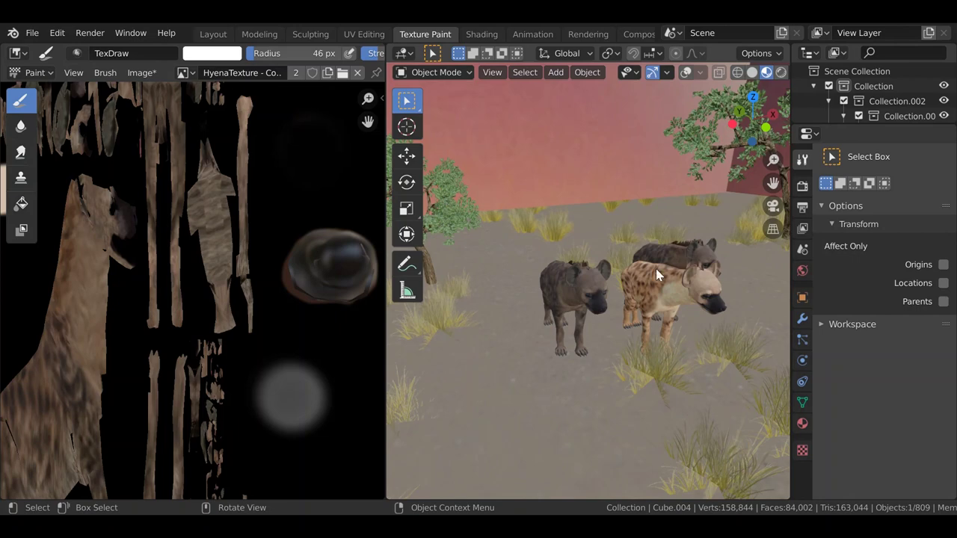
- In the Animation workspace, select the front dark hyena's rig, HyenaRig.002, and assign it the action ArmatureAction.003
middle_click_drag(610, 274, 627, 222)
scroll(606, 271, "up", 5)
middle_click_drag(622, 310, 587, 100)
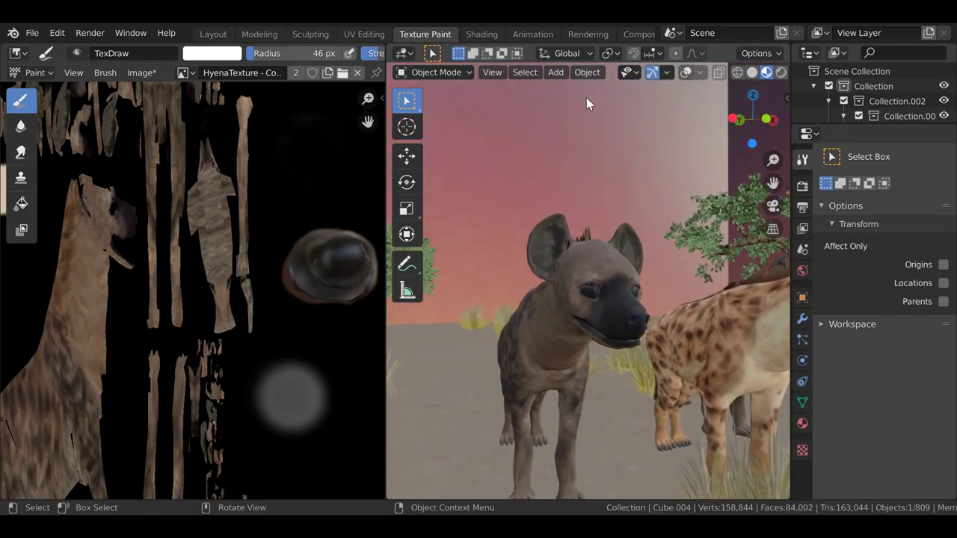
left_click(531, 34)
left_click(537, 241)
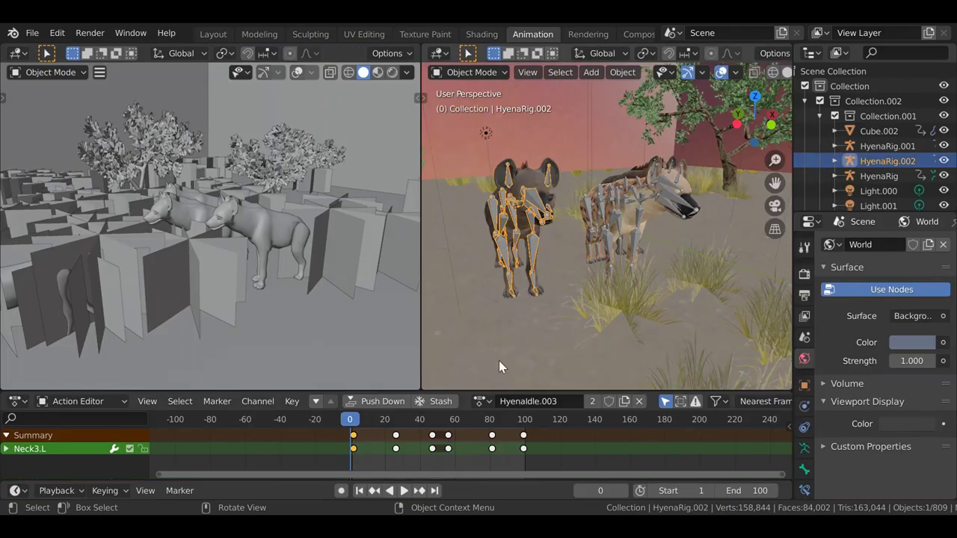
left_click(482, 402)
scroll(527, 251, "up", 20)
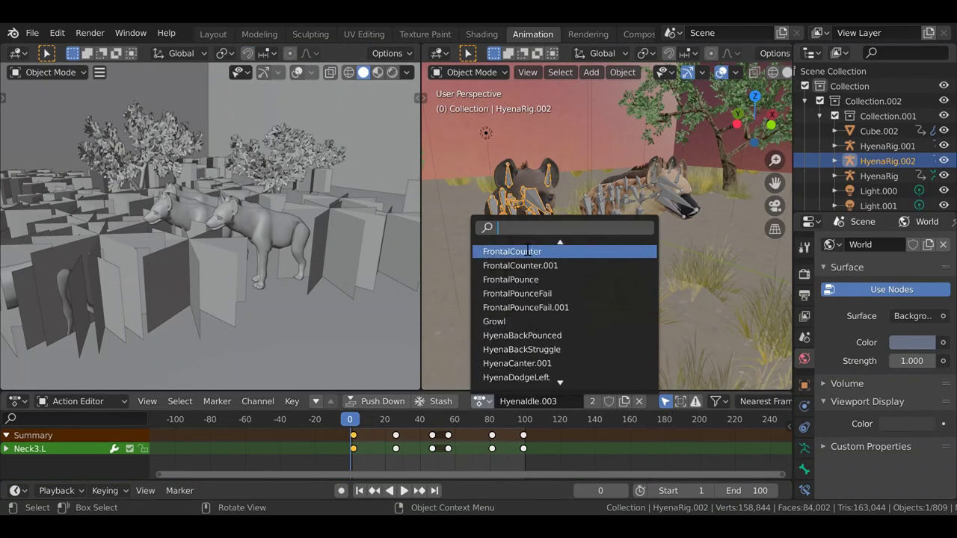
scroll(526, 251, "up", 6)
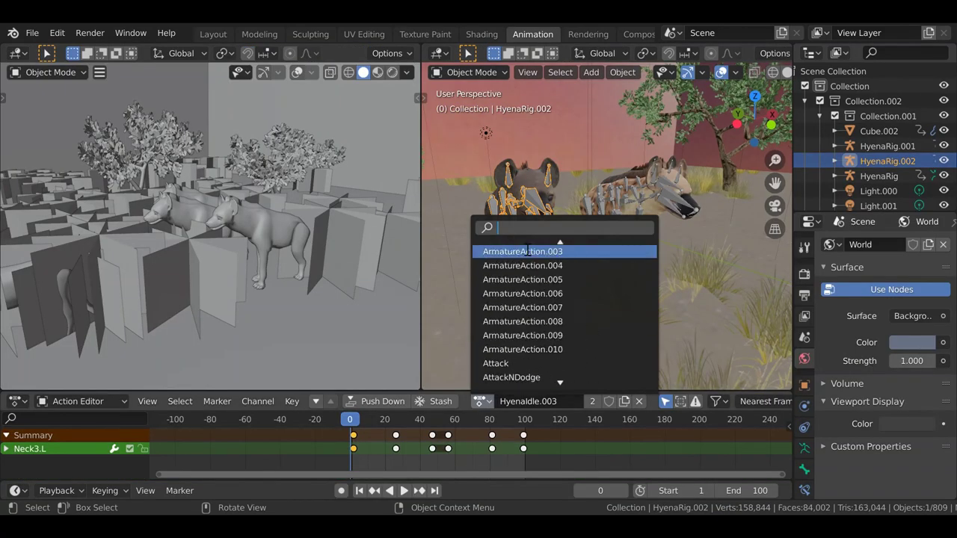
left_click(544, 277)
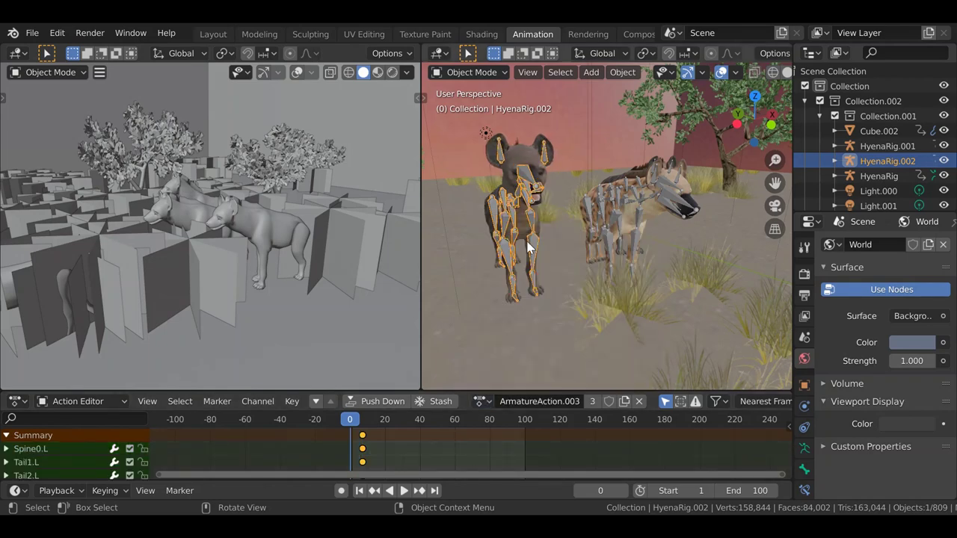
middle_click_drag(529, 241, 611, 246)
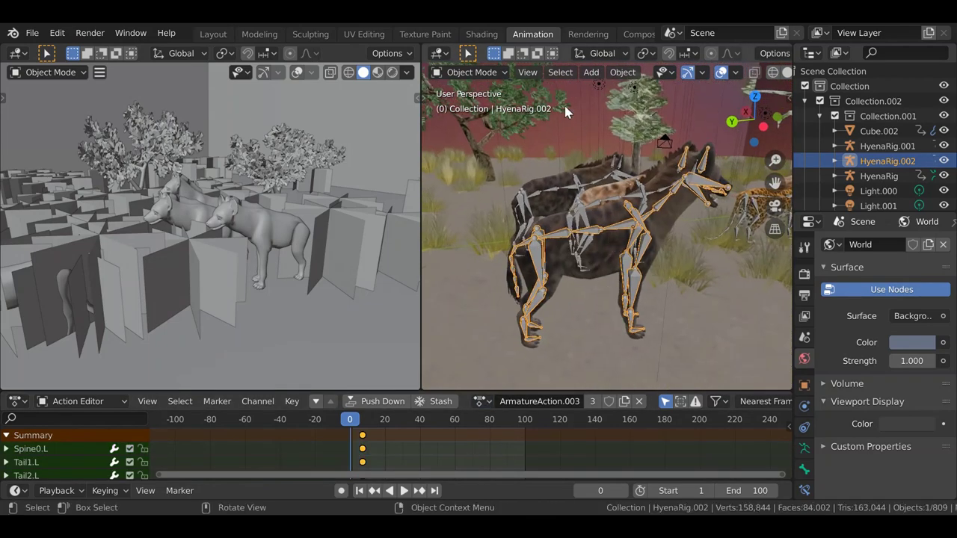
- Return to the Texture Paint workspace and show HyenaTexture 3.png in the image editor
left_click(425, 34)
mouse_move(572, 214)
middle_mouse_down()
mouse_move(627, 213)
mouse_move(530, 208)
middle_mouse_up()
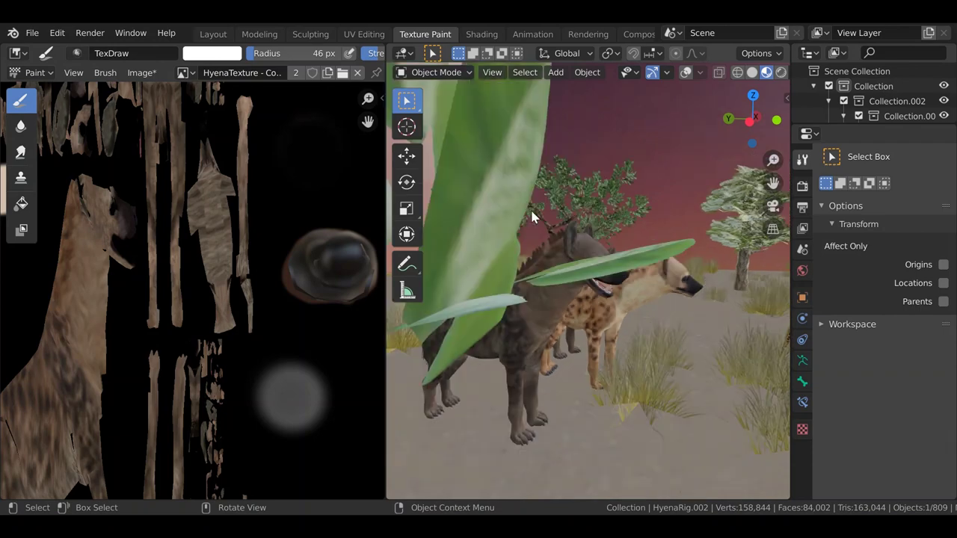
left_click(184, 73)
left_click(190, 80)
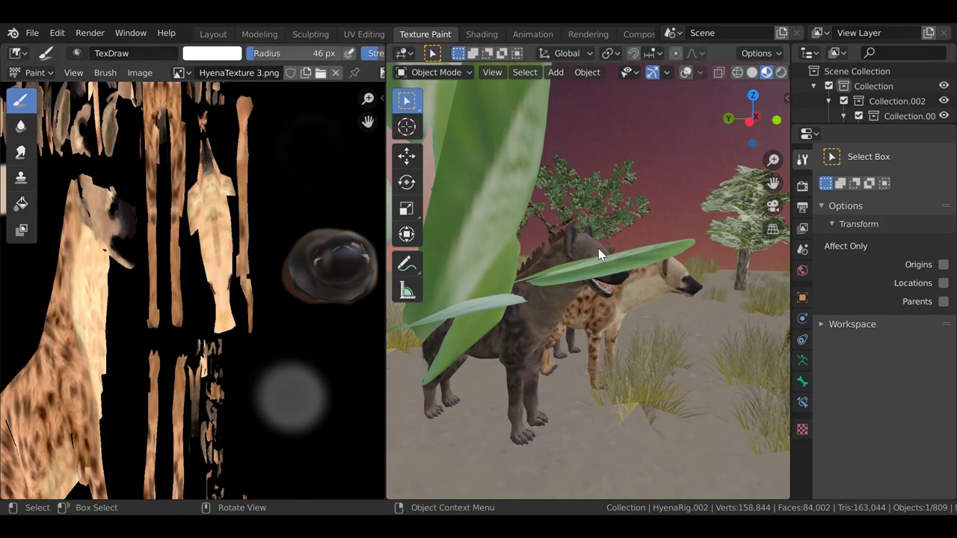
middle_click_drag(566, 245, 595, 243, "shift")
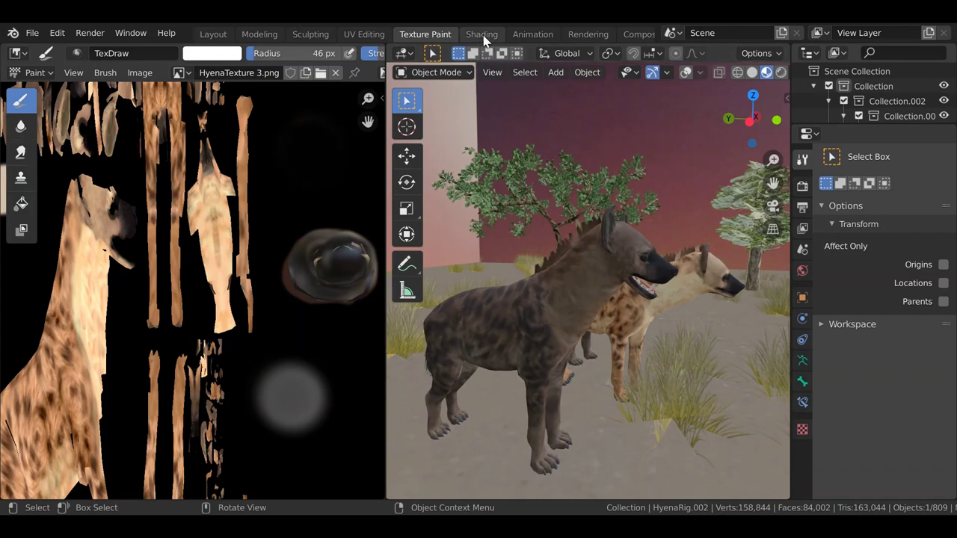
- In the Shading workspace, select the hyena mesh Cube.004 and display the viewport in Material Preview
left_click(481, 33)
scroll(441, 297, "up", 6)
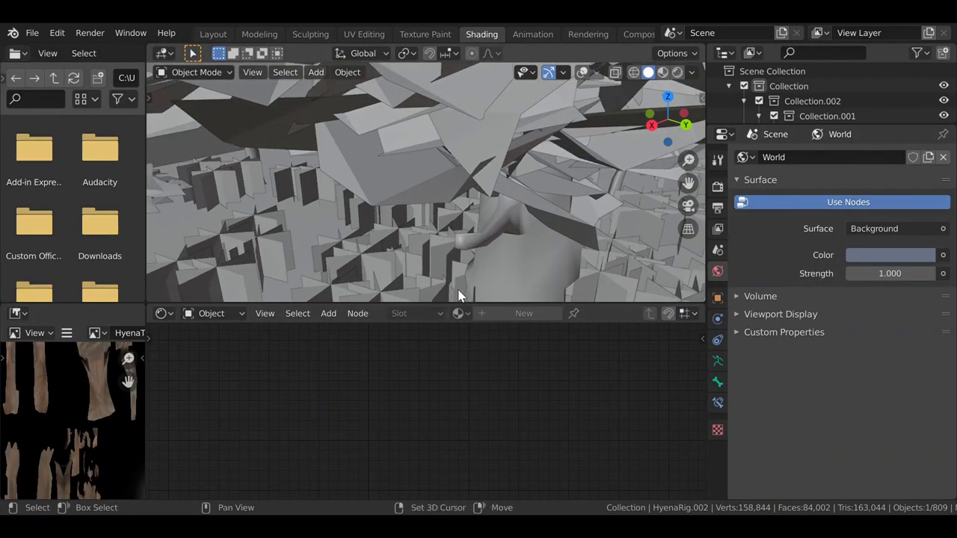
scroll(460, 272, "down", 4)
middle_click_drag(469, 265, 375, 240)
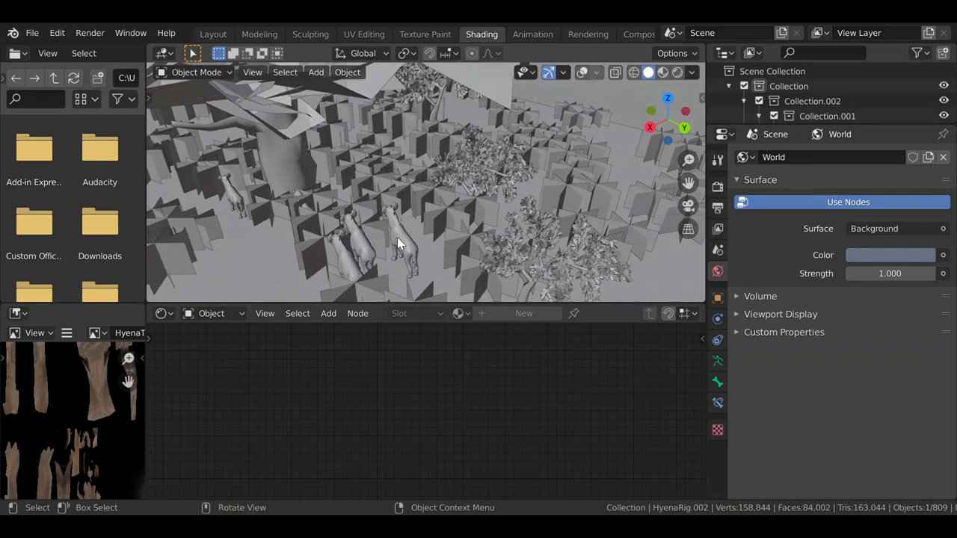
left_click(397, 237)
key("z")
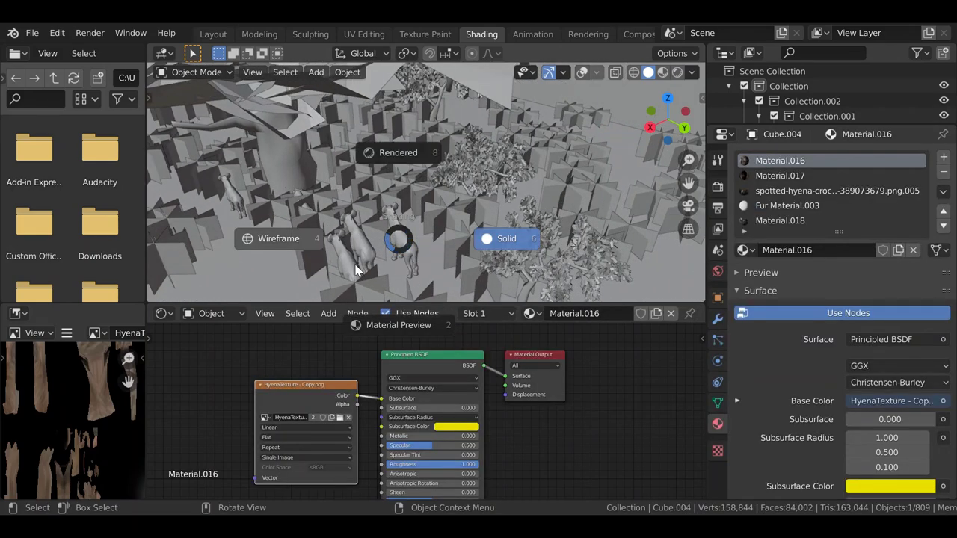
left_click(422, 289)
- Set the image texture feeding Material.016's base color to HyenaTexture 3.png
mouse_move(414, 239)
middle_mouse_down()
mouse_move(459, 247)
mouse_move(467, 187)
mouse_move(551, 141)
mouse_move(559, 148)
mouse_move(474, 148)
middle_mouse_up()
scroll(471, 153, "up", 5)
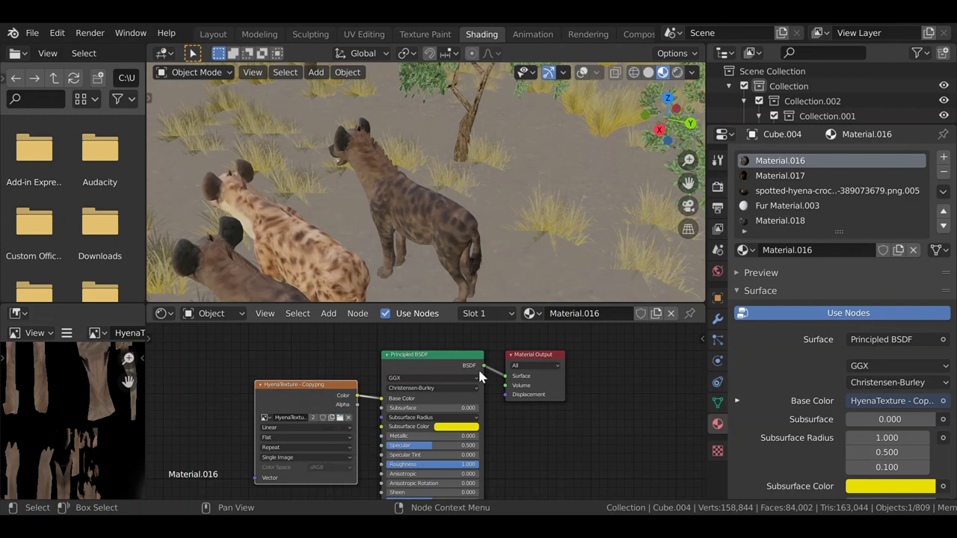
mouse_move(583, 283)
middle_mouse_down()
mouse_move(335, 201)
mouse_move(443, 169)
mouse_move(448, 193)
mouse_move(475, 111)
mouse_move(419, 67)
middle_mouse_up()
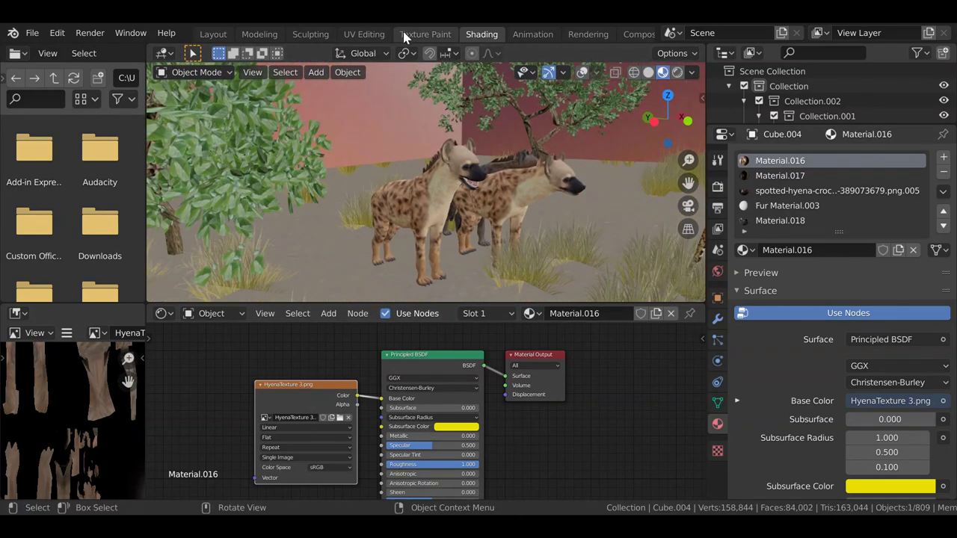
- Put the hyena into Texture Paint mode in the Texture Paint workspace and create a new texture for the TexDraw brush
left_click(423, 35)
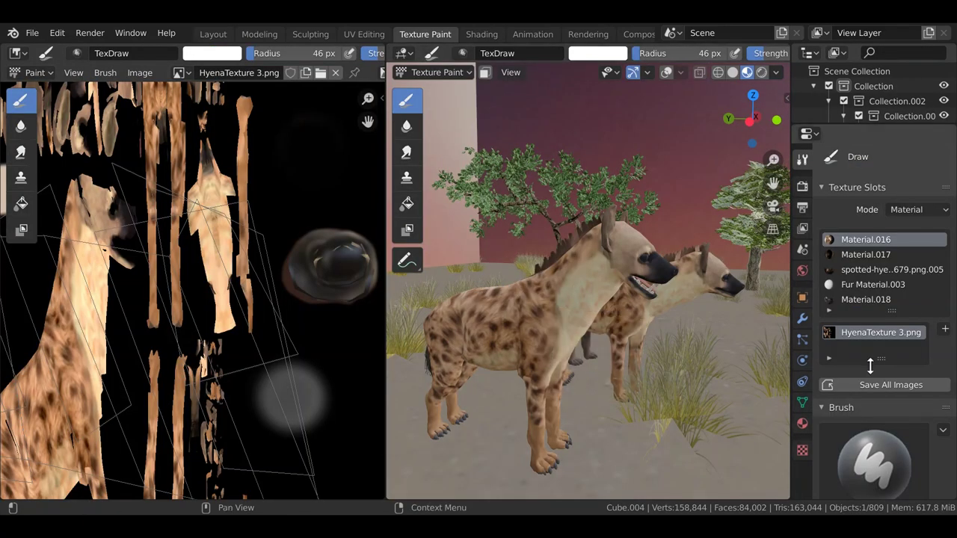
left_click(803, 450)
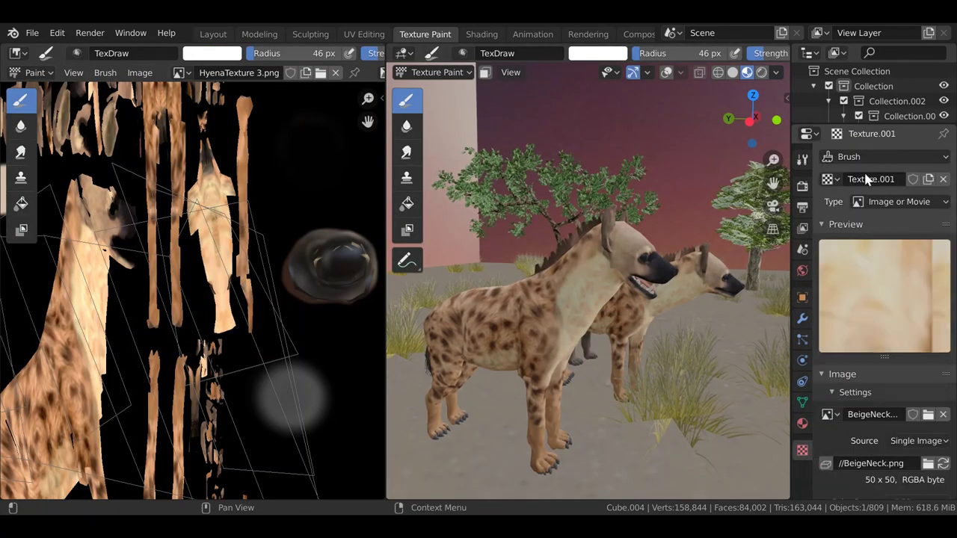
left_click(802, 159)
scroll(892, 281, "down", 10)
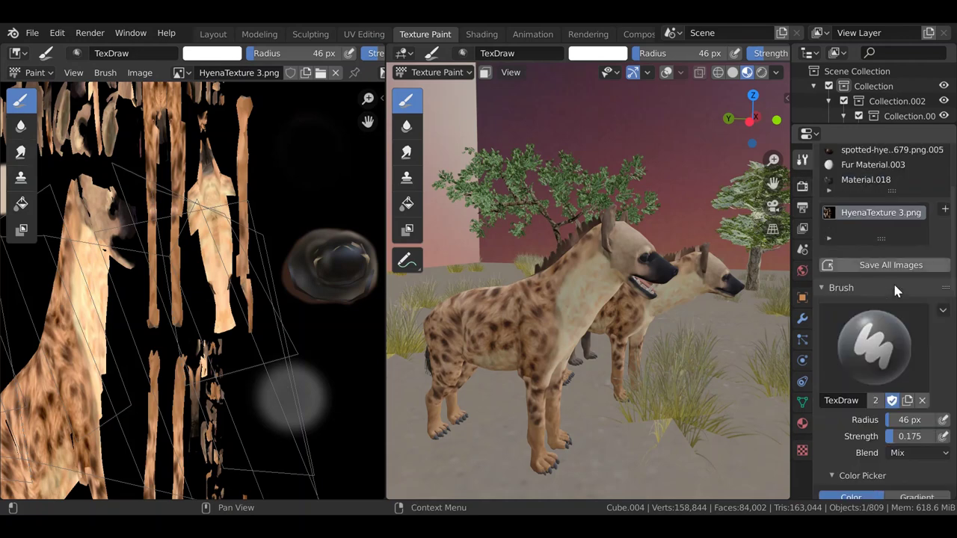
scroll(894, 285, "down", 5)
left_click(868, 312)
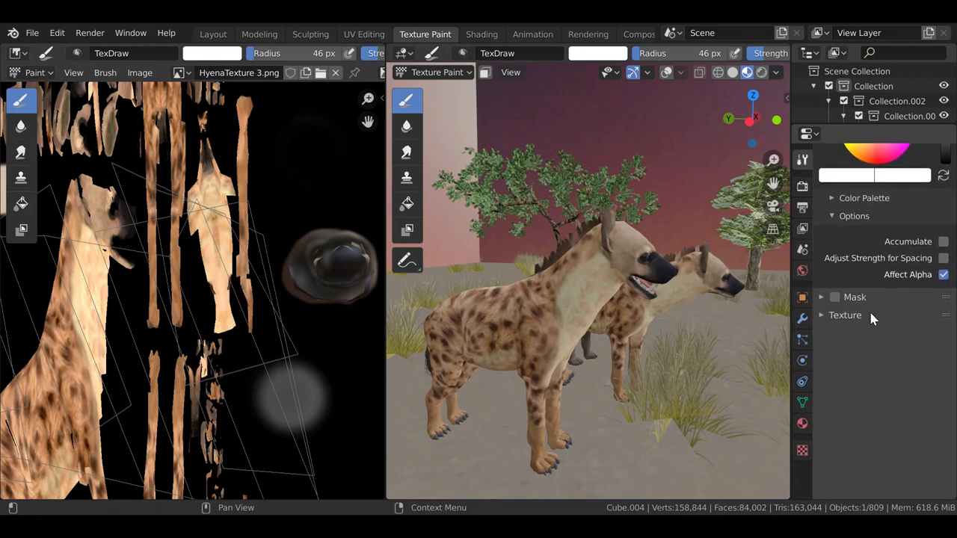
left_click(858, 338)
scroll(862, 336, "down", 3)
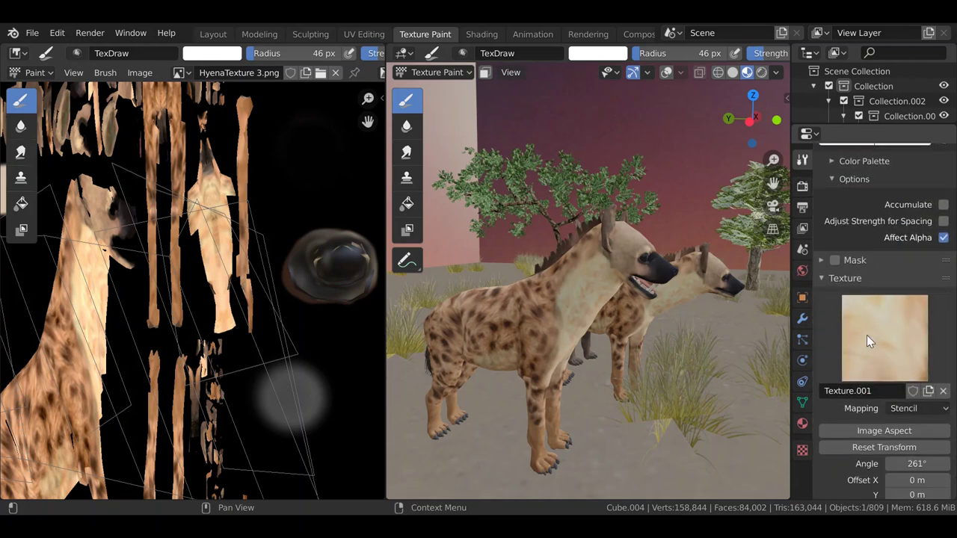
left_click(929, 391)
- Load TanTorso.png as the image of the new brush texture
left_click(801, 452)
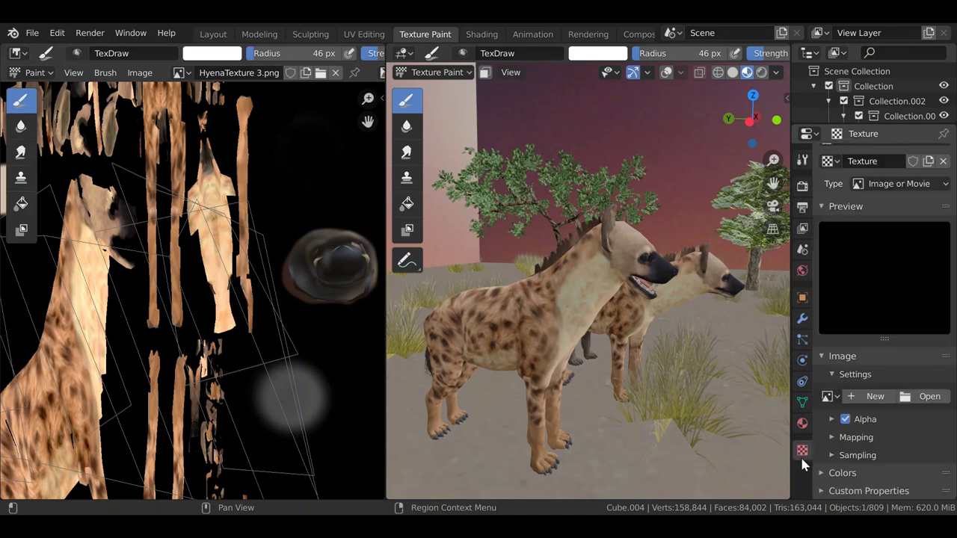
left_click(806, 163)
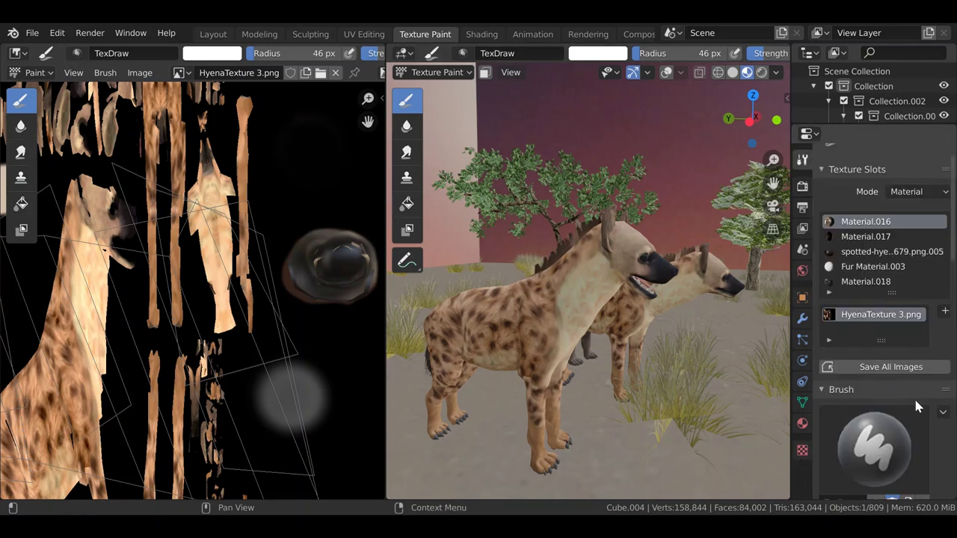
scroll(917, 406, "down", 5)
left_click(802, 451)
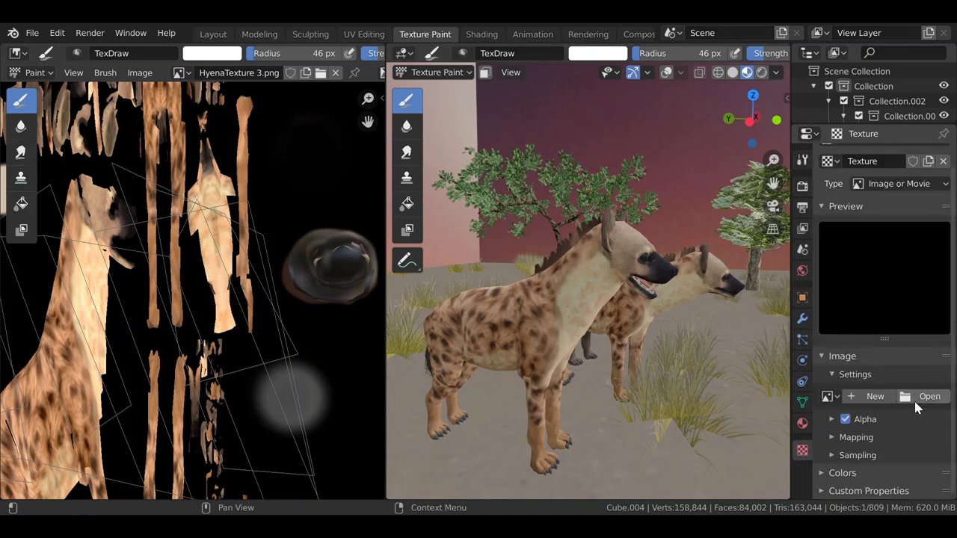
middle_click_drag(733, 376, 685, 356)
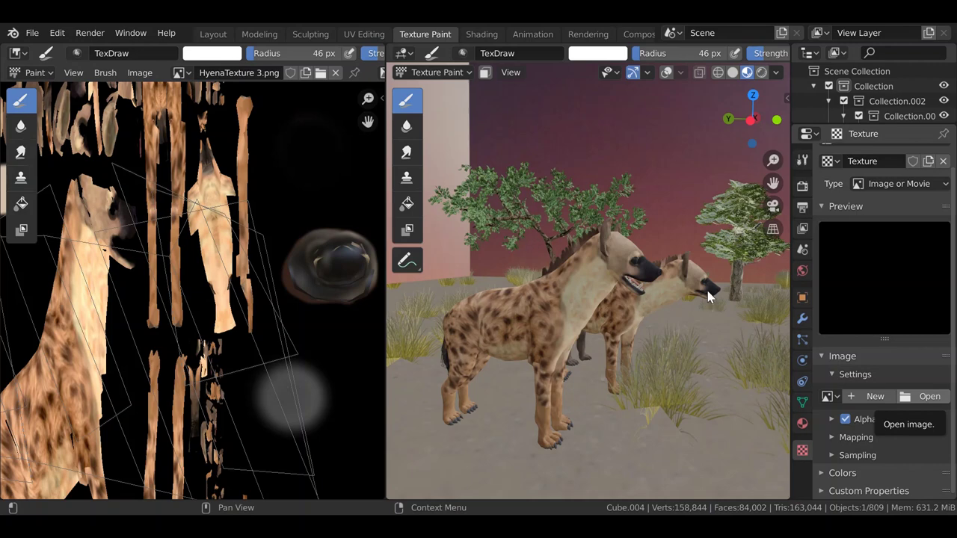
- Enlarge the TanTorso stencil and line it up with the hyena's torso
middle_click_drag(537, 329, 628, 330)
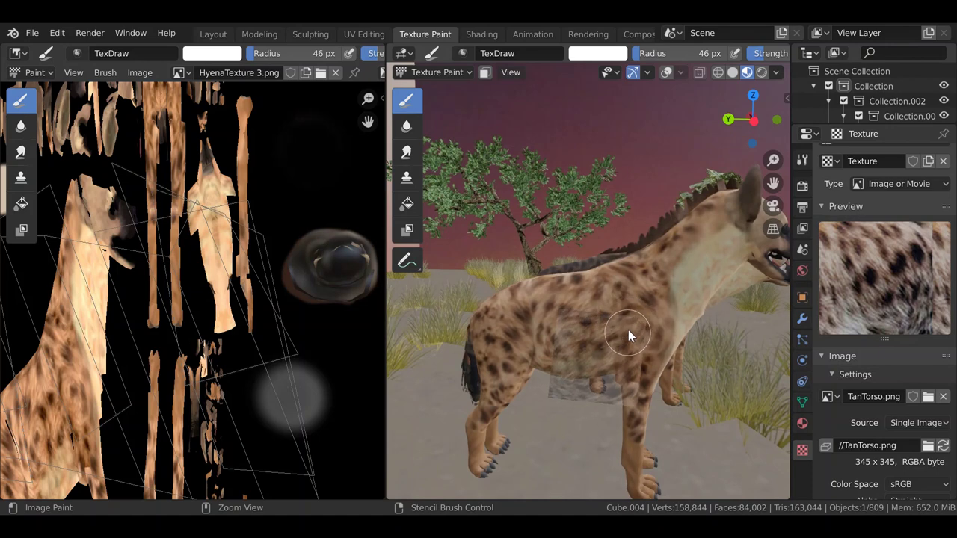
mouse_move(623, 340)
right_mouse_down("shift")
mouse_move(647, 335)
mouse_move(633, 330)
right_mouse_up("shift")
mouse_move(634, 330)
middle_mouse_down()
mouse_move(695, 337)
mouse_move(668, 348)
mouse_move(657, 338)
middle_mouse_up()
scroll(662, 308, "up", 1)
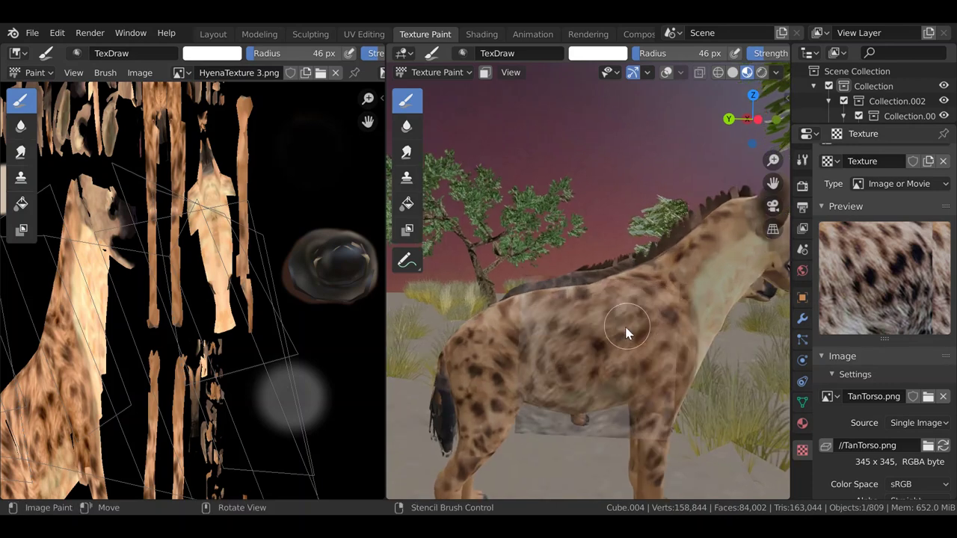
left_click_drag(625, 327, 625, 332)
middle_click_drag(627, 338, 620, 337)
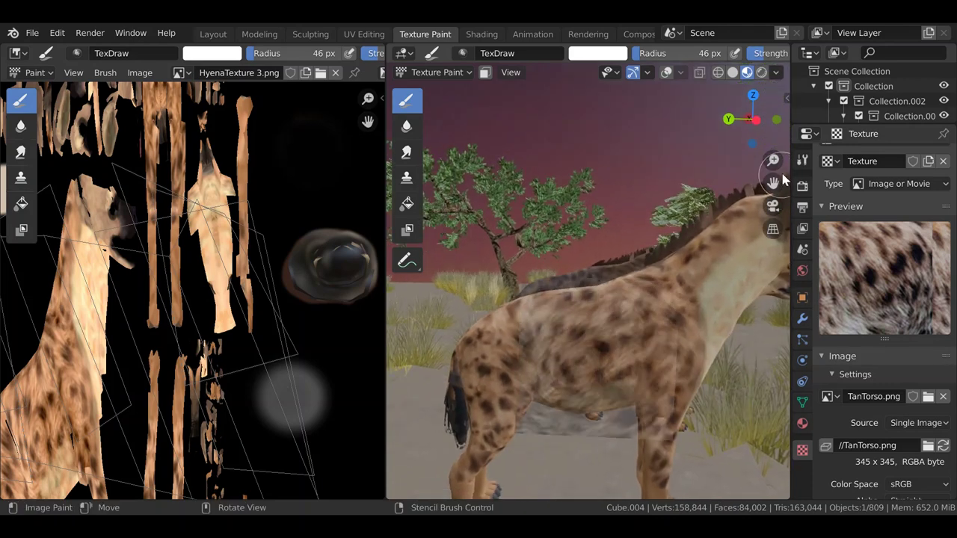
- Examine the brush's texture mapping, falloff curve and mirror symmetry settings
left_click(802, 161)
scroll(856, 302, "down", 20)
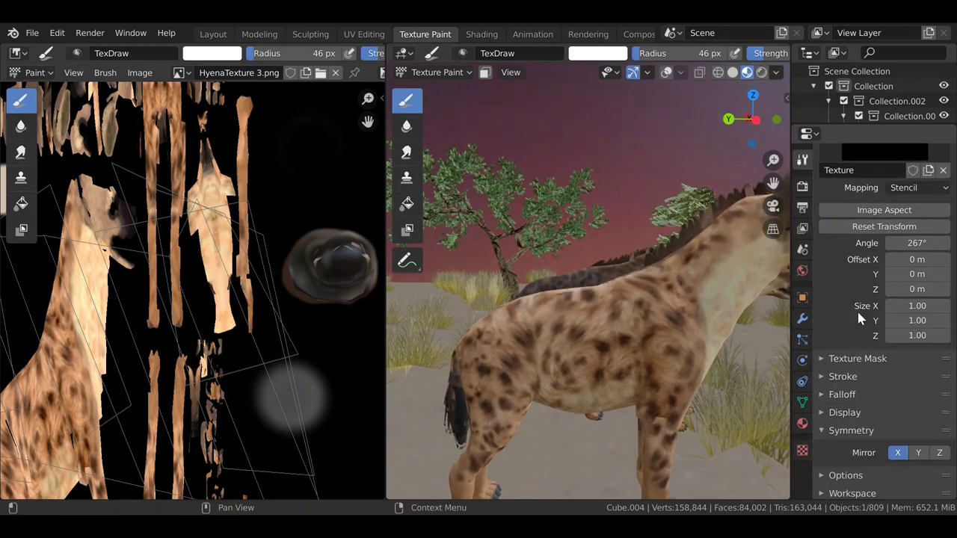
left_click(852, 420)
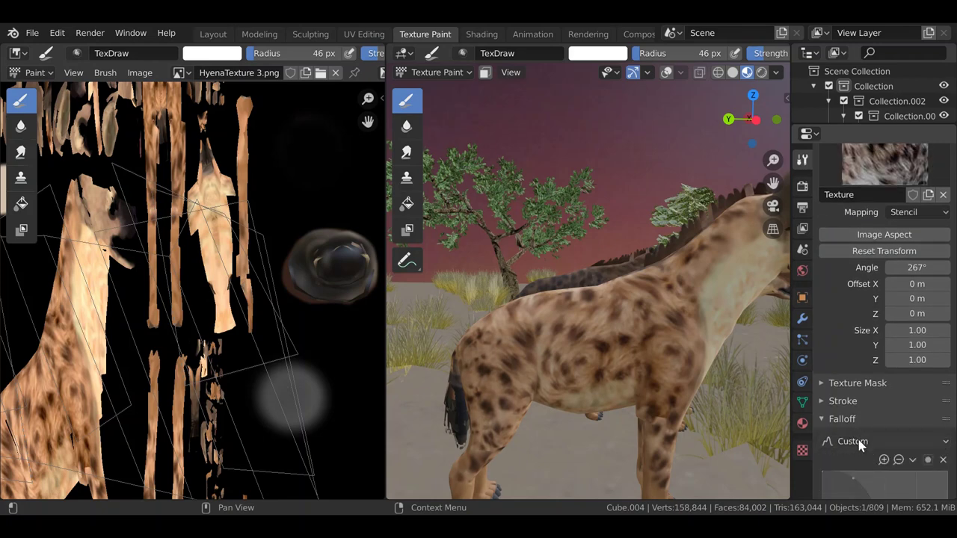
left_click(856, 425)
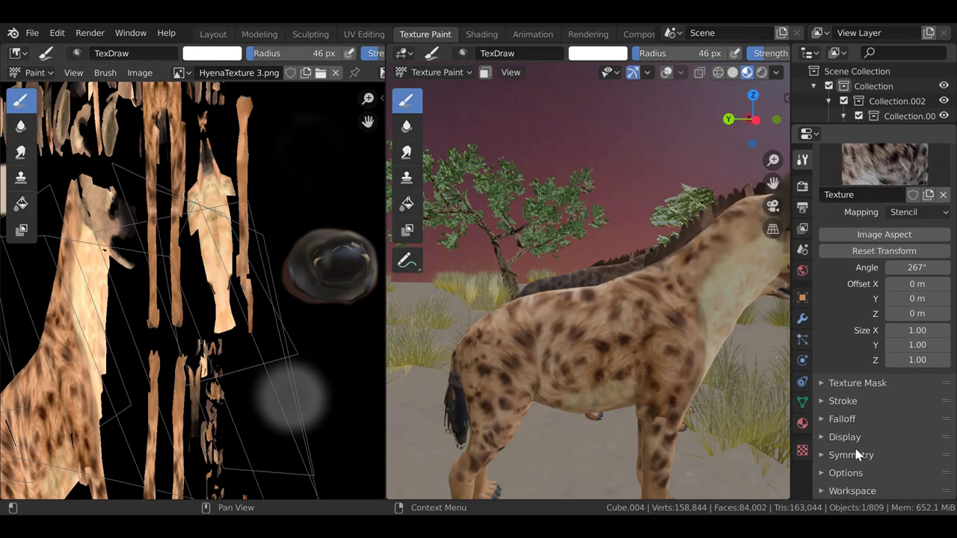
left_click(851, 456)
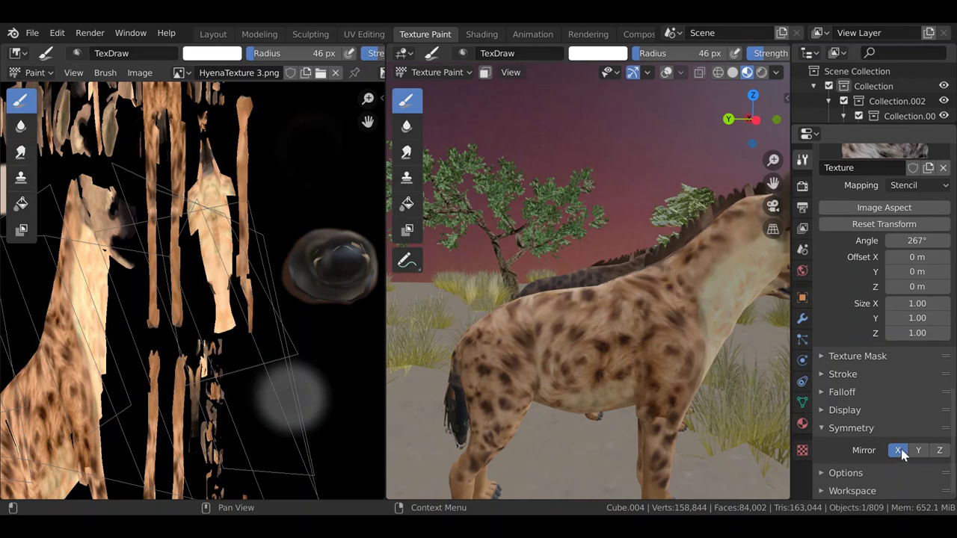
- Paint the TanTorso stencil onto the hyena's flank and inspect the result in the image editor
left_click(578, 336)
middle_click_drag(596, 337, 612, 329)
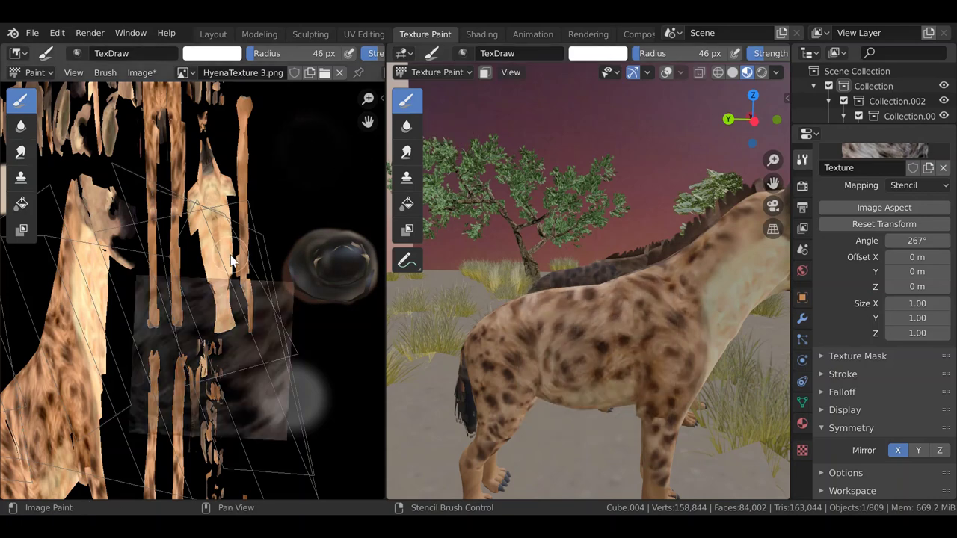
scroll(232, 262, "down", 2)
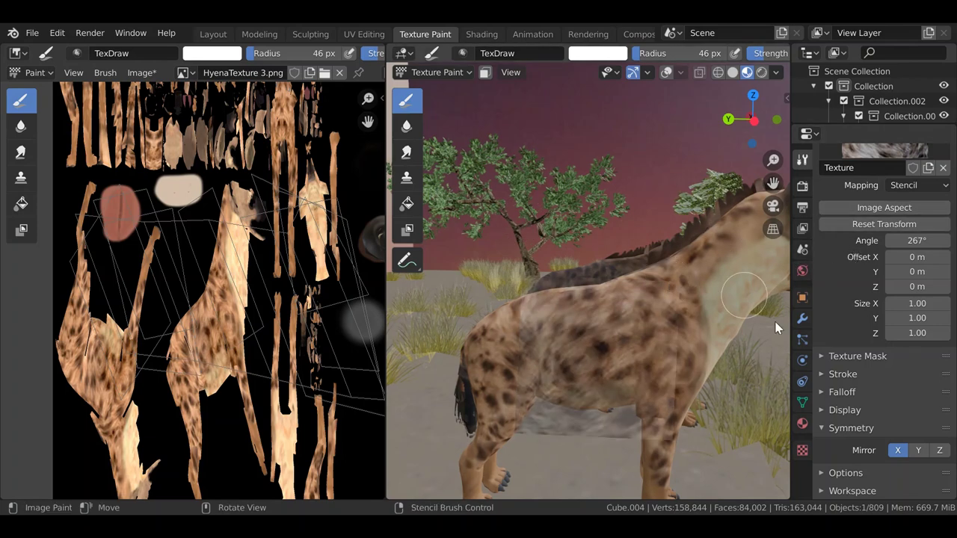
- Show the hyena's material properties and the eye area of its texture, and switch the hyena to Object Mode
left_click(802, 423)
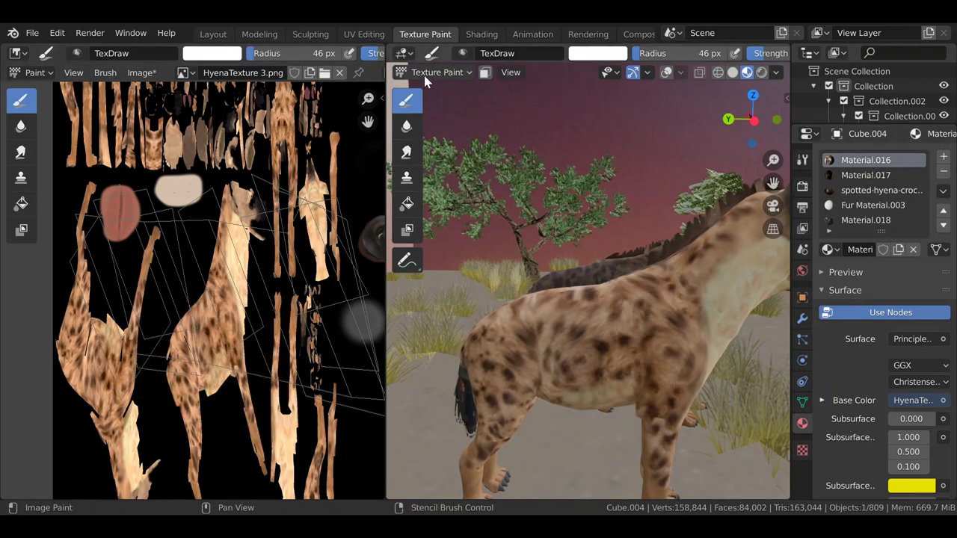
middle_click_drag(211, 270, 88, 309)
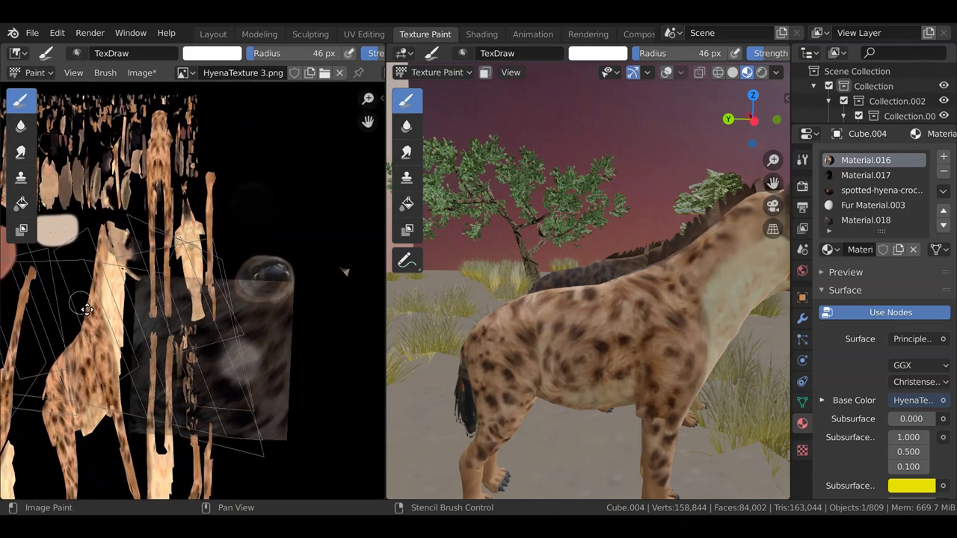
left_click(437, 72)
left_click(451, 90)
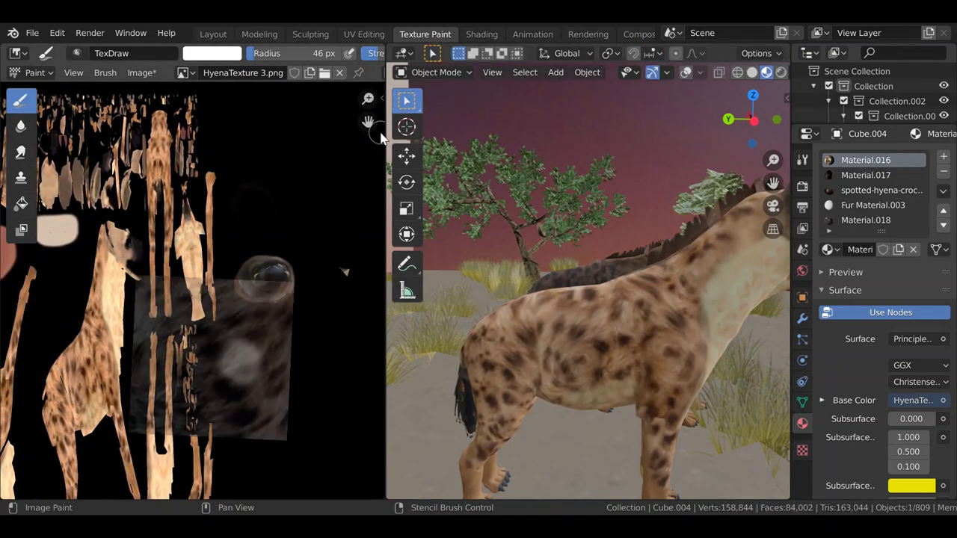
- Select the hyena's whole mesh in the UV Editing workspace and show HyenaTexture 3.png behind its UV layout
left_click(352, 35)
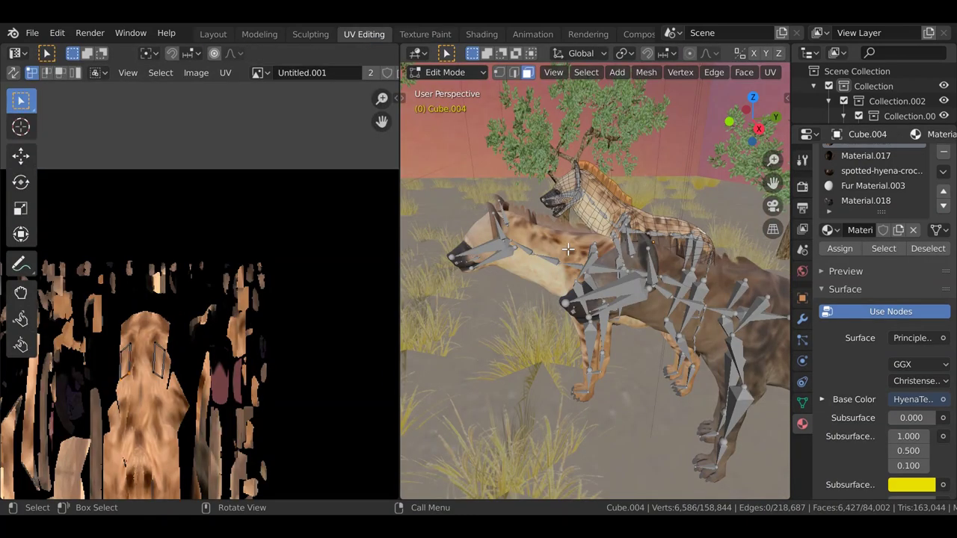
key("a")
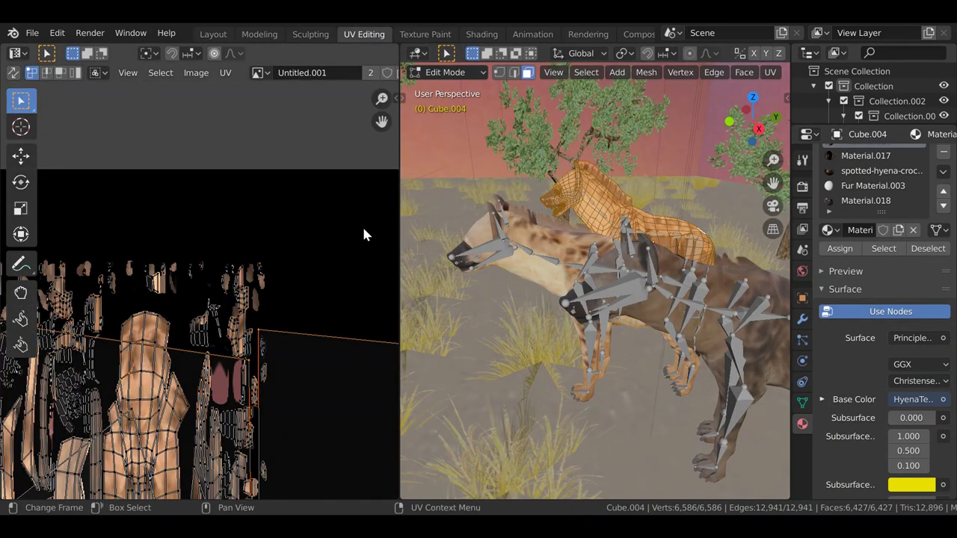
left_click(260, 72)
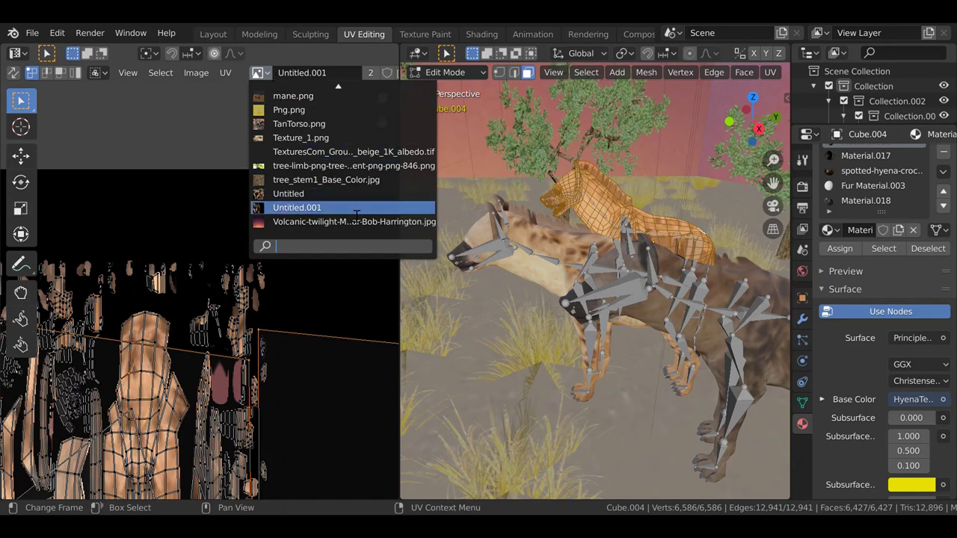
scroll(357, 215, "up", 11)
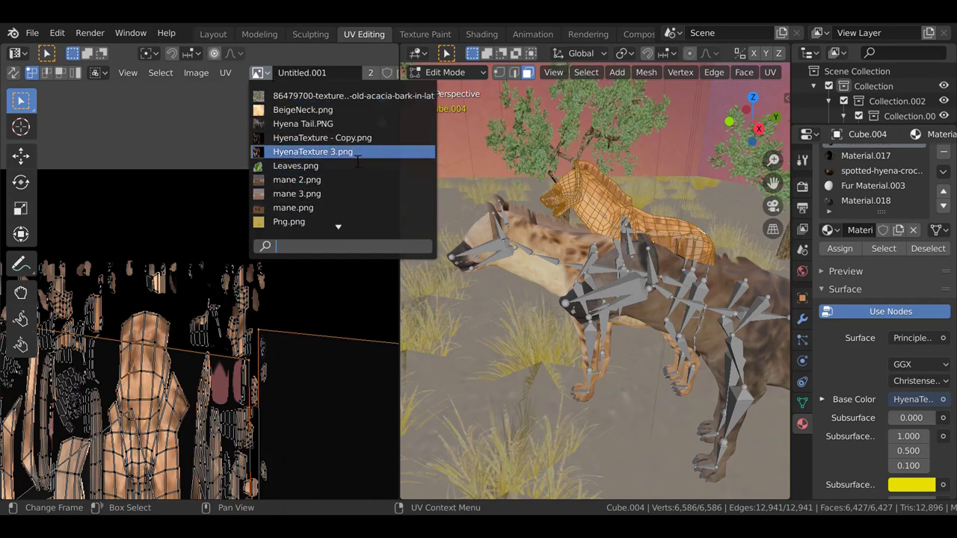
left_click(357, 159)
- Switch the hyena to Object Mode and return to the Texture Paint workspace
left_click(445, 72)
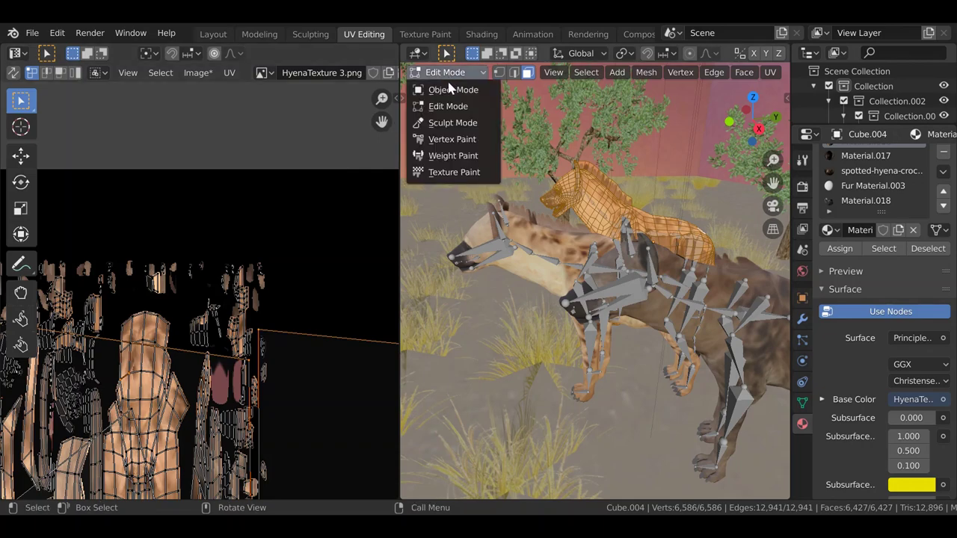
left_click(454, 86)
middle_click_drag(498, 178, 521, 174)
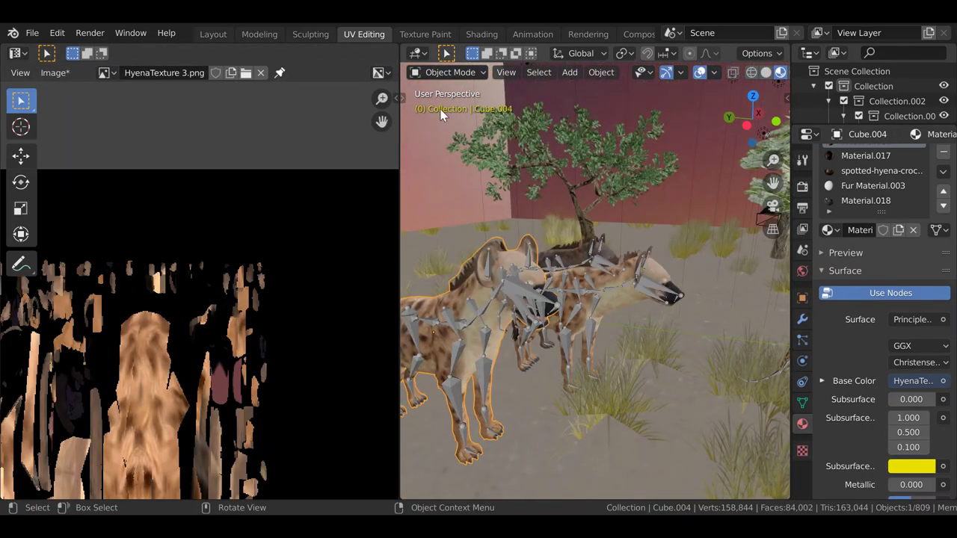
left_click(450, 35)
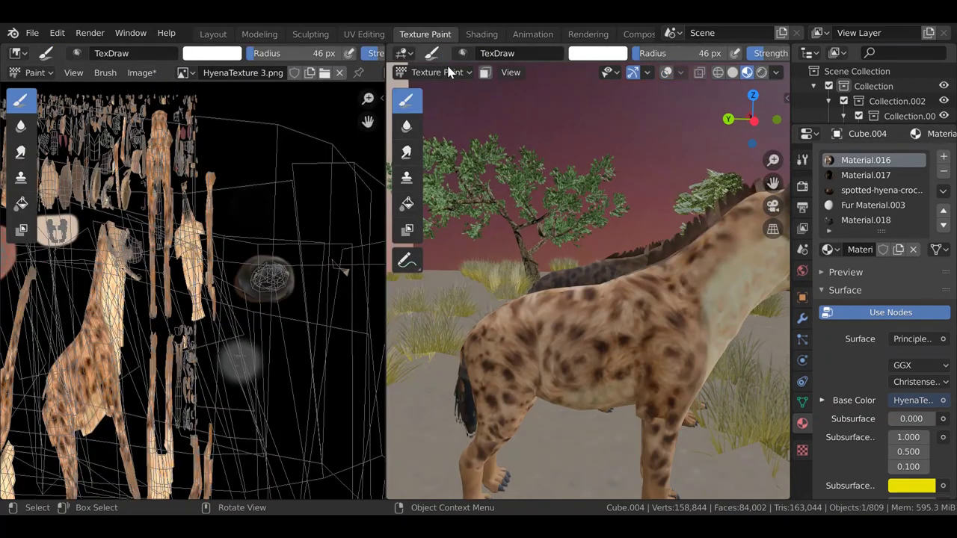
- Set the TexDraw brush's strength to 1.000 for painting on the hyena
mouse_move(578, 345)
left_mouse_down()
mouse_move(600, 335)
mouse_move(607, 345)
left_mouse_up()
scroll(252, 357, "down", 4)
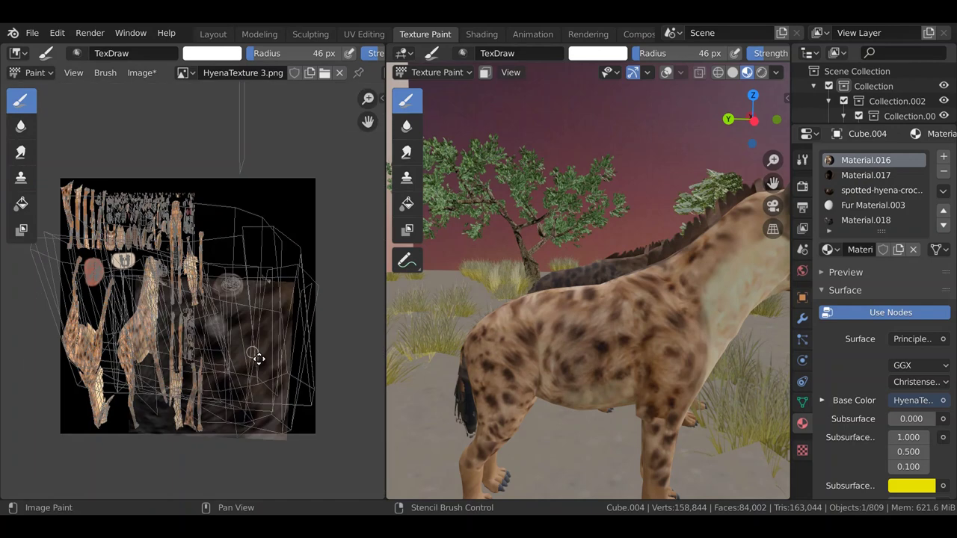
middle_click_drag(565, 359, 567, 378)
left_click(803, 160)
scroll(869, 276, "down", 6)
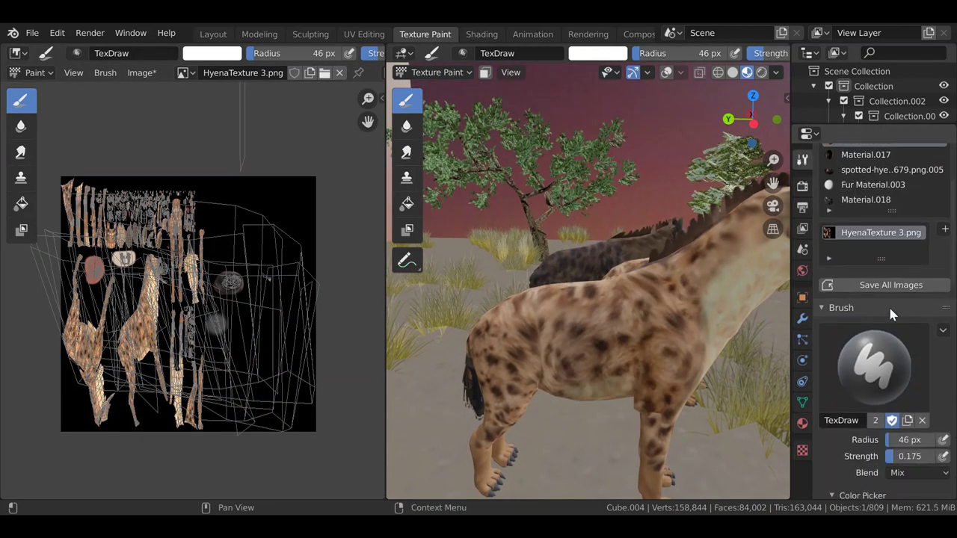
left_click_drag(895, 357, 936, 357)
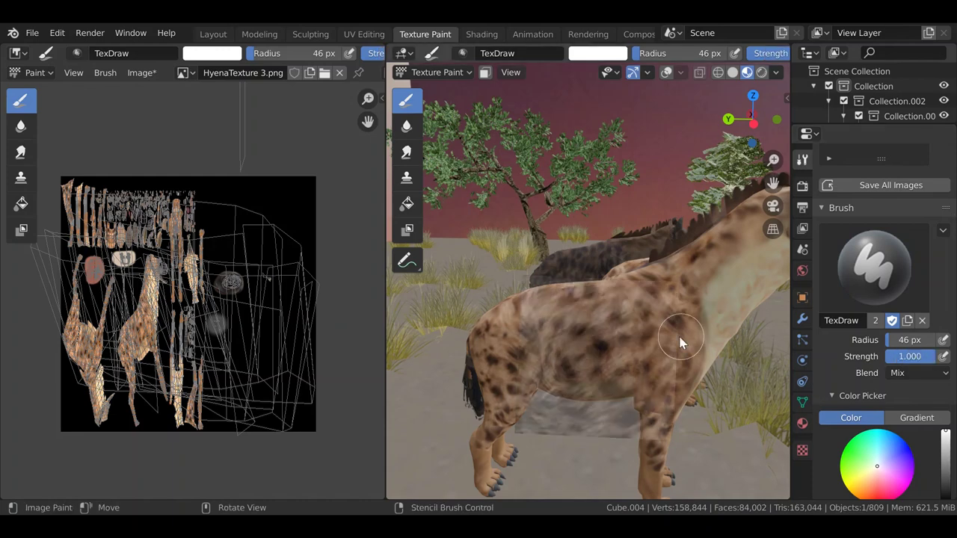
- Paint the TanTorso fur stencil at full strength across the hyena's flank, between the hind leg and the shoulder
left_click_drag(573, 394, 582, 362)
mouse_move(581, 362)
middle_mouse_down()
mouse_move(587, 343)
mouse_move(616, 342)
middle_mouse_up()
mouse_move(589, 360)
left_mouse_down()
mouse_move(572, 327)
mouse_move(562, 436)
mouse_move(613, 422)
mouse_move(566, 360)
mouse_move(653, 246)
mouse_move(644, 374)
left_mouse_up()
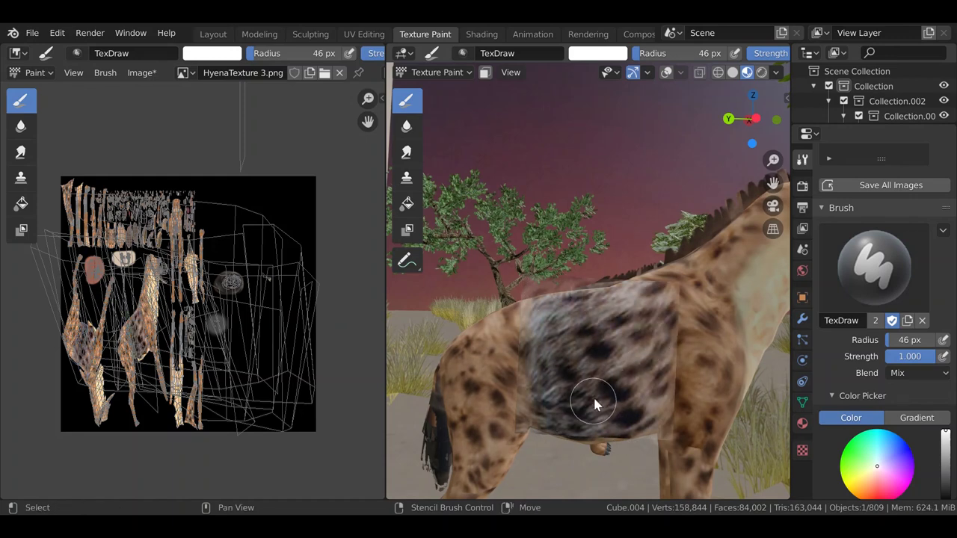
mouse_move(592, 395)
middle_mouse_down()
mouse_move(590, 384)
mouse_move(626, 424)
middle_mouse_up()
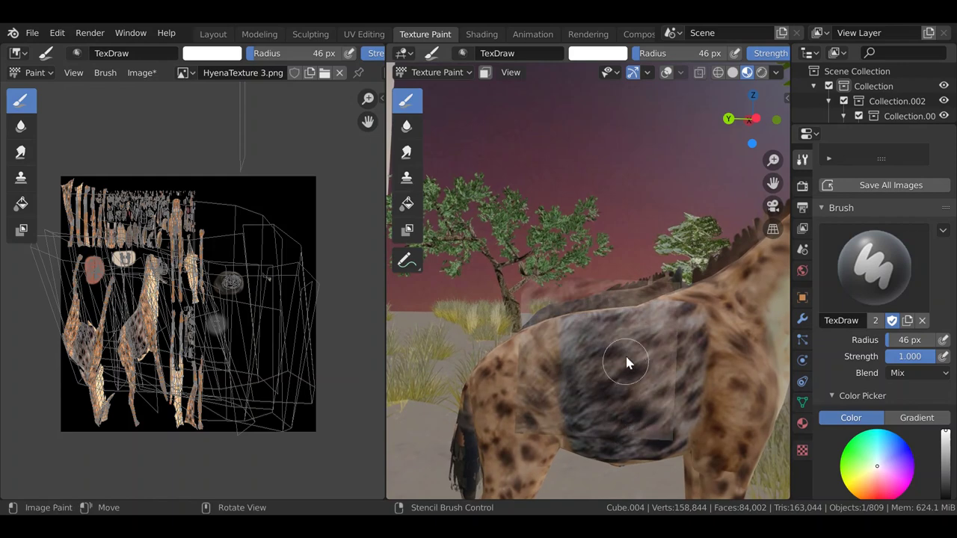
right_click_drag(624, 357, 560, 383, "ctrl")
mouse_move(559, 383)
left_mouse_down()
mouse_move(534, 355)
mouse_move(551, 336)
mouse_move(598, 321)
mouse_move(625, 361)
mouse_move(600, 381)
left_mouse_up()
mouse_move(600, 380)
middle_mouse_down()
mouse_move(687, 341)
mouse_move(669, 337)
mouse_move(611, 395)
middle_mouse_up()
mouse_move(611, 390)
left_mouse_down()
mouse_move(598, 382)
mouse_move(588, 300)
mouse_move(572, 288)
mouse_move(555, 387)
mouse_move(580, 448)
mouse_move(661, 327)
mouse_move(597, 290)
mouse_move(563, 343)
mouse_move(565, 358)
left_mouse_up()
- Repaint the flank with the TanTorso stencil from the belly up to the back for a continuous spot pattern
middle_click_drag(619, 342, 671, 330)
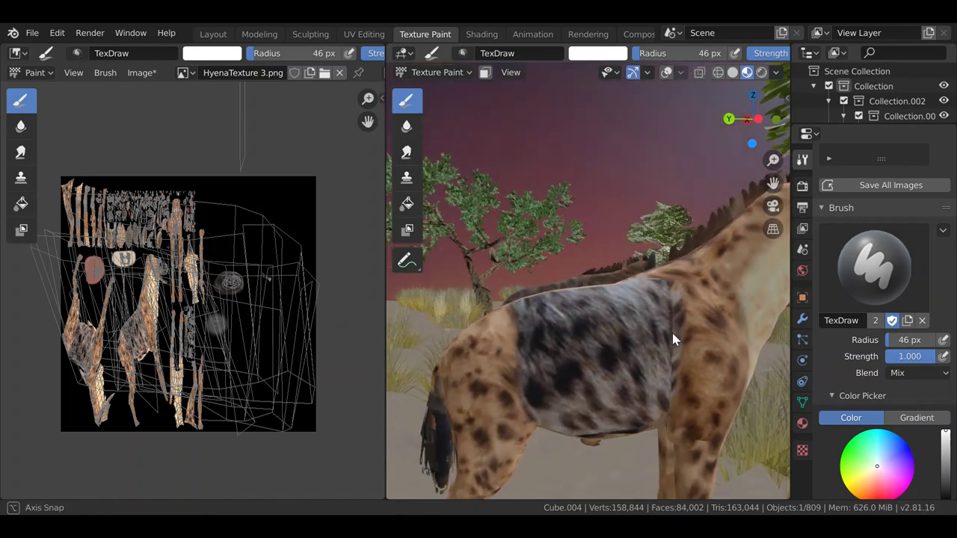
mouse_move(648, 410)
left_mouse_down()
mouse_move(600, 463)
mouse_move(604, 349)
mouse_move(551, 450)
mouse_move(506, 397)
mouse_move(564, 415)
left_mouse_up()
left_click_drag(672, 282, 569, 310)
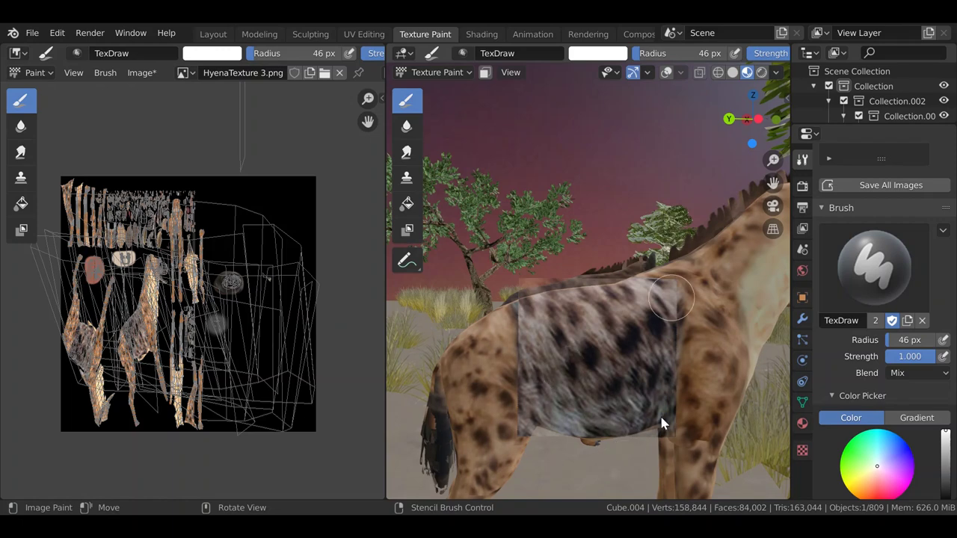
left_click_drag(652, 268, 621, 292)
- Extend the TanTorso fur from the flank over the hyena's haunch and upper thigh
middle_click_drag(637, 293, 681, 278)
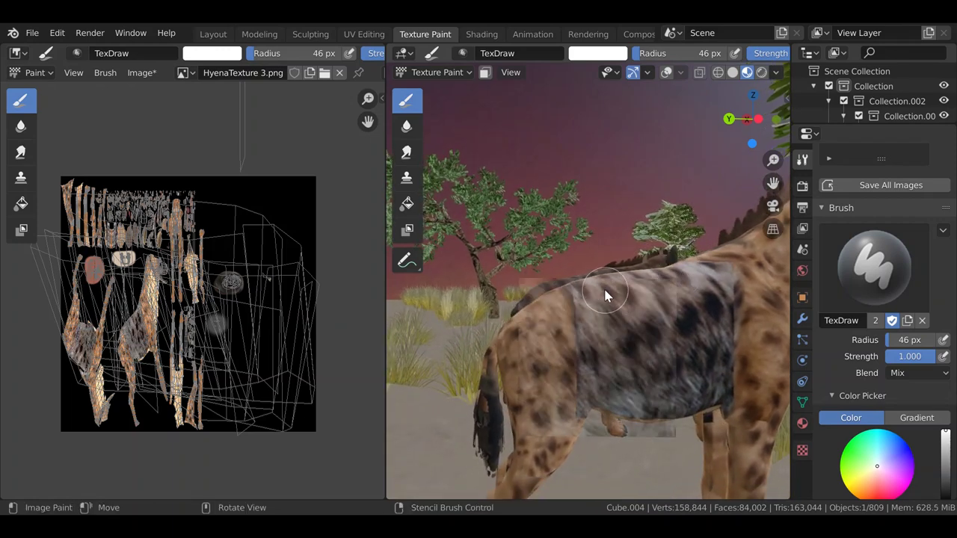
mouse_move(606, 296)
left_mouse_down()
mouse_move(572, 292)
mouse_move(562, 264)
mouse_move(559, 397)
mouse_move(513, 424)
left_mouse_up()
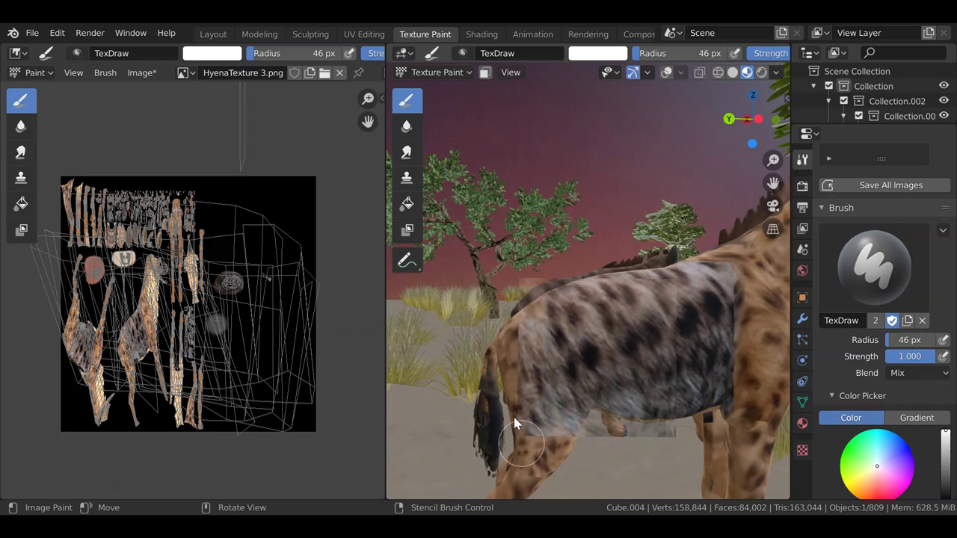
mouse_move(554, 311)
middle_mouse_down()
mouse_move(565, 321)
mouse_move(548, 414)
mouse_move(602, 352)
middle_mouse_up()
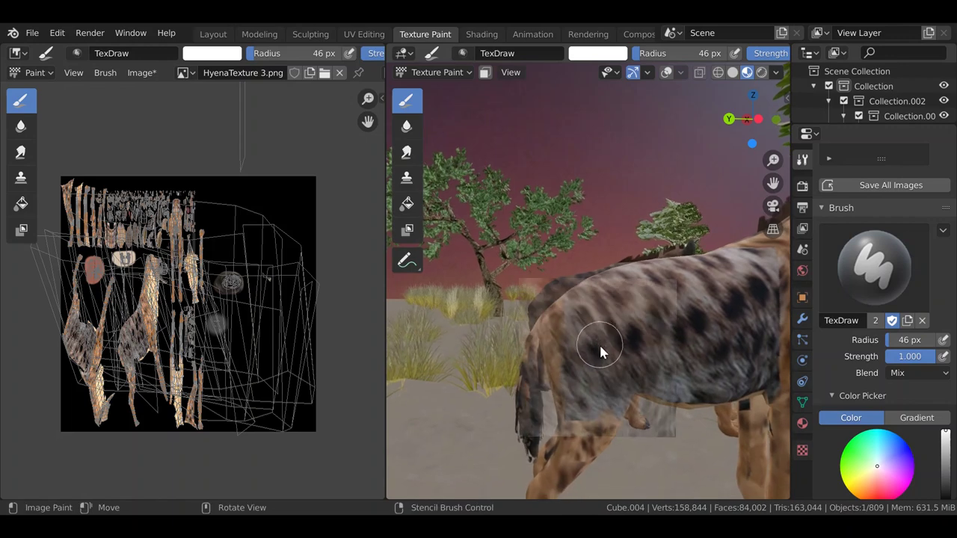
left_click_drag(602, 385, 584, 360)
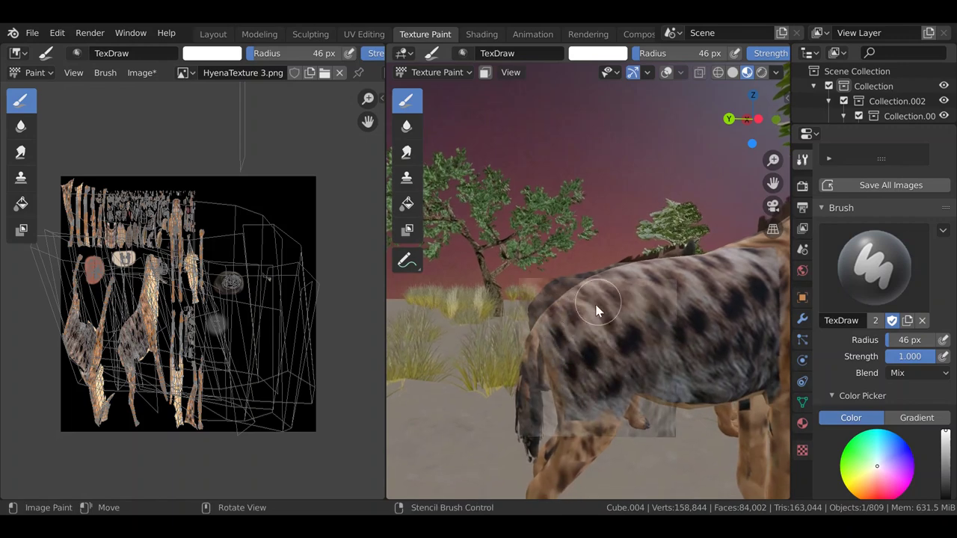
- Paint the TanTorso fur over the top of the hyena's rump and along its rear back
middle_click_drag(604, 310, 599, 377)
middle_click_drag(592, 329, 582, 376)
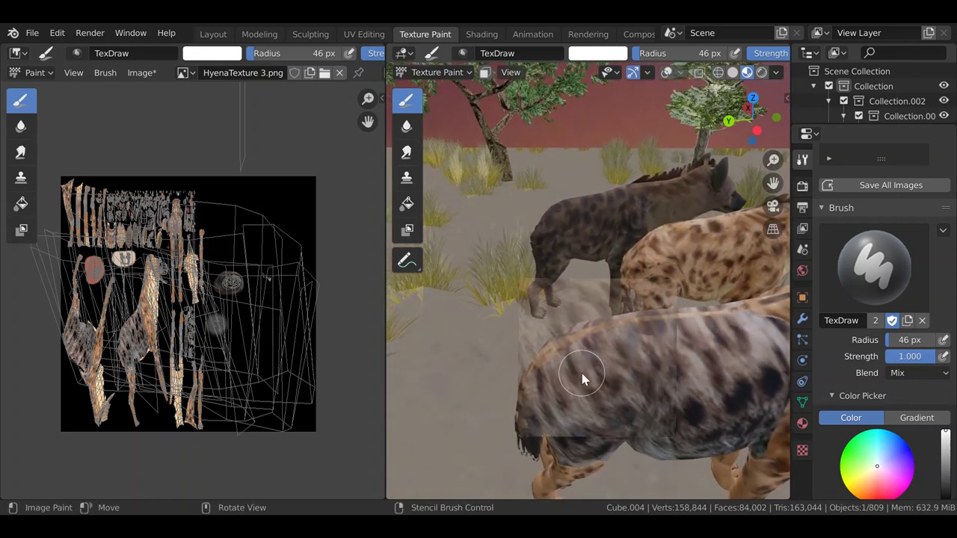
mouse_move(649, 333)
middle_mouse_down()
mouse_move(641, 325)
mouse_move(638, 335)
middle_mouse_up()
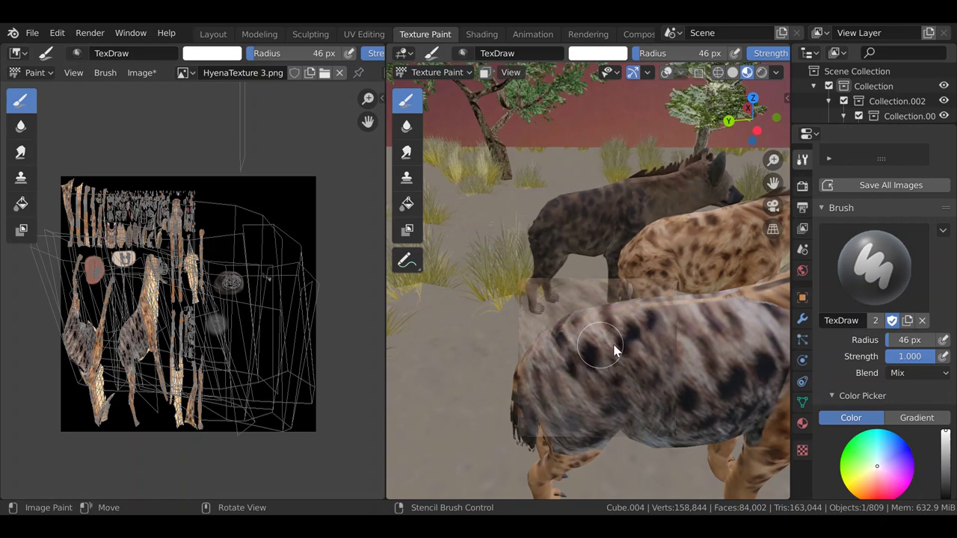
middle_click_drag(666, 377, 574, 322)
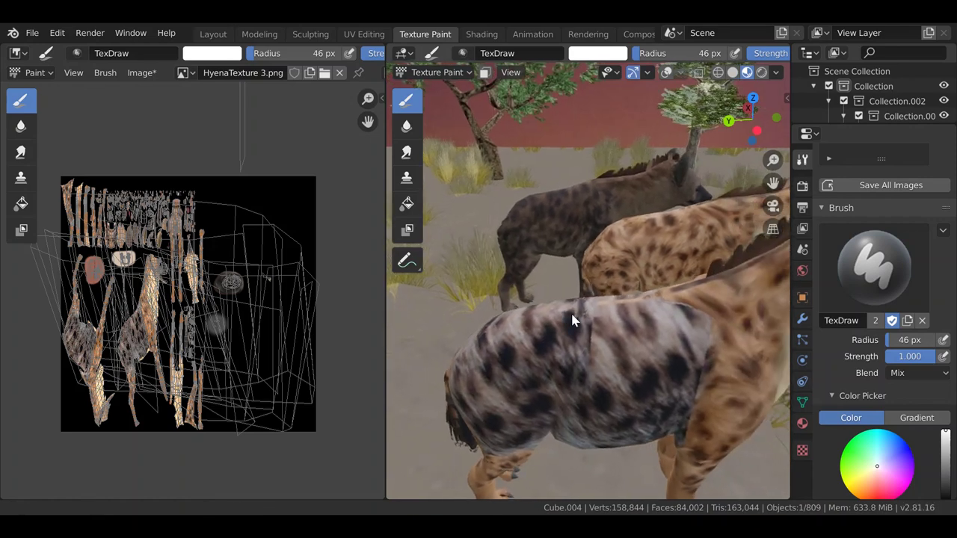
- Paint the TanTorso fur over the hyena's shoulder and upper front leg, blending it into the flank
middle_click_drag(656, 331, 608, 332)
left_click_drag(611, 333, 611, 377)
middle_click_drag(623, 405, 608, 364)
scroll(608, 358, "up", 3)
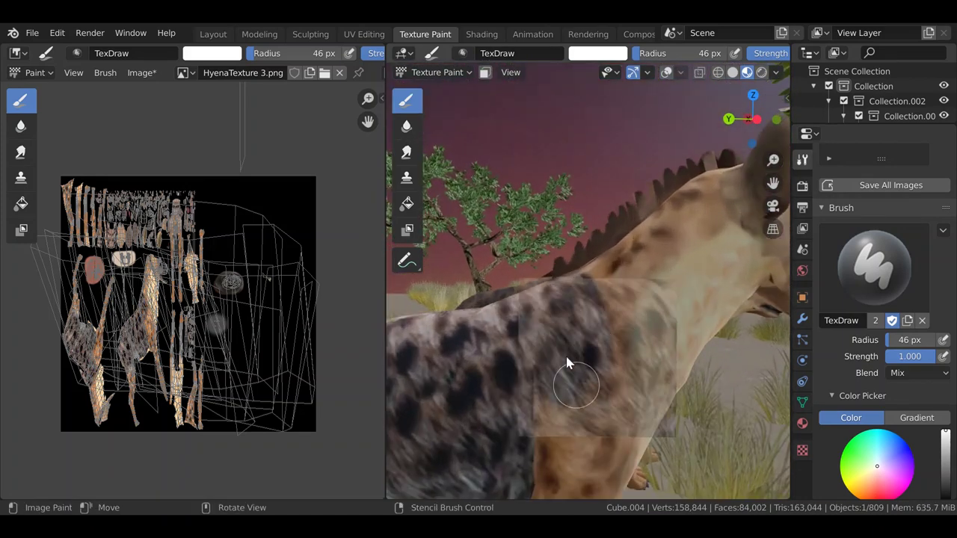
middle_click_drag(596, 406, 572, 384)
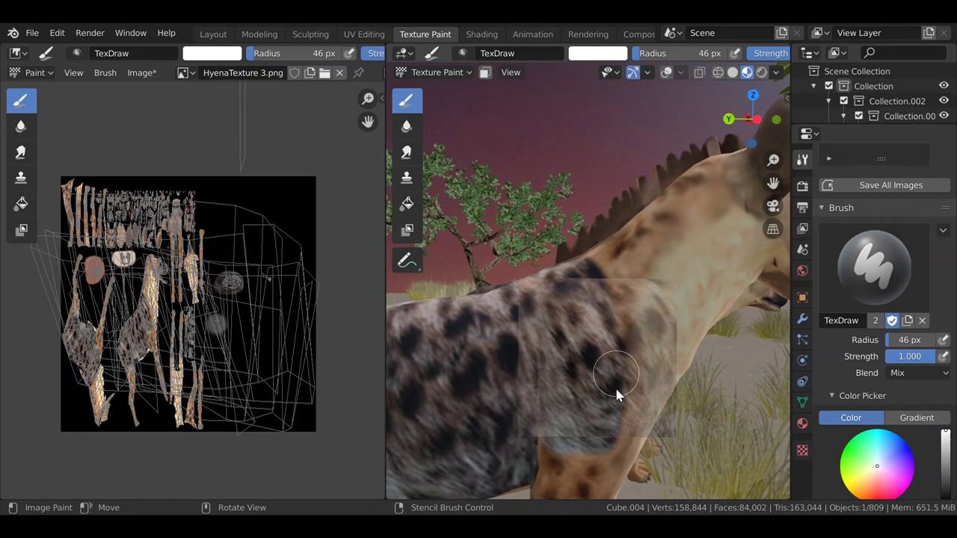
mouse_move(628, 430)
middle_mouse_down()
mouse_move(588, 331)
mouse_move(606, 382)
mouse_move(634, 373)
mouse_move(591, 367)
mouse_move(596, 387)
mouse_move(600, 352)
middle_mouse_up()
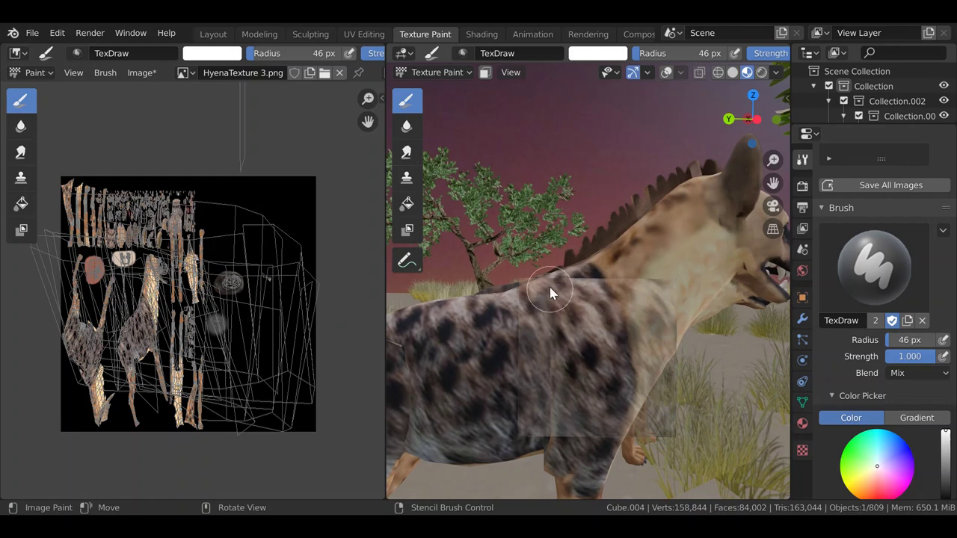
mouse_move(564, 285)
middle_mouse_down()
mouse_move(579, 314)
mouse_move(593, 306)
mouse_move(574, 294)
middle_mouse_up()
middle_click_drag(474, 354, 493, 334, "shift")
scroll(492, 334, "up", 3)
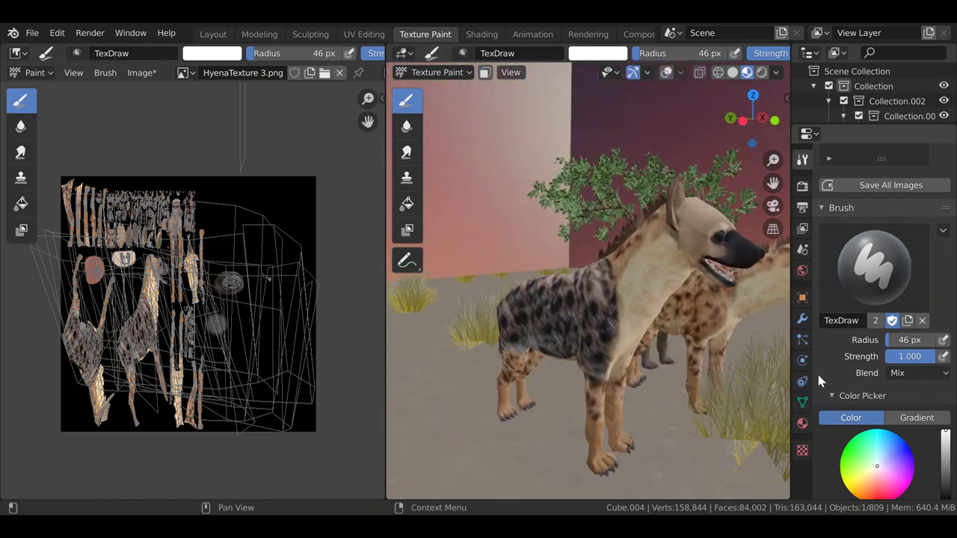
- Duplicate the brush texture and load TanLeg.png as the copy's image
middle_click_drag(635, 362, 680, 403)
scroll(680, 418, "up", 3)
scroll(598, 372, "down", 2)
left_click(801, 451)
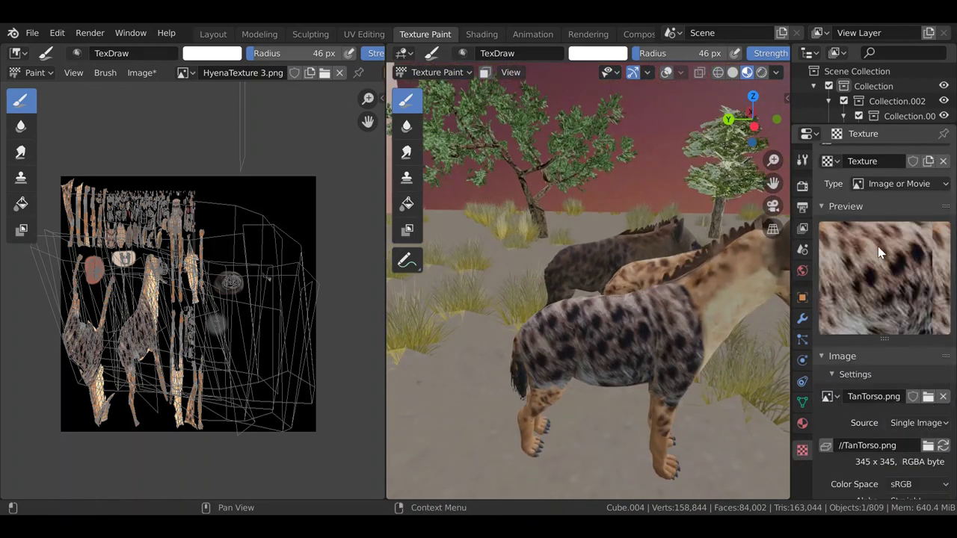
scroll(877, 239, "down", 4)
scroll(877, 239, "up", 5)
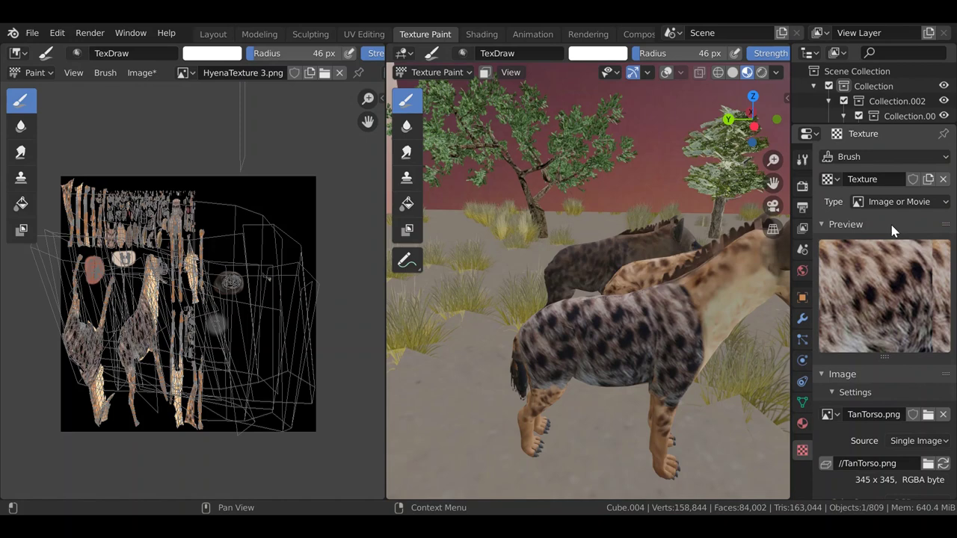
left_click(927, 179)
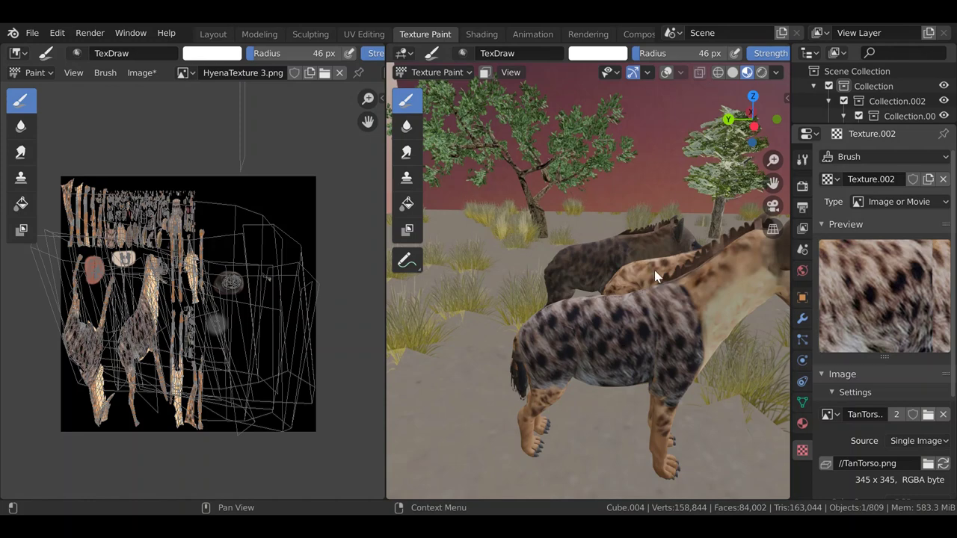
double_click(472, 290)
- Paint the TanLeg stencil down the hyena's hind leg from the thigh to just above the paw
middle_click_drag(605, 335, 619, 311)
middle_click_drag(573, 354, 593, 314, "shift")
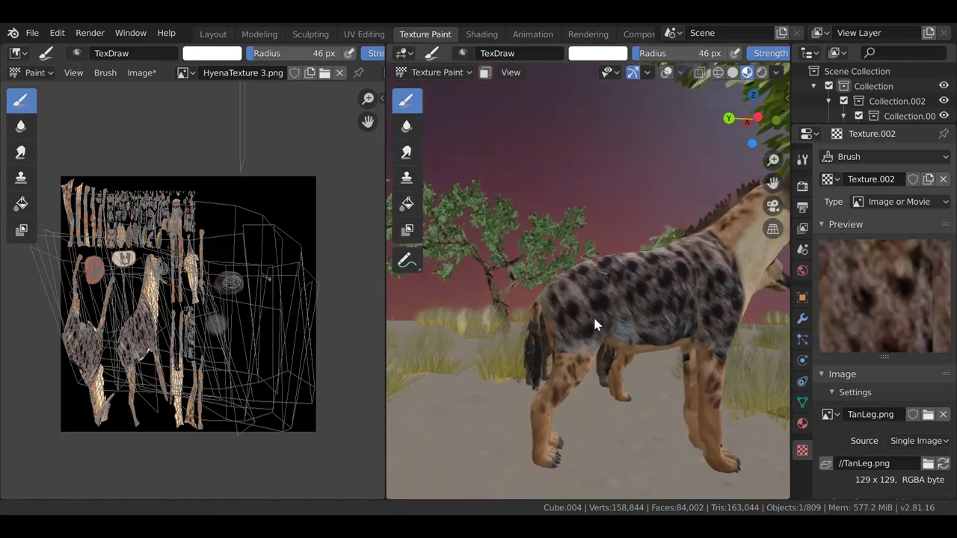
scroll(593, 317, "up", 3)
middle_click_drag(590, 391, 607, 334, "shift")
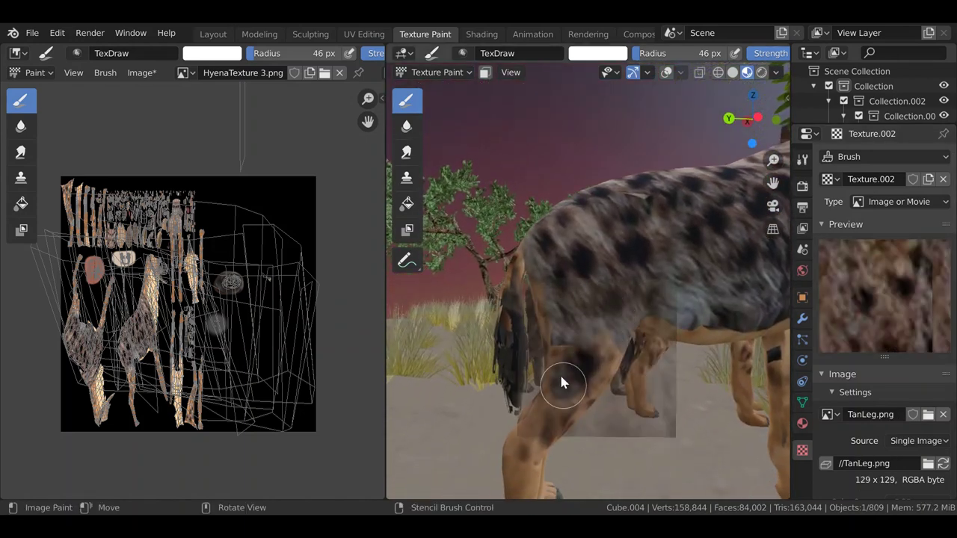
scroll(579, 366, "up", 2)
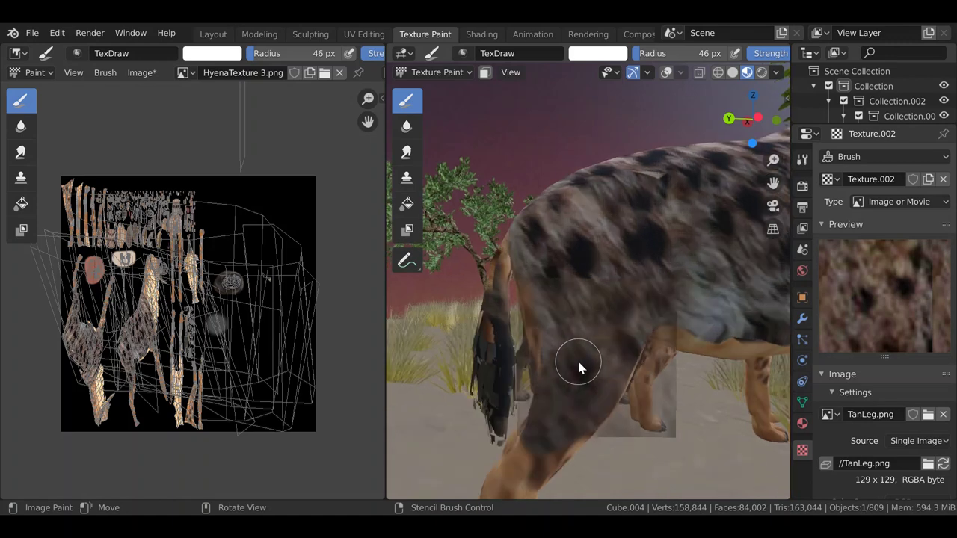
middle_click_drag(566, 383, 614, 345)
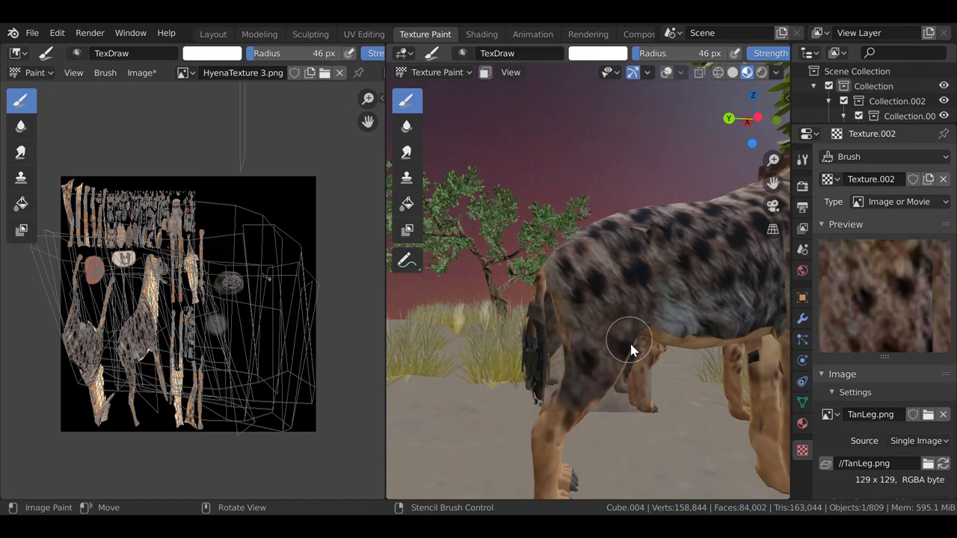
middle_click_drag(582, 373, 612, 356)
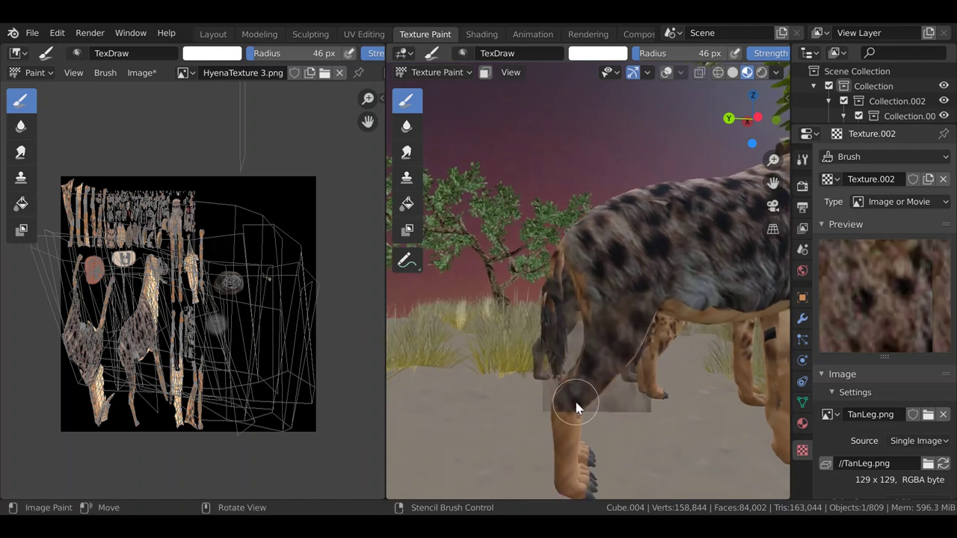
mouse_move(576, 397)
middle_mouse_down()
mouse_move(607, 381)
mouse_move(586, 381)
mouse_move(581, 427)
mouse_move(588, 393)
middle_mouse_up()
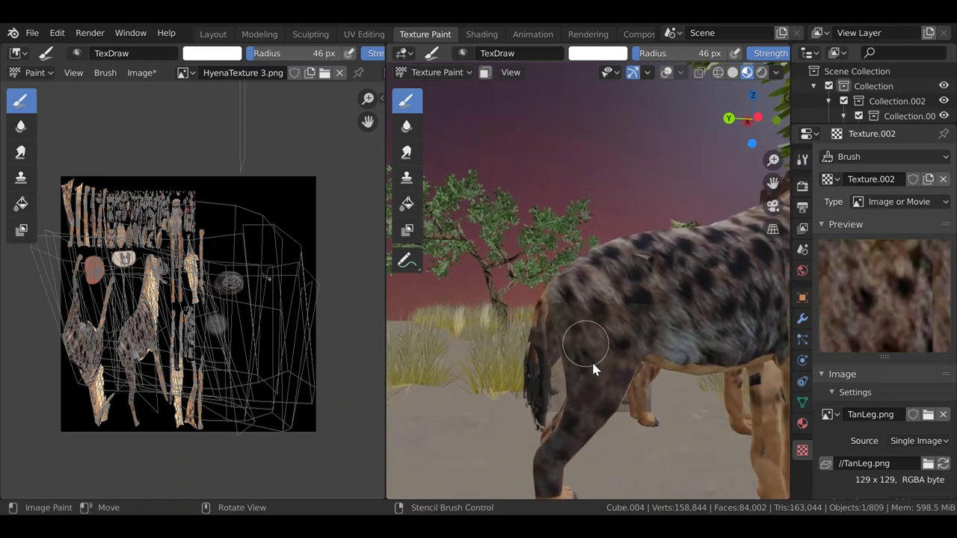
middle_click_drag(594, 395, 572, 391)
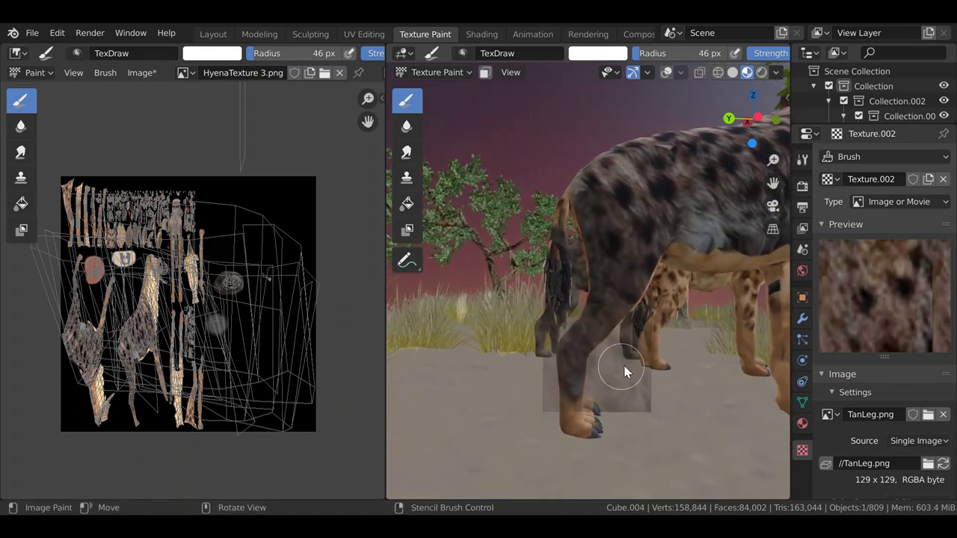
- Paint the TanLeg fur down the hyena's front leg from the elbow to just above the paw
mouse_move(623, 369)
middle_mouse_down()
mouse_move(446, 398)
mouse_move(423, 391)
middle_mouse_up()
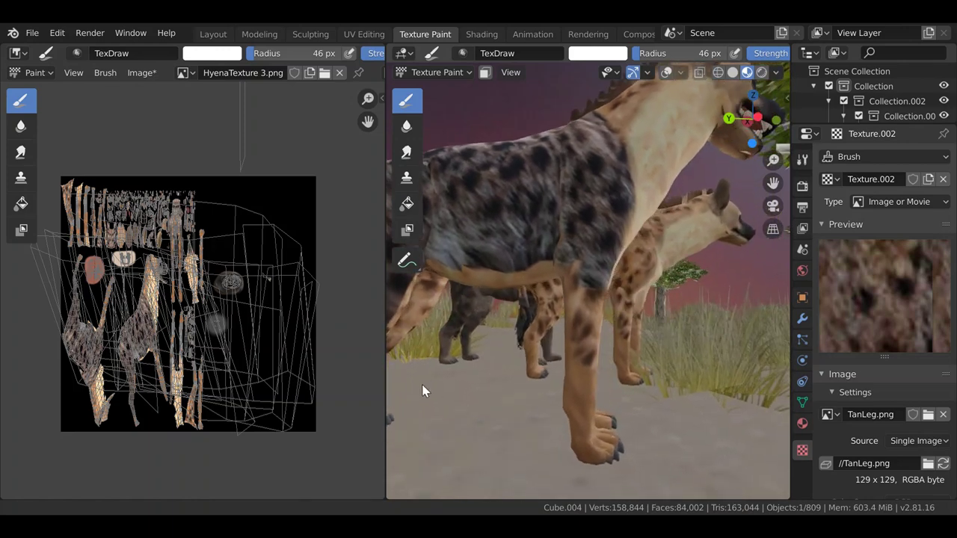
mouse_move(607, 402)
middle_mouse_down()
mouse_move(593, 386)
mouse_move(589, 400)
middle_mouse_up()
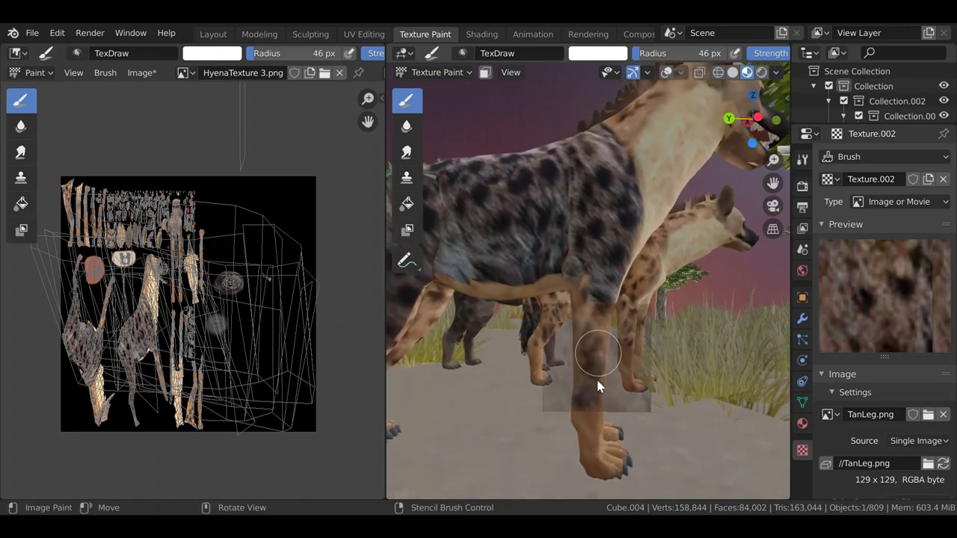
scroll(598, 323, "up", 2)
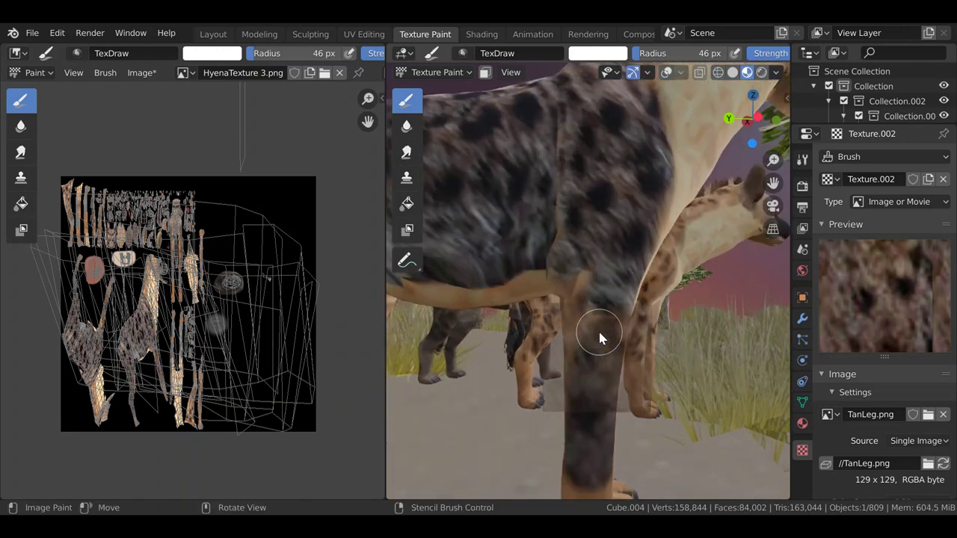
left_click_drag(572, 382, 597, 374)
middle_click_drag(597, 374, 606, 321, "shift")
middle_click_drag(604, 389, 613, 342)
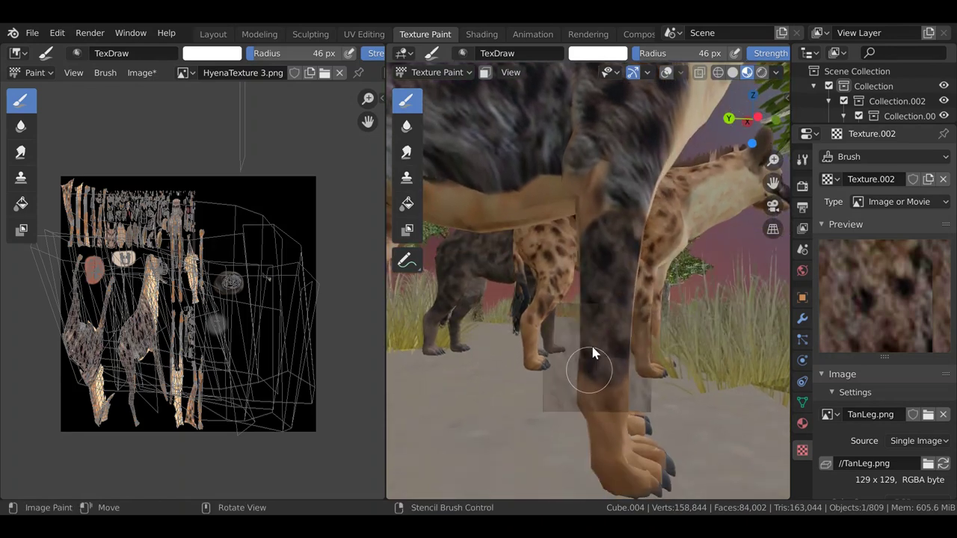
left_click_drag(591, 350, 598, 378)
- Blend the TanLeg fur from the top of the front leg up into the lower shoulder
middle_click_drag(621, 383, 604, 416)
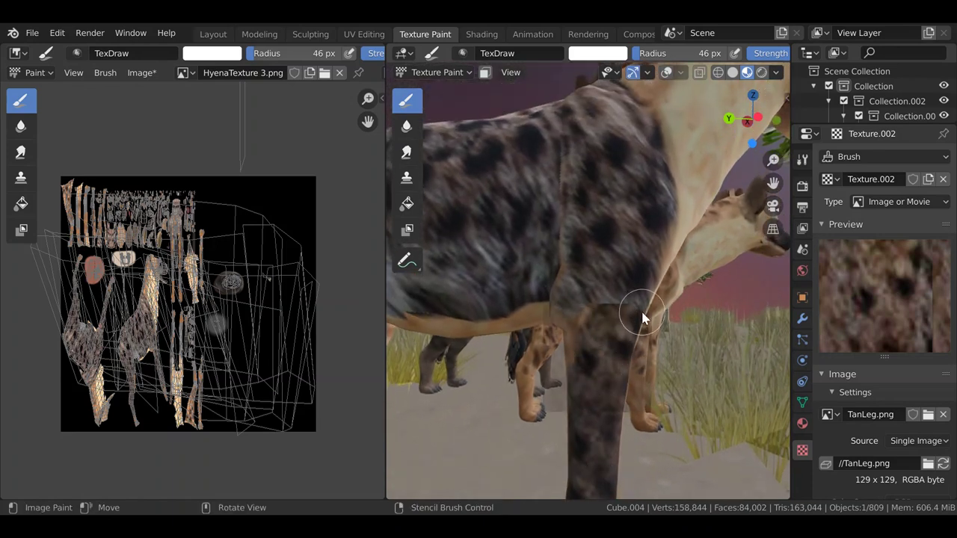
middle_click_drag(630, 336, 628, 358)
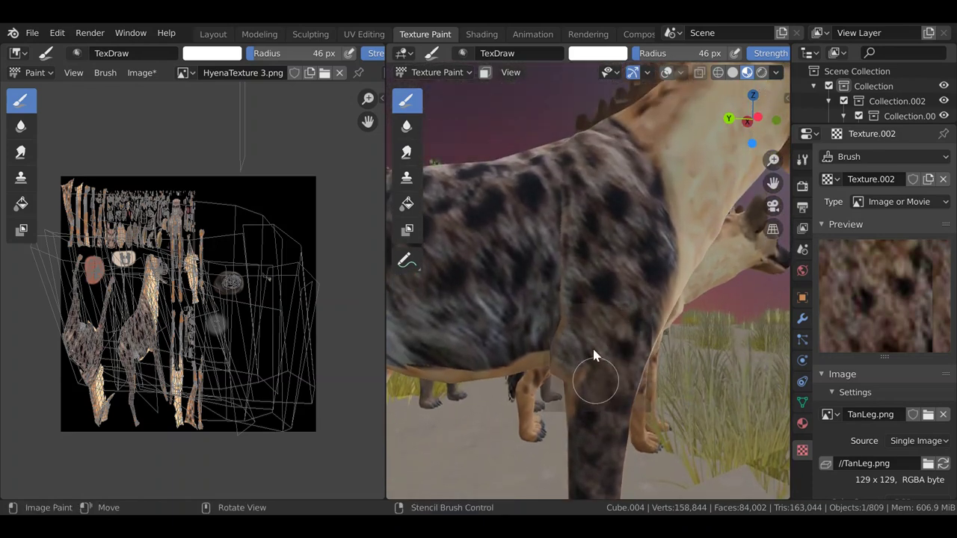
left_click_drag(591, 346, 570, 408)
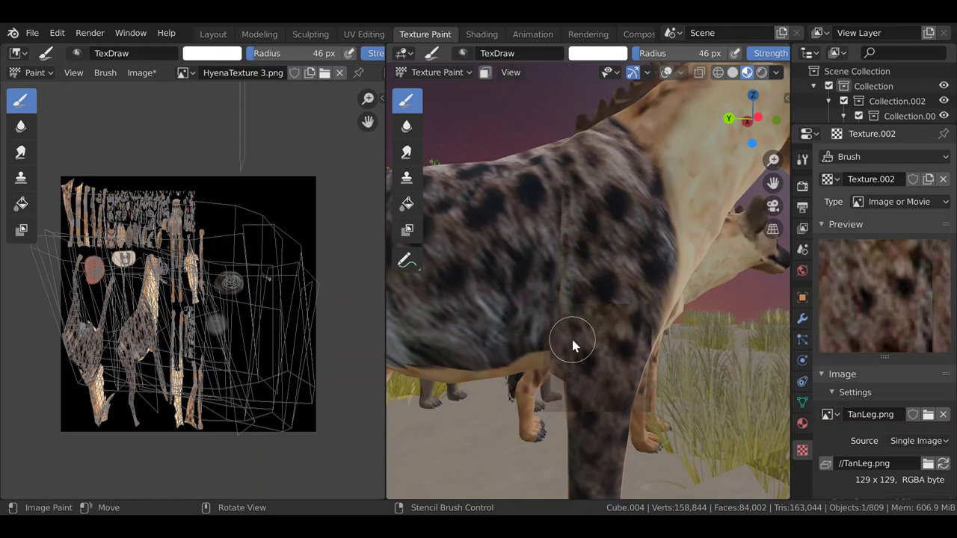
- Paint the TanLeg fur over the upper thigh and hip, blending it into the torso fur
middle_click_drag(583, 315, 704, 291)
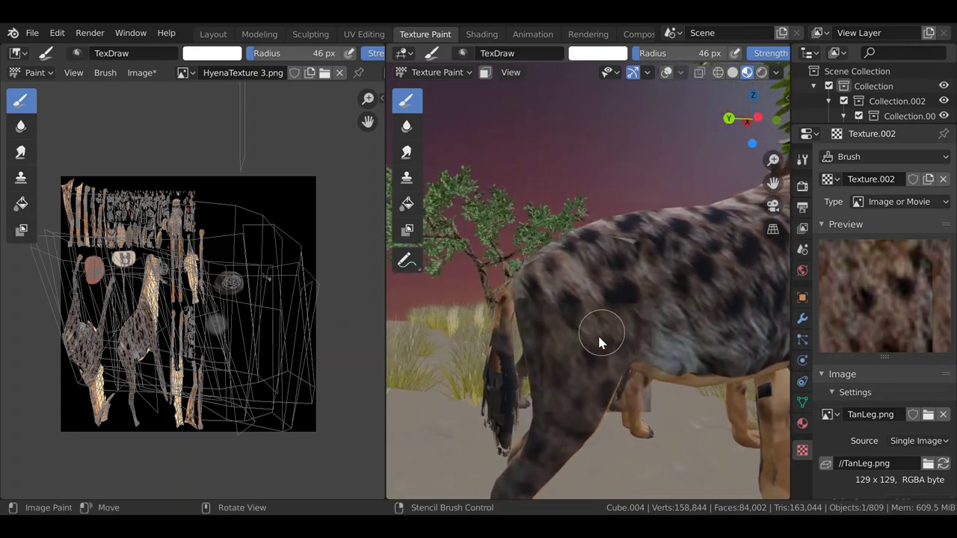
middle_click_drag(611, 343, 631, 334, "shift")
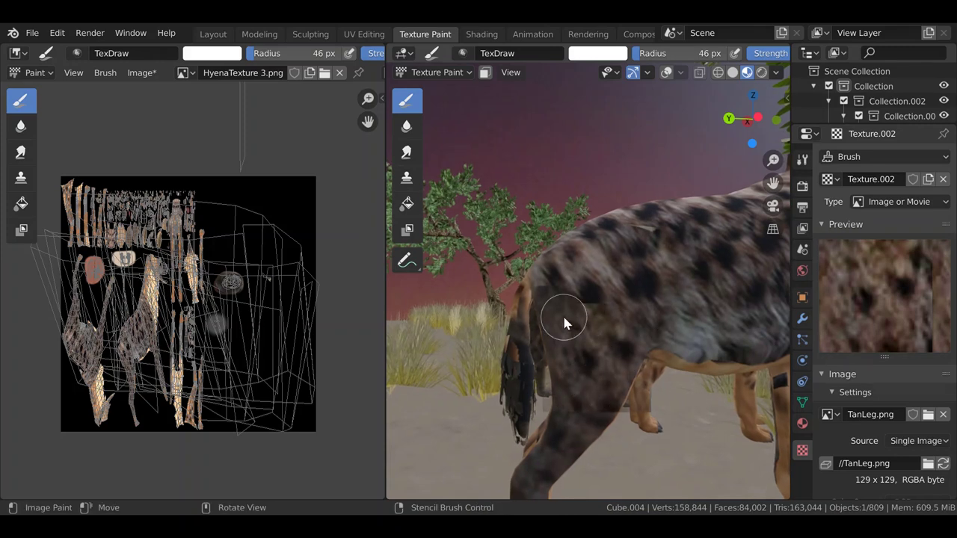
middle_click_drag(565, 323, 593, 352, "shift")
left_click_drag(627, 319, 583, 343)
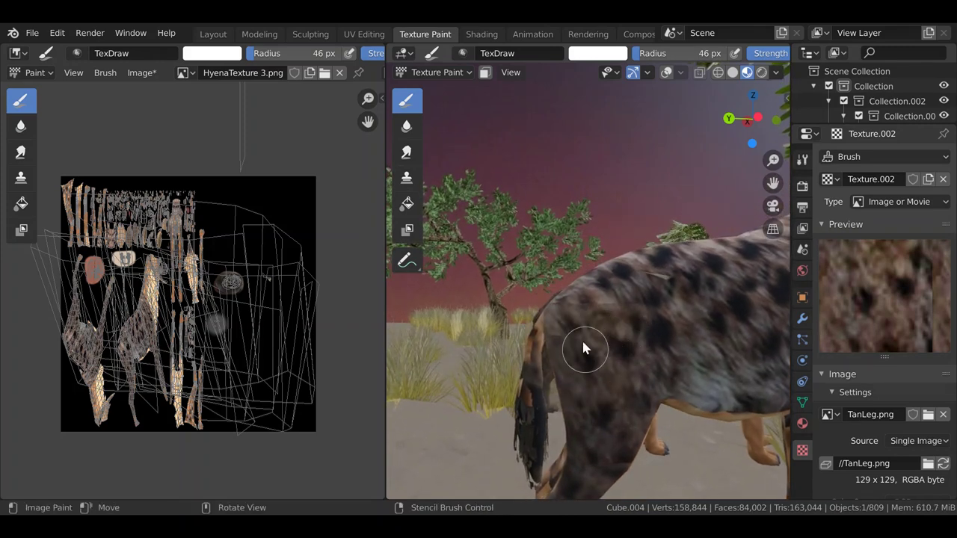
- Paint sharper TanLeg spots over the thigh and down toward the hock of the hind leg
mouse_move(563, 336)
middle_mouse_down("shift")
mouse_move(625, 339)
mouse_move(620, 310)
mouse_move(602, 387)
mouse_move(583, 357)
mouse_move(616, 327)
mouse_move(644, 250)
middle_mouse_up("shift")
scroll(637, 352, "up", 1)
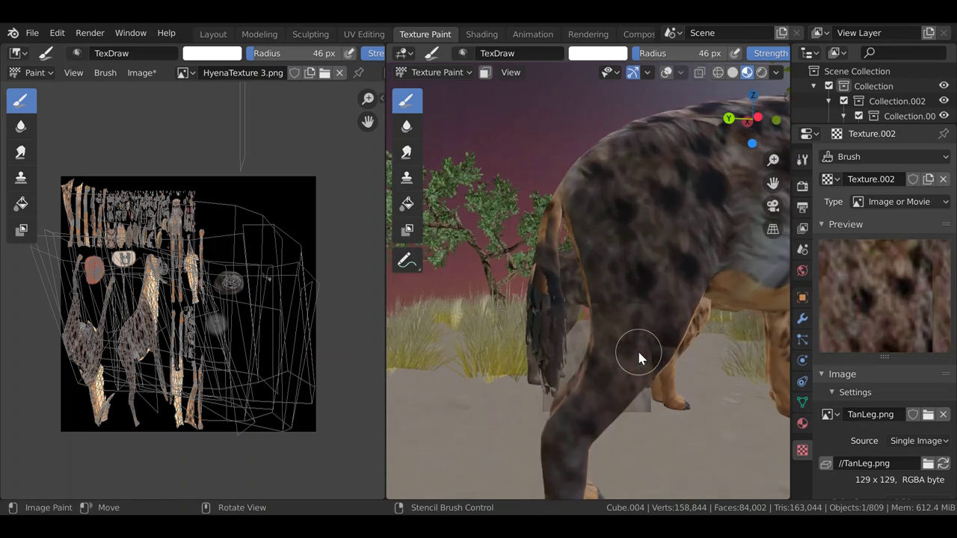
mouse_move(638, 352)
middle_mouse_down("shift")
mouse_move(618, 339)
mouse_move(634, 346)
middle_mouse_up("shift")
scroll(634, 346, "up", 3)
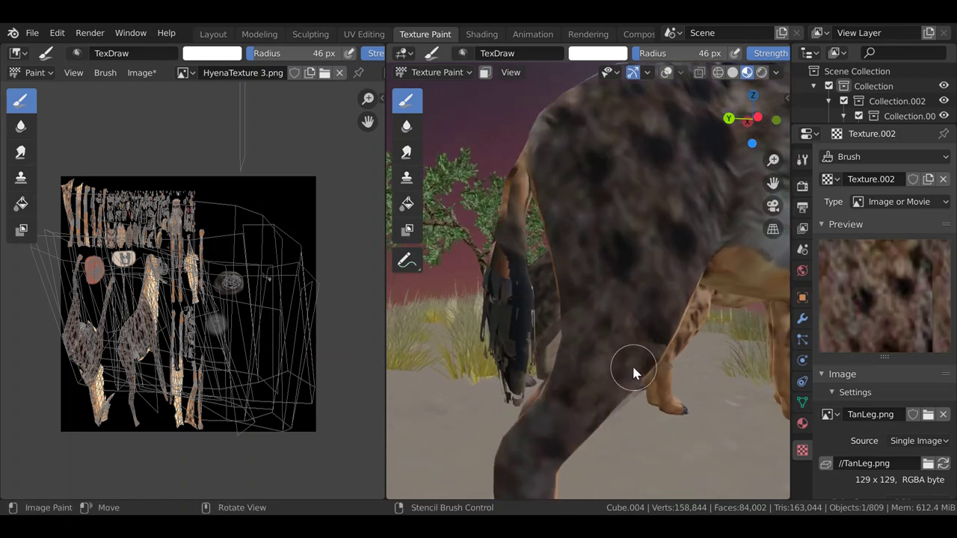
left_click_drag(586, 367, 627, 369)
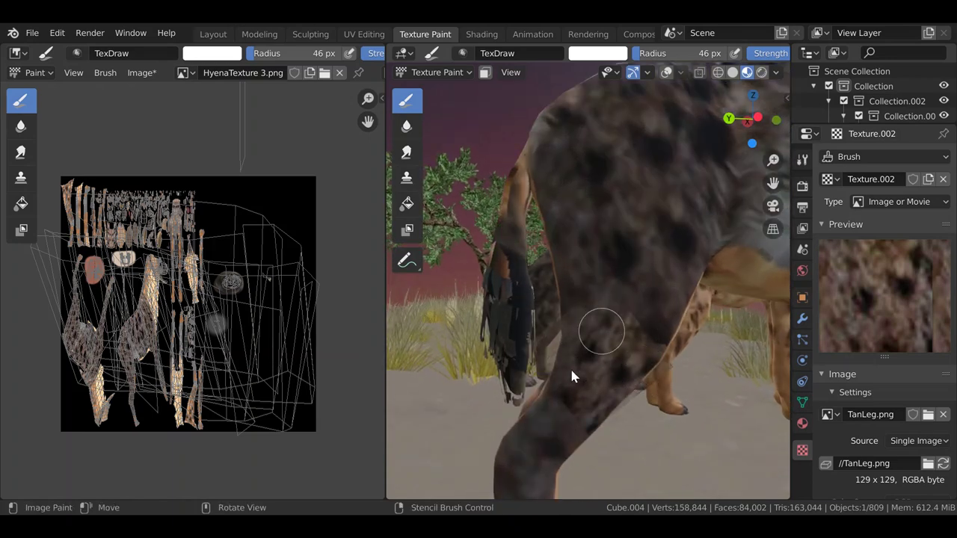
mouse_move(624, 341)
middle_mouse_down("shift")
mouse_move(607, 368)
mouse_move(666, 356)
mouse_move(669, 341)
middle_mouse_up("shift")
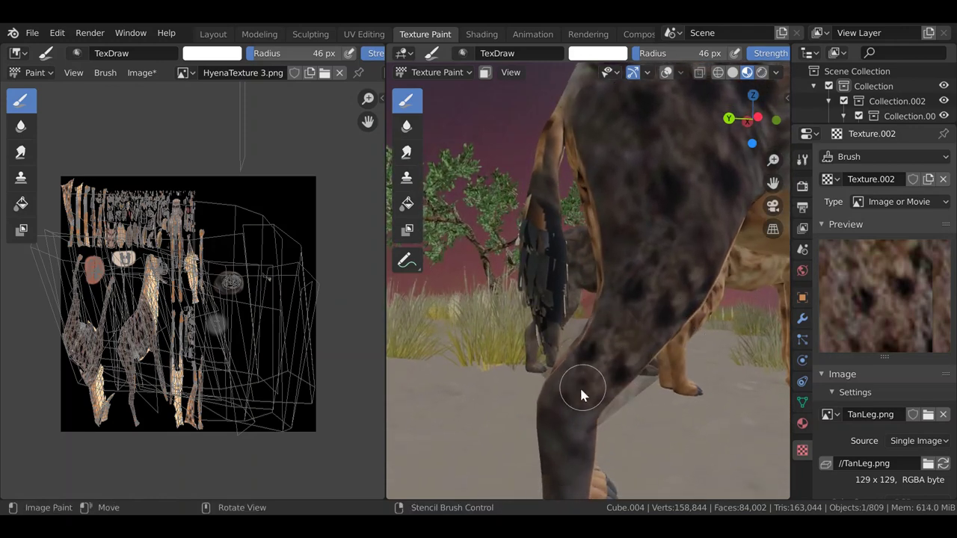
- Rotate the TanLeg stencil slightly and paint it over the hock and lower hind leg down to the paw
middle_click_drag(596, 407, 607, 349, "shift")
right_click_drag(632, 378, 630, 337, "ctrl")
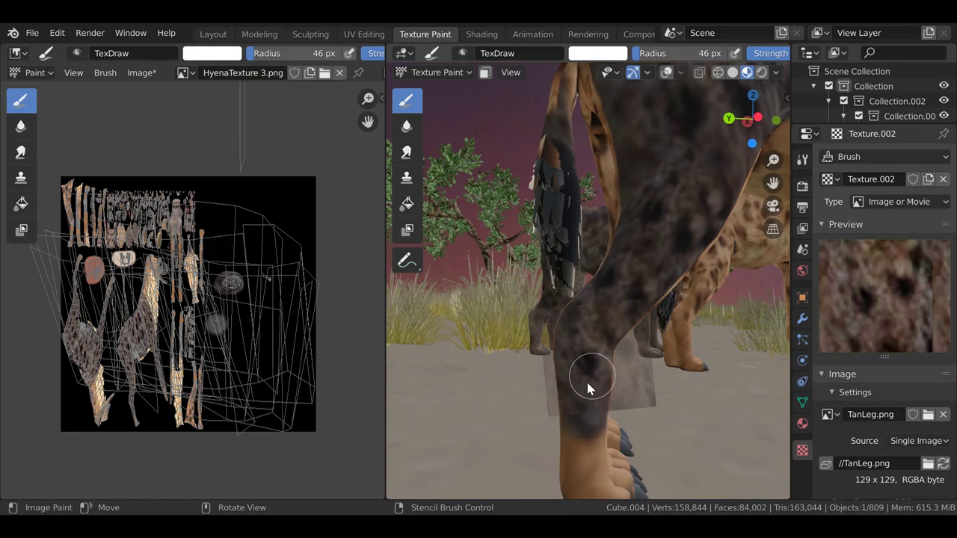
middle_click_drag(587, 383, 594, 330, "shift")
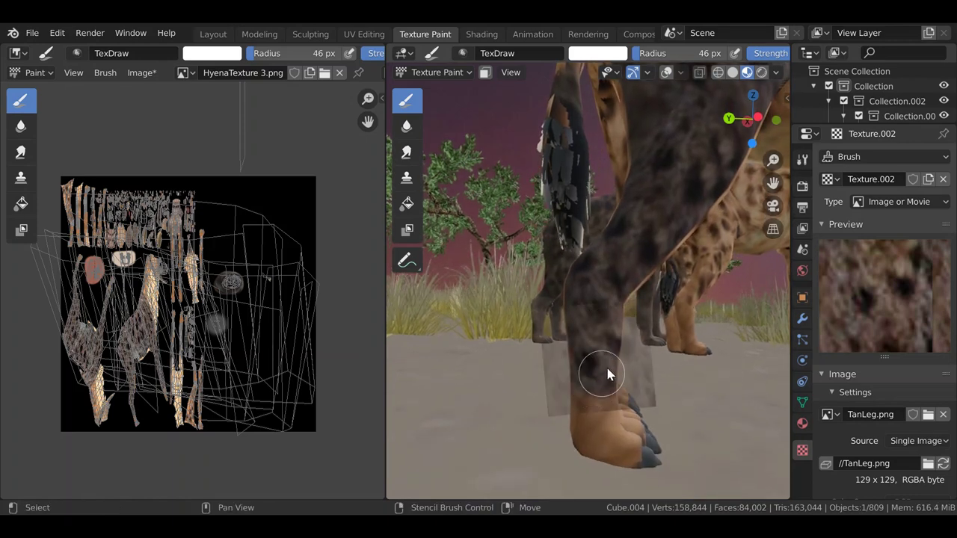
middle_click_drag(607, 374, 576, 390, "shift")
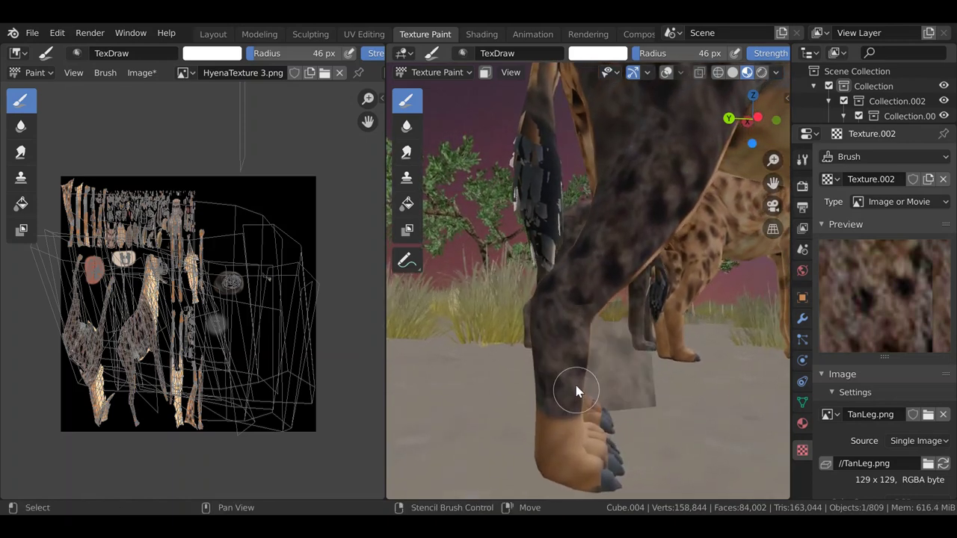
- Paint the TanLeg fur on the inner side of the opposite hind leg below the belly
scroll(576, 390, "down", 4)
middle_click_drag(658, 367, 765, 378)
scroll(560, 353, "down", 2)
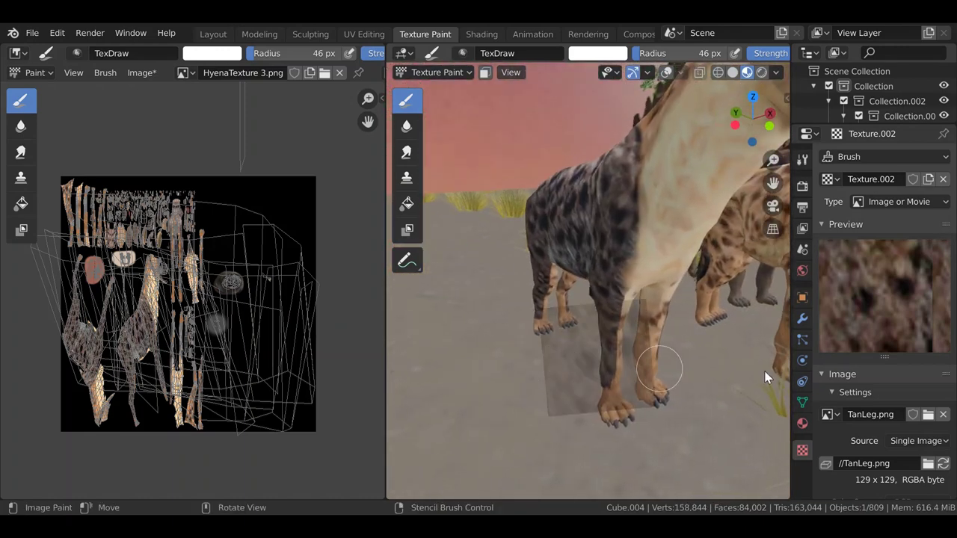
left_click(928, 415)
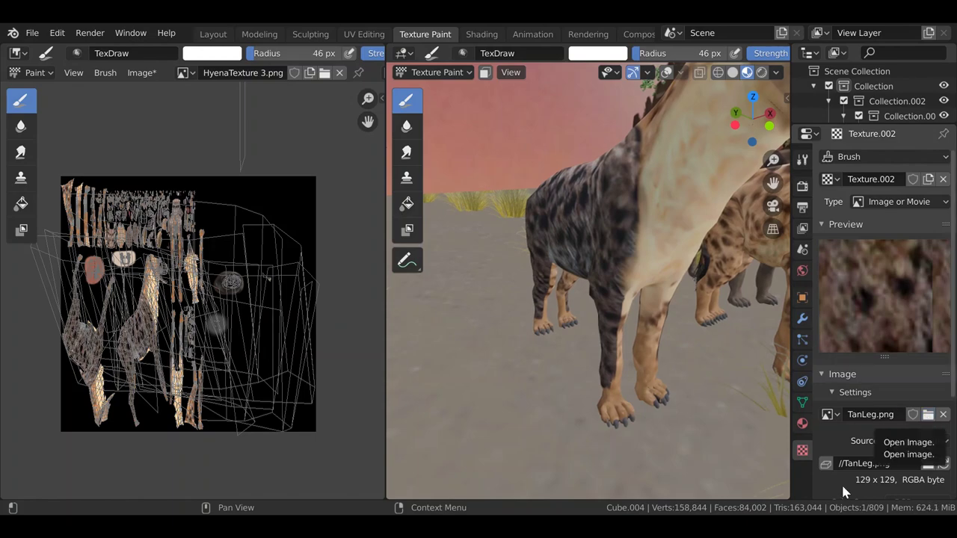
mouse_move(630, 323)
middle_mouse_down()
mouse_move(561, 298)
mouse_move(530, 299)
mouse_move(616, 329)
mouse_move(650, 330)
mouse_move(603, 330)
mouse_move(665, 344)
mouse_move(653, 329)
mouse_move(609, 339)
mouse_move(646, 327)
mouse_move(635, 356)
mouse_move(611, 377)
mouse_move(622, 356)
mouse_move(629, 367)
middle_mouse_up()
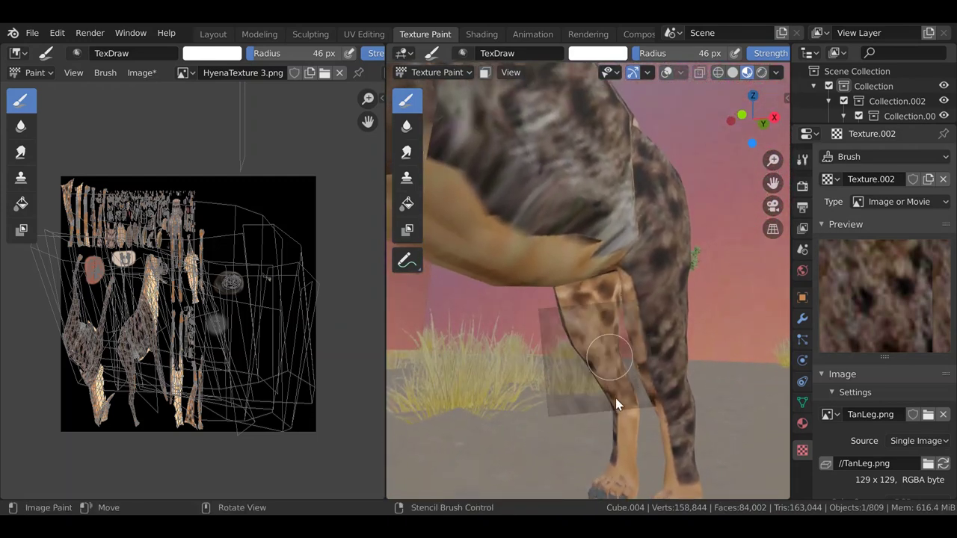
middle_click_drag(576, 329, 579, 350)
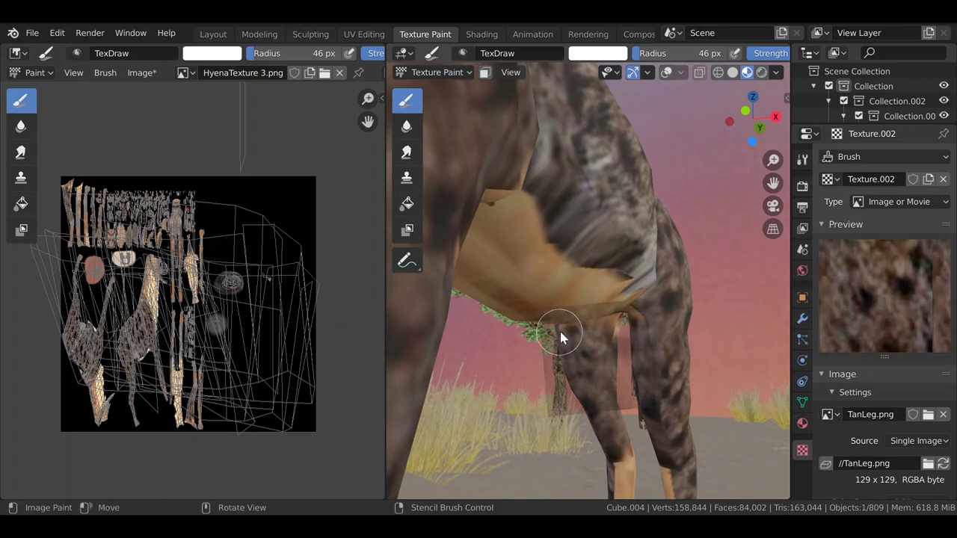
left_click_drag(612, 336, 622, 325)
- Try painting the TanLeg fur at close range on the rump beside the base of the tail
middle_click_drag(632, 317, 614, 323)
mouse_move(582, 333)
middle_mouse_down()
mouse_move(646, 331)
mouse_move(546, 336)
mouse_move(643, 350)
mouse_move(626, 349)
mouse_move(621, 331)
middle_mouse_up()
scroll(626, 349, "up", 3)
left_click_drag(602, 350, 617, 338)
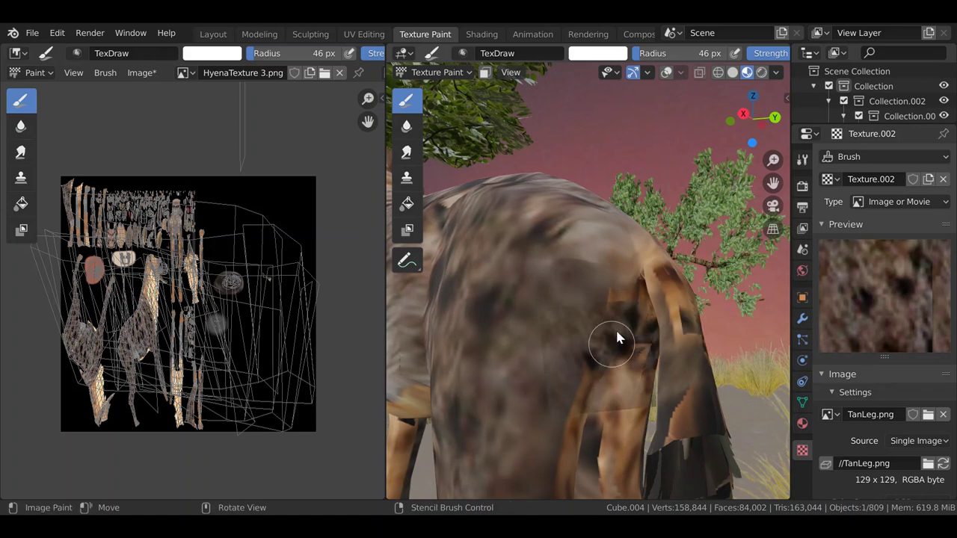
middle_click_drag(618, 311, 608, 338, "shift")
key("ctrl+z")
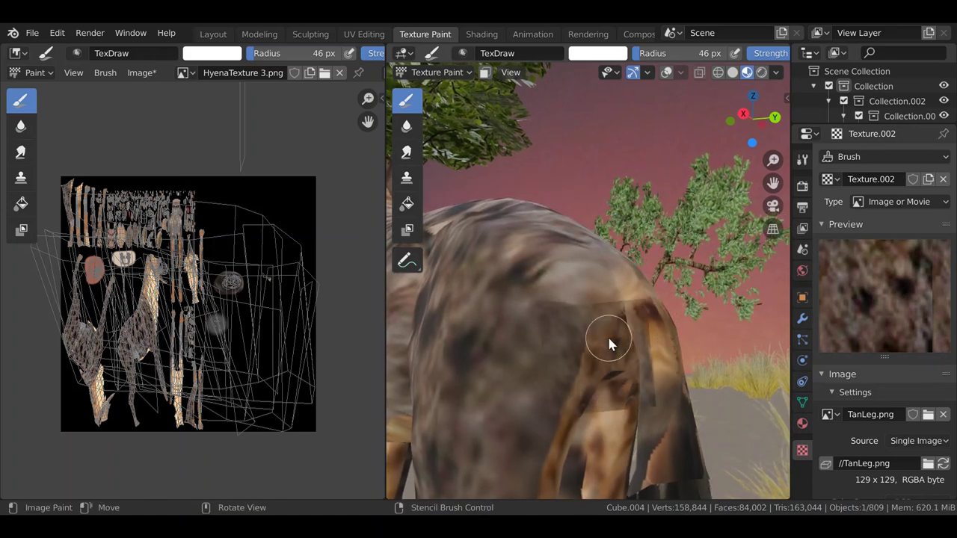
- Paint the TanLeg fur on the rump beside the tail and down the back and inside of the hind legs
scroll(608, 338, "down", 1)
scroll(601, 340, "down", 3)
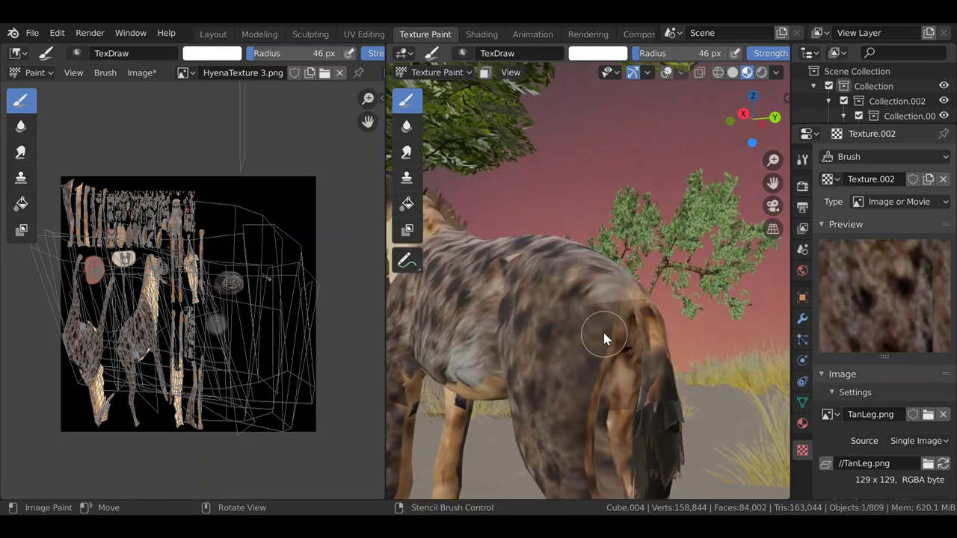
mouse_move(576, 398)
left_mouse_down()
mouse_move(620, 346)
mouse_move(590, 419)
mouse_move(615, 385)
left_mouse_up()
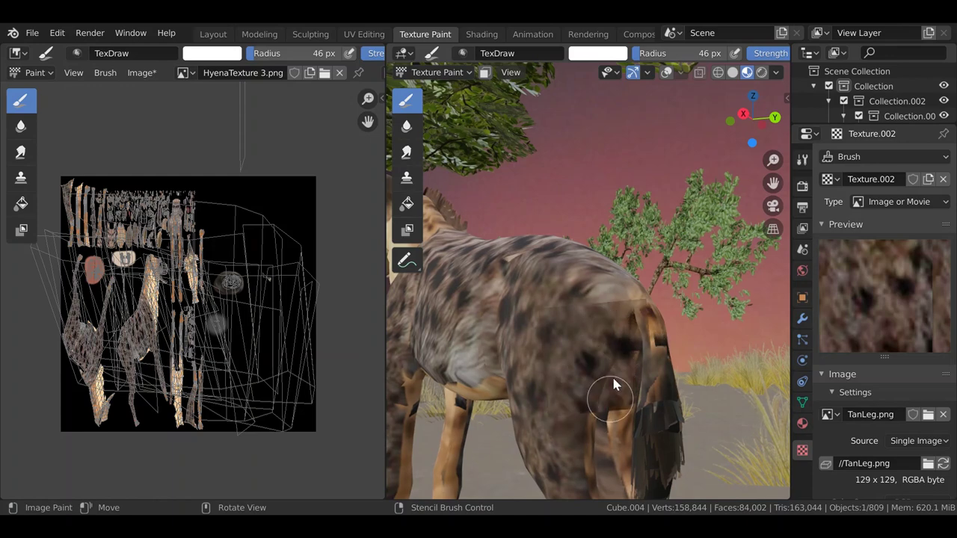
middle_click_drag(598, 373, 597, 349)
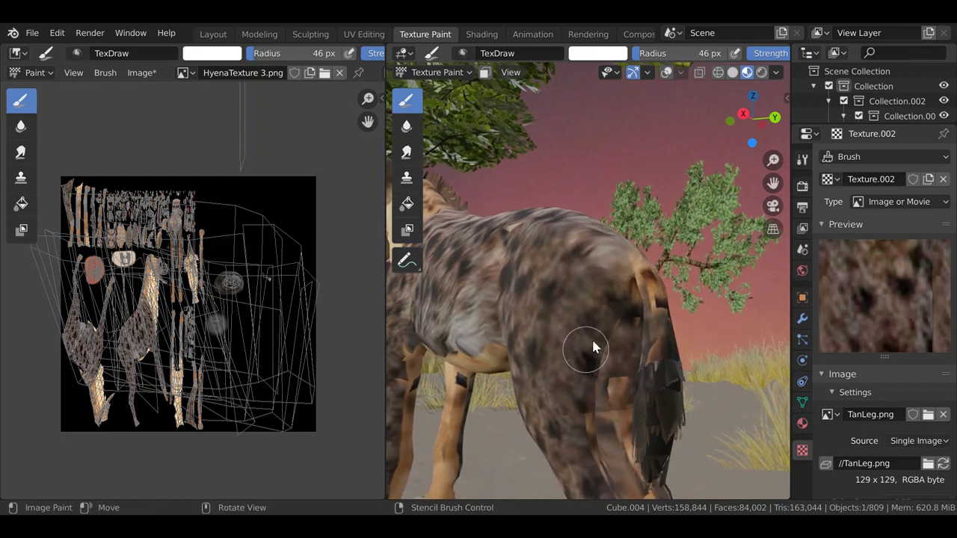
middle_click_drag(587, 400, 599, 359)
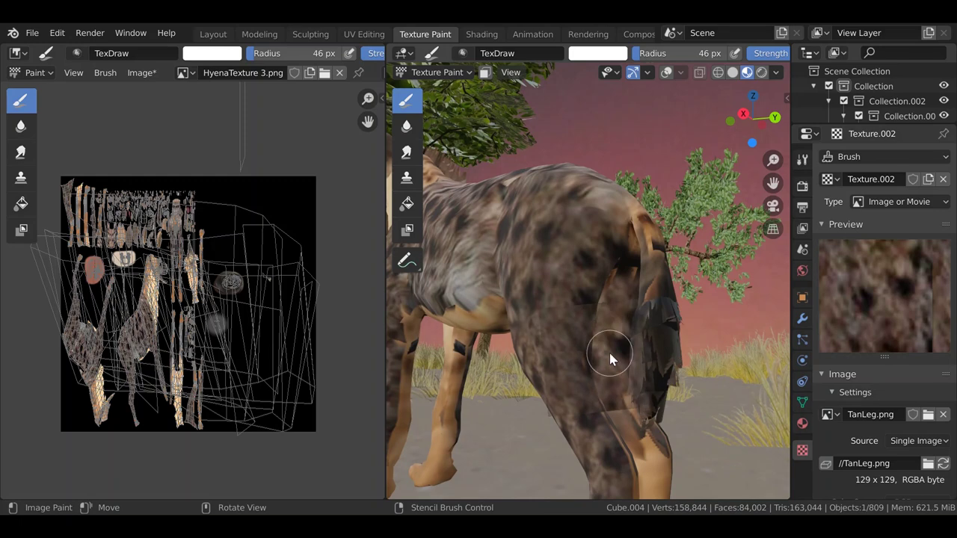
middle_click_drag(640, 444, 620, 384)
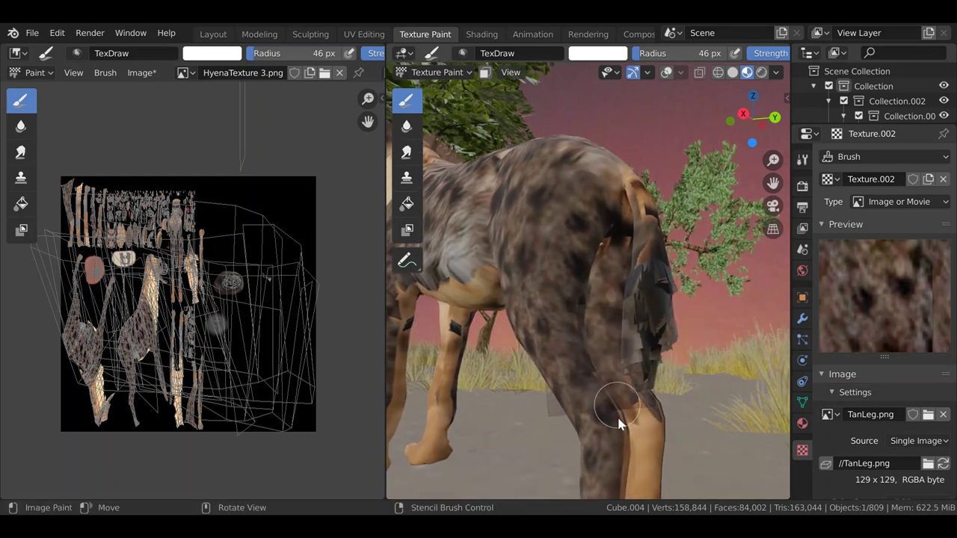
- Paint the TanLeg fur across the hyena's rear over the base of the tail
mouse_move(634, 421)
middle_mouse_down()
mouse_move(600, 342)
mouse_move(581, 421)
middle_mouse_up()
mouse_move(629, 370)
middle_mouse_down()
mouse_move(604, 395)
mouse_move(567, 393)
mouse_move(597, 354)
mouse_move(585, 360)
middle_mouse_up()
scroll(585, 360, "up", 5)
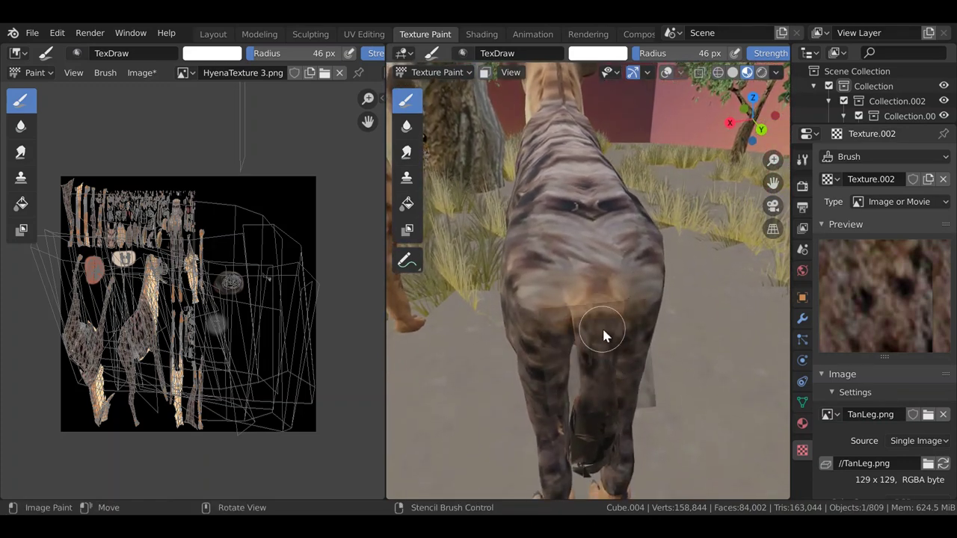
middle_click_drag(604, 335, 602, 378)
left_click(618, 359)
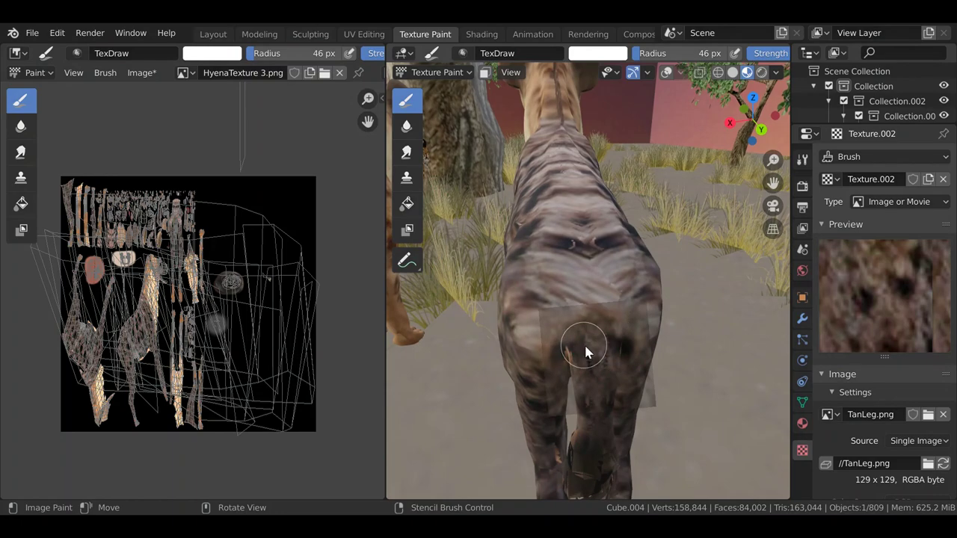
mouse_move(584, 343)
middle_mouse_down()
mouse_move(602, 376)
mouse_move(590, 336)
mouse_move(605, 352)
mouse_move(658, 312)
mouse_move(661, 348)
mouse_move(632, 374)
middle_mouse_up()
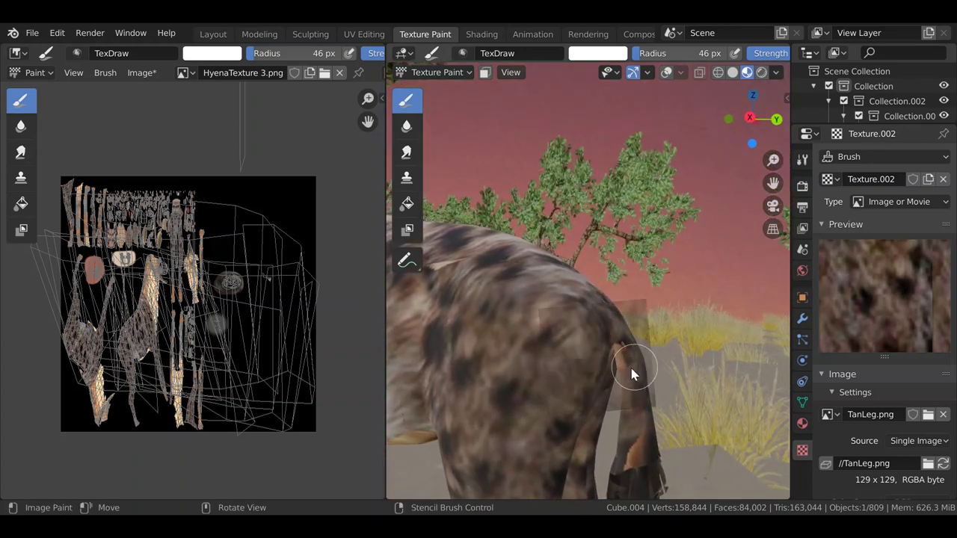
- Paint the TanLeg fur over the inner hind legs up to where the thighs meet the belly
mouse_move(604, 336)
middle_mouse_down()
mouse_move(627, 368)
mouse_move(587, 301)
mouse_move(624, 358)
mouse_move(468, 342)
middle_mouse_up()
middle_click_drag(645, 361, 574, 327, "shift")
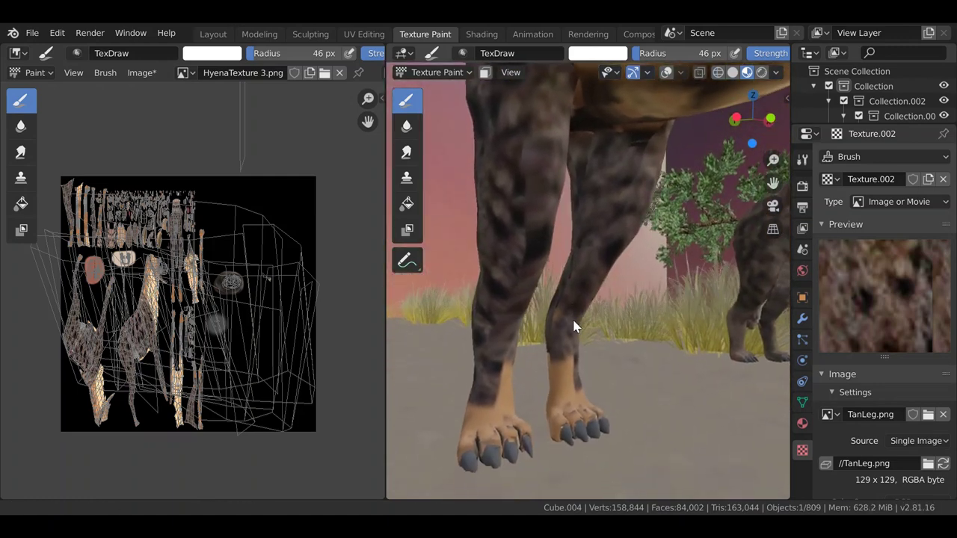
mouse_move(552, 368)
middle_mouse_down()
mouse_move(668, 351)
mouse_move(665, 381)
mouse_move(604, 369)
mouse_move(585, 410)
mouse_move(590, 433)
mouse_move(590, 391)
mouse_move(575, 430)
middle_mouse_up()
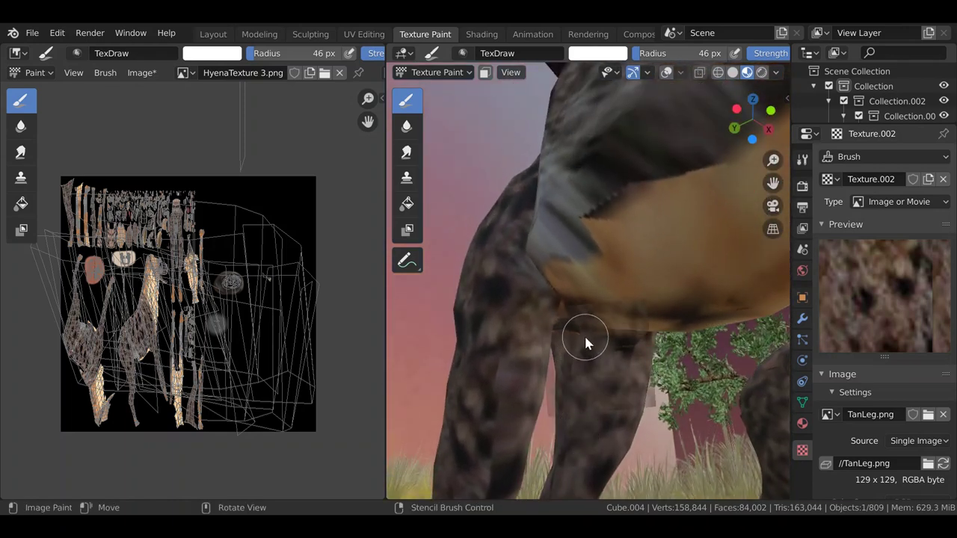
scroll(585, 337, "down", 1)
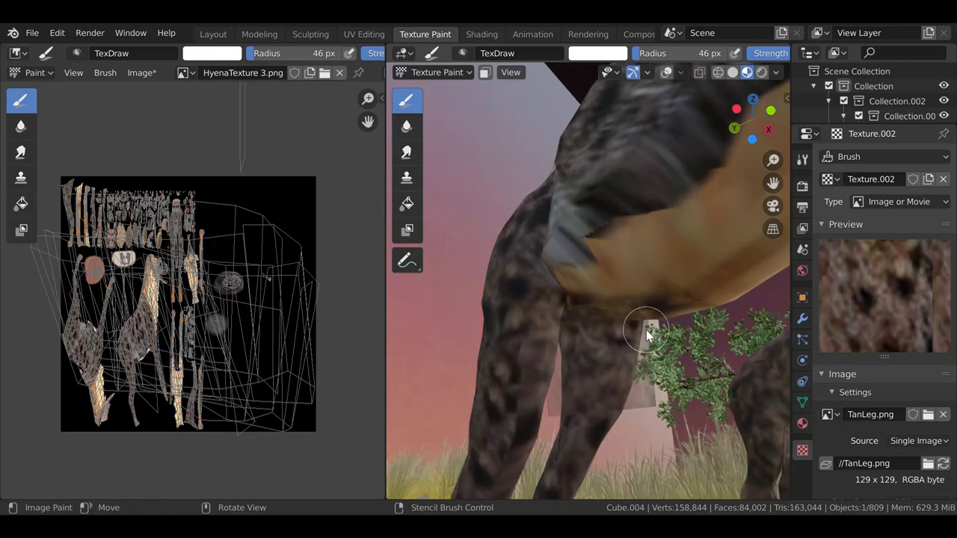
middle_click_drag(646, 329, 662, 344)
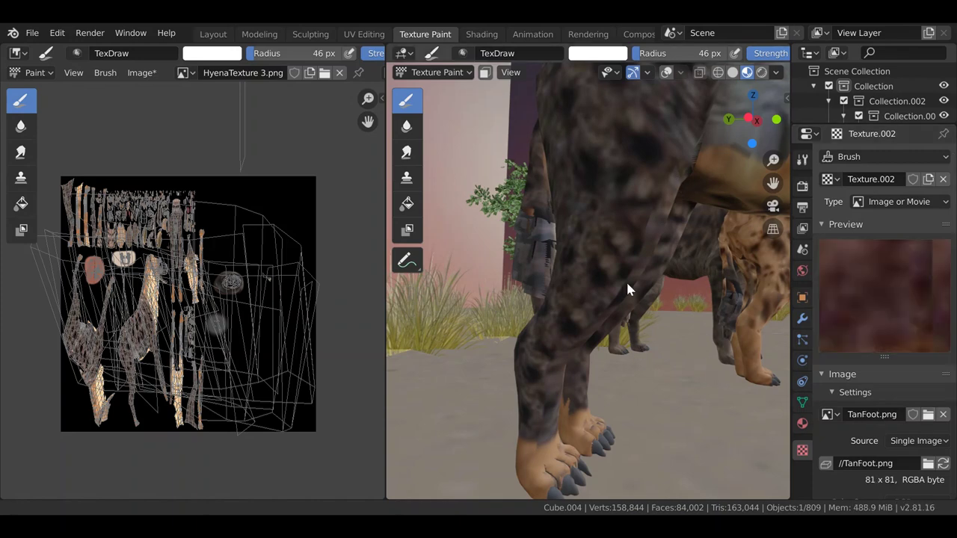
- Paint the TanFoot fur over the outer side of the hind foot and its ankle
mouse_move(630, 285)
middle_mouse_down()
mouse_move(684, 358)
mouse_move(675, 298)
mouse_move(642, 319)
mouse_move(660, 314)
mouse_move(654, 331)
middle_mouse_up()
left_click_drag(592, 390, 597, 413)
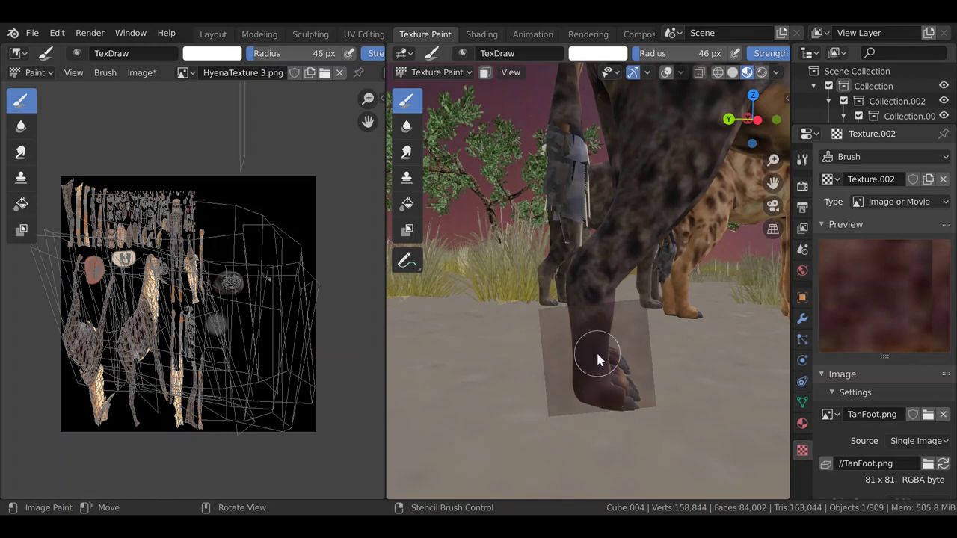
mouse_move(597, 355)
middle_mouse_down()
mouse_move(603, 382)
mouse_move(599, 350)
mouse_move(610, 363)
mouse_move(628, 342)
middle_mouse_up()
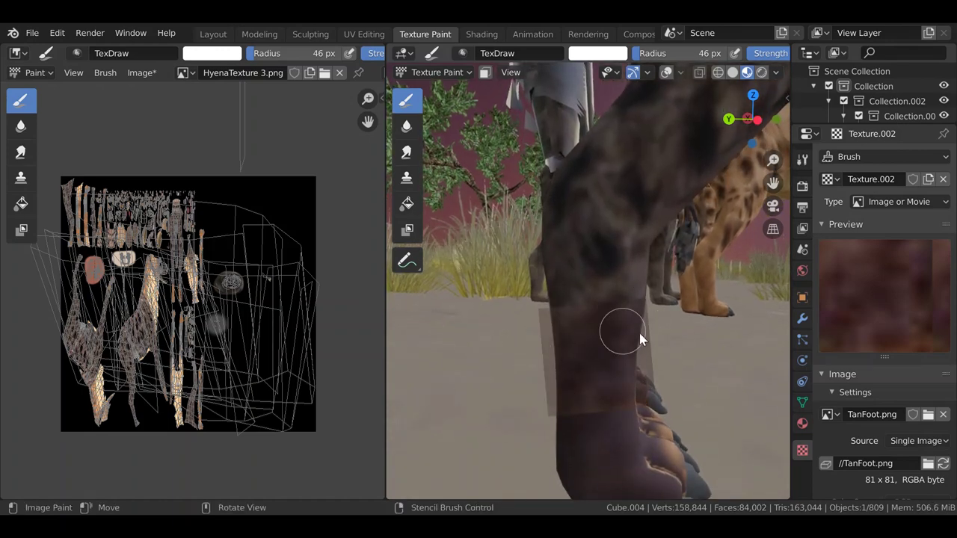
middle_click_drag(630, 393, 633, 340, "shift")
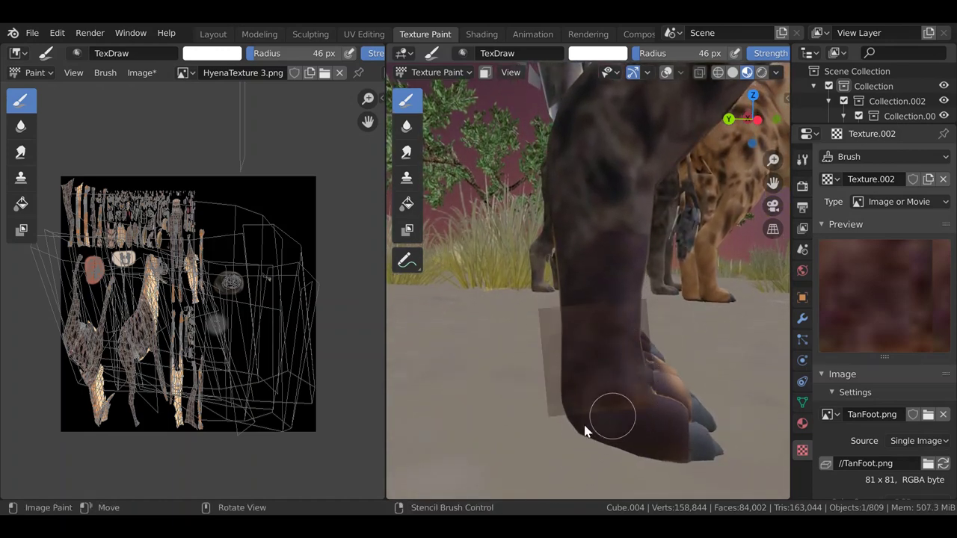
mouse_move(586, 432)
middle_mouse_down("shift")
mouse_move(606, 354)
mouse_move(637, 376)
mouse_move(635, 337)
mouse_move(555, 353)
mouse_move(567, 378)
mouse_move(602, 363)
mouse_move(602, 336)
mouse_move(596, 346)
mouse_move(584, 341)
mouse_move(592, 318)
mouse_move(600, 334)
mouse_move(585, 313)
mouse_move(594, 338)
middle_mouse_up("shift")
- Paint the TanFoot fur over the heels, backs and inner sides of both hind feet up to the ankles
mouse_move(630, 367)
middle_mouse_down()
mouse_move(609, 363)
mouse_move(606, 373)
mouse_move(696, 367)
mouse_move(625, 367)
middle_mouse_up()
left_click_drag(607, 327, 621, 403)
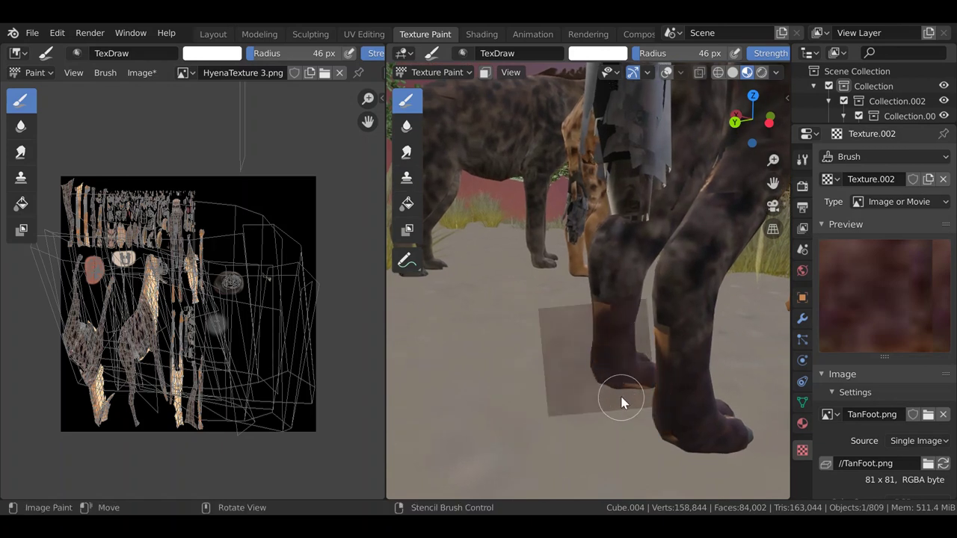
middle_click_drag(612, 368, 611, 394)
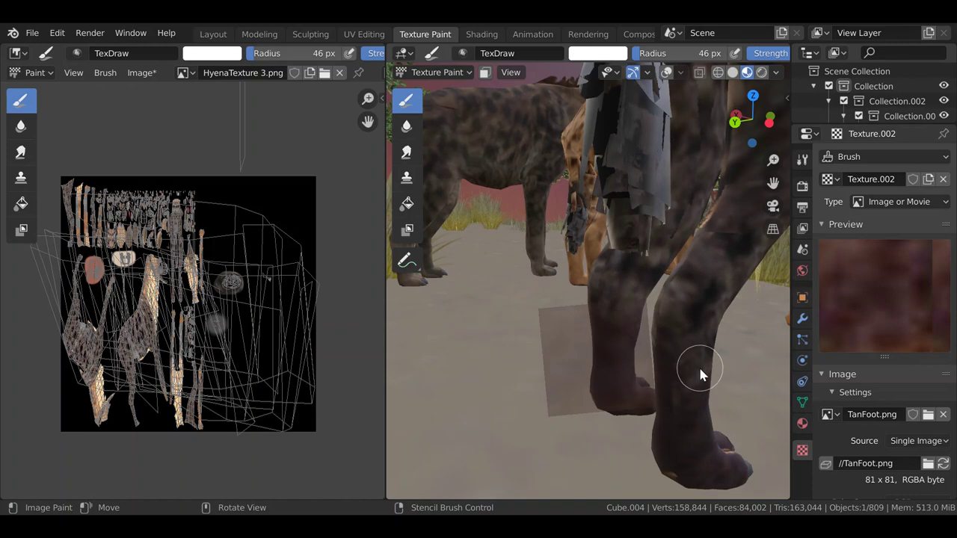
middle_click_drag(700, 370, 614, 378)
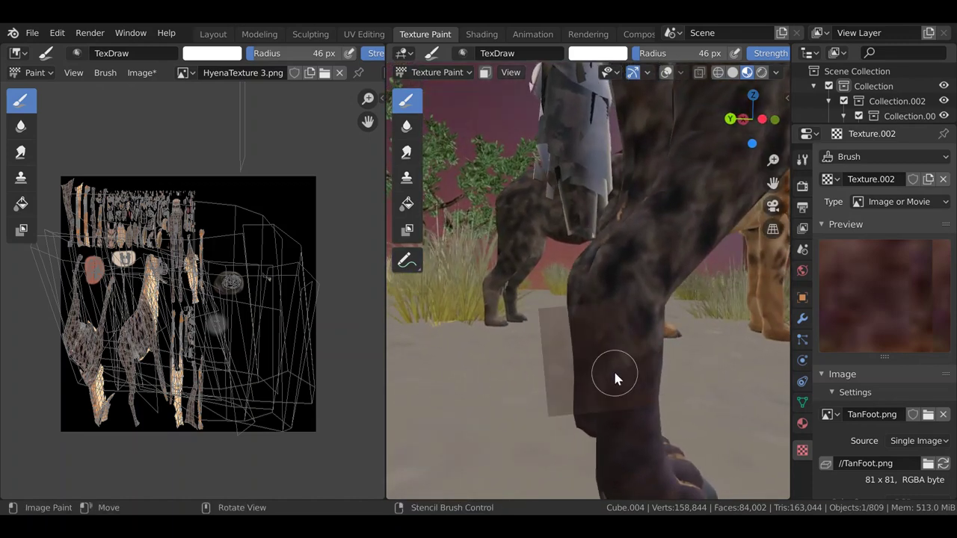
middle_click_drag(625, 411, 616, 331)
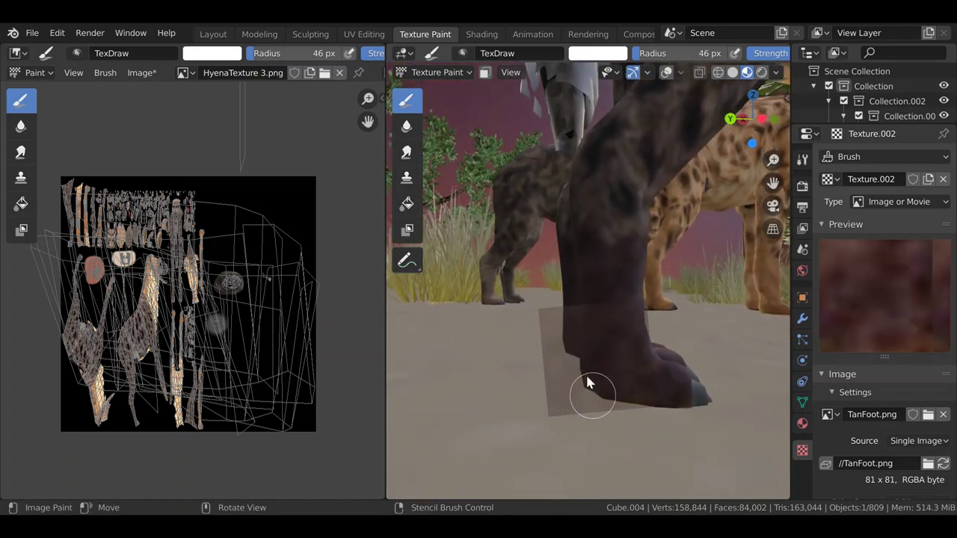
mouse_move(577, 374)
middle_mouse_down()
mouse_move(634, 355)
mouse_move(508, 381)
mouse_move(570, 369)
middle_mouse_up()
- Paint the TanFoot fur over the tops of the hind feet, between the claws and up the front of the ankle
left_click_drag(556, 391, 557, 401)
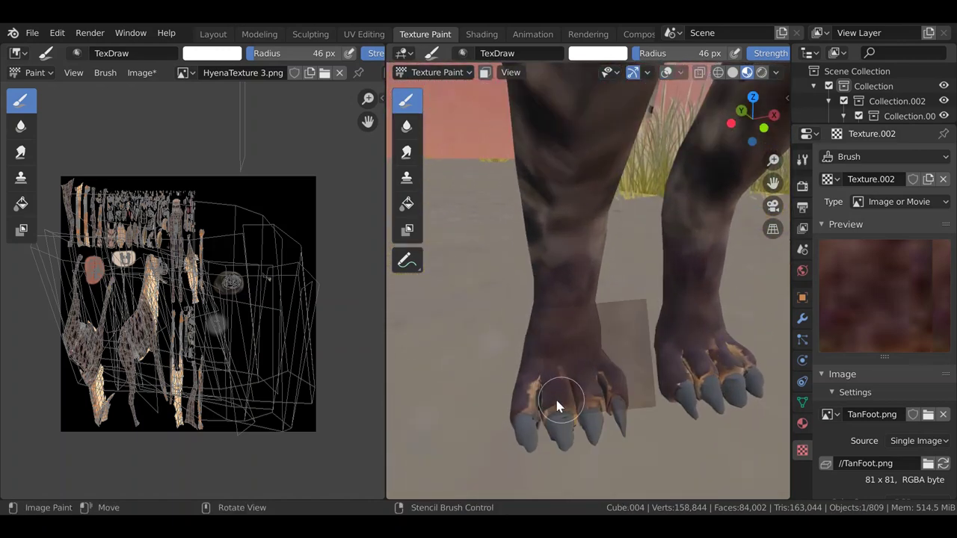
middle_click_drag(600, 387, 573, 366)
mouse_move(594, 412)
middle_mouse_down()
mouse_move(598, 387)
mouse_move(686, 384)
mouse_move(666, 395)
mouse_move(611, 366)
mouse_move(589, 368)
mouse_move(577, 401)
mouse_move(591, 406)
mouse_move(566, 391)
mouse_move(606, 389)
mouse_move(631, 358)
middle_mouse_up()
scroll(607, 388, "up", 2)
mouse_move(606, 397)
middle_mouse_down()
mouse_move(599, 389)
mouse_move(613, 384)
mouse_move(609, 398)
middle_mouse_up()
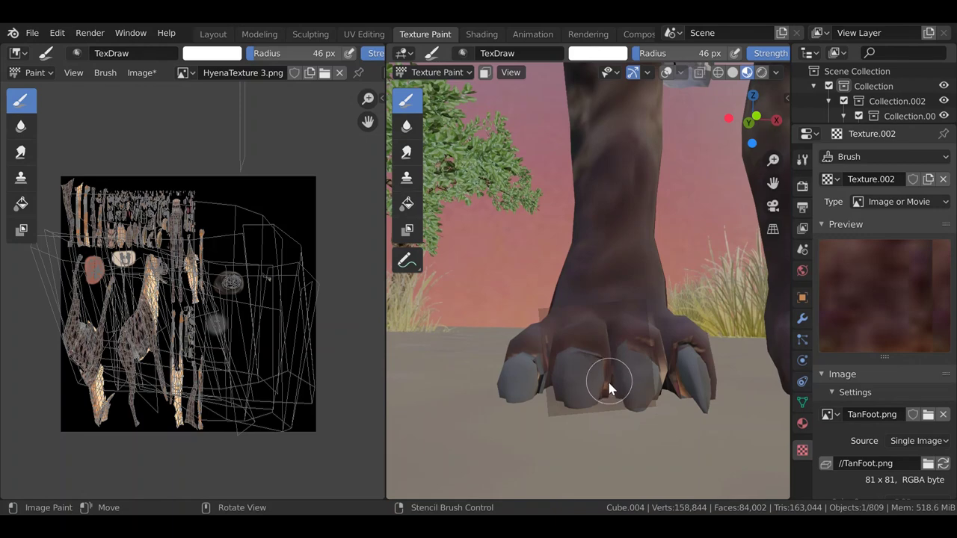
scroll(619, 383, "up", 2)
middle_click_drag(619, 390, 610, 418, "shift")
middle_click_drag(607, 340, 572, 350, "shift")
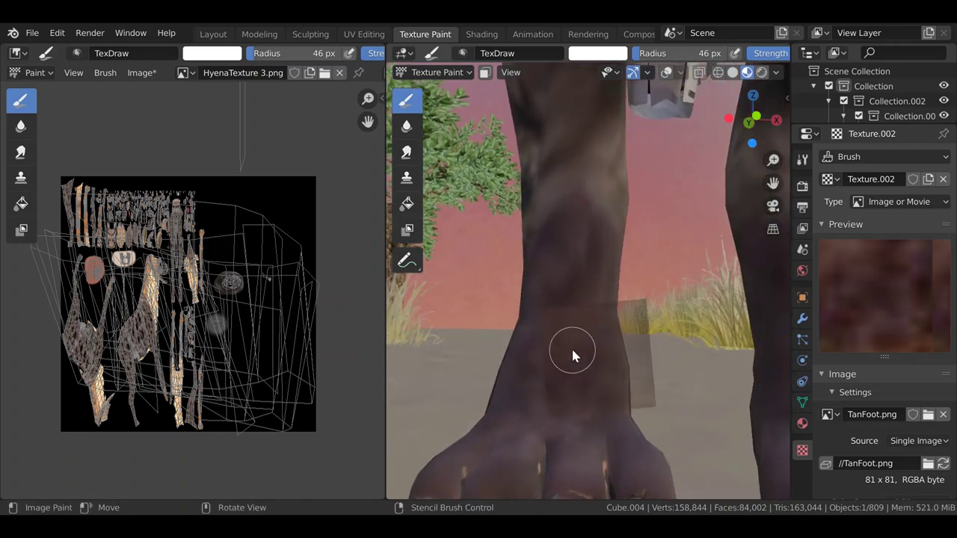
middle_click_drag(619, 313, 647, 329, "shift")
- Paint the TanFoot fur over the outer side of the front foot from the ankle to the toes
scroll(656, 258, "down", 2)
scroll(735, 294, "down", 4)
scroll(734, 294, "down", 4)
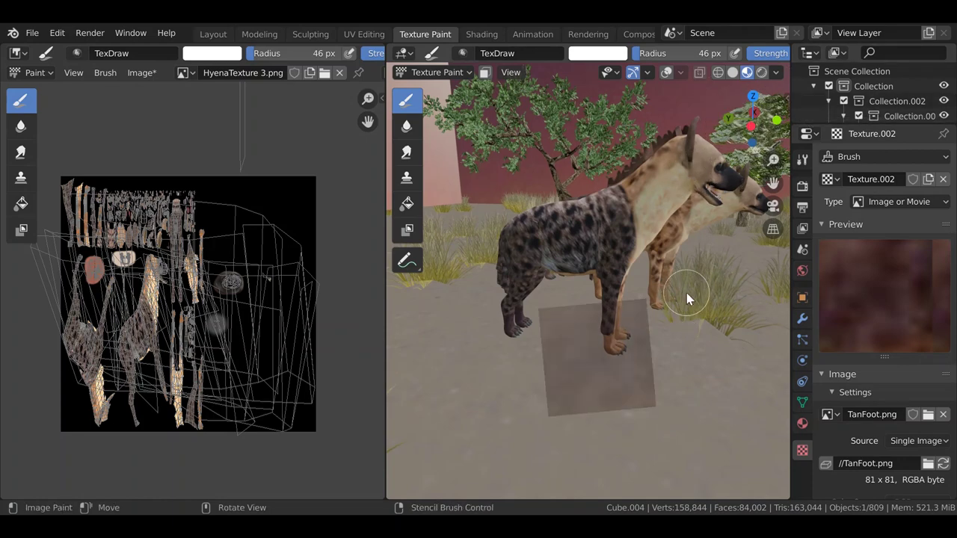
scroll(686, 292, "up", 2)
middle_click_drag(563, 323, 606, 322, "shift")
scroll(630, 311, "up", 2)
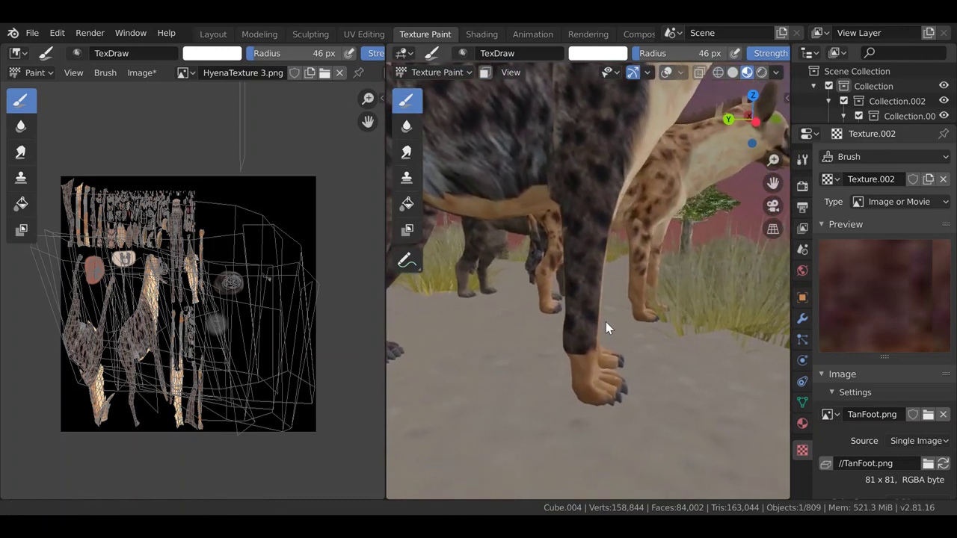
scroll(581, 360, "up", 1)
middle_click_drag(582, 360, 594, 348, "shift")
scroll(595, 348, "up", 1)
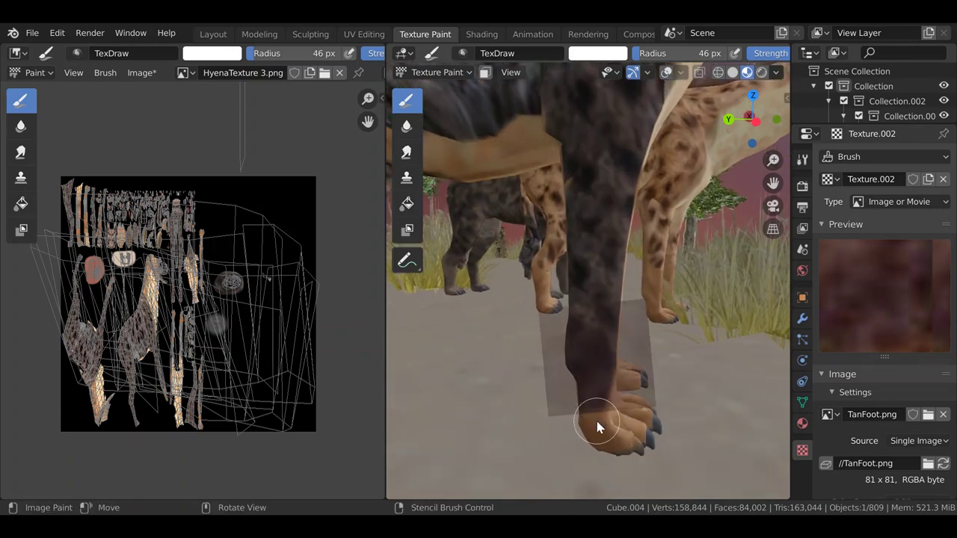
middle_click_drag(595, 418, 594, 378, "shift")
middle_click_drag(581, 413, 585, 355, "shift")
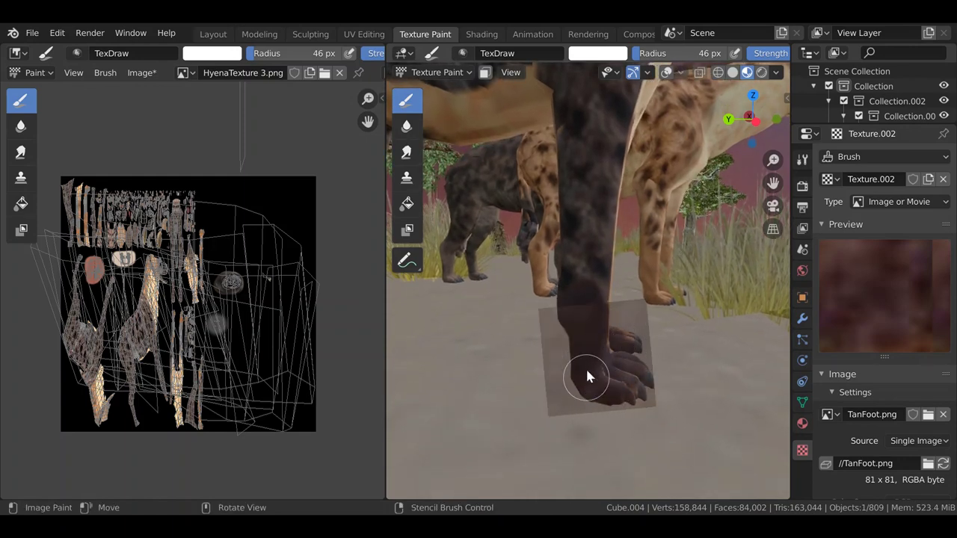
- Paint the TanFoot fur over the toes, heels and remaining tan patches of both front feet
middle_click_drag(599, 357, 438, 364)
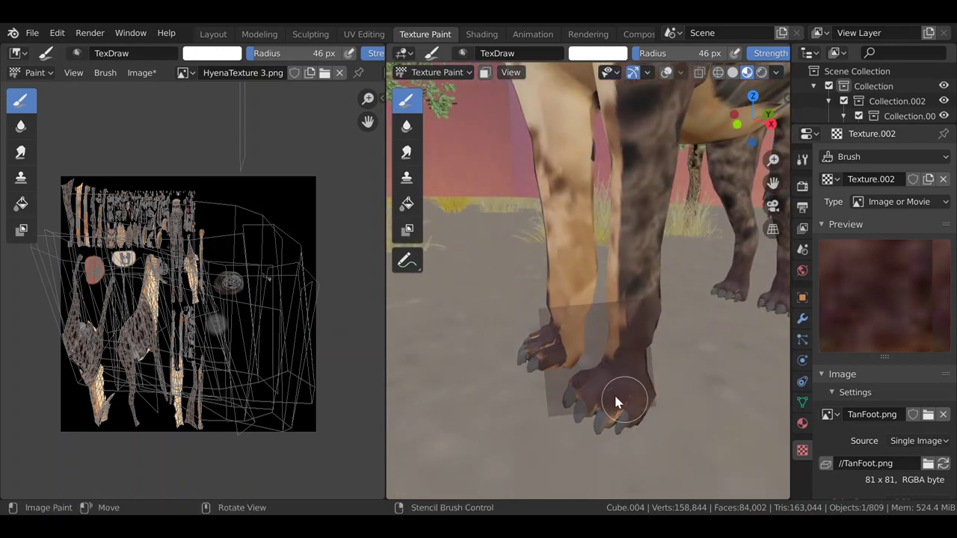
left_click_drag(617, 353, 609, 350)
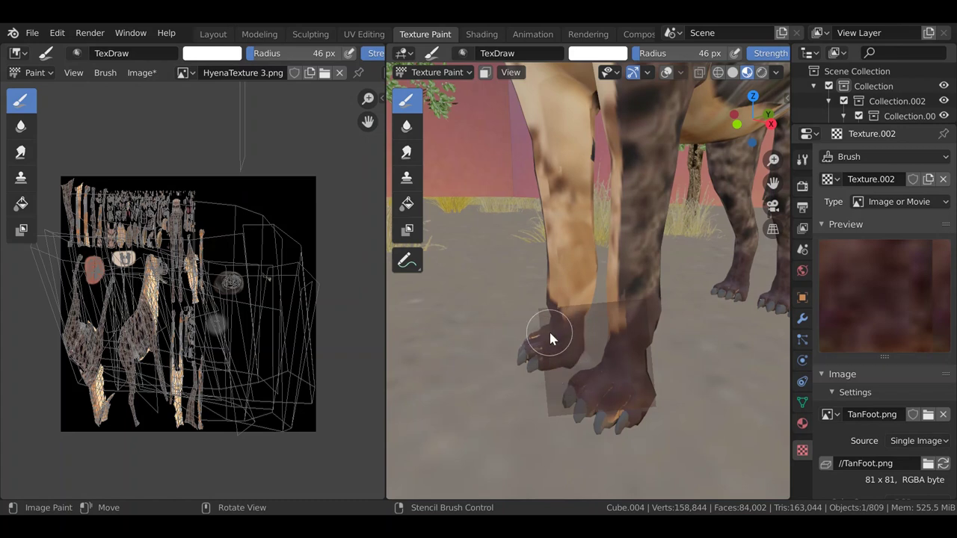
middle_click_drag(549, 329, 584, 348, "shift")
left_click_drag(581, 376, 602, 352)
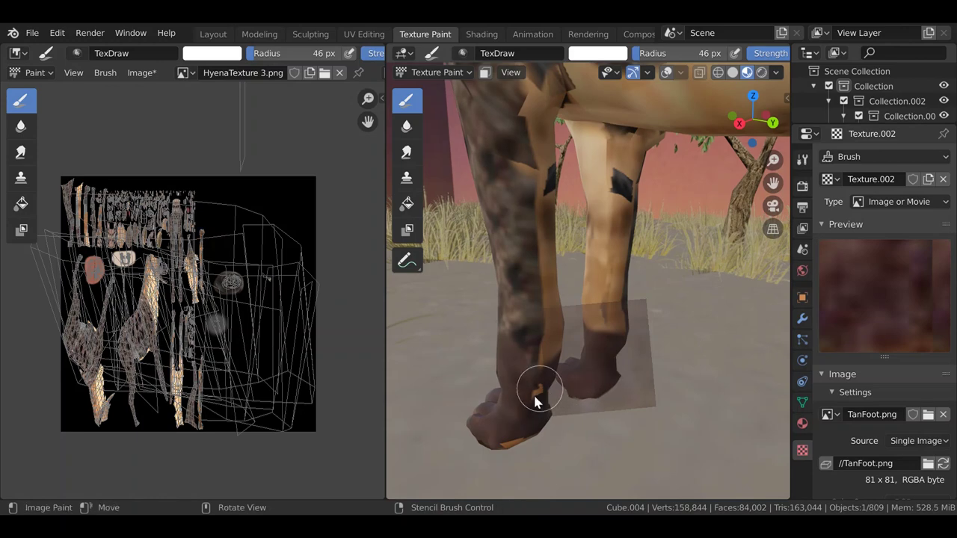
middle_click_drag(537, 400, 614, 380)
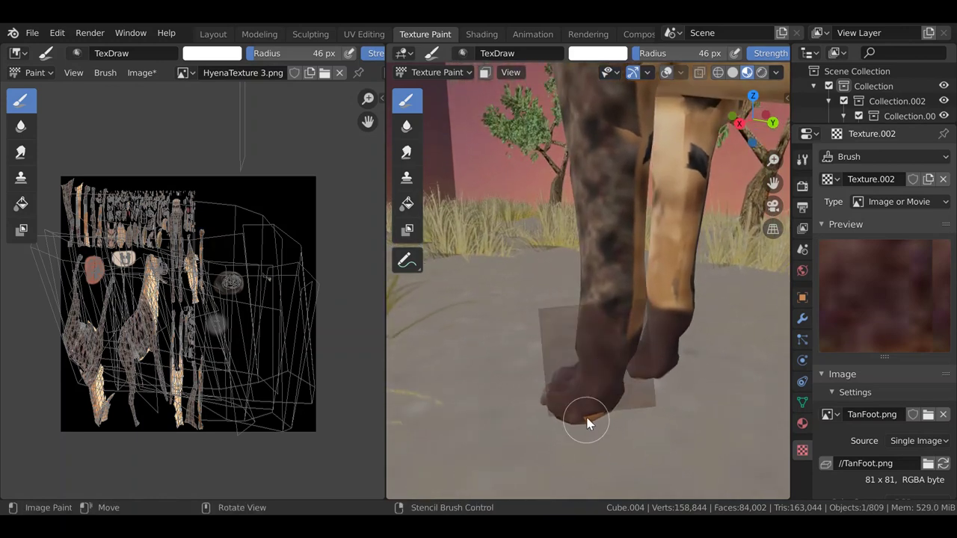
middle_click_drag(587, 419, 643, 348, "shift")
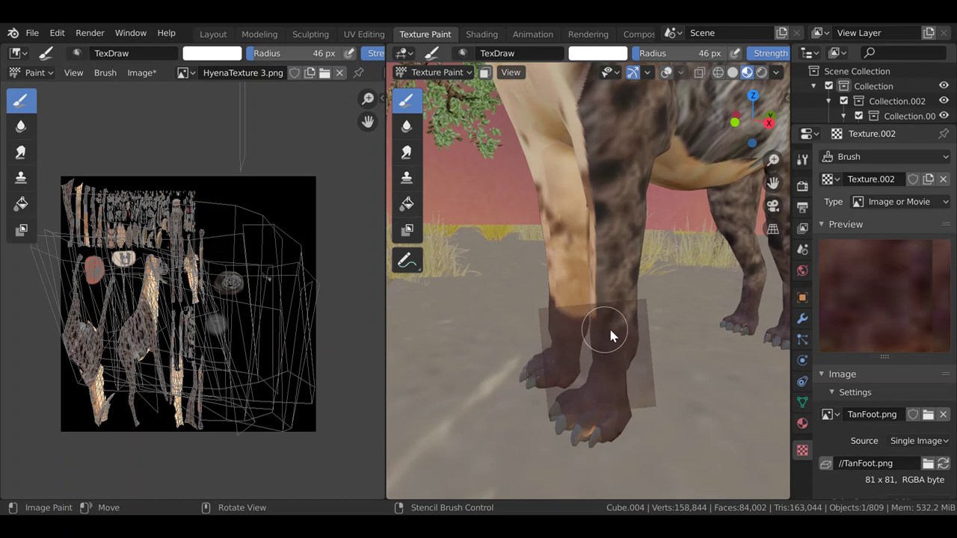
middle_click_drag(596, 331, 645, 353)
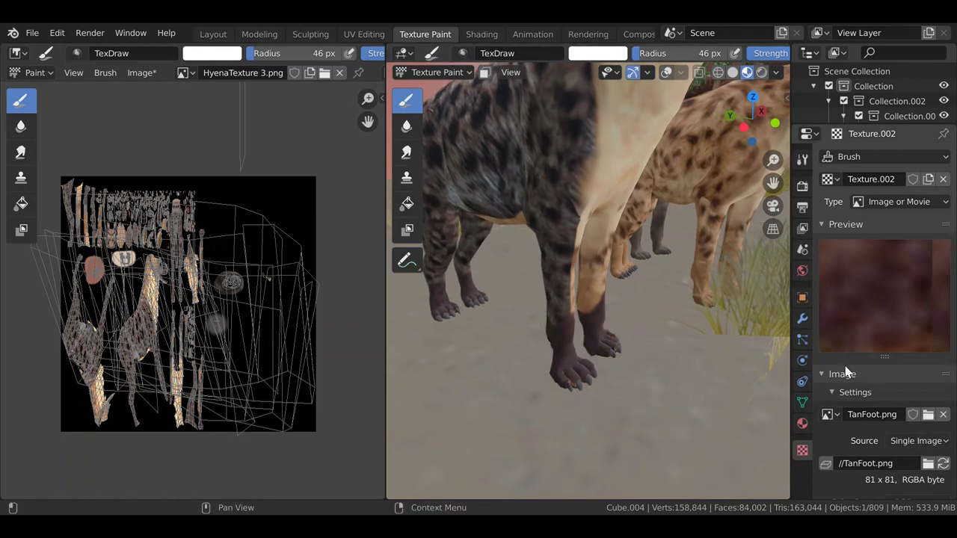
- Switch the brush texture to Texture.001 and paint the TanLeg fur up the fronts of the front legs to the lower chest
left_click(829, 179)
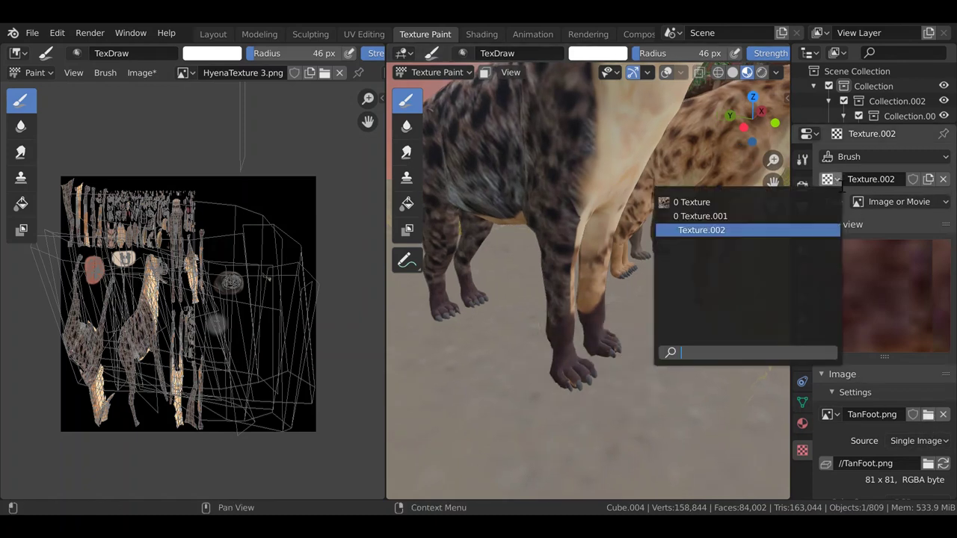
left_click(781, 216)
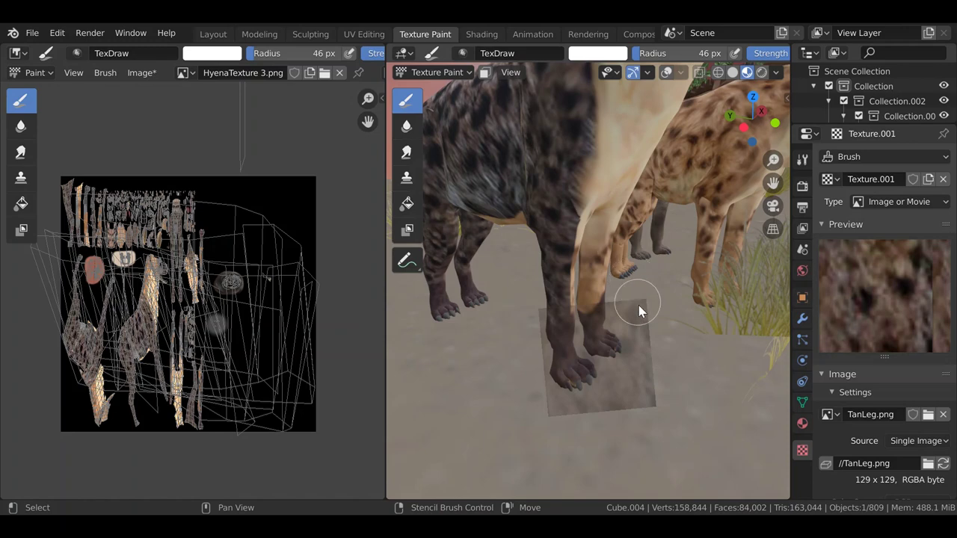
mouse_move(639, 305)
middle_mouse_down()
mouse_move(628, 369)
mouse_move(609, 363)
middle_mouse_up()
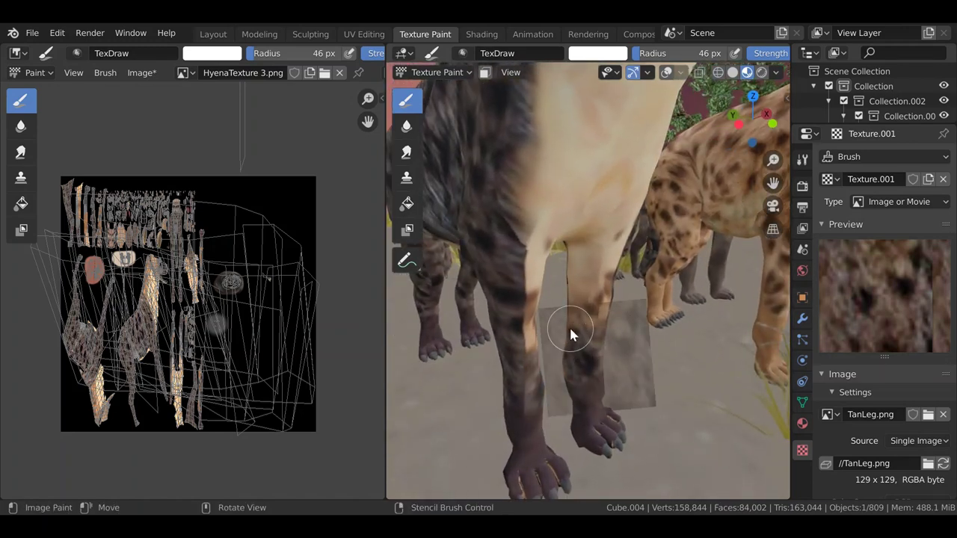
middle_click_drag(596, 308, 585, 387, "ctrl")
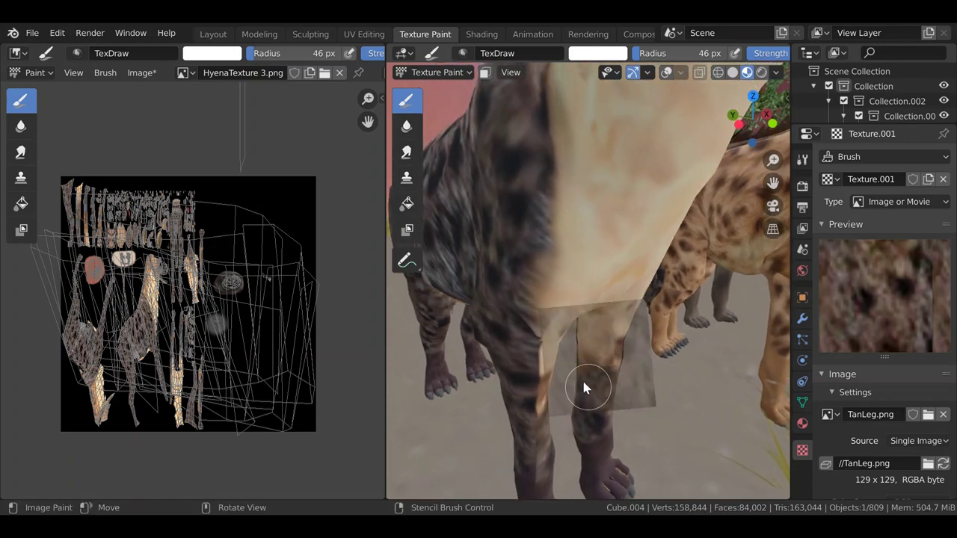
mouse_move(620, 342)
middle_mouse_down()
mouse_move(631, 327)
mouse_move(623, 356)
middle_mouse_up()
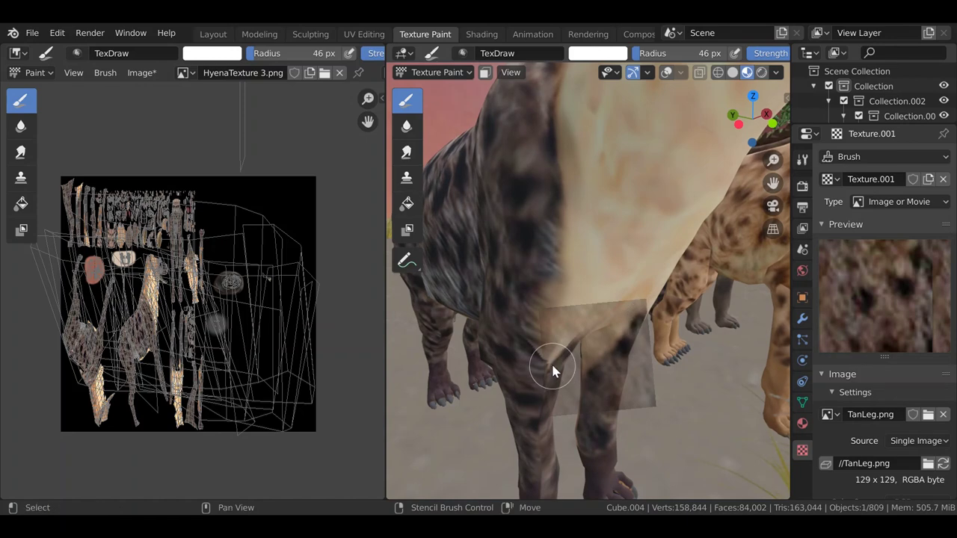
middle_click_drag(551, 370, 572, 386, "shift")
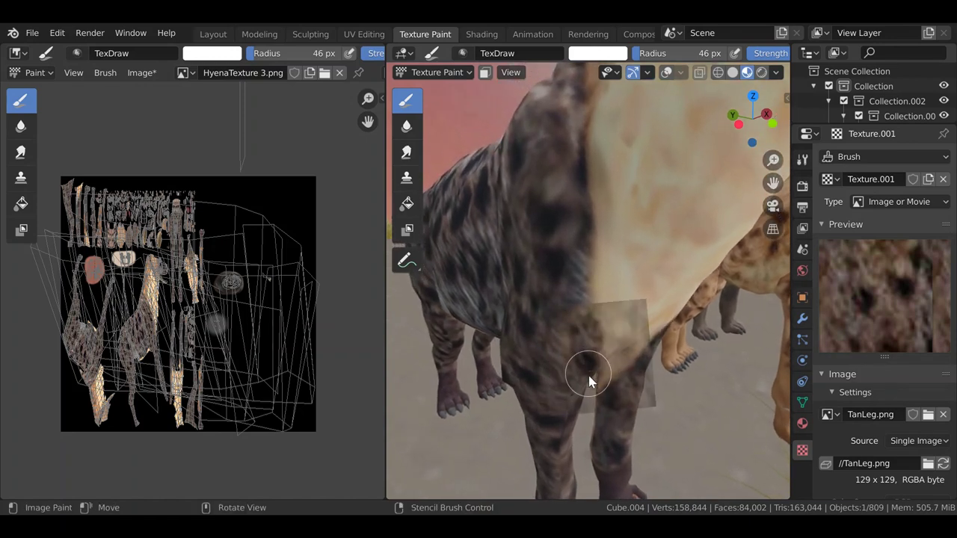
middle_click_drag(556, 348, 589, 346, "shift")
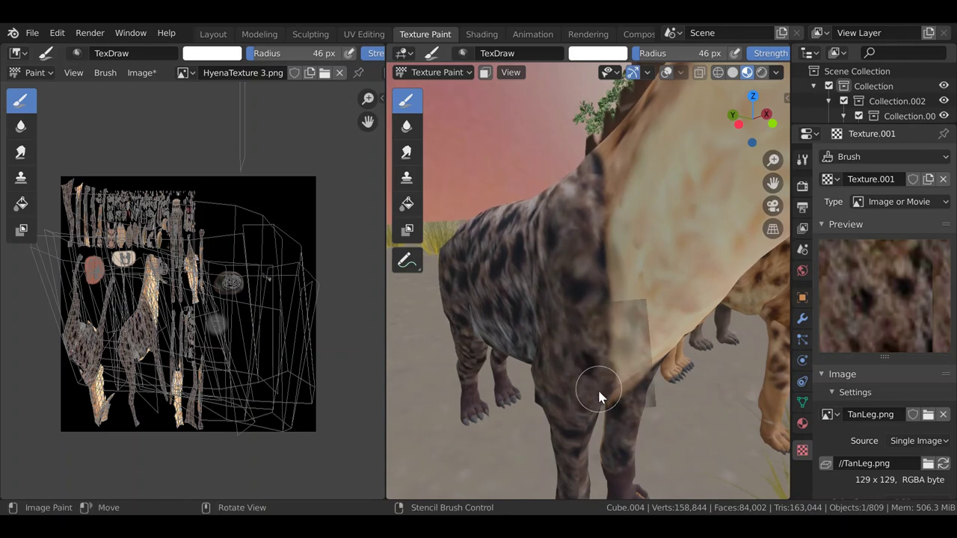
middle_click_drag(580, 424, 600, 337, "shift")
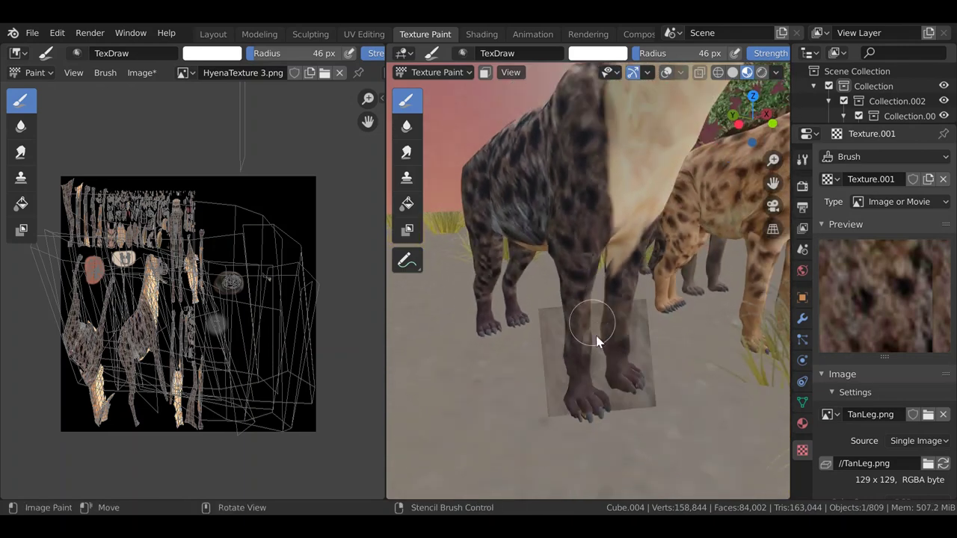
- Enlarge the TanLeg stencil and paint the fur over the side of the front leg down to the foot
middle_click_drag(603, 376, 447, 329)
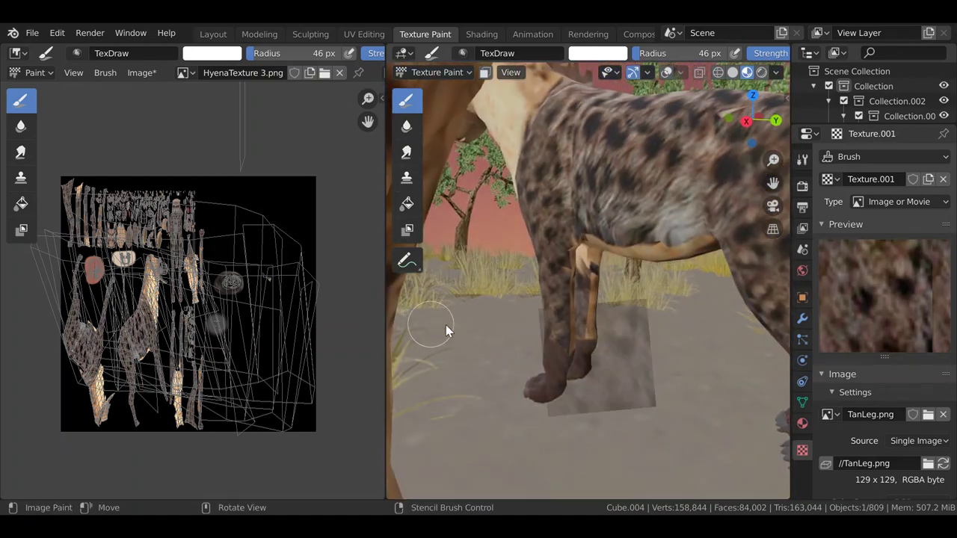
scroll(569, 336, "up", 3)
middle_click_drag(565, 330, 591, 350, "shift")
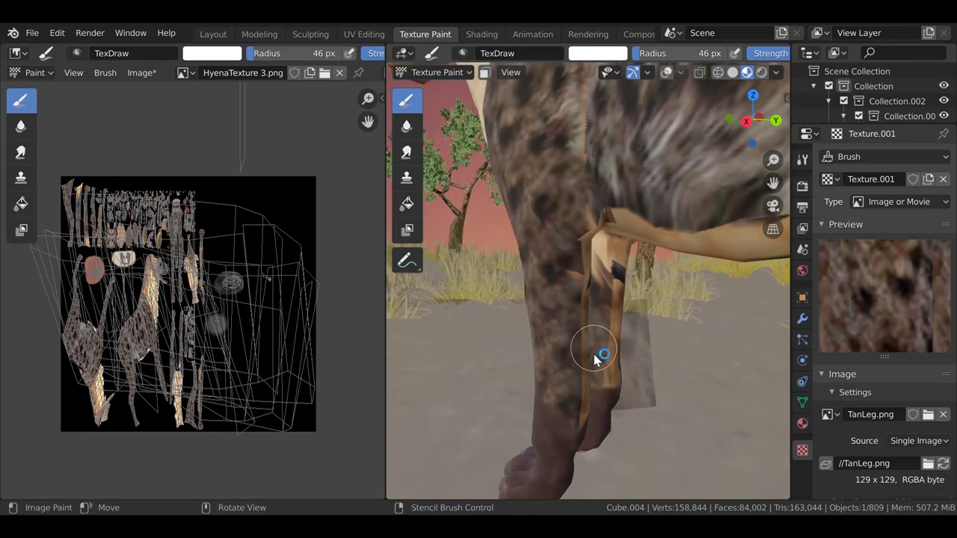
right_click_drag(594, 351, 612, 348, "shift")
mouse_move(613, 352)
middle_mouse_down()
mouse_move(658, 353)
mouse_move(636, 372)
mouse_move(649, 368)
middle_mouse_up()
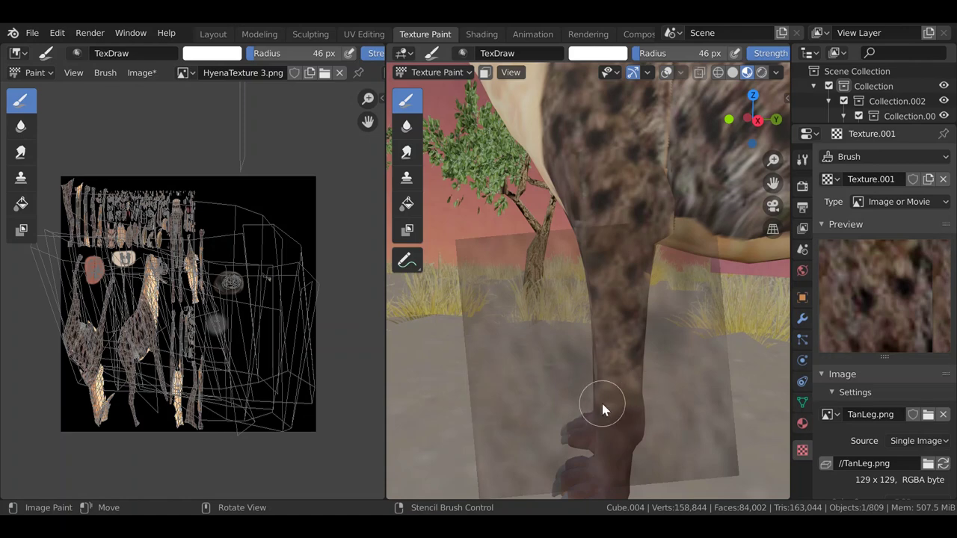
mouse_move(604, 385)
left_mouse_down()
mouse_move(645, 387)
mouse_move(613, 391)
mouse_move(617, 366)
left_mouse_up()
- Paint the enlarged TanLeg fur around the remaining sides of the front legs
mouse_move(605, 380)
middle_mouse_down()
mouse_move(741, 385)
mouse_move(605, 373)
mouse_move(643, 383)
middle_mouse_up()
left_click_drag(643, 385, 600, 377)
mouse_move(641, 373)
middle_mouse_down()
mouse_move(636, 384)
mouse_move(656, 385)
middle_mouse_up()
middle_click_drag(581, 401, 632, 391)
scroll(620, 389, "down", 2)
scroll(623, 393, "up", 2)
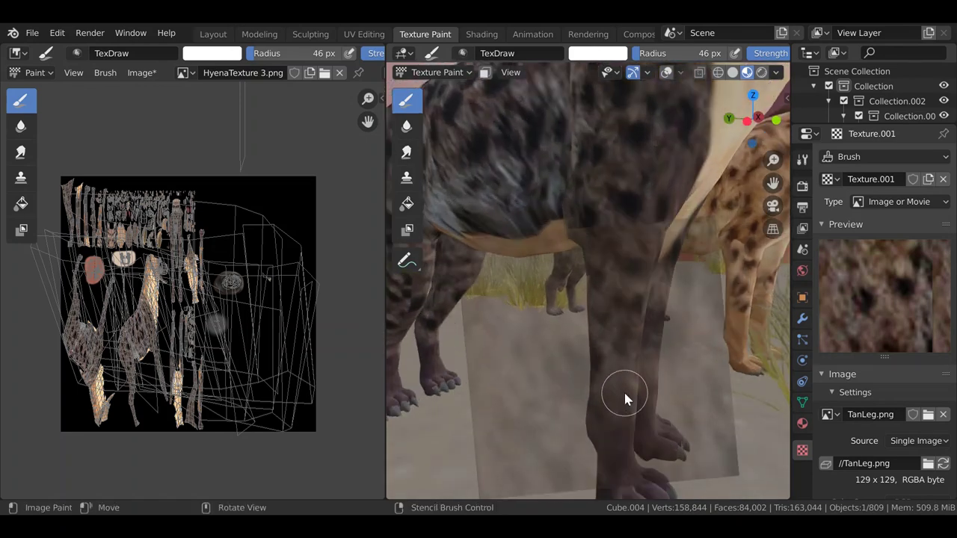
- Shrink the TanLeg stencil and paint the fur over the lower hind leg where it meets the foot
middle_click_drag(634, 386, 668, 385)
right_click_drag(638, 383, 623, 384, "shift")
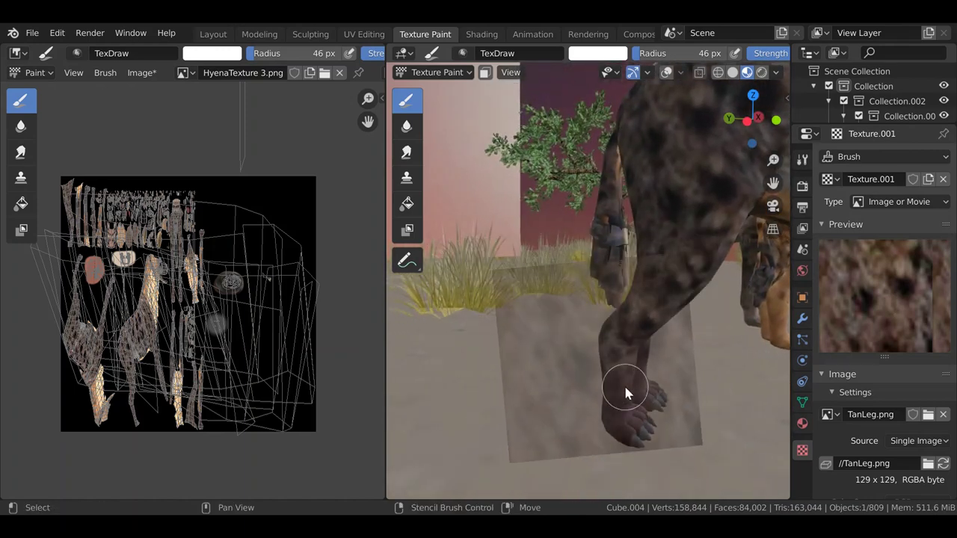
middle_click_drag(631, 378, 613, 383, "shift")
mouse_move(622, 374)
right_mouse_down("shift")
mouse_move(590, 373)
mouse_move(619, 373)
right_mouse_up("shift")
middle_click_drag(649, 387, 593, 395, "shift")
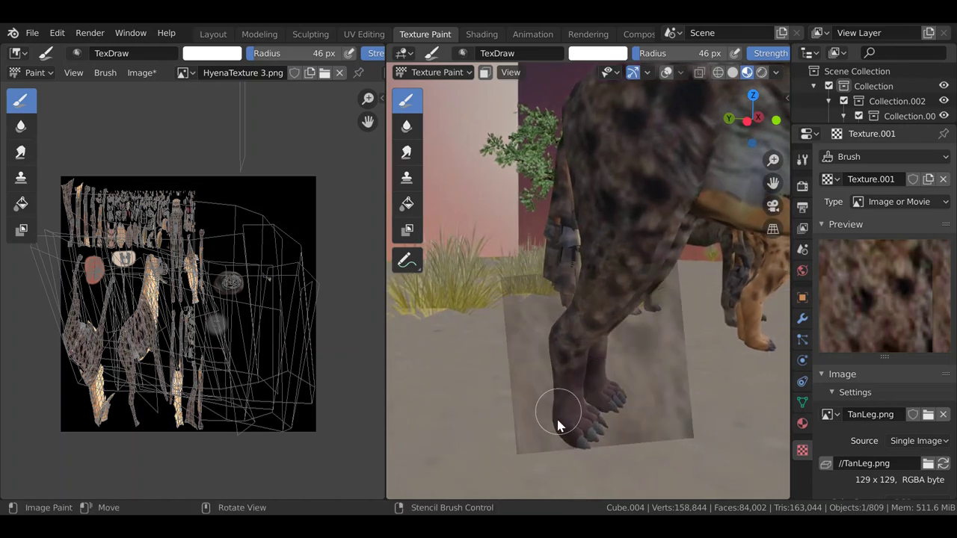
mouse_move(555, 427)
middle_mouse_down()
mouse_move(542, 442)
mouse_move(547, 388)
mouse_move(535, 424)
mouse_move(528, 406)
mouse_move(551, 395)
mouse_move(636, 402)
mouse_move(729, 370)
middle_mouse_up()
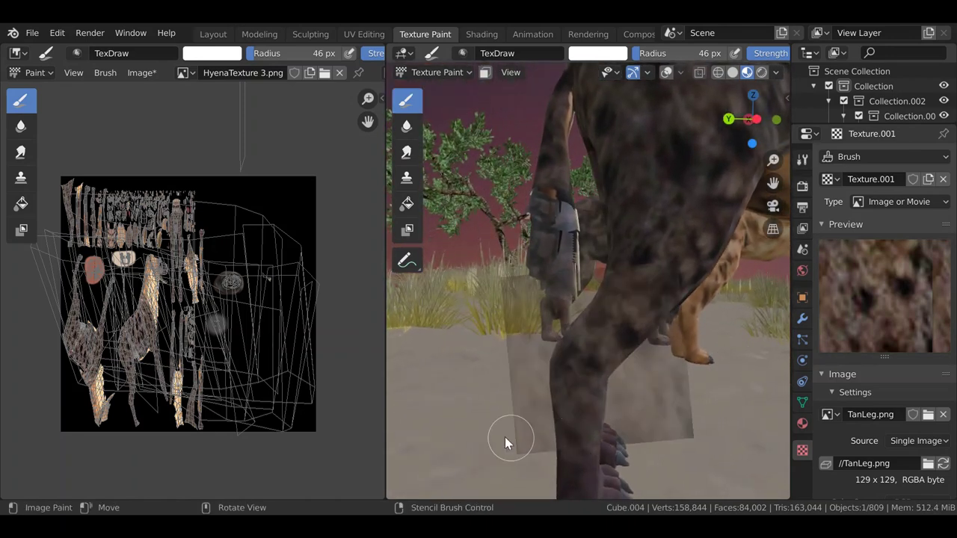
- Switch the brush texture to Texture.002 and paint the TanFoot fur over the hind foot and ankle
middle_click_drag(551, 413, 608, 441)
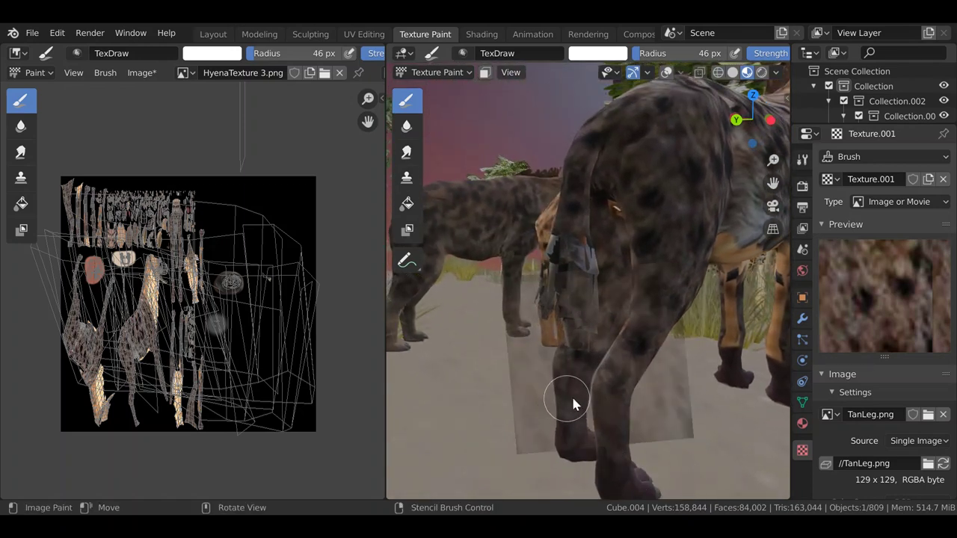
middle_click_drag(575, 404, 658, 389)
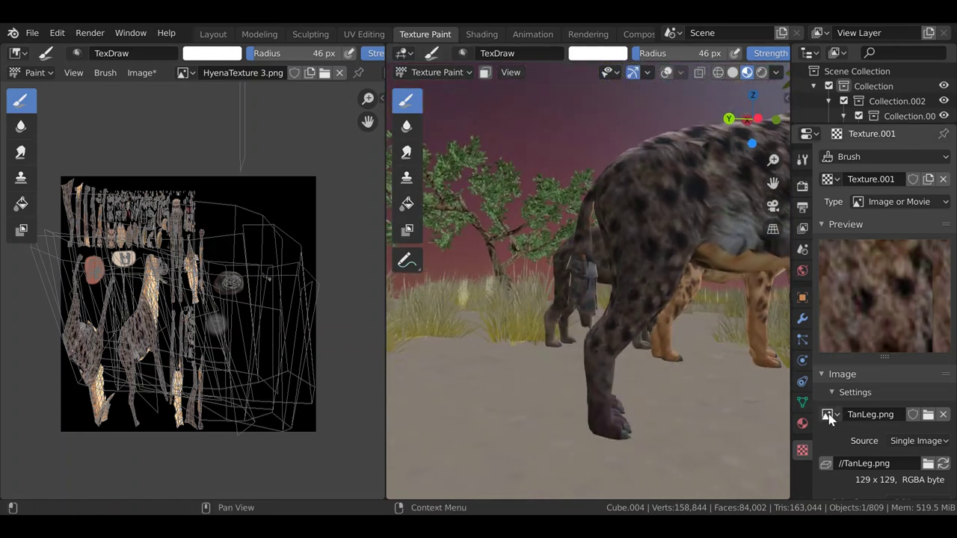
left_click(828, 180)
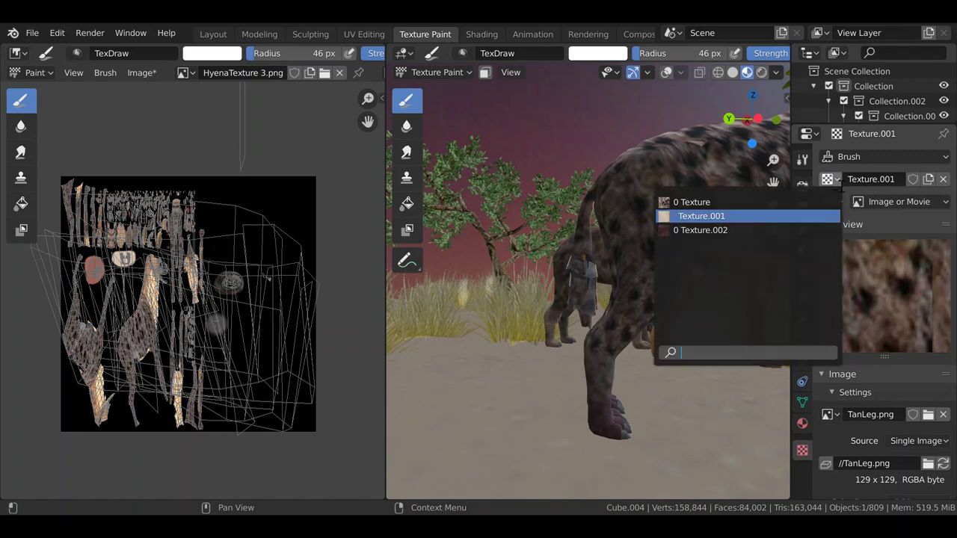
left_click(700, 230)
scroll(660, 423, "up", 3)
middle_click_drag(660, 423, 644, 348)
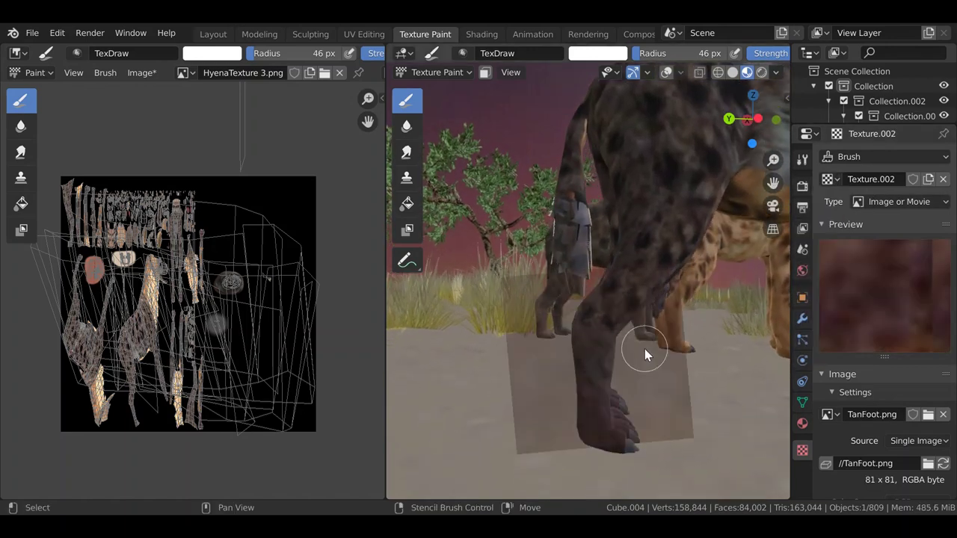
mouse_move(607, 415)
middle_mouse_down()
mouse_move(623, 416)
mouse_move(563, 417)
mouse_move(682, 391)
mouse_move(499, 417)
middle_mouse_up()
- Load TanLeg.png as the brush texture's image and paint the fur over the bare inner side of the upper front leg
left_click(827, 414)
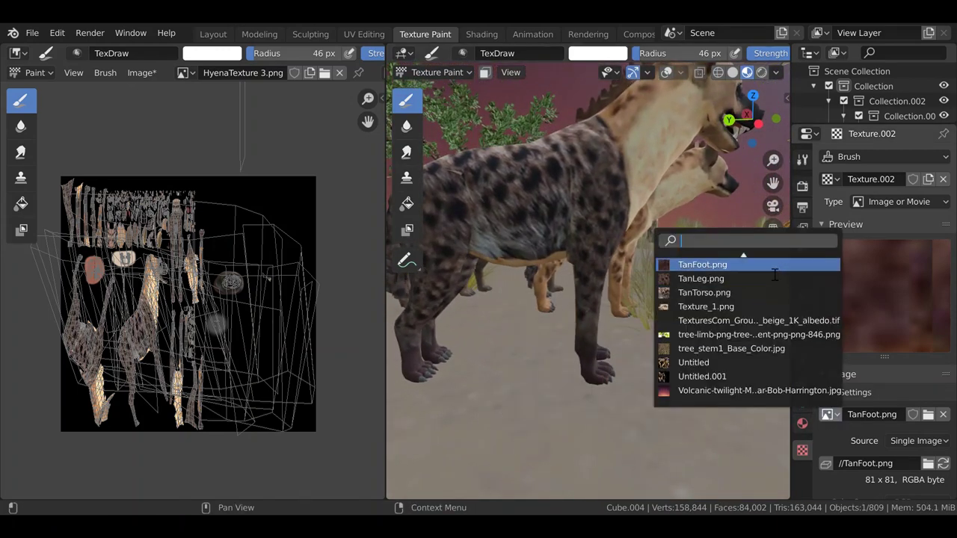
left_click(707, 278)
middle_click_drag(613, 314, 601, 379)
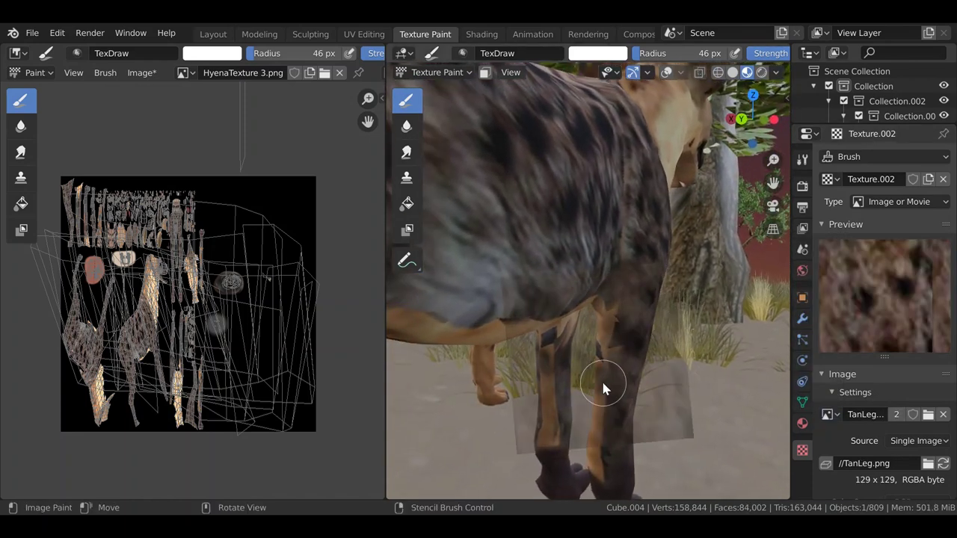
left_click_drag(616, 339, 612, 333)
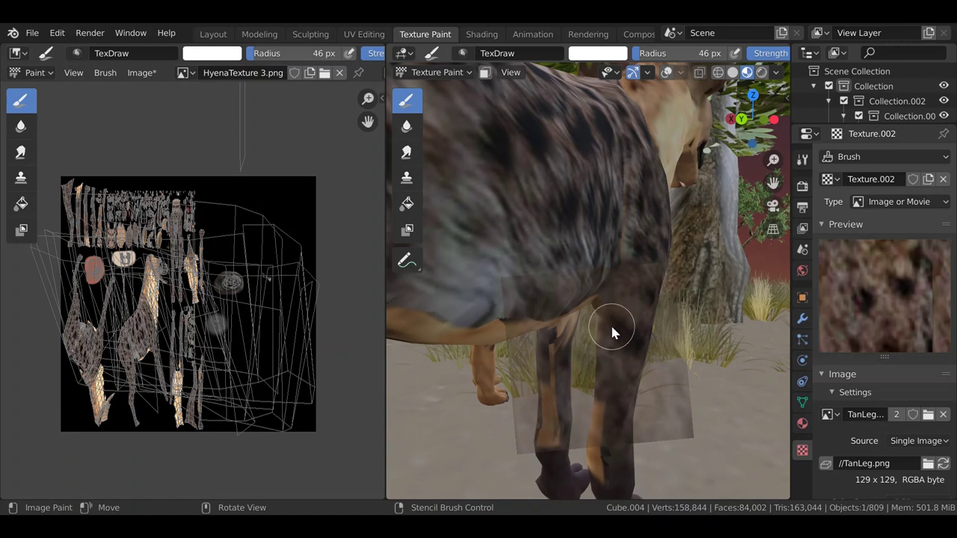
middle_click_drag(630, 287, 585, 317)
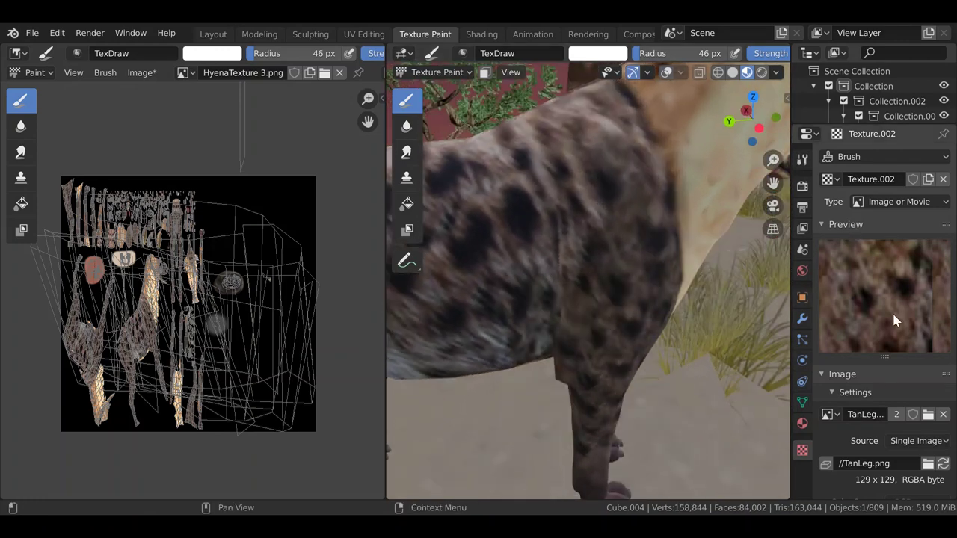
- Switch the brush texture to Texture and paint the TanTorso fur over the shoulder above the front leg
left_click(828, 178)
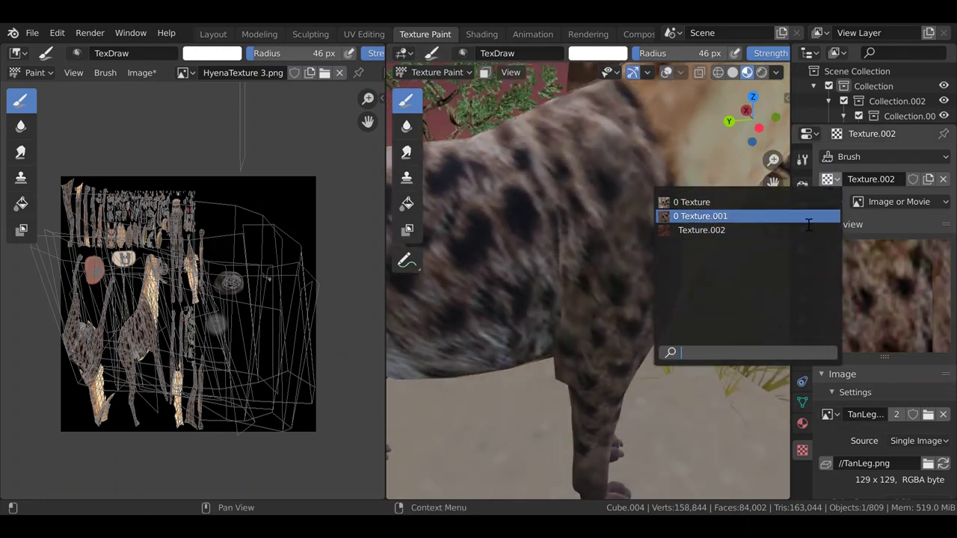
left_click(778, 203)
mouse_move(609, 249)
middle_mouse_down()
mouse_move(616, 314)
mouse_move(601, 301)
mouse_move(613, 331)
middle_mouse_up()
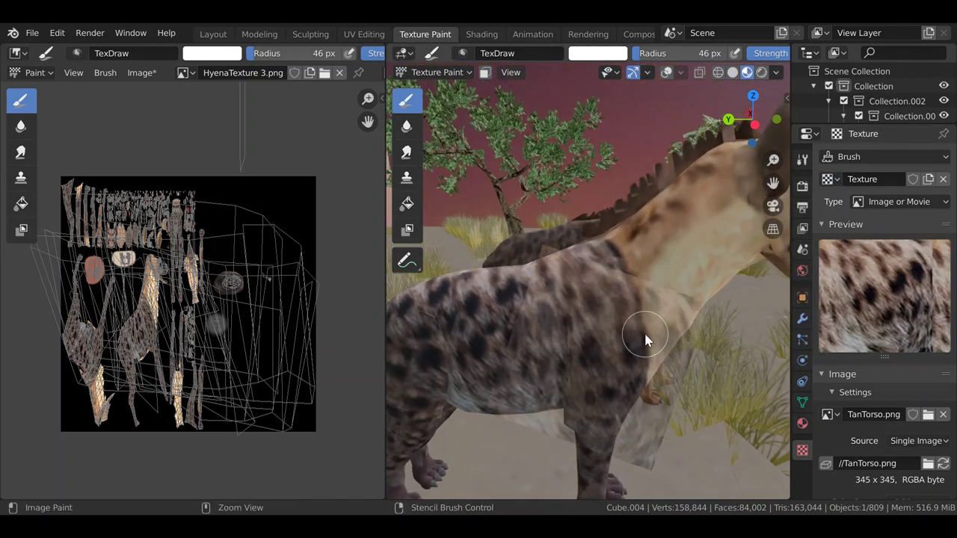
mouse_move(588, 365)
left_mouse_down()
mouse_move(620, 336)
mouse_move(603, 371)
mouse_move(566, 304)
mouse_move(608, 306)
mouse_move(631, 344)
mouse_move(619, 326)
left_mouse_up()
middle_click_drag(609, 312, 605, 338)
middle_click_drag(601, 299, 613, 294)
middle_click_drag(589, 346, 628, 344, "shift")
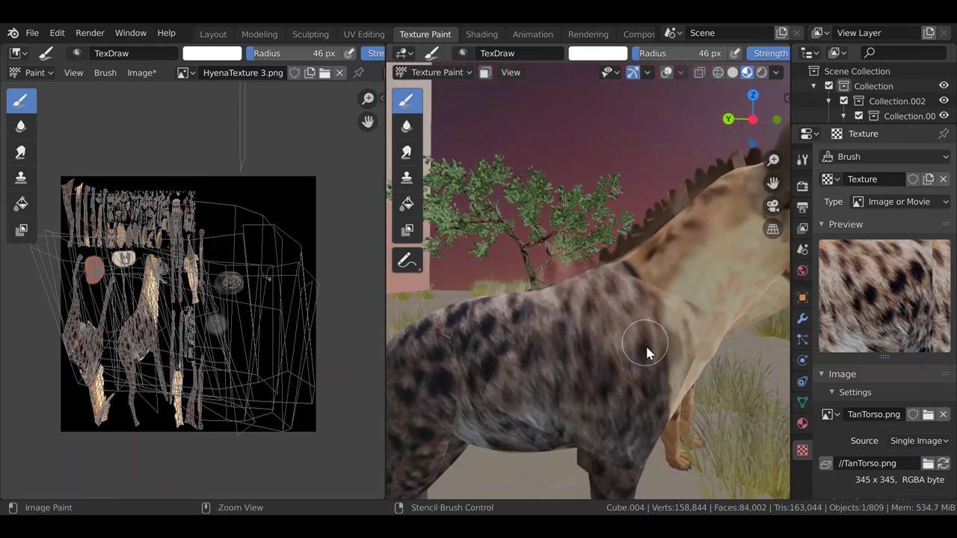
- Rotate the TanTorso stencil and blend the fur across the lower shoulder and the top of the front leg
right_click_drag(645, 344, 652, 362, "ctrl")
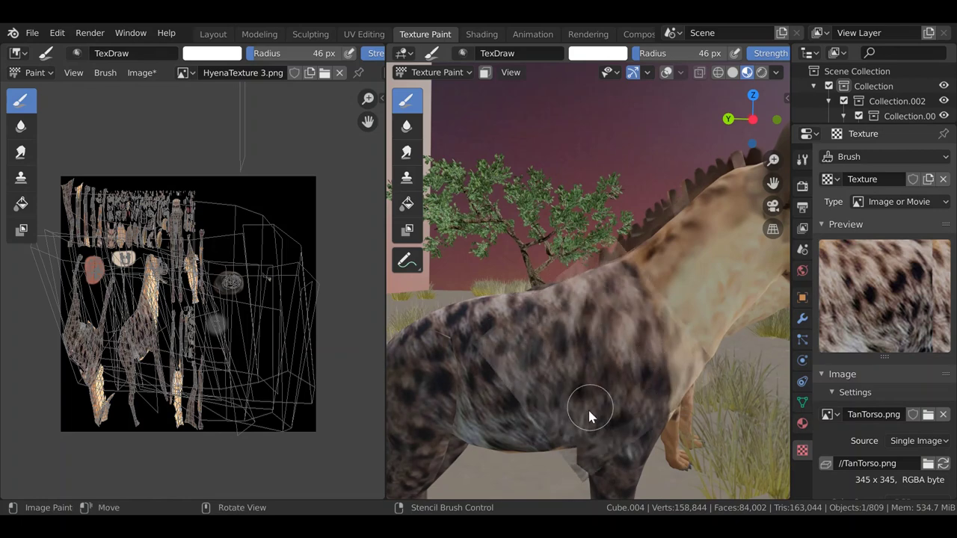
middle_click_drag(589, 433, 578, 412, "shift")
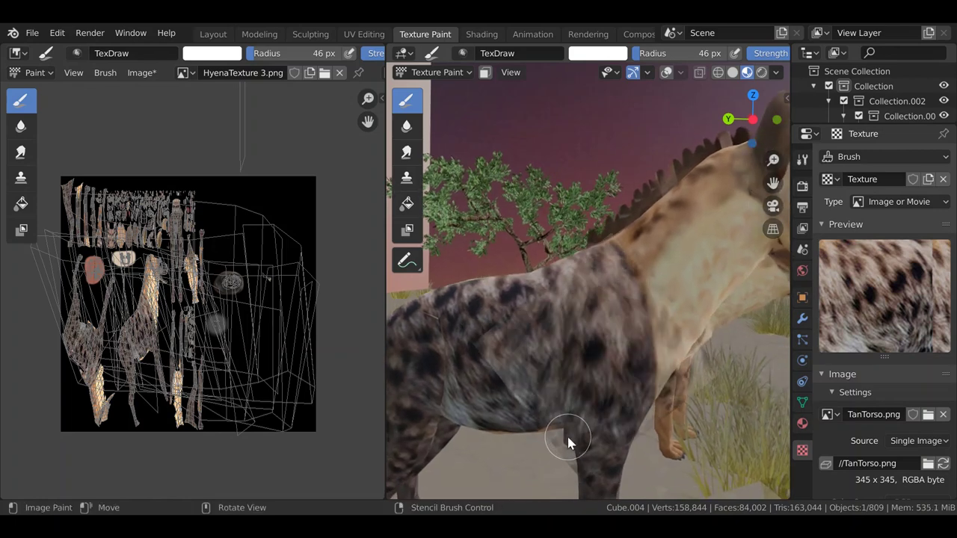
mouse_move(566, 449)
middle_mouse_down("ctrl")
mouse_move(582, 403)
mouse_move(561, 368)
mouse_move(608, 367)
mouse_move(584, 343)
mouse_move(602, 371)
mouse_move(619, 349)
mouse_move(605, 358)
mouse_move(616, 367)
middle_mouse_up("ctrl")
scroll(621, 359, "up", 1)
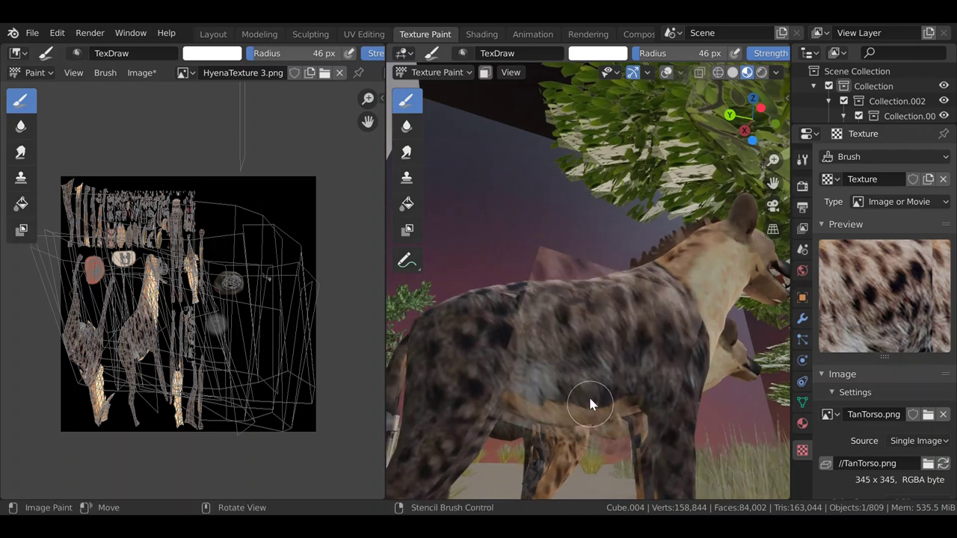
- Rotate the TanTorso stencil to follow the body and paint the fur along the lower flank to the belly edge
middle_click_drag(581, 402, 590, 432, "shift")
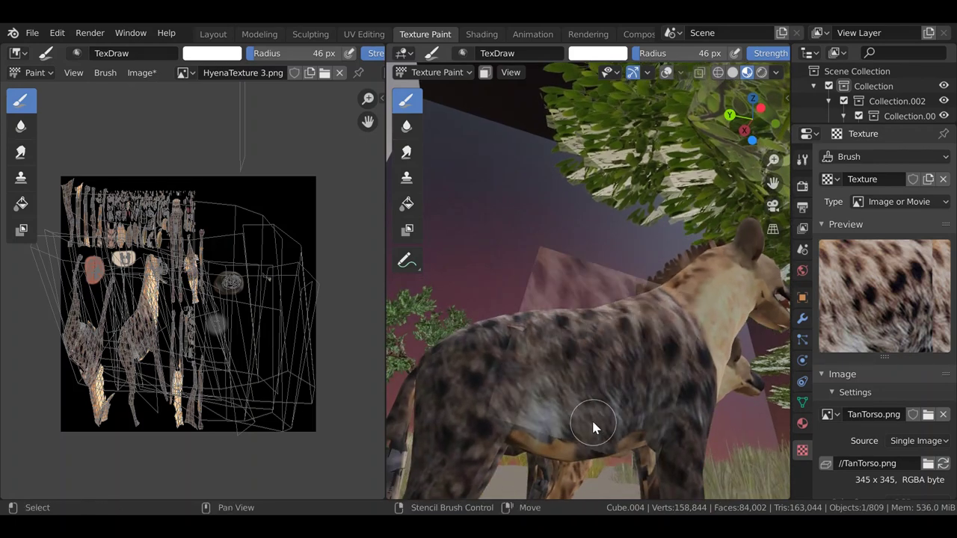
right_click_drag(620, 418, 605, 429, "ctrl")
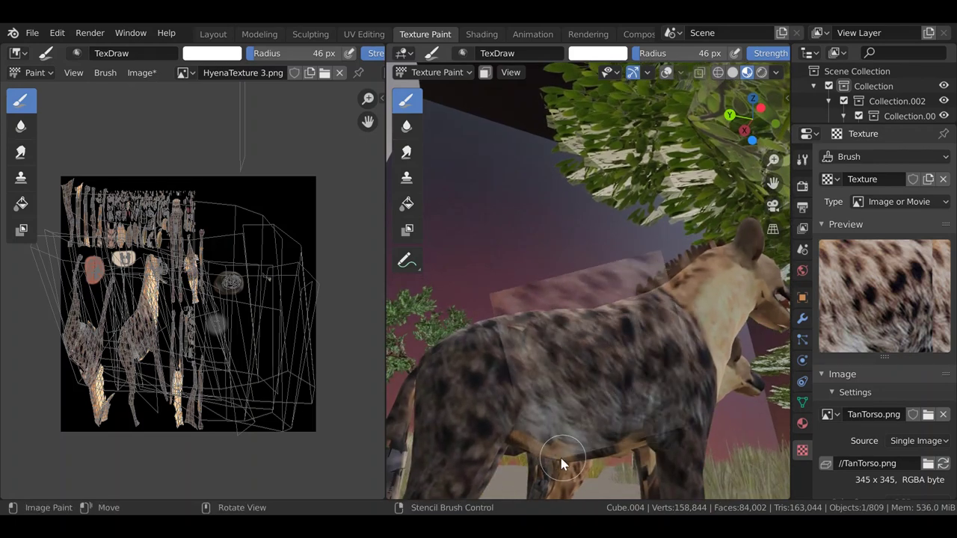
middle_click_drag(556, 439, 553, 419, "shift")
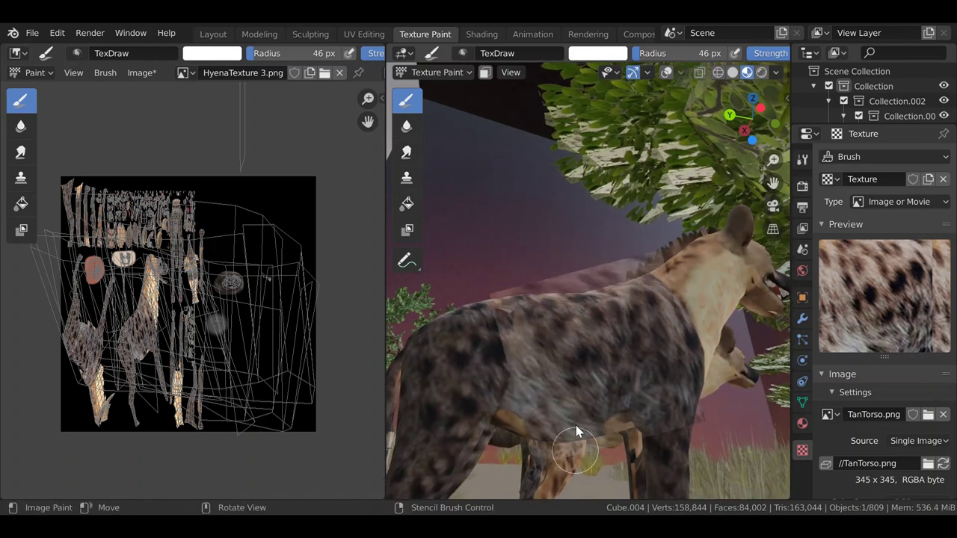
right_click_drag(588, 425, 610, 428, "shift")
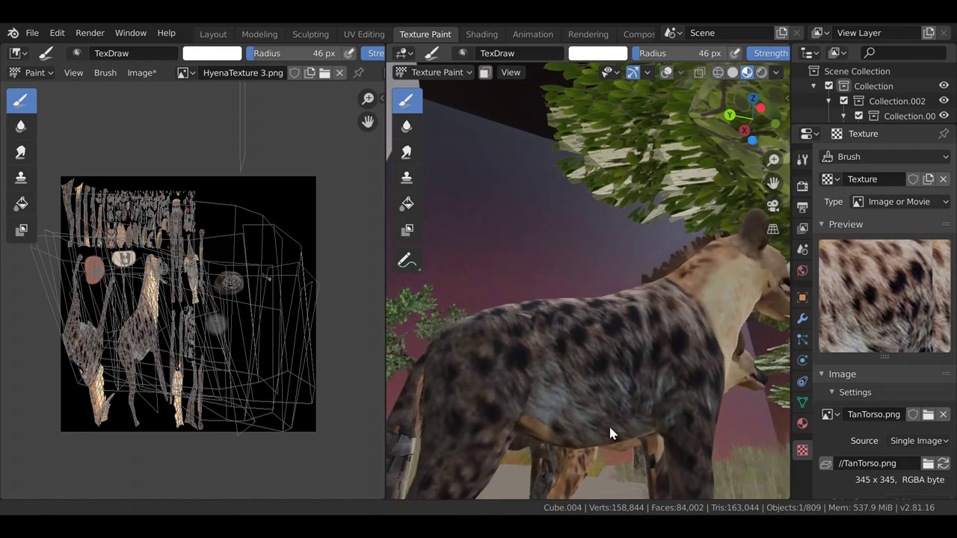
middle_click_drag(551, 433, 584, 439, "shift")
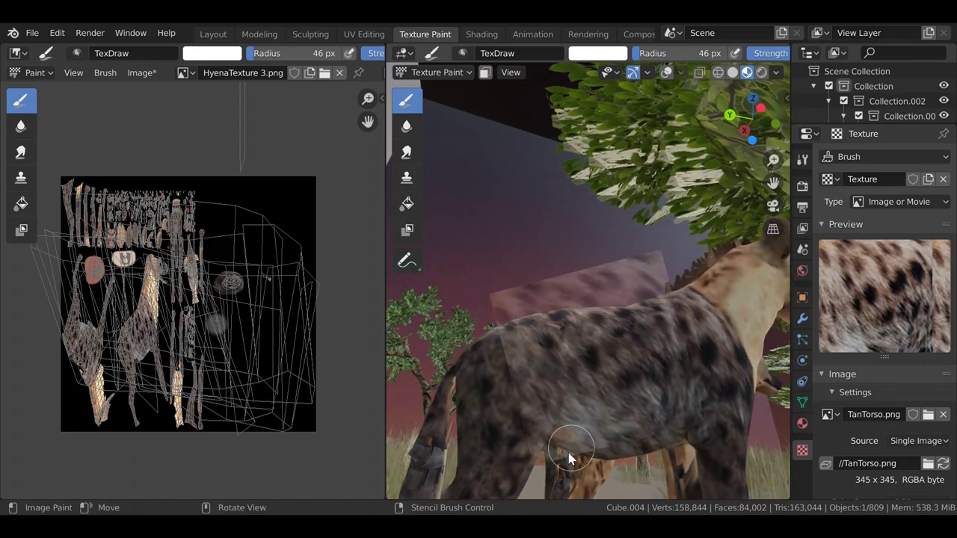
- Paint the TanTorso fur over the rear belly edge where it meets the hind leg
right_click_drag(569, 457, 578, 426)
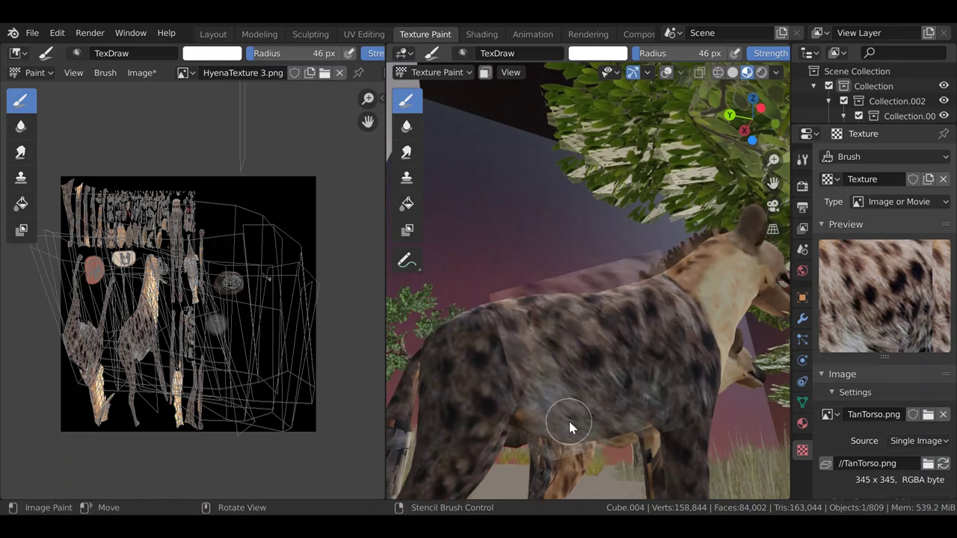
left_click_drag(580, 430, 581, 433)
middle_click_drag(586, 428, 613, 423, "shift")
right_click_drag(613, 425, 584, 435)
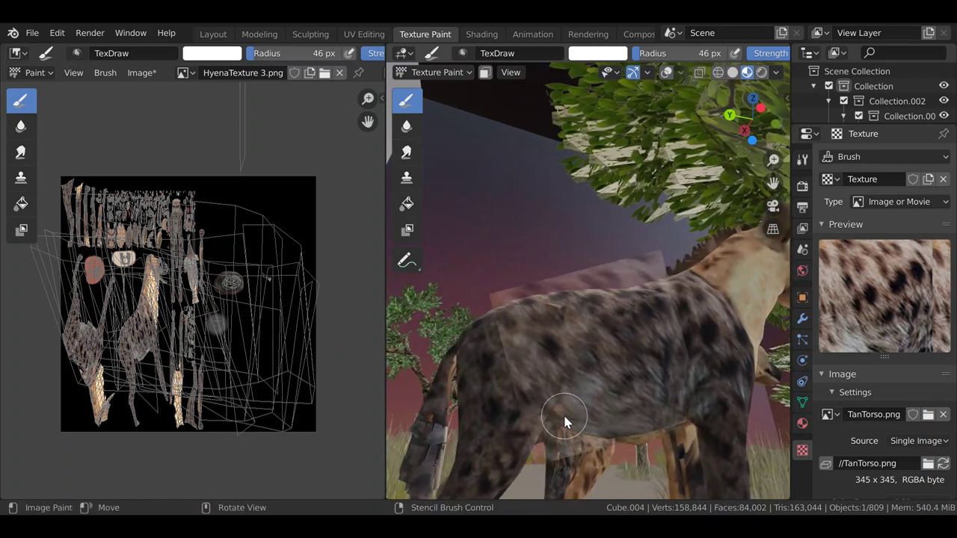
mouse_move(565, 416)
middle_mouse_down("shift")
mouse_move(564, 426)
mouse_move(555, 397)
mouse_move(570, 415)
middle_mouse_up("shift")
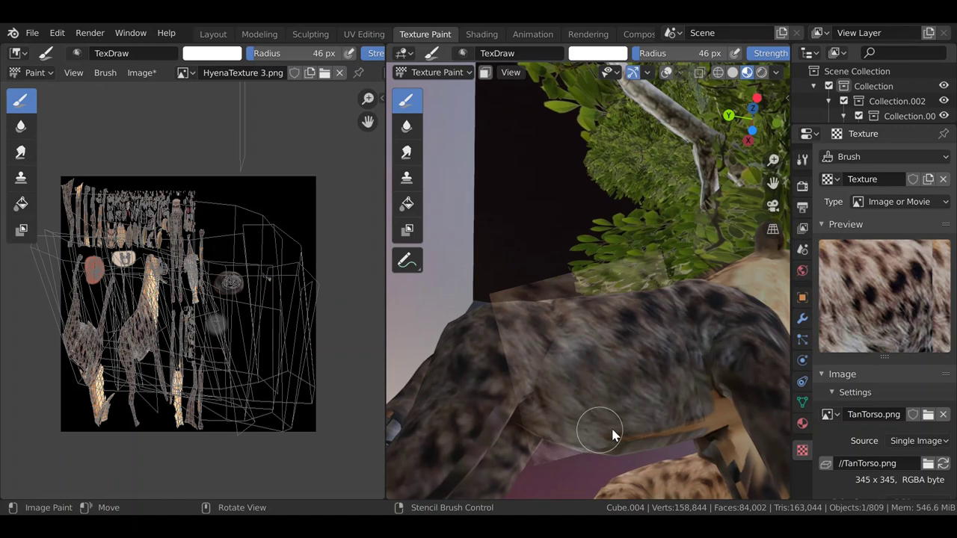
- Paint the TanTorso fur over the underside of the belly between the front and hind legs
middle_click_drag(628, 426, 598, 421, "shift")
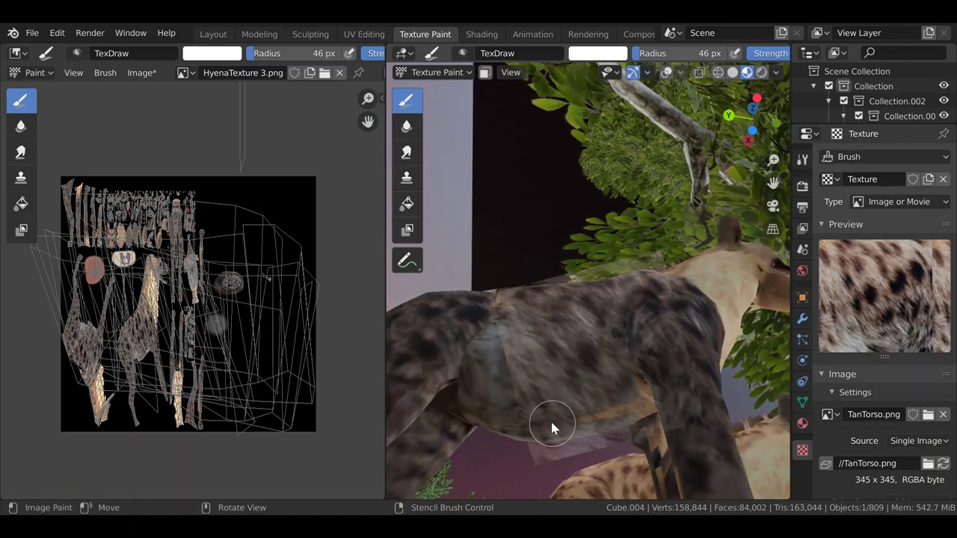
left_click_drag(551, 420, 540, 449)
mouse_move(563, 423)
middle_mouse_down("shift")
mouse_move(592, 440)
mouse_move(575, 441)
middle_mouse_up("shift")
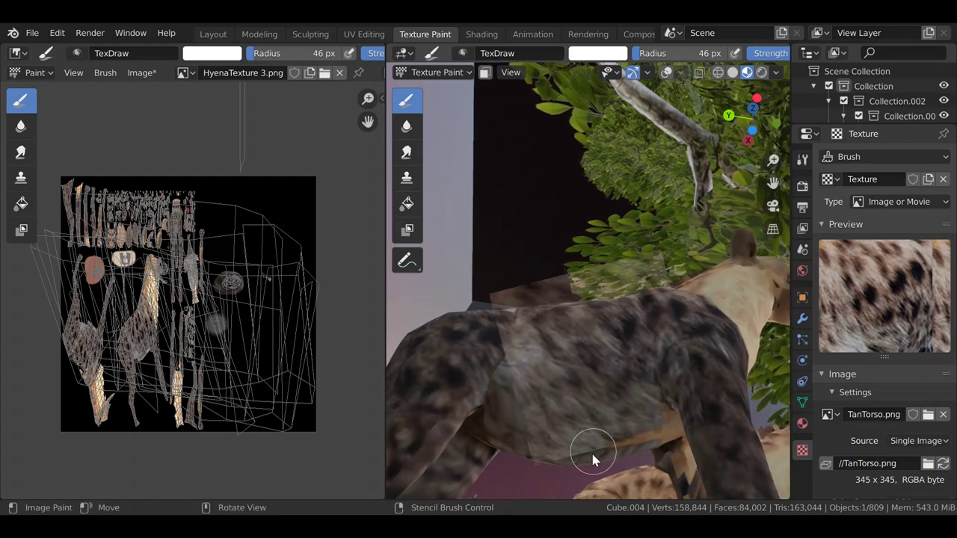
scroll(583, 430, "up", 8)
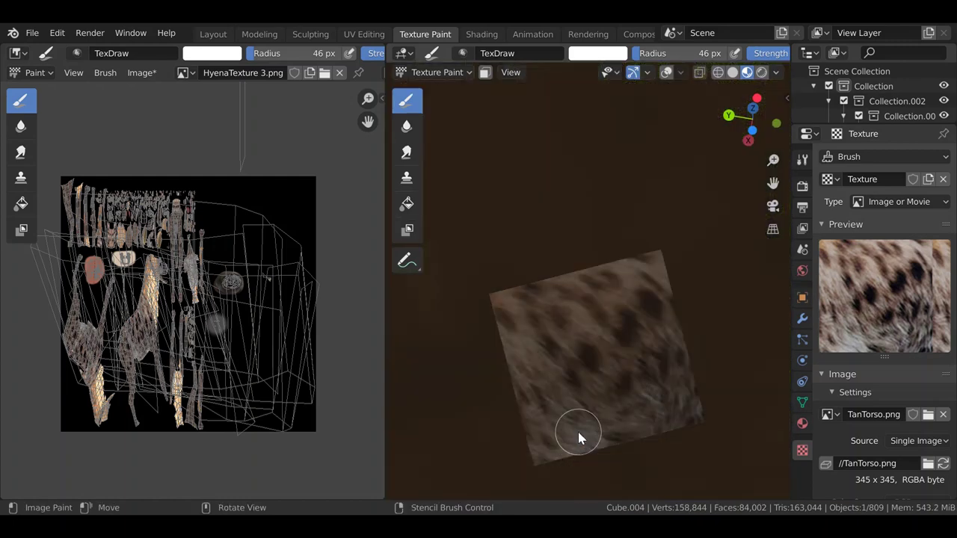
scroll(568, 418, "down", 8)
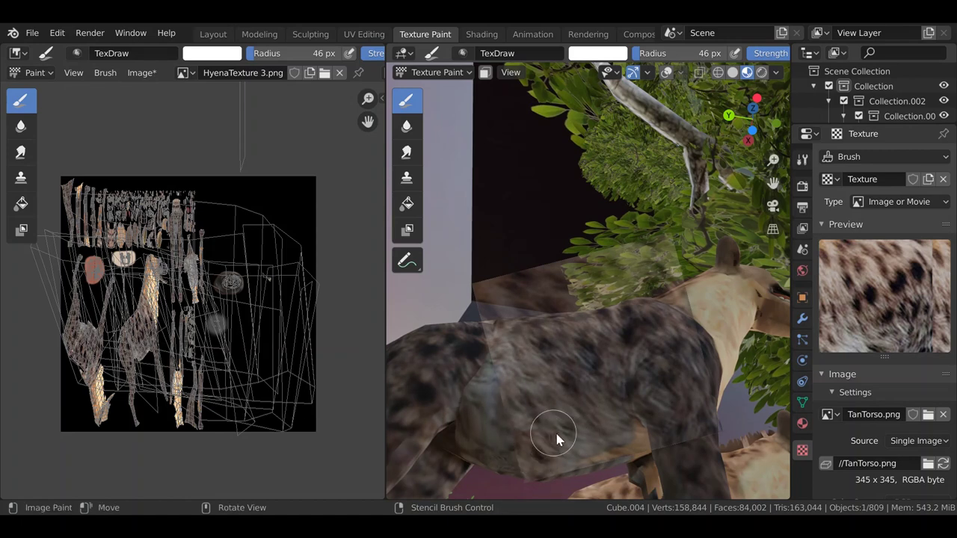
mouse_move(607, 453)
middle_mouse_down()
mouse_move(576, 442)
mouse_move(591, 441)
mouse_move(576, 426)
mouse_move(598, 451)
mouse_move(568, 438)
mouse_move(600, 453)
mouse_move(568, 434)
mouse_move(565, 454)
mouse_move(585, 442)
mouse_move(590, 460)
mouse_move(591, 440)
mouse_move(585, 458)
mouse_move(595, 457)
mouse_move(580, 455)
mouse_move(601, 455)
mouse_move(576, 448)
mouse_move(590, 451)
mouse_move(589, 462)
mouse_move(567, 441)
mouse_move(613, 437)
mouse_move(596, 471)
mouse_move(575, 391)
mouse_move(540, 431)
mouse_move(393, 426)
mouse_move(749, 428)
mouse_move(716, 449)
mouse_move(598, 427)
mouse_move(513, 431)
mouse_move(663, 381)
mouse_move(637, 374)
mouse_move(720, 387)
middle_mouse_up()
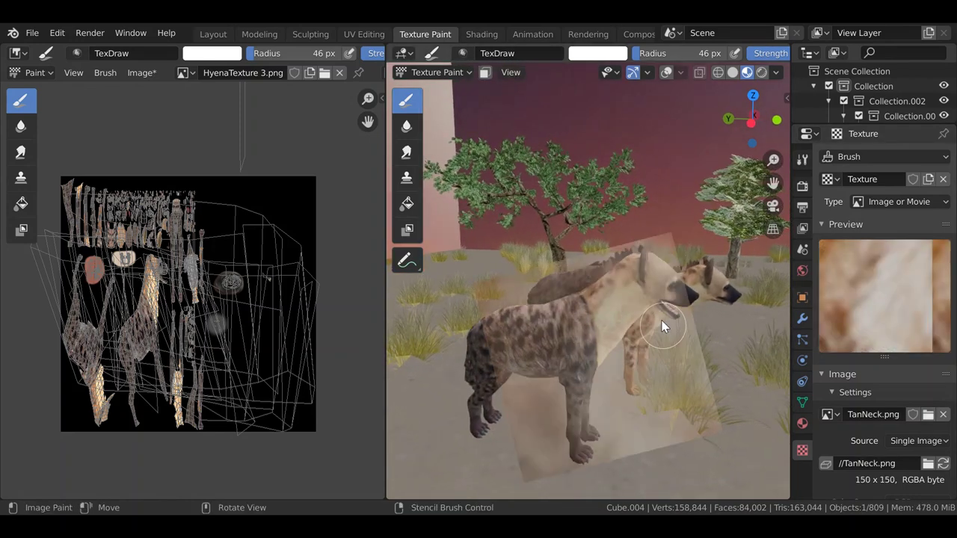
- Rotate the TanNeck stencil to align with the neck and paint the fur over the neck base beside the shoulder
right_click_drag(661, 327, 635, 411, "ctrl")
scroll(669, 336, "up", 6)
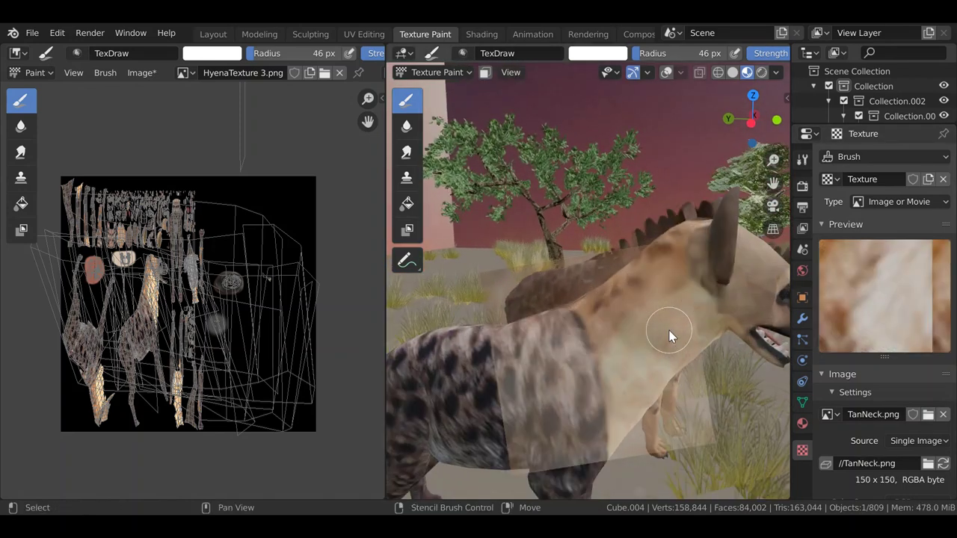
middle_click_drag(736, 233, 636, 303)
middle_click_drag(530, 376, 525, 344)
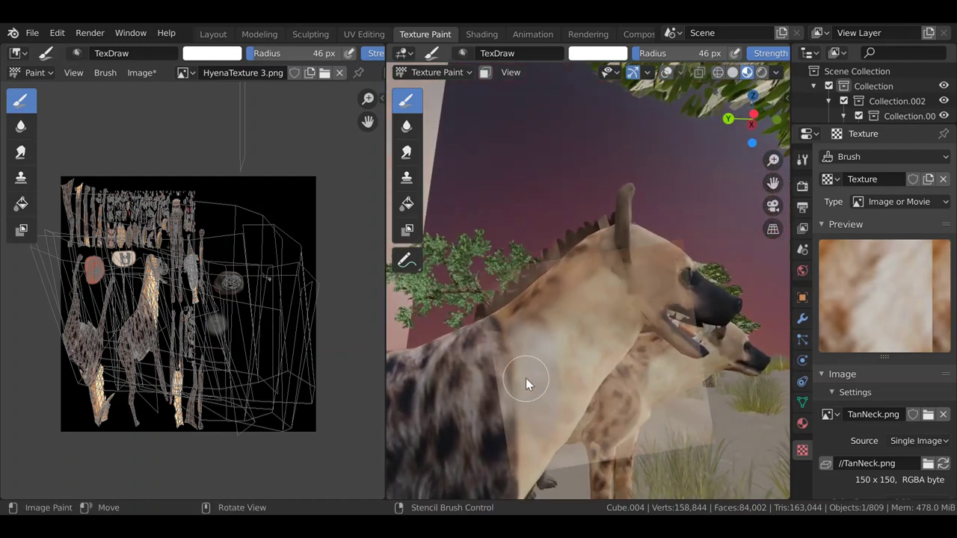
middle_click_drag(533, 352, 548, 367, "shift")
mouse_move(582, 361)
right_mouse_down("ctrl")
mouse_move(588, 346)
mouse_move(590, 378)
right_mouse_up("ctrl")
mouse_move(541, 363)
left_mouse_down()
mouse_move(545, 330)
mouse_move(534, 391)
mouse_move(569, 446)
mouse_move(576, 361)
mouse_move(586, 348)
mouse_move(569, 360)
left_mouse_up()
scroll(593, 364, "up", 1)
mouse_move(593, 365)
middle_mouse_down("shift")
mouse_move(599, 343)
mouse_move(586, 308)
mouse_move(591, 319)
mouse_move(573, 354)
middle_mouse_up("shift")
scroll(590, 343, "up", 1)
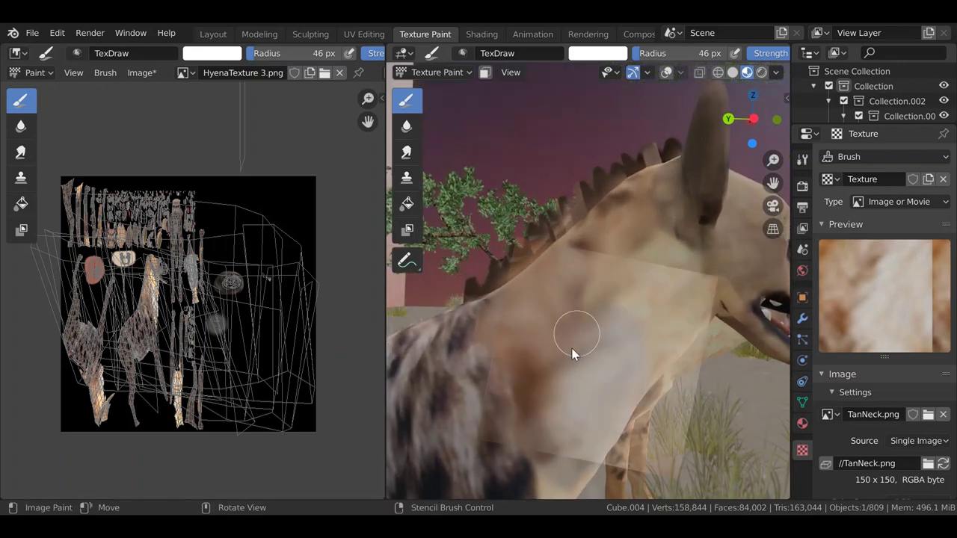
- Extend the TanNeck fur over the side of the neck and up the throat toward the jaw
mouse_move(558, 373)
left_mouse_down()
mouse_move(535, 437)
mouse_move(625, 308)
mouse_move(629, 411)
mouse_move(619, 450)
left_mouse_up()
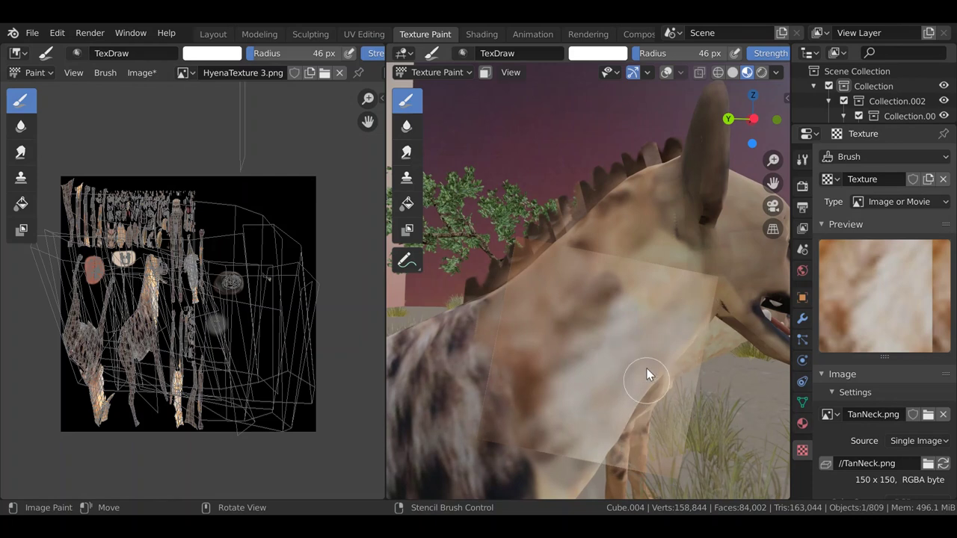
mouse_move(630, 292)
left_mouse_down()
mouse_move(641, 280)
mouse_move(672, 289)
mouse_move(673, 337)
left_mouse_up()
middle_click_drag(595, 363, 609, 329, "shift")
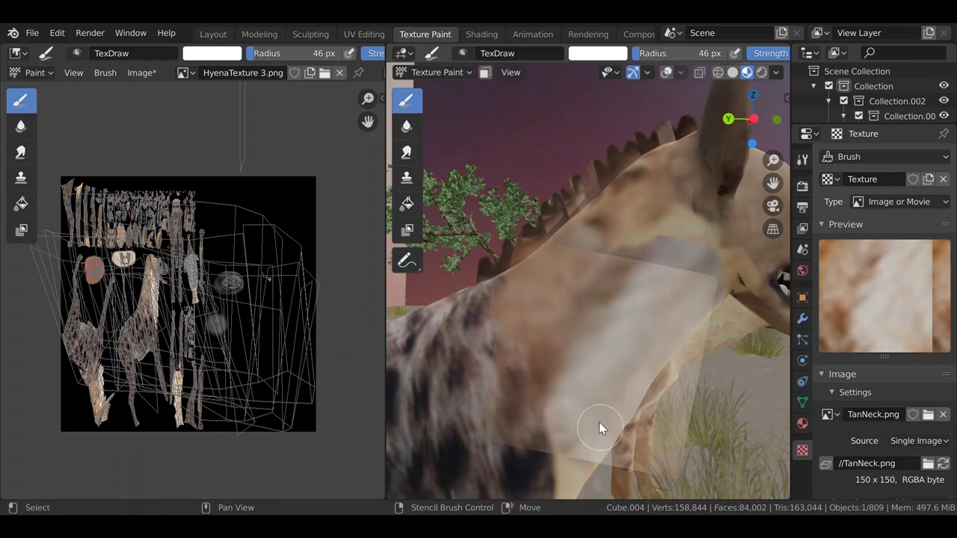
middle_click_drag(599, 422, 567, 432, "shift")
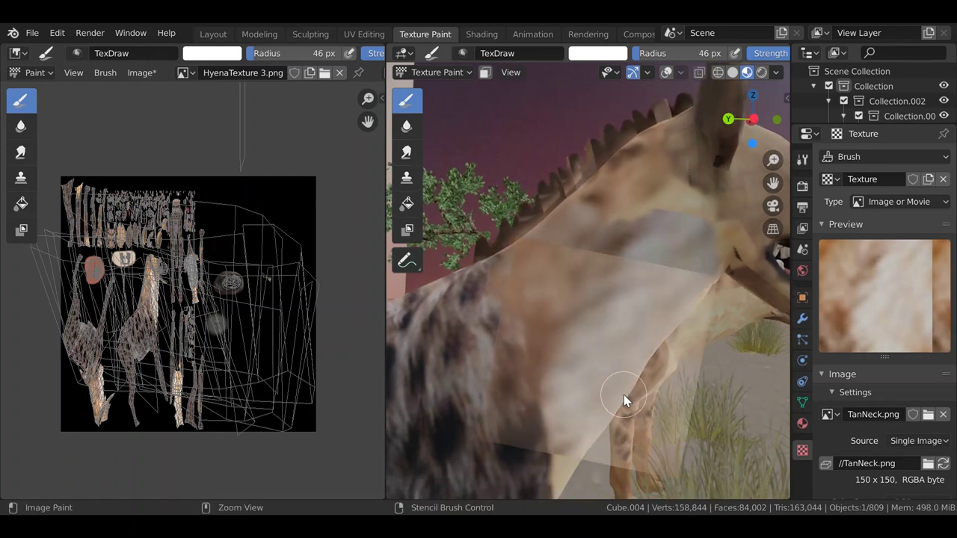
- Rotate the TanNeck stencil further and blend the fur into the seam between the lower neck and the shoulder
right_click_drag(624, 396, 625, 412, "ctrl")
middle_click_drag(621, 407, 607, 386, "shift")
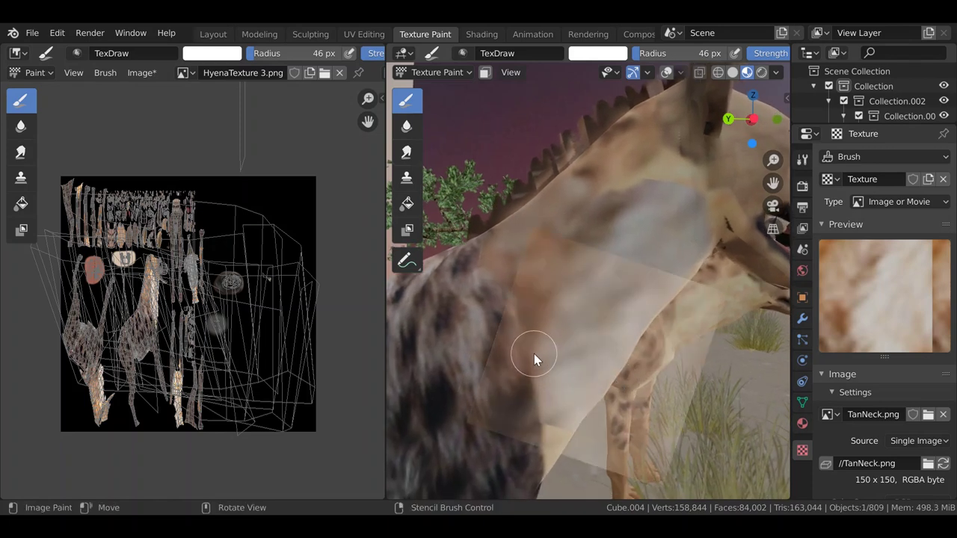
mouse_move(556, 438)
right_mouse_down()
mouse_move(530, 395)
mouse_move(534, 332)
right_mouse_up()
mouse_move(534, 326)
left_mouse_down()
mouse_move(536, 292)
mouse_move(581, 331)
mouse_move(535, 383)
mouse_move(545, 308)
mouse_move(548, 334)
left_mouse_up()
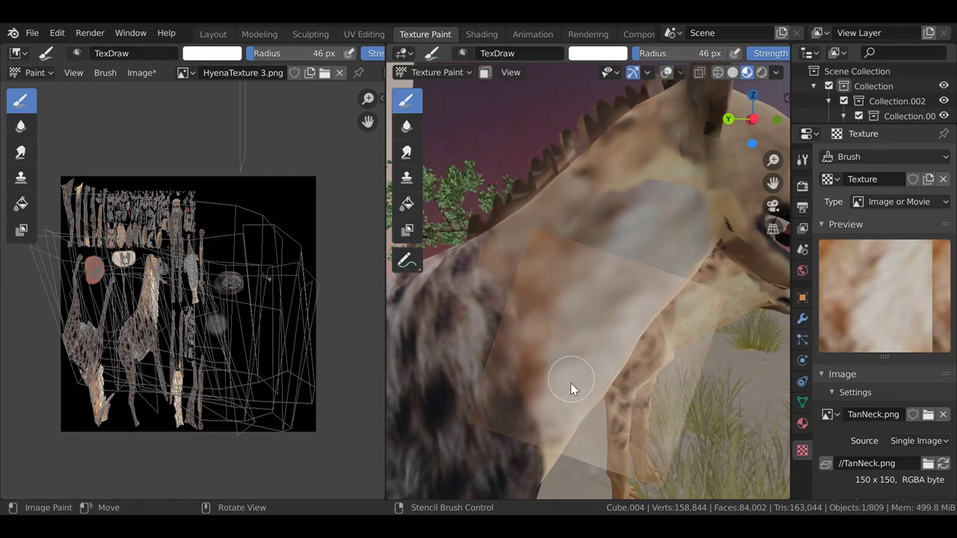
- Paint the TanNeck fur down the lower side of the neck and around onto the chest, undoing the last stroke
mouse_move(562, 451)
left_mouse_down()
mouse_move(583, 407)
mouse_move(580, 375)
mouse_move(568, 404)
left_mouse_up()
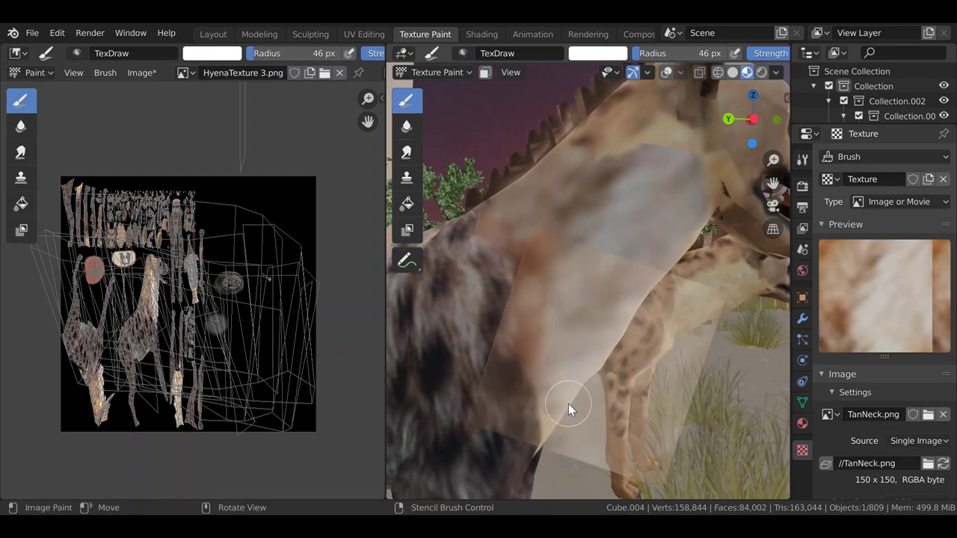
middle_click_drag(589, 385, 603, 345, "shift")
mouse_move(601, 356)
left_mouse_down()
mouse_move(587, 415)
mouse_move(617, 367)
left_mouse_up()
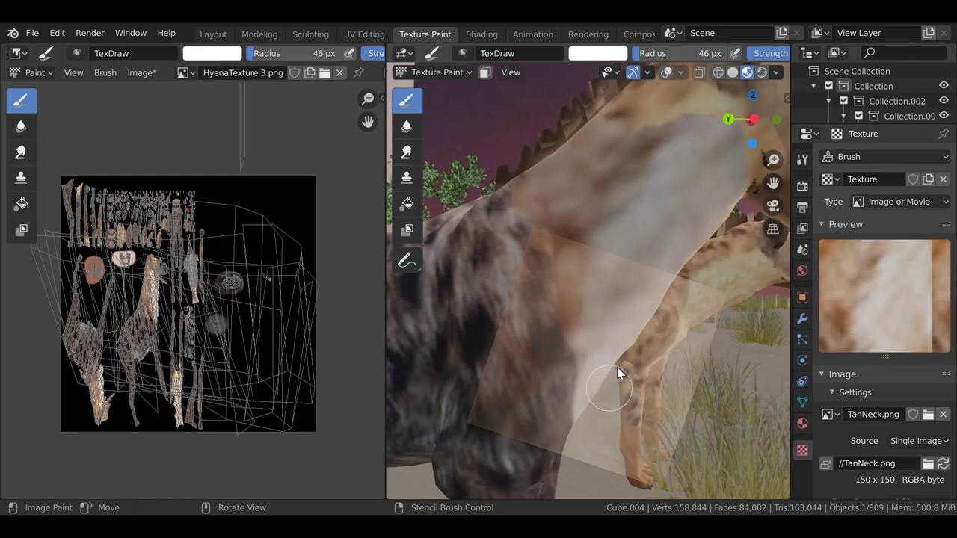
middle_click_drag(628, 342, 549, 337)
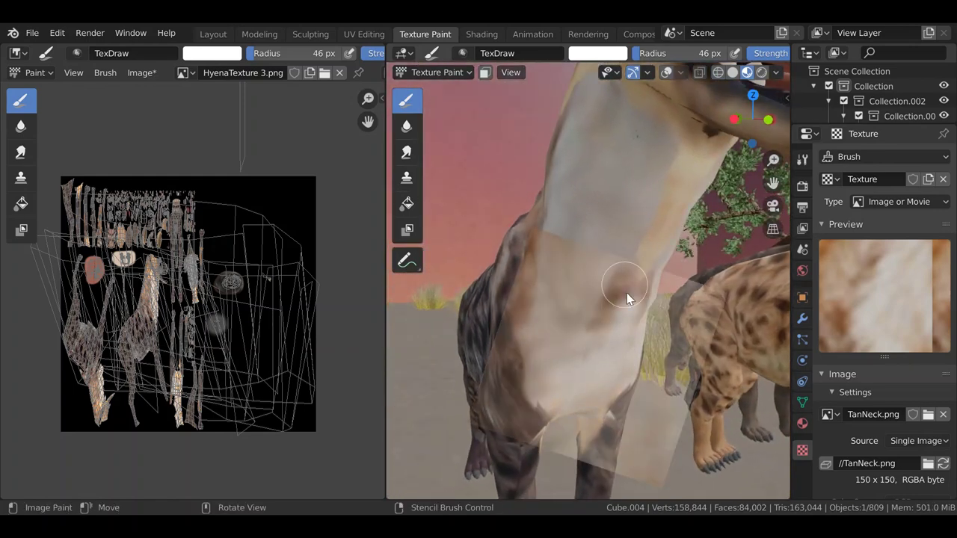
mouse_move(619, 315)
middle_mouse_down()
mouse_move(604, 324)
mouse_move(576, 318)
mouse_move(618, 323)
middle_mouse_up()
key("ctrl+z")
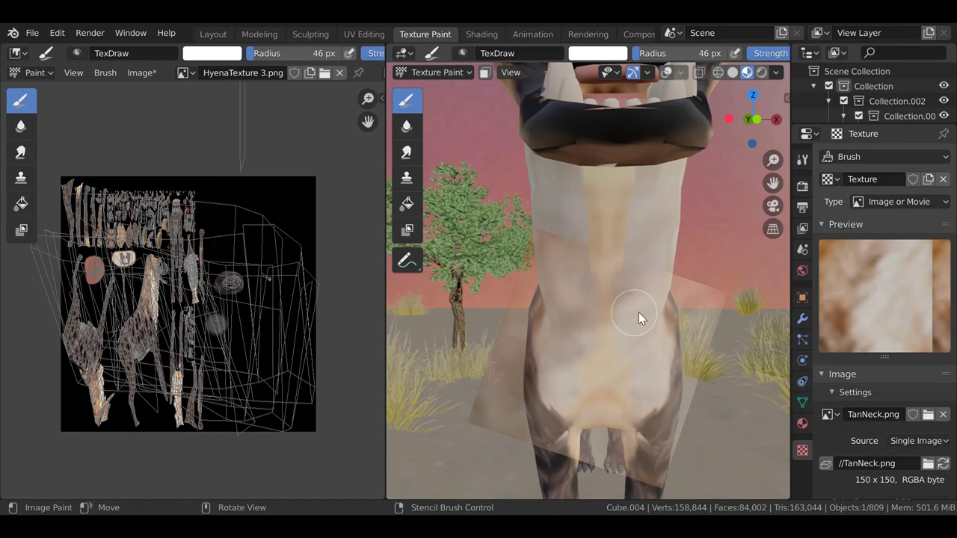
- Reposition and rotate the TanNeck stencil nearly upright over the chest and paint the fur across the middle of its front
mouse_move(601, 315)
right_mouse_down("shift")
mouse_move(583, 353)
mouse_move(622, 318)
right_mouse_up("shift")
middle_click_drag(680, 317, 681, 314, "ctrl")
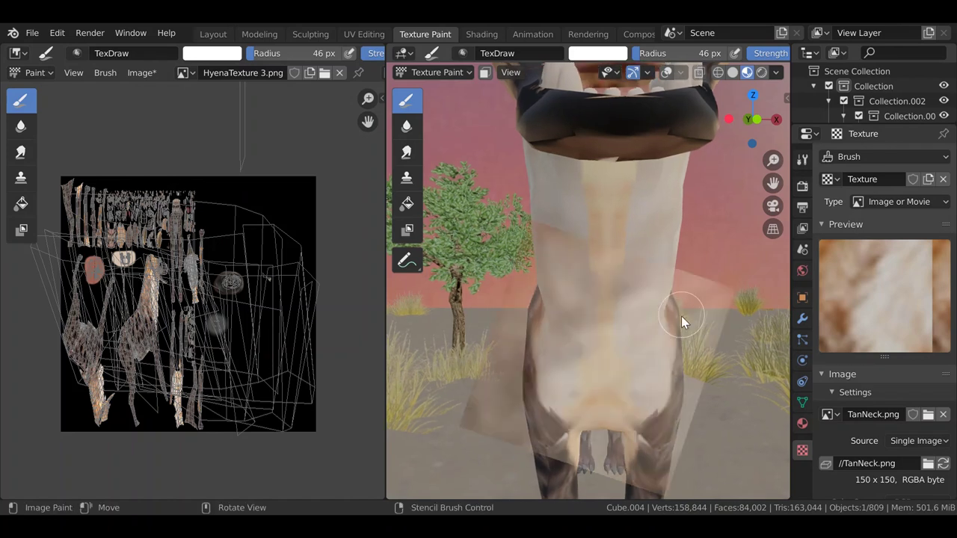
right_click_drag(671, 330, 662, 294, "ctrl")
scroll(662, 294, "up", 1)
middle_click_drag(662, 294, 677, 294, "shift")
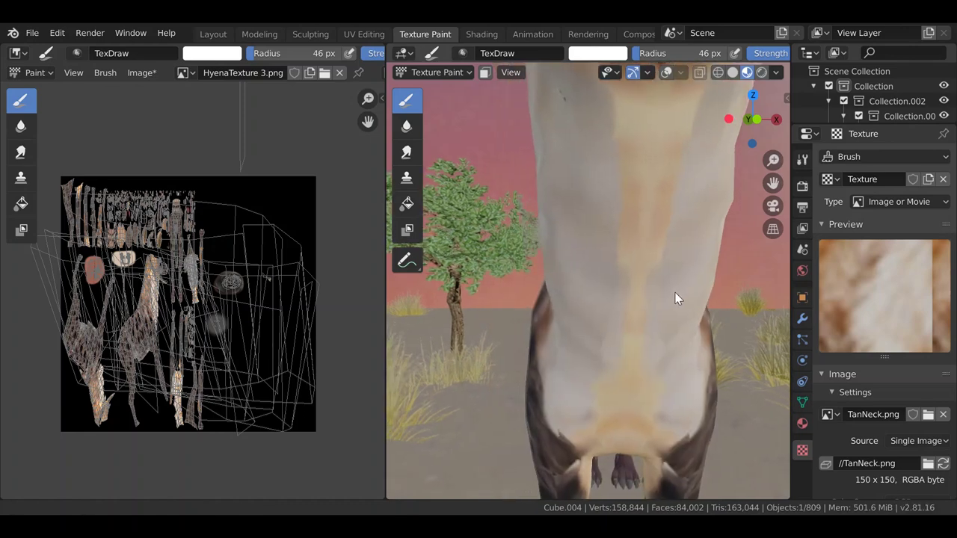
mouse_move(652, 310)
left_mouse_down()
mouse_move(630, 365)
mouse_move(631, 289)
mouse_move(620, 342)
left_mouse_up()
middle_click_drag(619, 342, 616, 341, "shift")
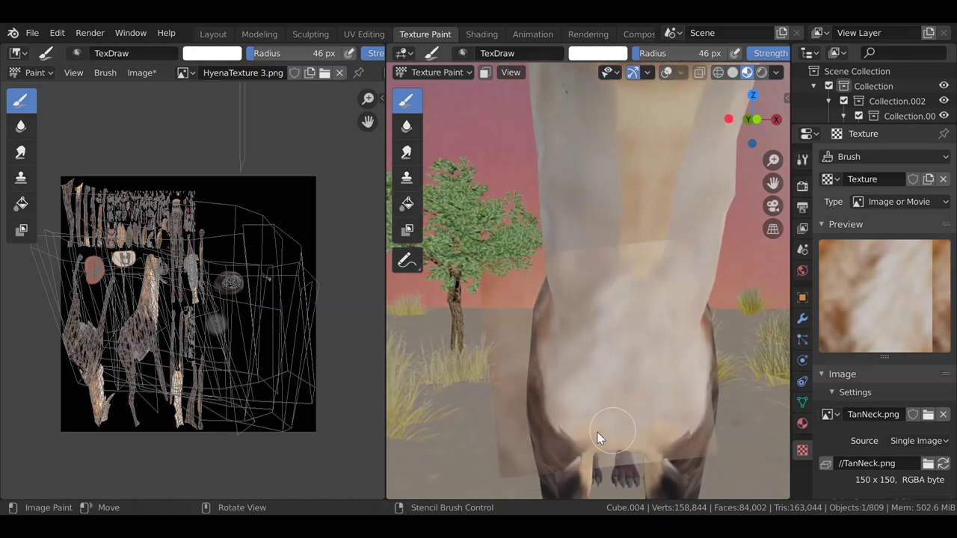
- Paint the TanNeck fur up the front of the throat to the underside of the jaw
middle_click_drag(624, 354, 615, 390)
mouse_move(615, 391)
left_mouse_down()
mouse_move(607, 324)
mouse_move(637, 289)
mouse_move(628, 382)
mouse_move(621, 284)
mouse_move(646, 266)
mouse_move(653, 299)
mouse_move(615, 262)
left_mouse_up()
middle_click_drag(662, 259, 663, 307)
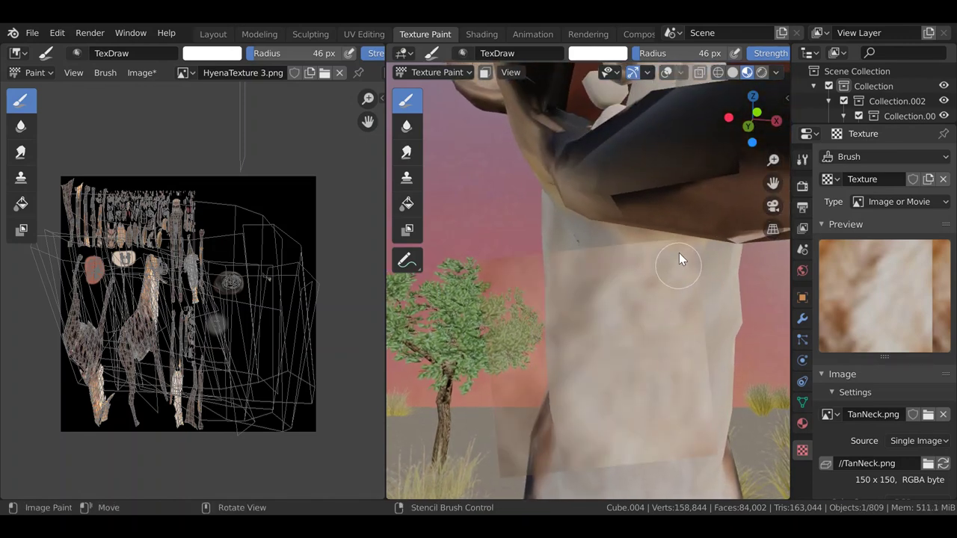
middle_click_drag(679, 261, 649, 376)
mouse_move(650, 375)
left_mouse_down()
mouse_move(607, 428)
mouse_move(583, 373)
mouse_move(620, 395)
left_mouse_up()
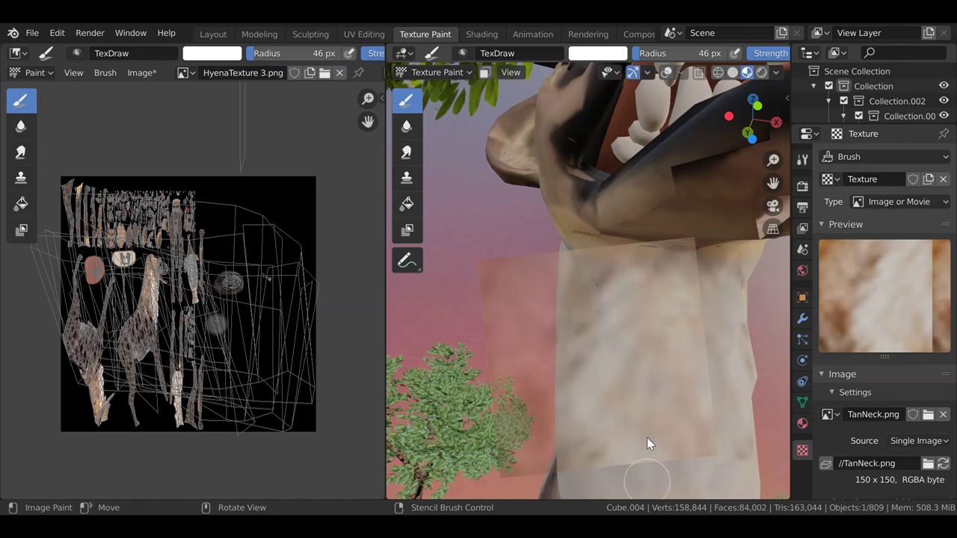
- Cover the remaining plain areas of the throat with TanNeck fur and blend it down into the front of the chest
middle_click_drag(647, 442, 654, 376, "shift")
mouse_move(650, 402)
left_mouse_down()
mouse_move(615, 362)
mouse_move(590, 455)
mouse_move(585, 416)
left_mouse_up()
middle_click_drag(585, 417, 619, 381)
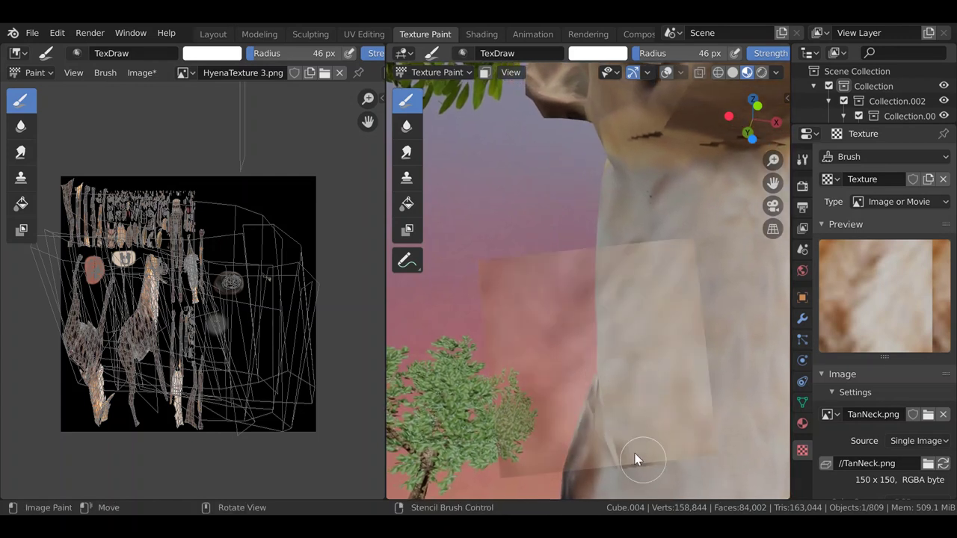
mouse_move(645, 411)
left_mouse_down()
mouse_move(670, 435)
mouse_move(664, 453)
mouse_move(683, 428)
left_mouse_up()
middle_click_drag(694, 424, 679, 378, "shift")
mouse_move(675, 404)
left_mouse_down()
mouse_move(663, 298)
mouse_move(705, 429)
mouse_move(683, 401)
left_mouse_up()
middle_click_drag(684, 401, 663, 359, "shift")
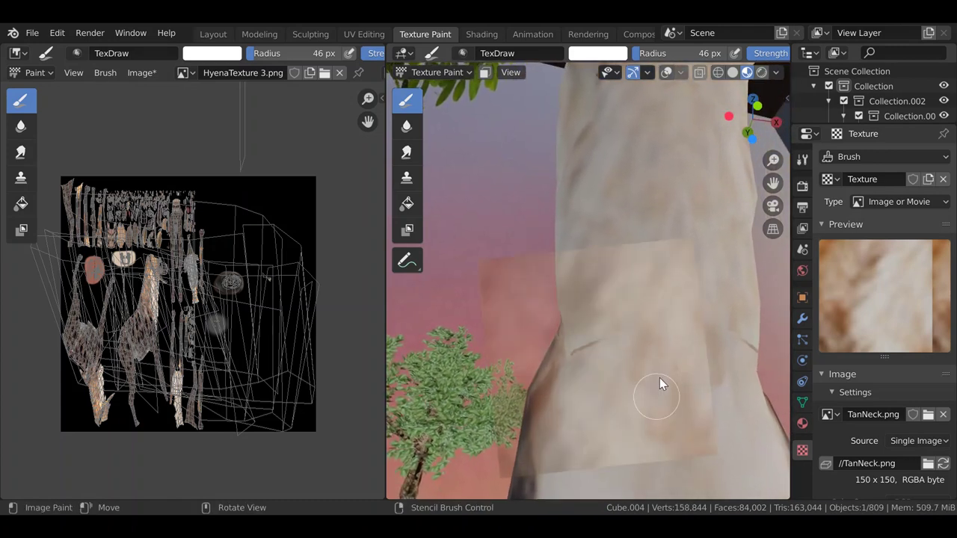
middle_click_drag(599, 327, 630, 345, "shift")
mouse_move(654, 380)
middle_mouse_down("shift")
mouse_move(637, 331)
mouse_move(650, 369)
middle_mouse_up("shift")
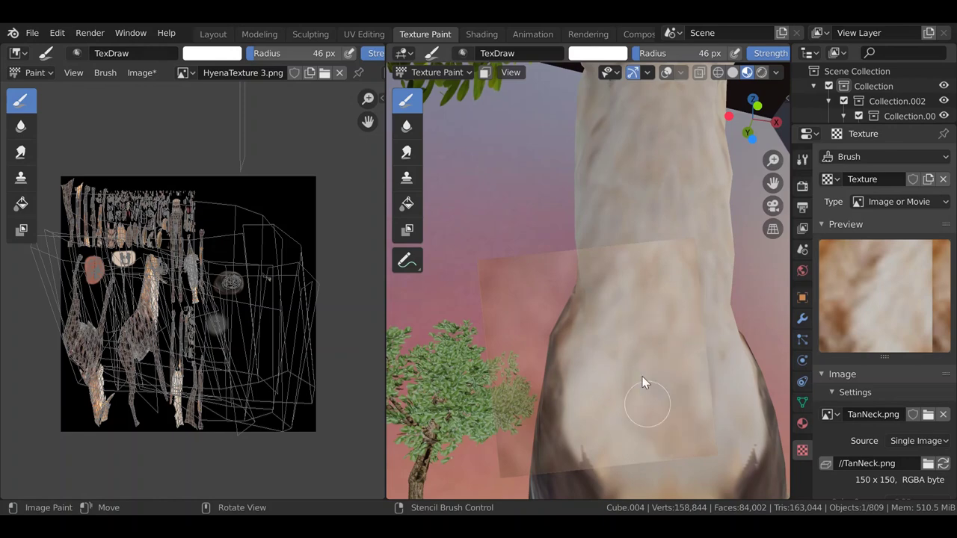
scroll(673, 359, "down", 3)
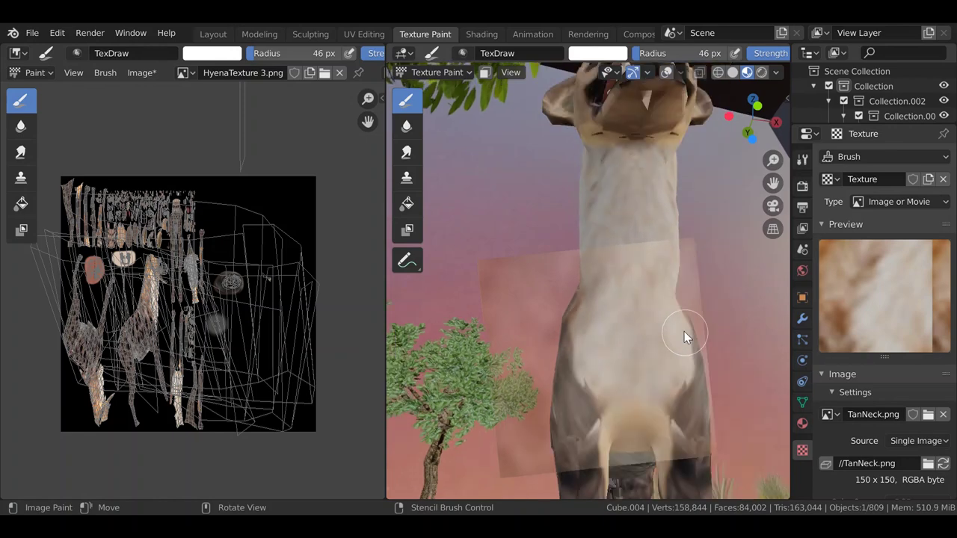
- Rotate the TanNeck stencil over the side of the neck and paint a brown fur patch below the mane
middle_click_drag(684, 332, 760, 385)
middle_click_drag(725, 340, 664, 379, "shift")
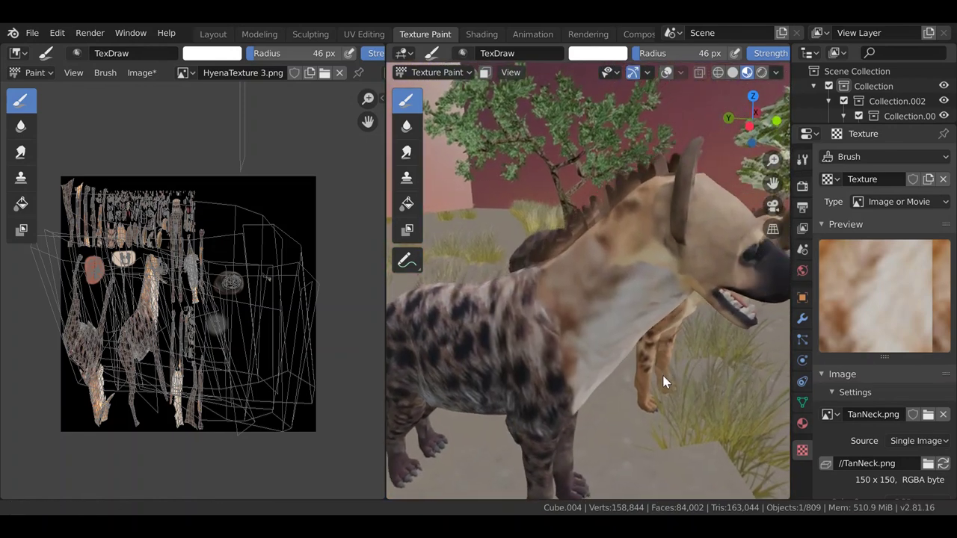
scroll(664, 376, "up", 2)
scroll(664, 371, "down", 2)
right_click_drag(662, 333, 625, 402, "ctrl")
scroll(686, 334, "up", 5)
scroll(686, 335, "down", 2)
middle_click_drag(686, 334, 656, 368, "shift")
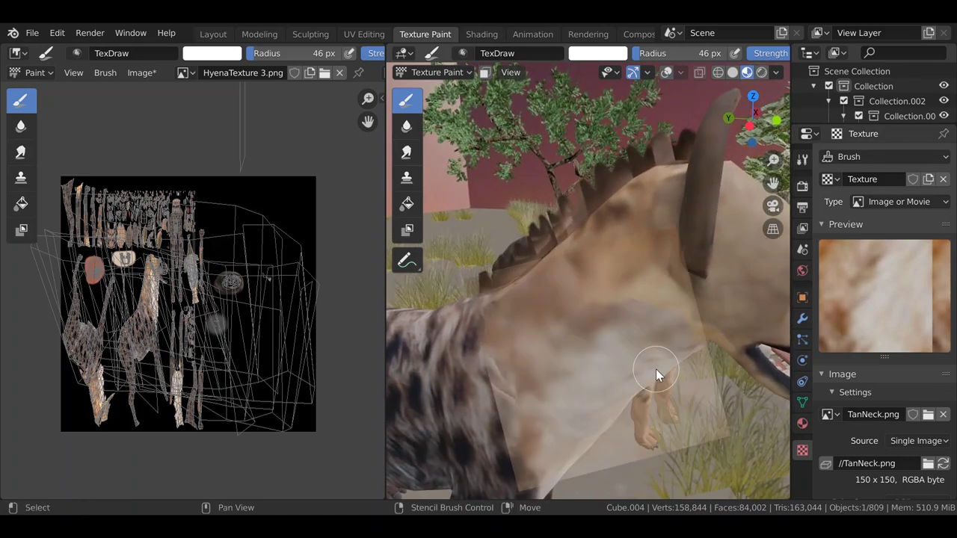
right_click_drag(655, 369, 640, 399, "ctrl")
mouse_move(639, 400)
left_mouse_down("ctrl")
mouse_move(626, 406)
mouse_move(654, 380)
mouse_move(649, 365)
left_mouse_up("ctrl")
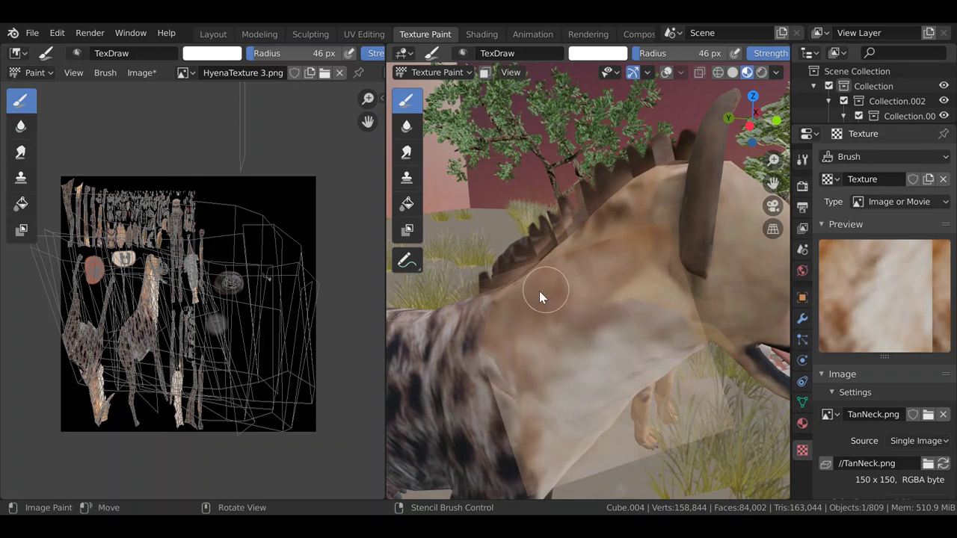
mouse_move(586, 299)
middle_mouse_down()
mouse_move(626, 263)
mouse_move(655, 311)
mouse_move(657, 301)
mouse_move(625, 296)
mouse_move(662, 300)
mouse_move(633, 294)
mouse_move(596, 308)
middle_mouse_up()
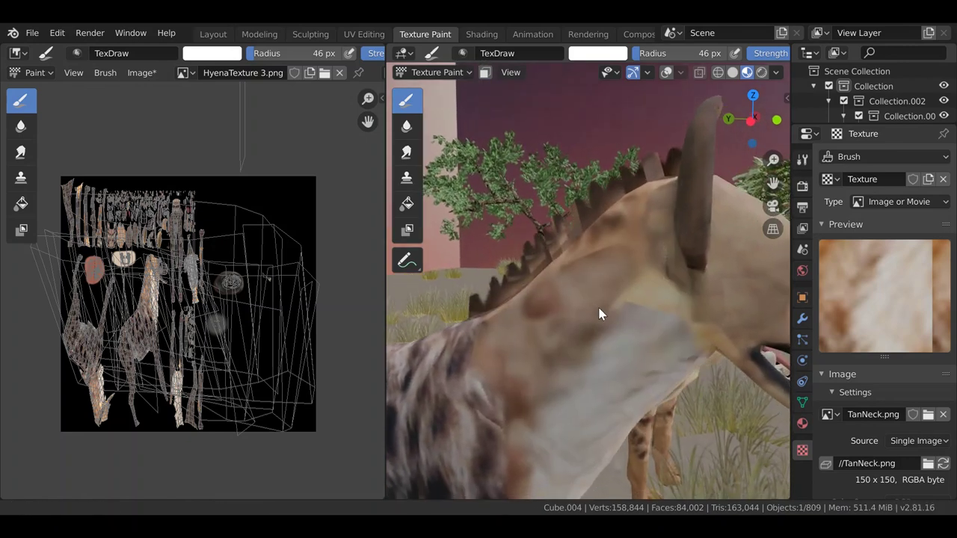
- Align the TanNeck stencil diagonally with the mane and paint the fur along the upper neck toward the ear
mouse_move(598, 309)
left_mouse_down()
mouse_move(622, 253)
mouse_move(627, 308)
mouse_move(653, 324)
left_mouse_up()
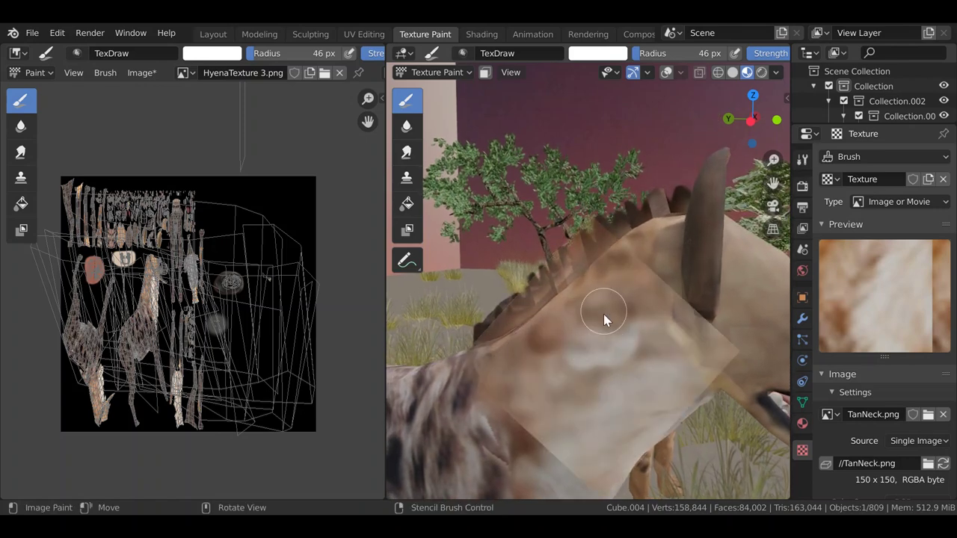
scroll(622, 326, "down", 4)
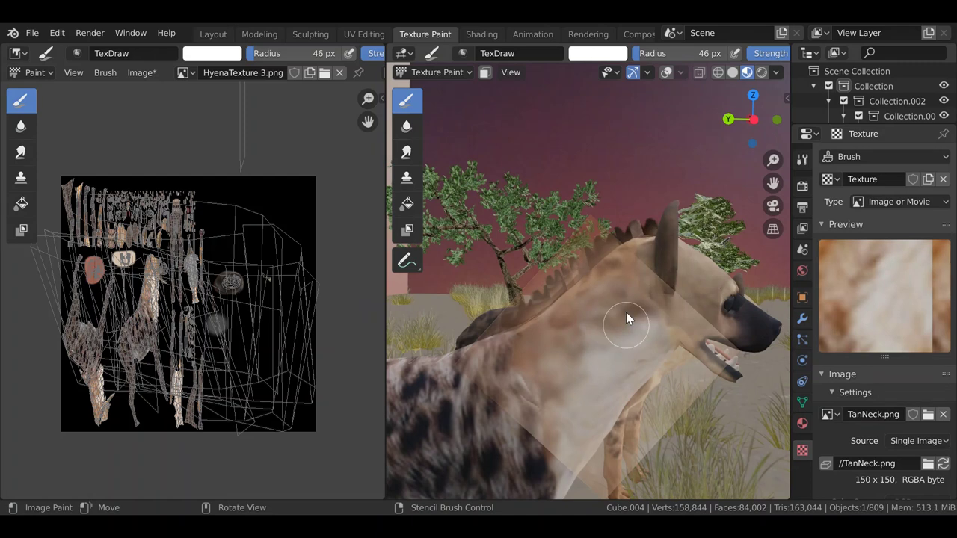
mouse_move(590, 325)
left_mouse_down()
mouse_move(553, 314)
mouse_move(587, 288)
mouse_move(562, 321)
mouse_move(524, 338)
mouse_move(617, 293)
left_mouse_up()
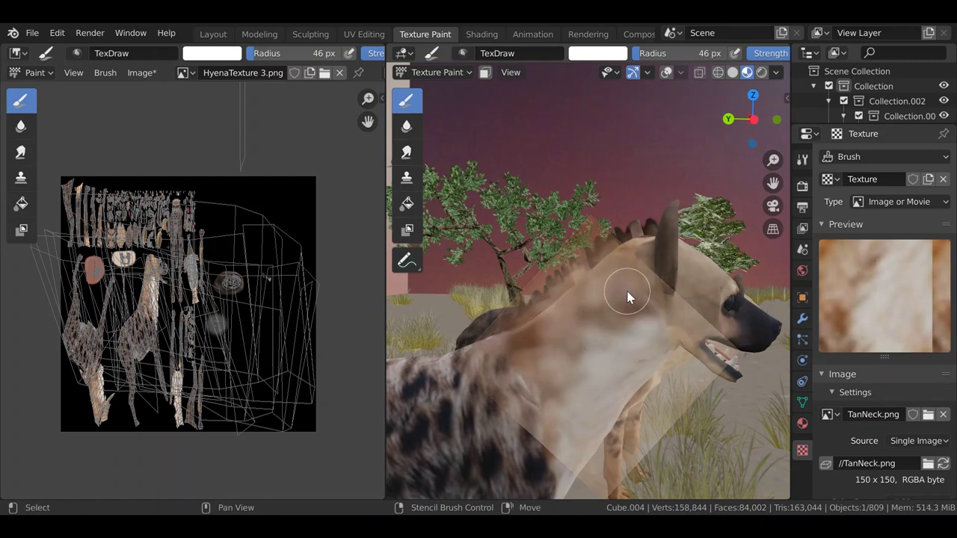
key("shift+space")
right_click_drag(629, 281, 637, 278, "shift")
scroll(637, 279, "up", 2)
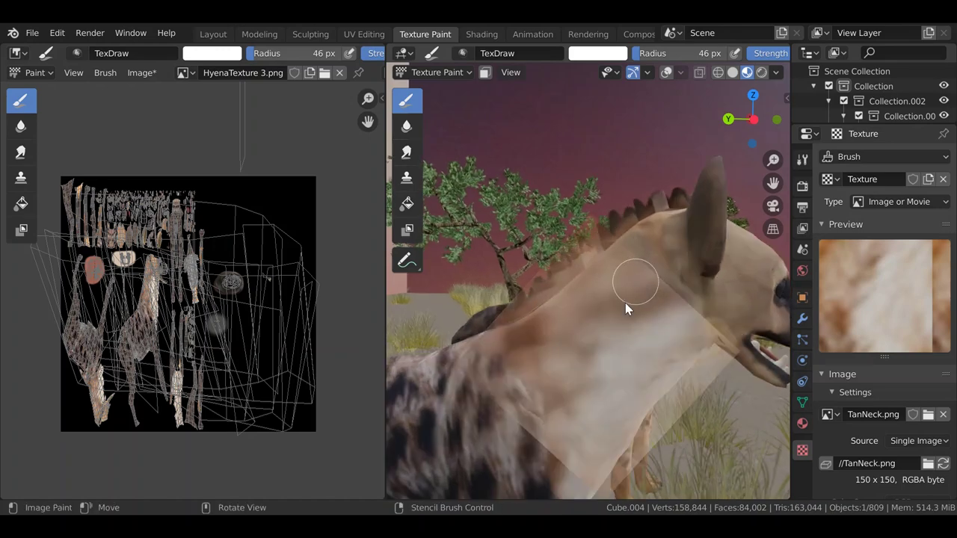
- Paint the brown and white TanNeck fur over the neck base where it meets the shoulder
mouse_move(592, 368)
left_mouse_down()
mouse_move(566, 357)
mouse_move(618, 310)
mouse_move(630, 372)
mouse_move(663, 288)
mouse_move(566, 307)
mouse_move(528, 350)
mouse_move(522, 335)
mouse_move(533, 322)
mouse_move(510, 339)
mouse_move(528, 341)
left_mouse_up()
middle_click_drag(541, 339, 551, 343)
left_click_drag(550, 346, 525, 373)
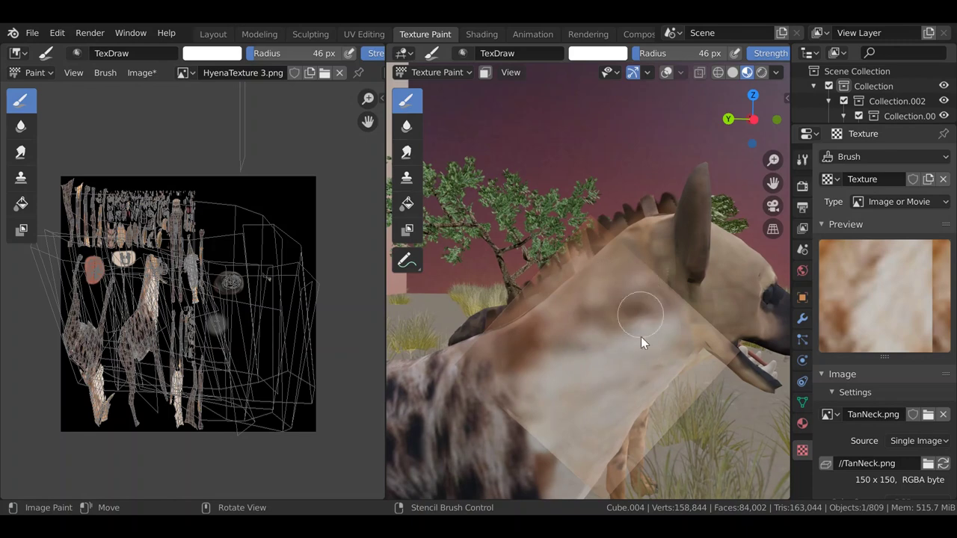
- Examine the painted neck, throat and shoulder fur from several angles for seams and bare areas
middle_click_drag(652, 316, 618, 345)
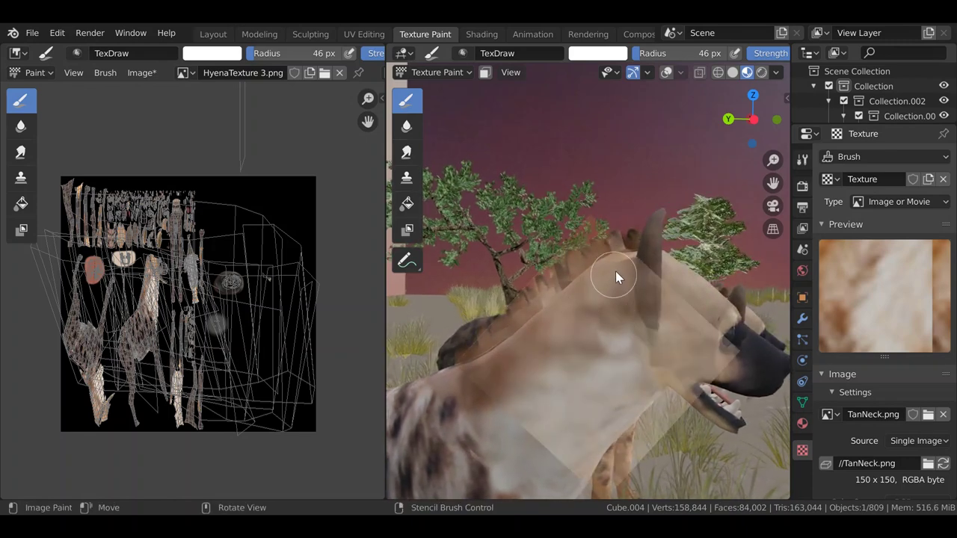
middle_click_drag(636, 303, 592, 282)
scroll(689, 278, "down", 4)
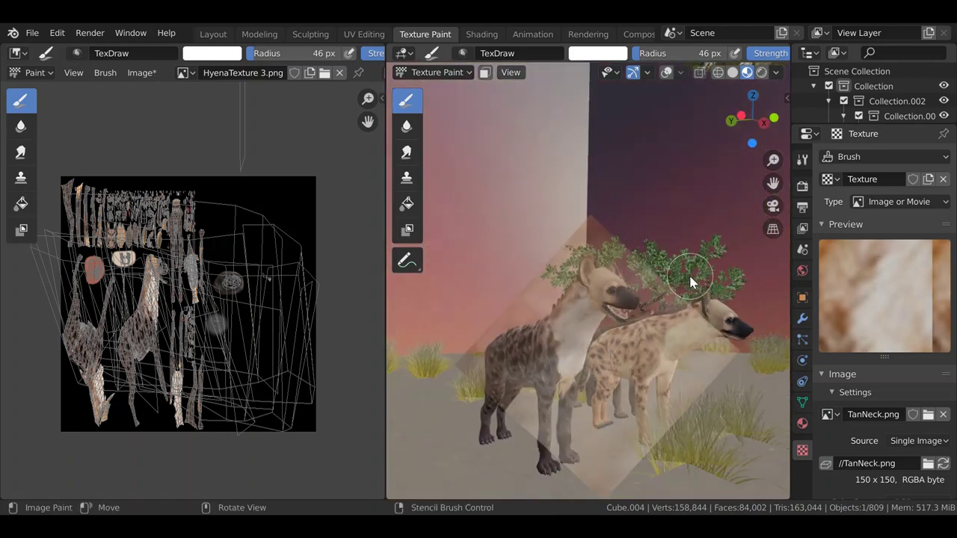
scroll(656, 291, "up", 3)
middle_click_drag(590, 356, 584, 305, "shift")
scroll(541, 346, "up", 3)
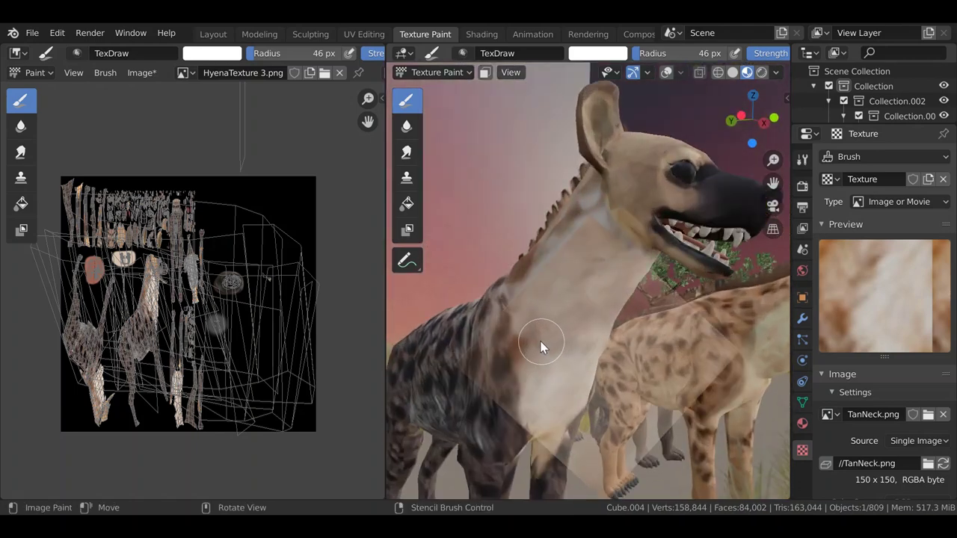
mouse_move(542, 347)
middle_mouse_down()
mouse_move(579, 337)
mouse_move(613, 375)
mouse_move(592, 361)
middle_mouse_up()
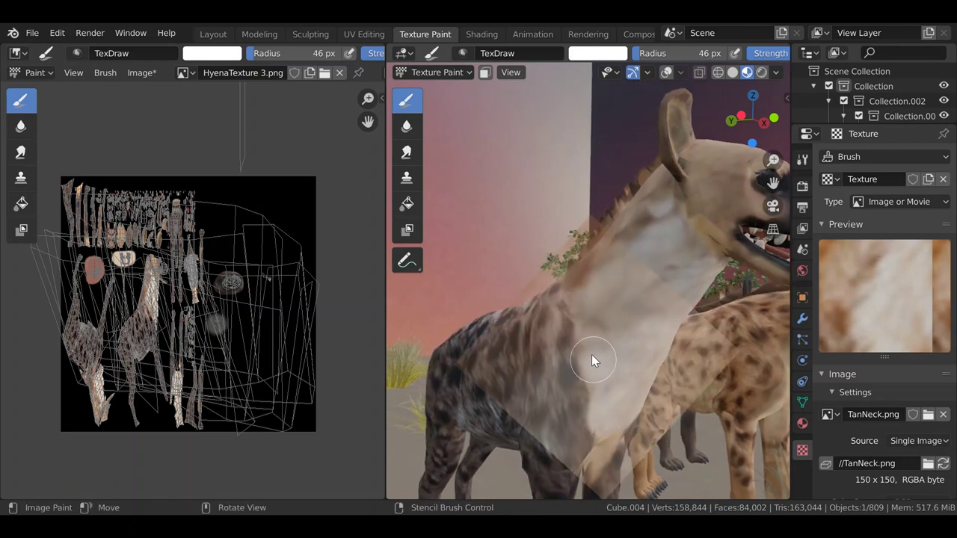
mouse_move(604, 320)
middle_mouse_down()
mouse_move(639, 334)
mouse_move(634, 357)
mouse_move(658, 341)
mouse_move(572, 356)
mouse_move(510, 350)
mouse_move(593, 333)
middle_mouse_up()
scroll(594, 332, "up", 1)
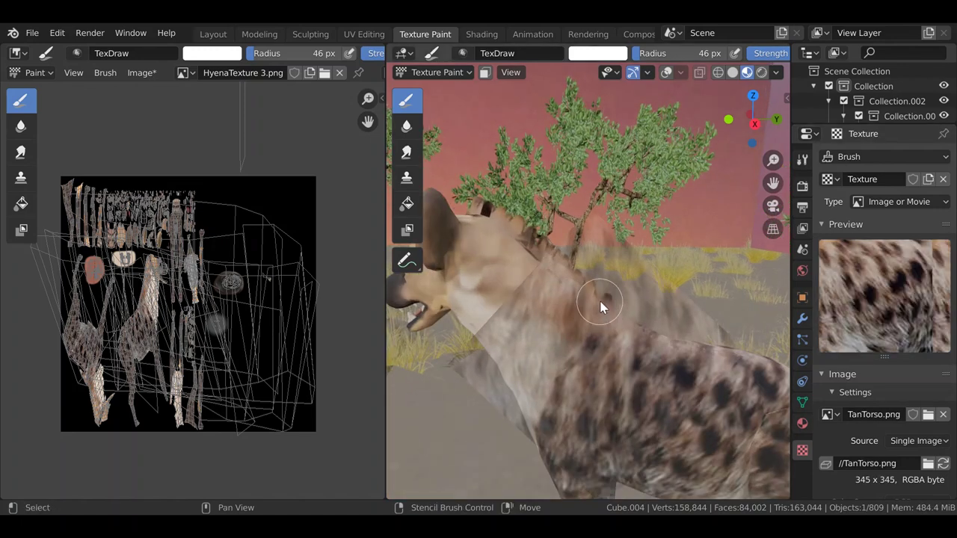
- Undo the last TanTorso stroke on the neck and set the brush strength to 0.311
mouse_move(604, 299)
middle_mouse_down()
mouse_move(648, 323)
mouse_move(626, 349)
mouse_move(629, 329)
middle_mouse_up()
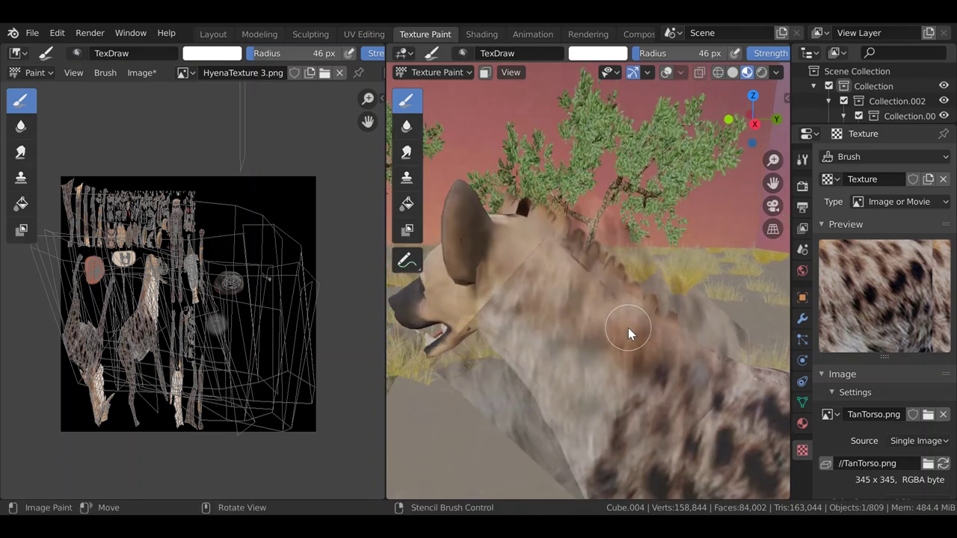
key("ctrl+z")
left_click(803, 162)
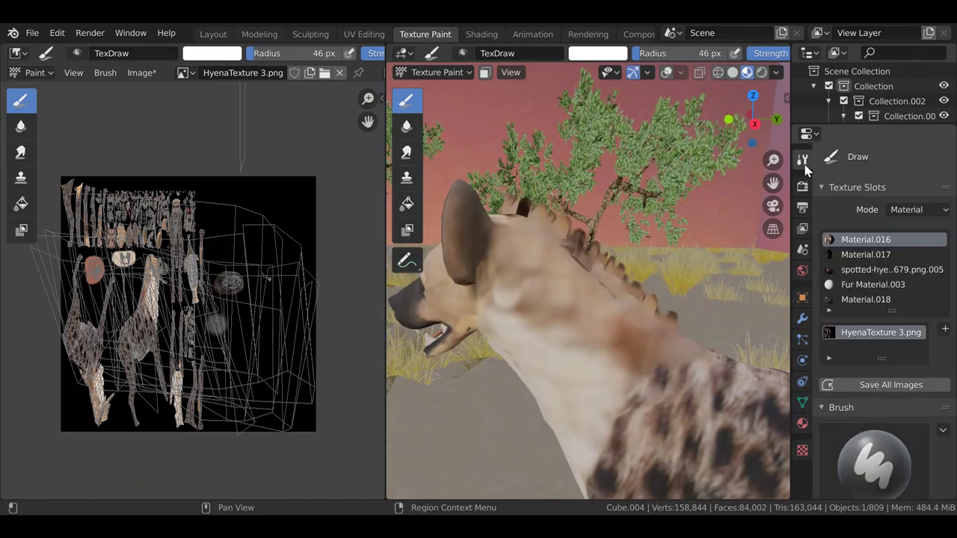
scroll(860, 329, "down", 8)
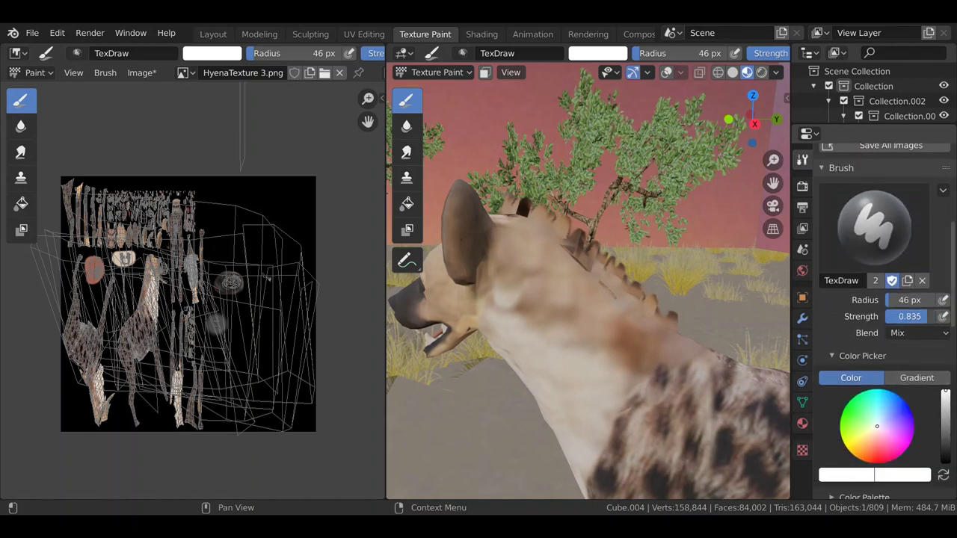
left_click_drag(930, 316, 903, 316)
key("ctrl+shift+z")
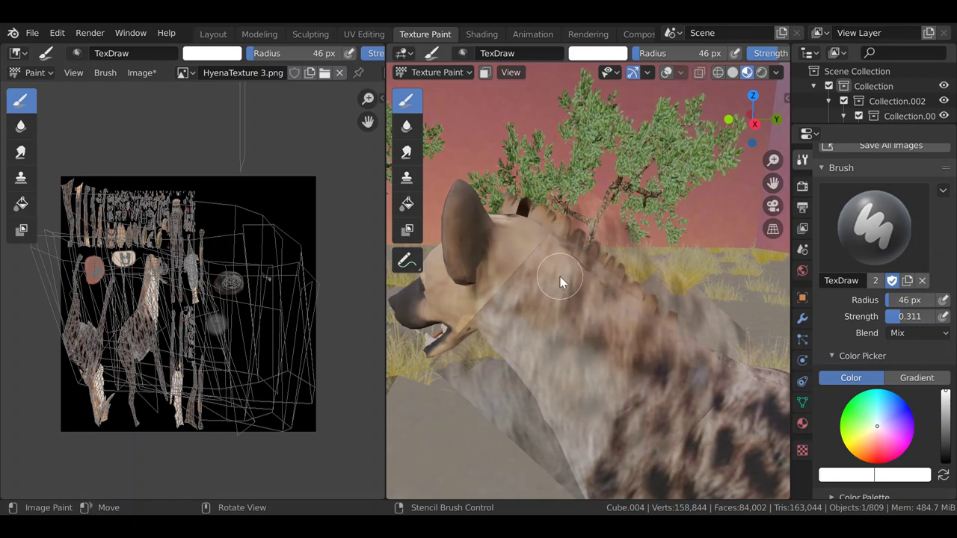
- Paint the TanTorso fur over the side of the neck to blend dark spots from the shoulder toward the ear
middle_click_drag(574, 281, 573, 315)
mouse_move(562, 315)
left_mouse_down("ctrl")
mouse_move(676, 374)
mouse_move(678, 364)
left_mouse_up("ctrl")
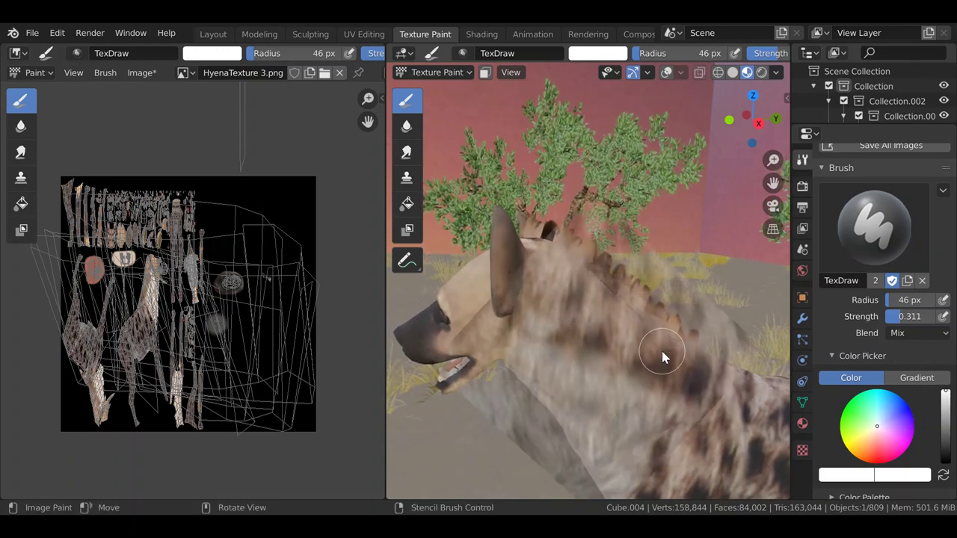
middle_click_drag(717, 358, 699, 349)
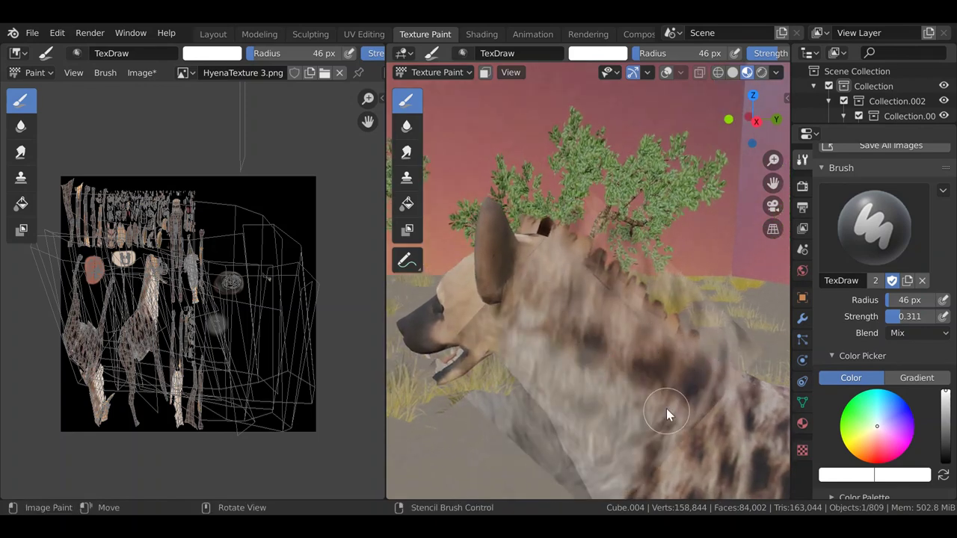
- Paint the spotted fur stencil over the side of the hyena's neck and towards the shoulder
mouse_move(647, 415)
left_mouse_down()
mouse_move(646, 430)
mouse_move(640, 393)
left_mouse_up()
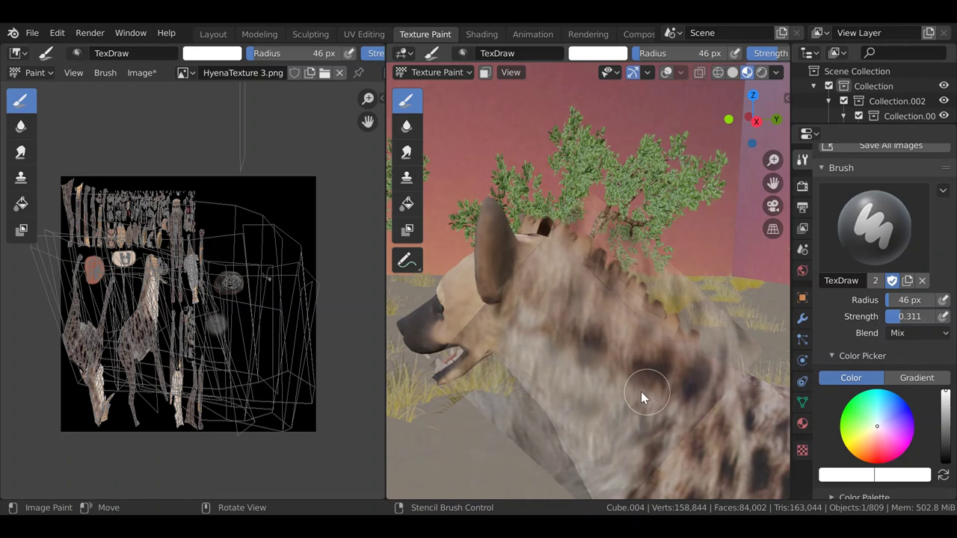
mouse_move(613, 435)
left_mouse_down()
mouse_move(581, 459)
mouse_move(566, 395)
mouse_move(558, 427)
mouse_move(535, 427)
mouse_move(538, 439)
left_mouse_up()
mouse_move(538, 439)
middle_mouse_down()
mouse_move(573, 406)
mouse_move(577, 379)
mouse_move(618, 410)
mouse_move(609, 388)
mouse_move(609, 442)
mouse_move(628, 401)
mouse_move(613, 444)
mouse_move(608, 412)
middle_mouse_up()
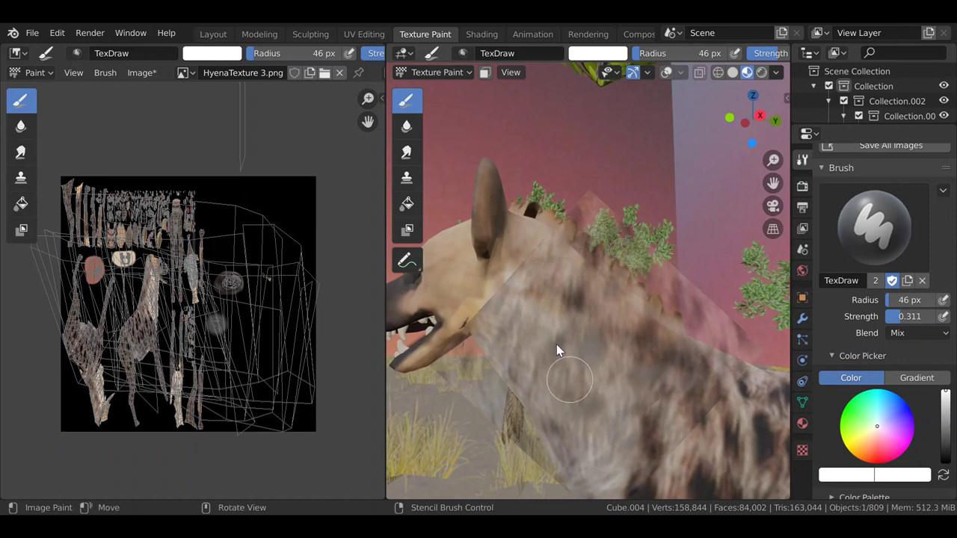
middle_click_drag(556, 350, 600, 371)
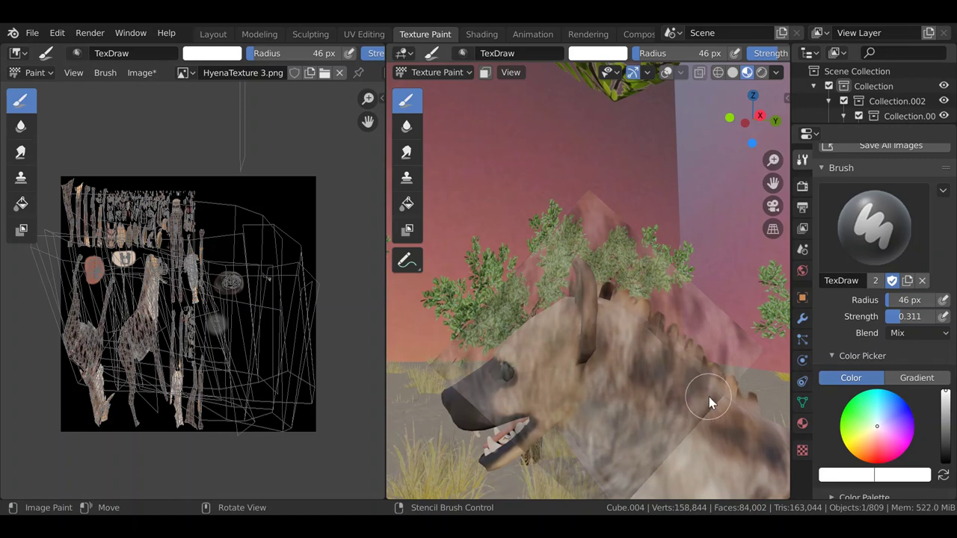
middle_click_drag(687, 378, 634, 382)
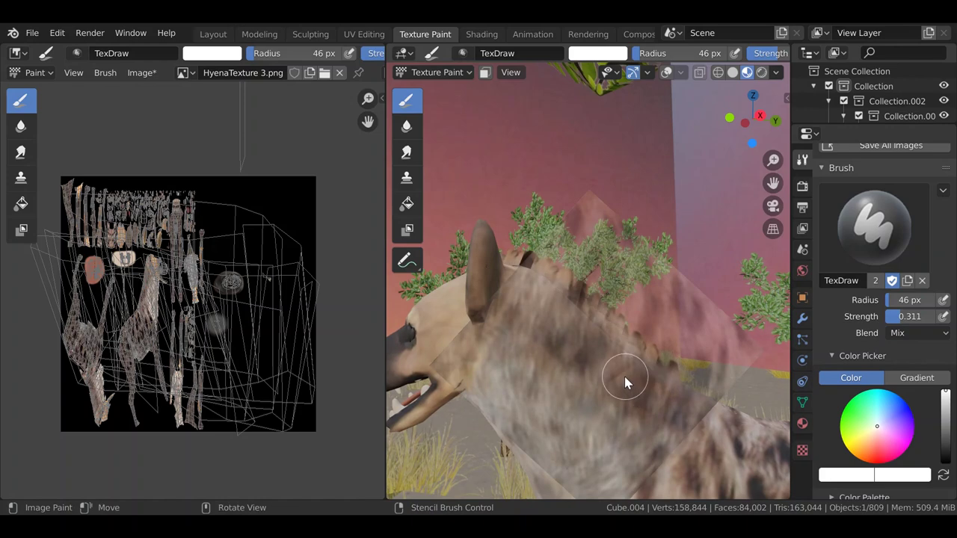
mouse_move(606, 371)
left_mouse_down()
mouse_move(677, 406)
mouse_move(686, 401)
left_mouse_up()
middle_click_drag(704, 408, 677, 390)
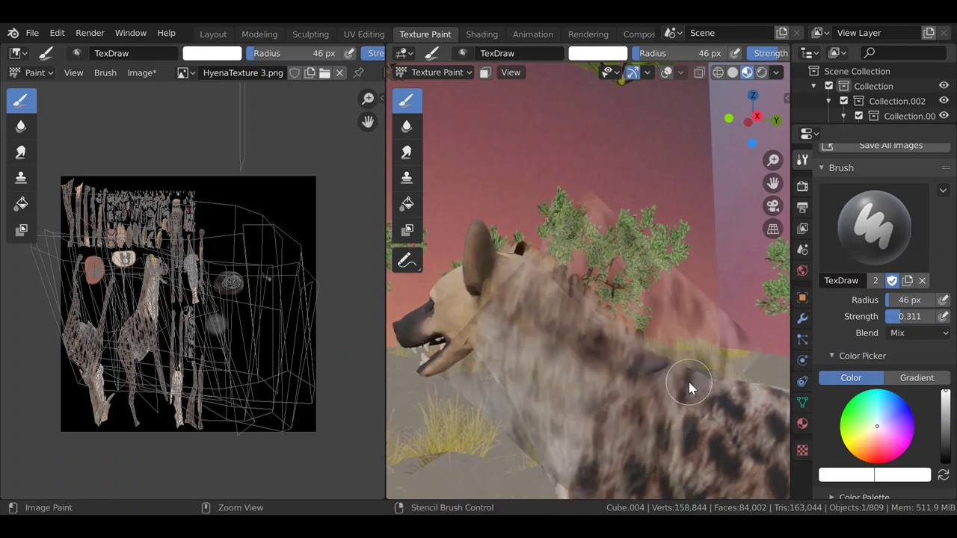
- Rotate the fur stencil and set the brush strength to 1.000 for the area where the neck meets the shoulder
right_click_drag(688, 382, 716, 369, "ctrl")
middle_click_drag(717, 369, 693, 348, "shift")
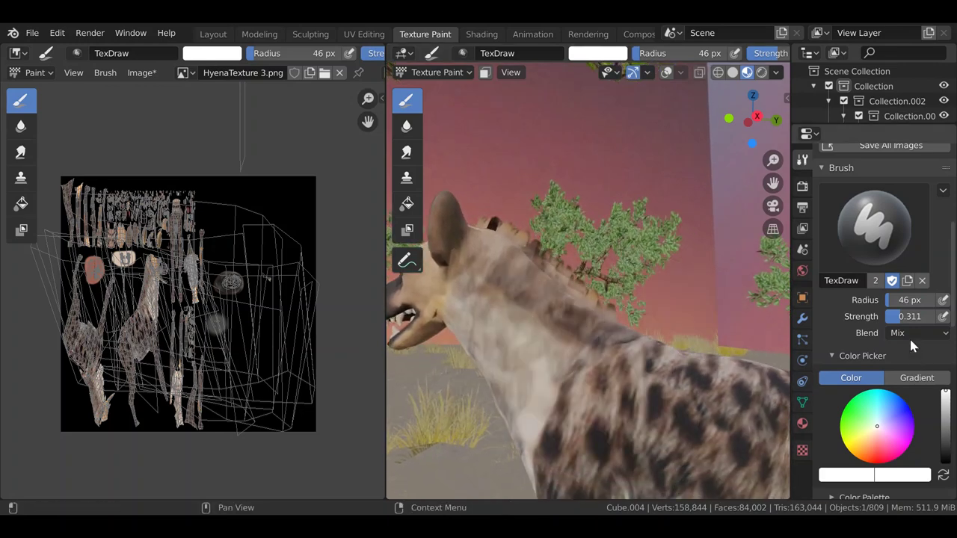
left_click_drag(909, 318, 935, 318)
middle_click_drag(588, 414, 577, 405, "shift")
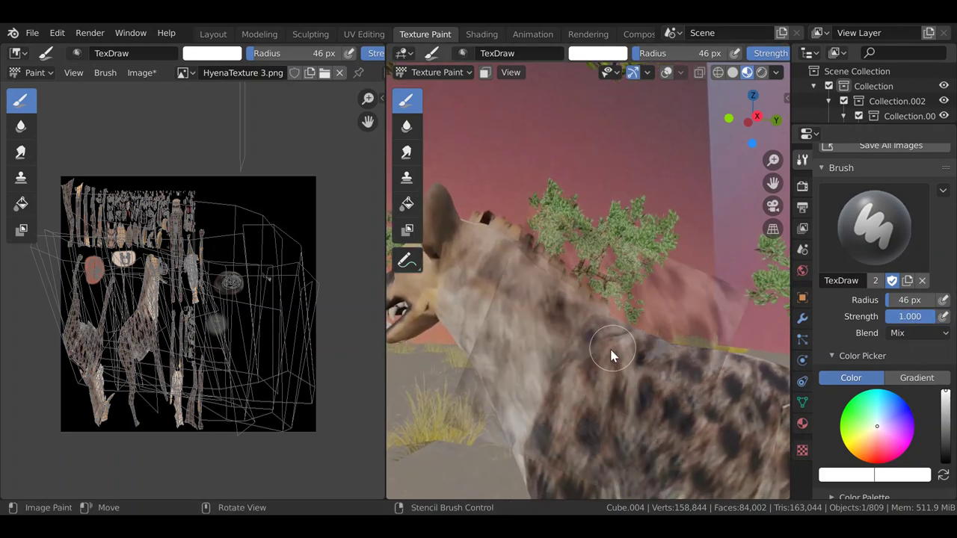
mouse_move(634, 320)
middle_mouse_down()
mouse_move(665, 334)
mouse_move(415, 347)
mouse_move(441, 313)
mouse_move(762, 313)
mouse_move(621, 327)
mouse_move(647, 334)
mouse_move(630, 319)
mouse_move(642, 320)
mouse_move(691, 346)
middle_mouse_up()
scroll(635, 329, "up", 3)
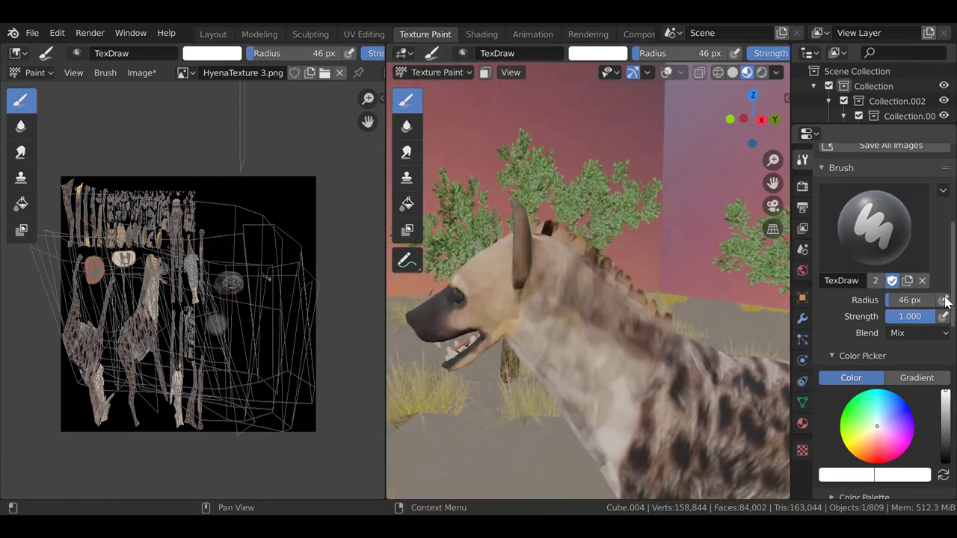
- Lower the brush strength to 0.301 and blend dark spots into the side of the neck below the mane
left_click_drag(926, 315, 893, 316)
mouse_move(581, 329)
middle_mouse_down()
mouse_move(592, 357)
mouse_move(618, 334)
mouse_move(643, 338)
middle_mouse_up()
scroll(643, 335, "up", 2)
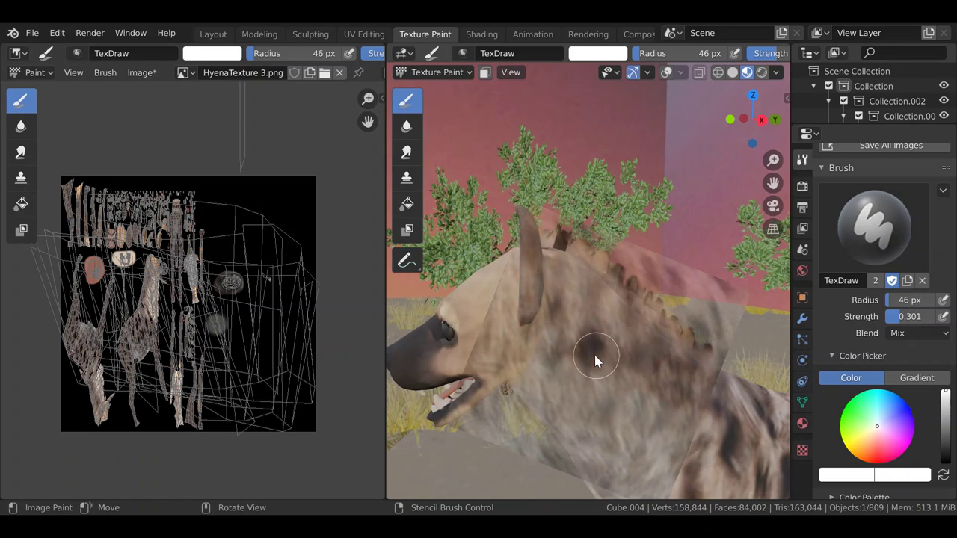
left_click_drag(595, 356, 670, 394)
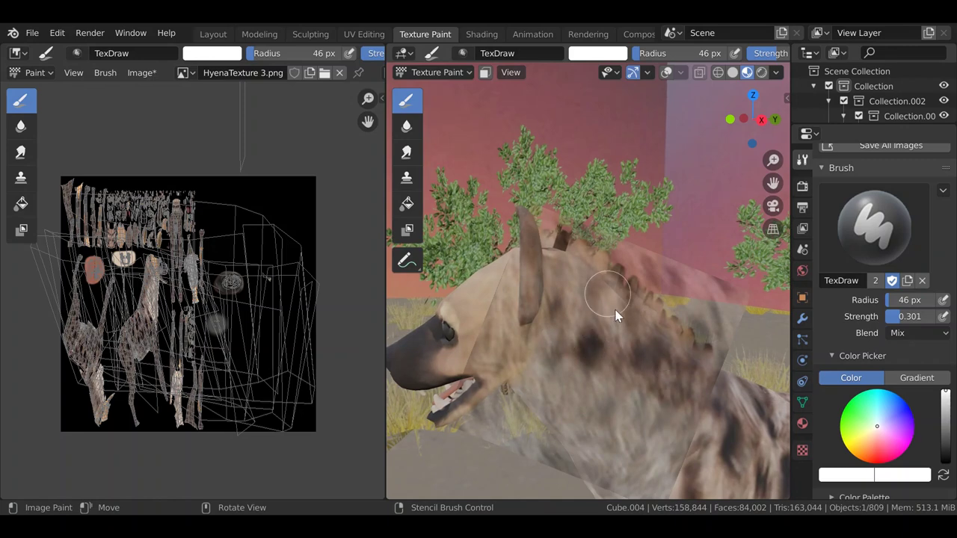
- Rotate the fur stencil and paint the upper neck behind the ear and along the mane
mouse_move(636, 326)
middle_mouse_down()
mouse_move(629, 321)
mouse_move(647, 332)
middle_mouse_up()
right_click_drag(647, 327, 661, 344, "ctrl")
mouse_move(633, 323)
middle_mouse_down("shift")
mouse_move(661, 361)
mouse_move(641, 362)
mouse_move(659, 373)
mouse_move(634, 355)
mouse_move(647, 366)
middle_mouse_up("shift")
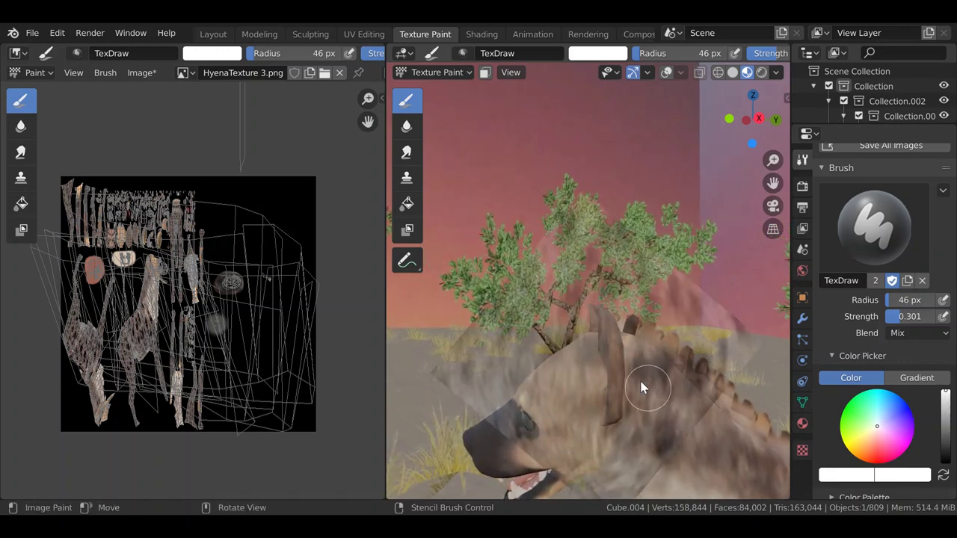
mouse_move(684, 388)
middle_mouse_down()
mouse_move(660, 364)
mouse_move(644, 366)
middle_mouse_up()
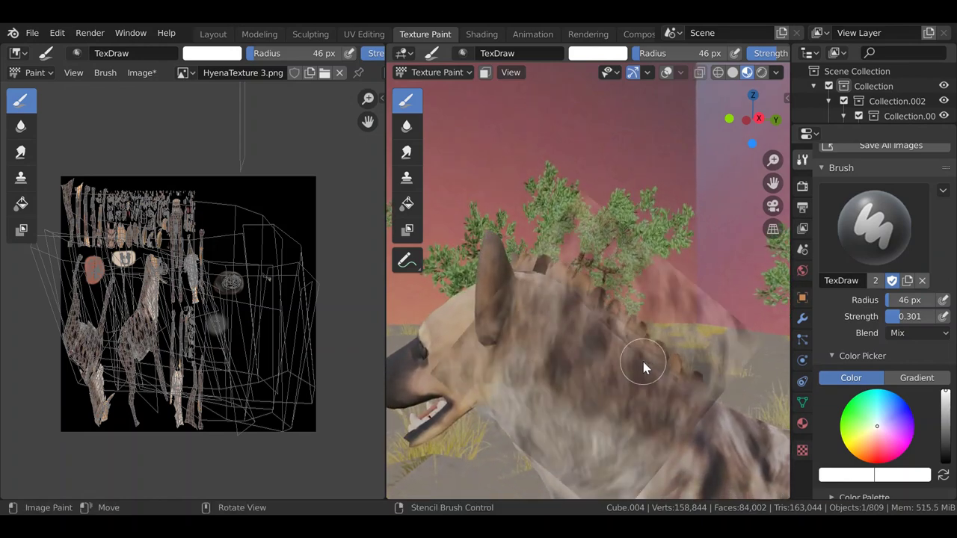
- Rotate the stencil again and paint fur over the front of the throat below the jaw
middle_click_drag(672, 395, 598, 305)
right_click_drag(689, 353, 554, 243, "ctrl")
middle_click_drag(680, 357, 658, 396)
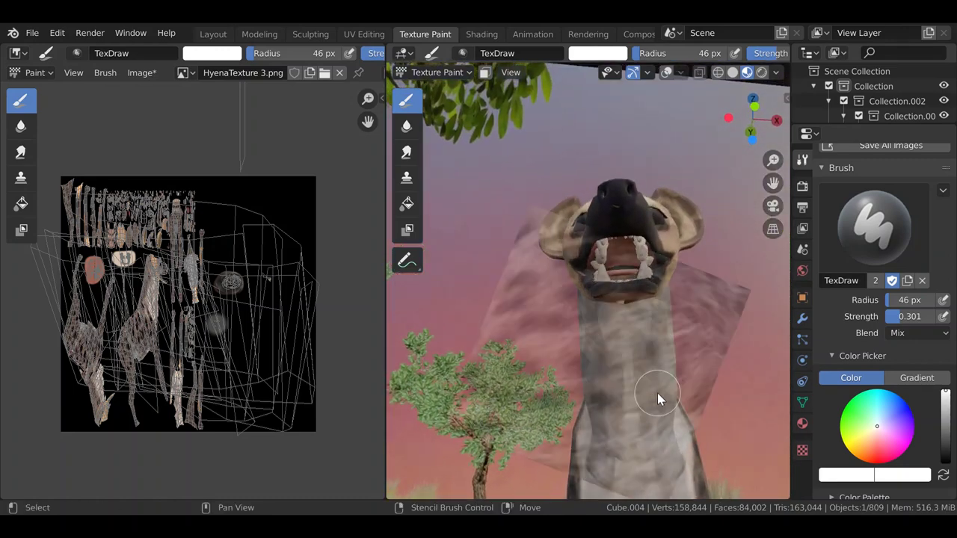
mouse_move(630, 381)
left_mouse_down()
mouse_move(632, 409)
mouse_move(632, 367)
left_mouse_up()
middle_click(633, 364, "shift")
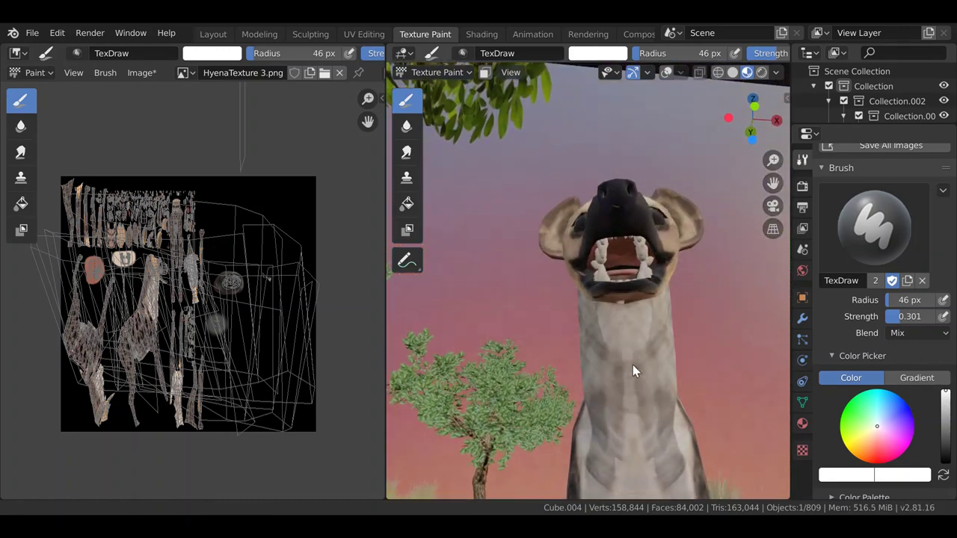
scroll(636, 404, "up", 2)
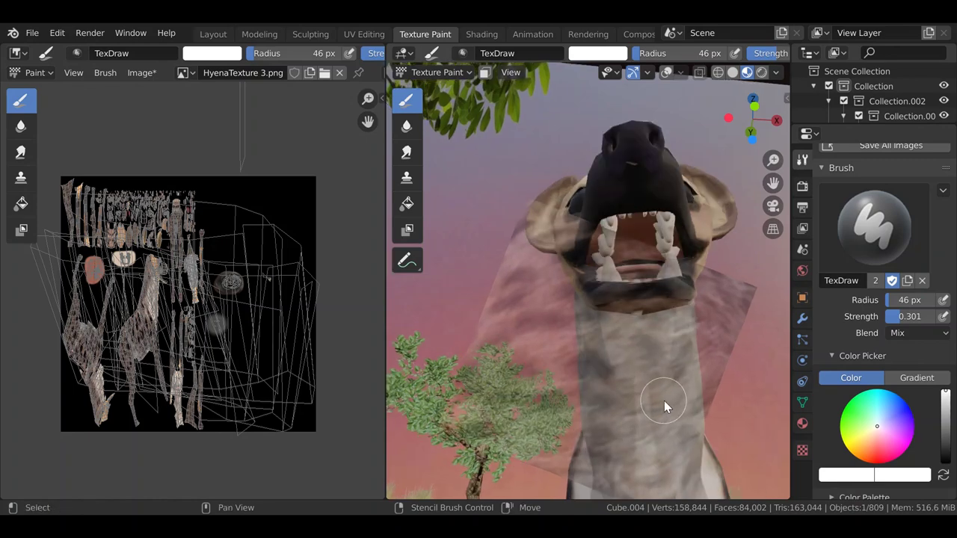
mouse_move(641, 400)
left_mouse_down()
mouse_move(649, 457)
mouse_move(640, 385)
left_mouse_up()
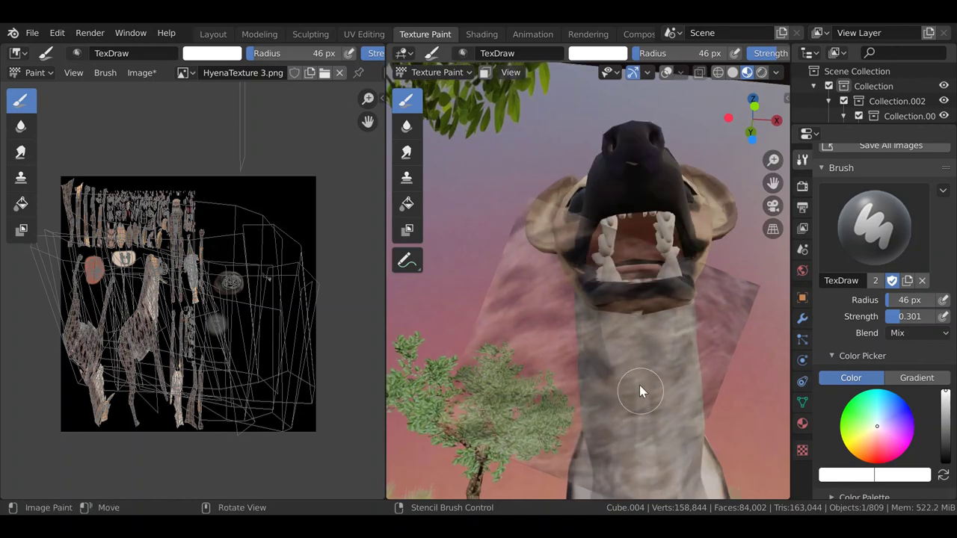
- Paint mottled fur down the throat and its side, from below the jaw towards the chest, realigning the stencil
middle_click_drag(639, 385, 655, 382)
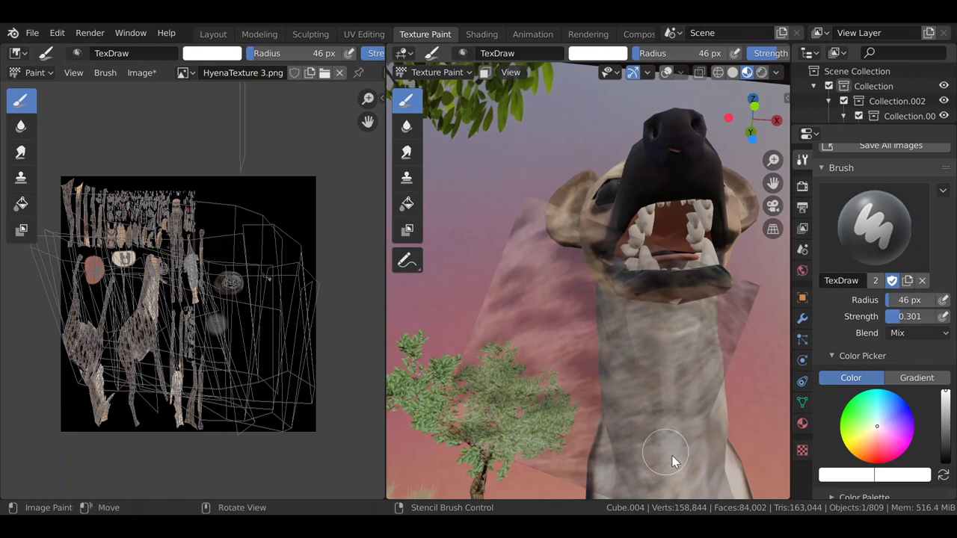
middle_click_drag(664, 390, 665, 400)
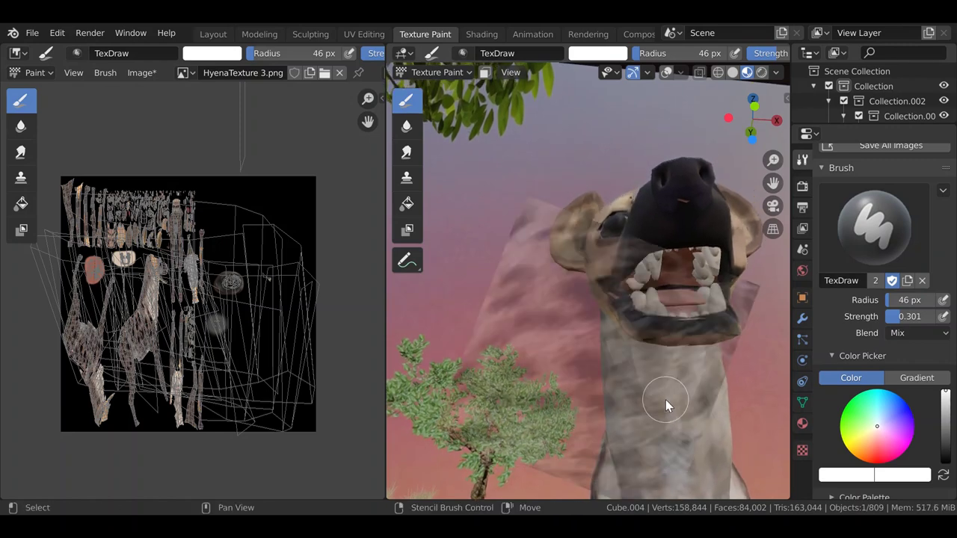
mouse_move(661, 385)
left_mouse_down()
mouse_move(636, 356)
mouse_move(638, 371)
mouse_move(632, 351)
mouse_move(684, 354)
mouse_move(666, 368)
left_mouse_up()
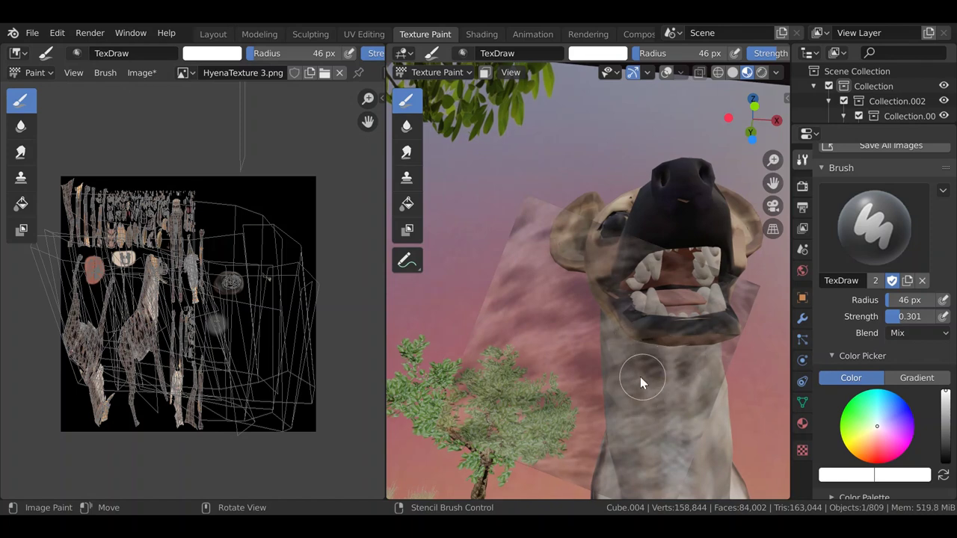
mouse_move(640, 377)
middle_mouse_down()
mouse_move(688, 392)
mouse_move(685, 364)
mouse_move(669, 390)
mouse_move(679, 404)
mouse_move(677, 370)
mouse_move(691, 352)
middle_mouse_up()
middle_click_drag(703, 354, 720, 324)
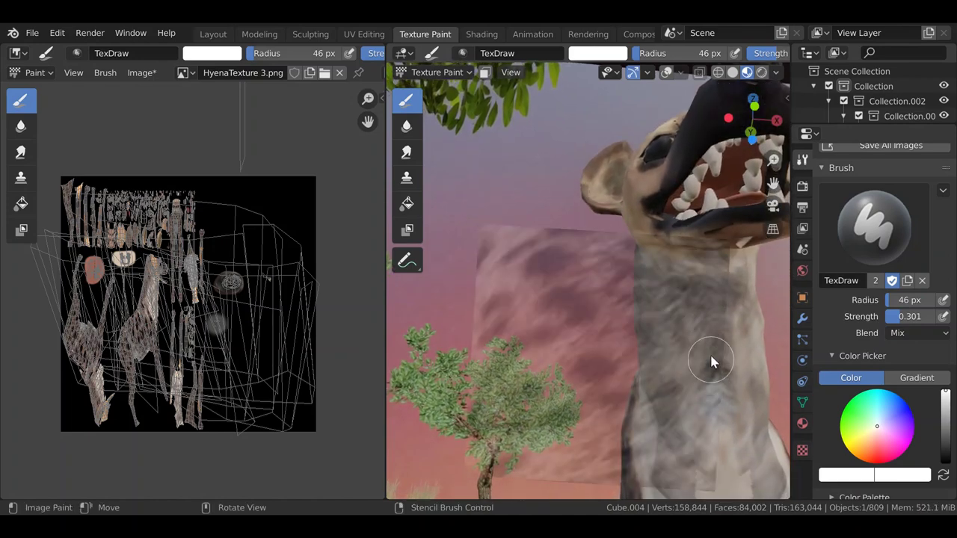
mouse_move(711, 362)
middle_mouse_down()
mouse_move(699, 352)
mouse_move(698, 374)
mouse_move(675, 342)
mouse_move(690, 379)
middle_mouse_up()
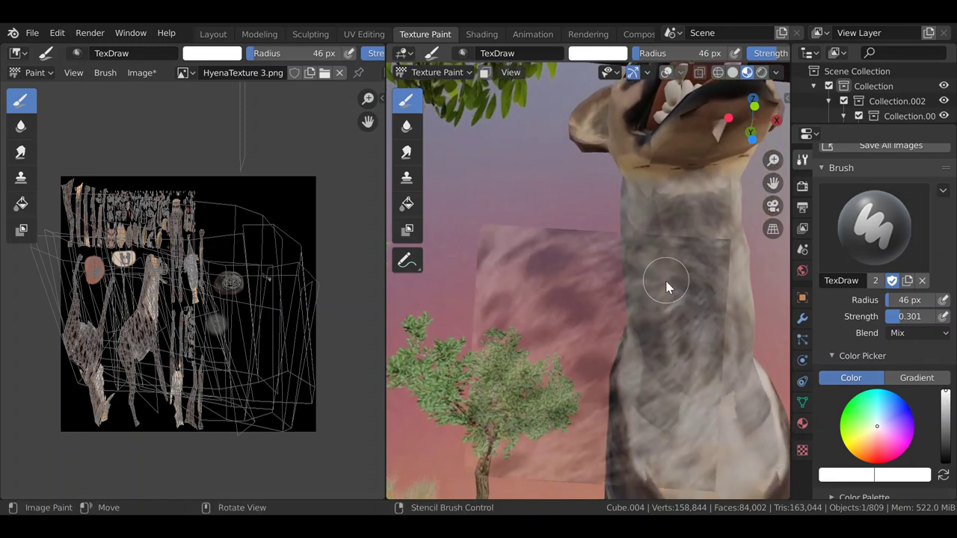
- Paint the spotted fur over the neck and shoulder on the opposite side of the hyena
middle_click_drag(670, 257, 725, 342)
scroll(636, 341, "up", 2)
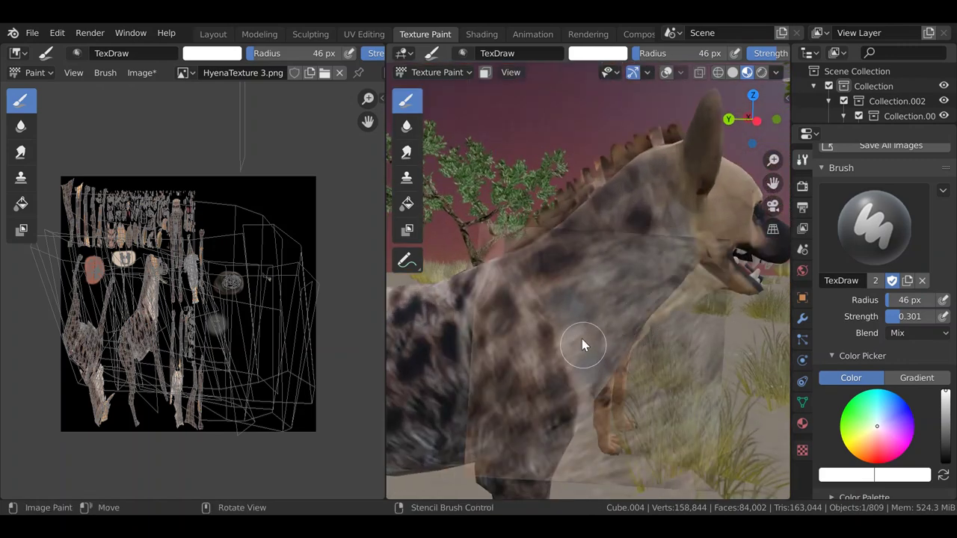
middle_click_drag(583, 344, 621, 348)
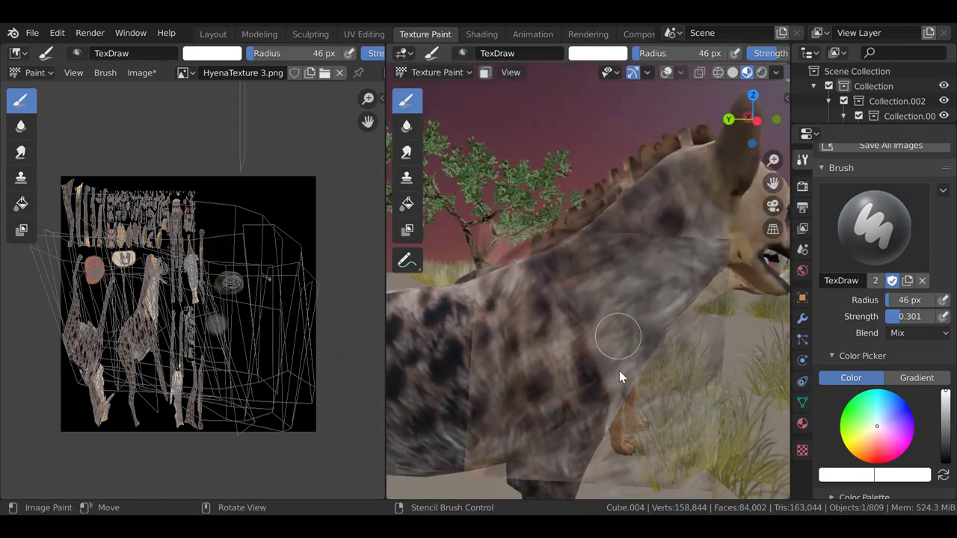
mouse_move(618, 385)
middle_mouse_down()
mouse_move(616, 352)
mouse_move(605, 348)
mouse_move(626, 333)
mouse_move(680, 335)
middle_mouse_up()
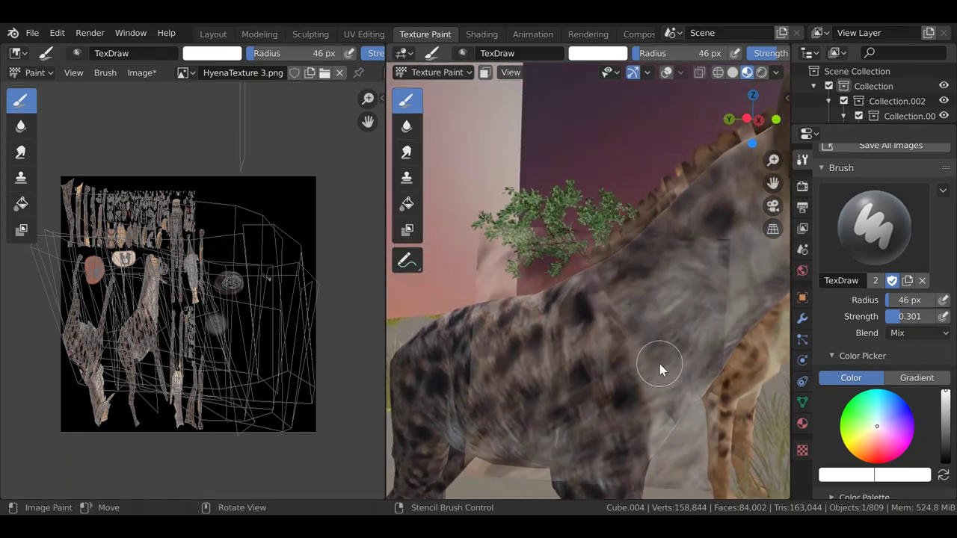
mouse_move(678, 336)
middle_mouse_down()
mouse_move(661, 334)
mouse_move(662, 367)
middle_mouse_up()
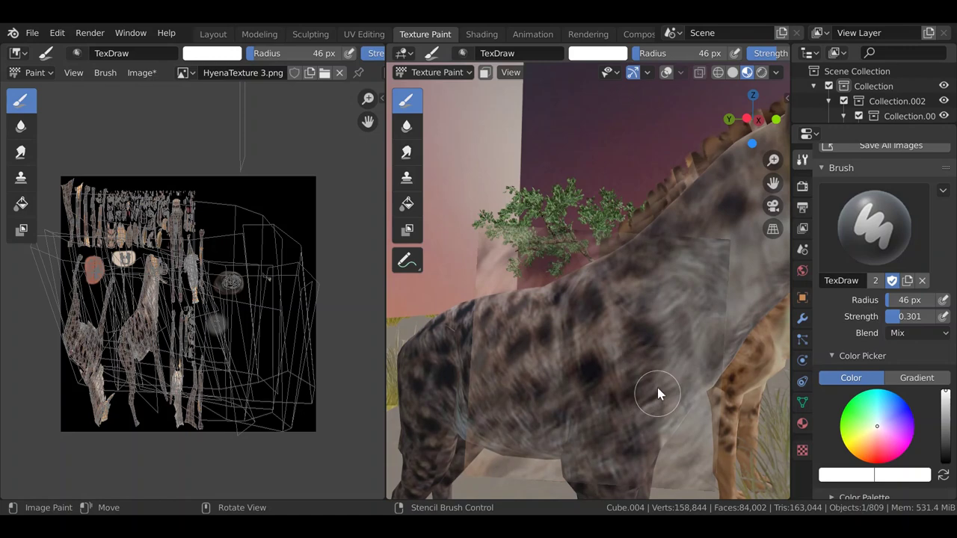
- Paint the fur stencil over the chest, the area between the front legs and the adjoining lower shoulder
middle_click_drag(656, 422, 627, 366)
scroll(628, 370, "down", 4)
middle_click_drag(698, 365, 628, 346)
scroll(642, 351, "up", 3)
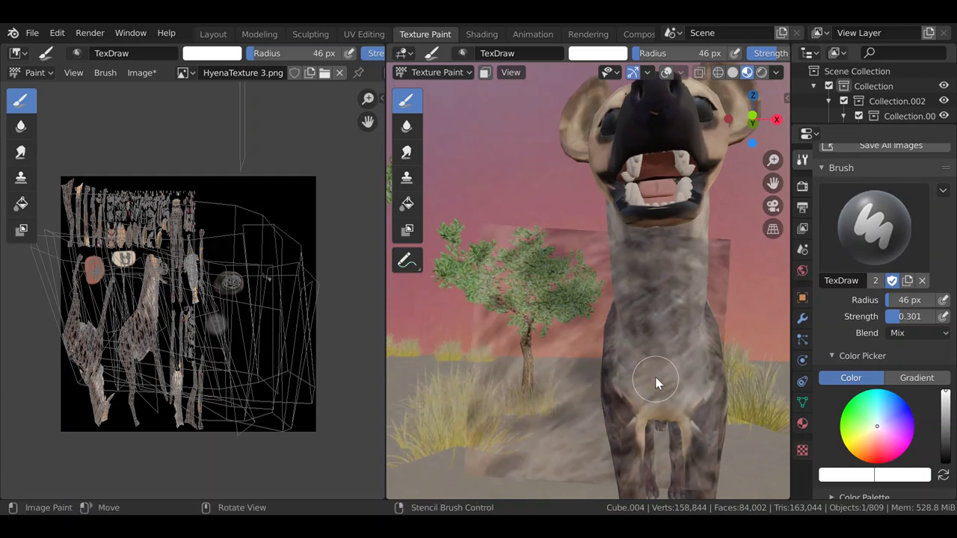
mouse_move(644, 383)
middle_mouse_down("shift")
mouse_move(656, 370)
mouse_move(650, 321)
middle_mouse_up("shift")
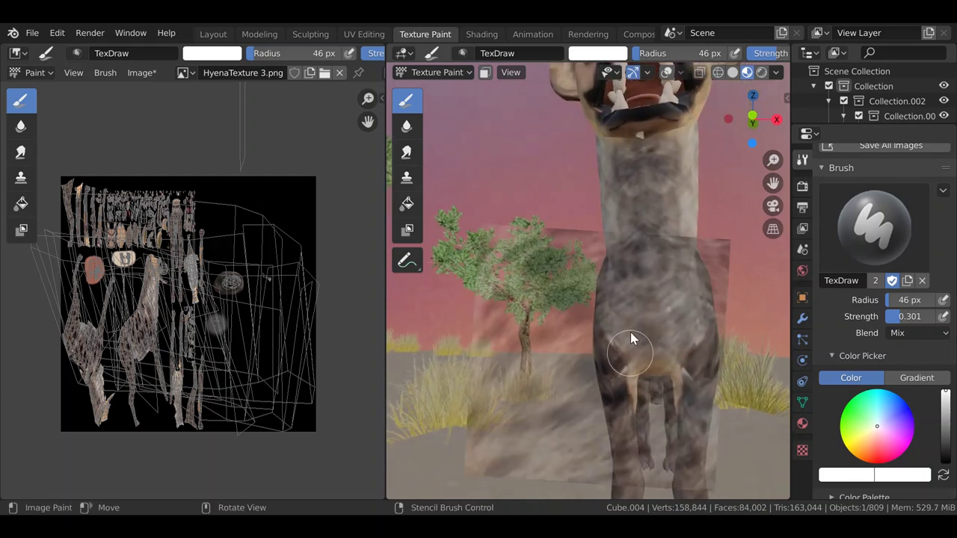
left_click_drag(631, 332, 651, 313)
mouse_move(652, 313)
middle_mouse_down("shift")
mouse_move(643, 344)
mouse_move(636, 327)
mouse_move(677, 348)
mouse_move(691, 340)
mouse_move(651, 321)
mouse_move(659, 307)
middle_mouse_up("shift")
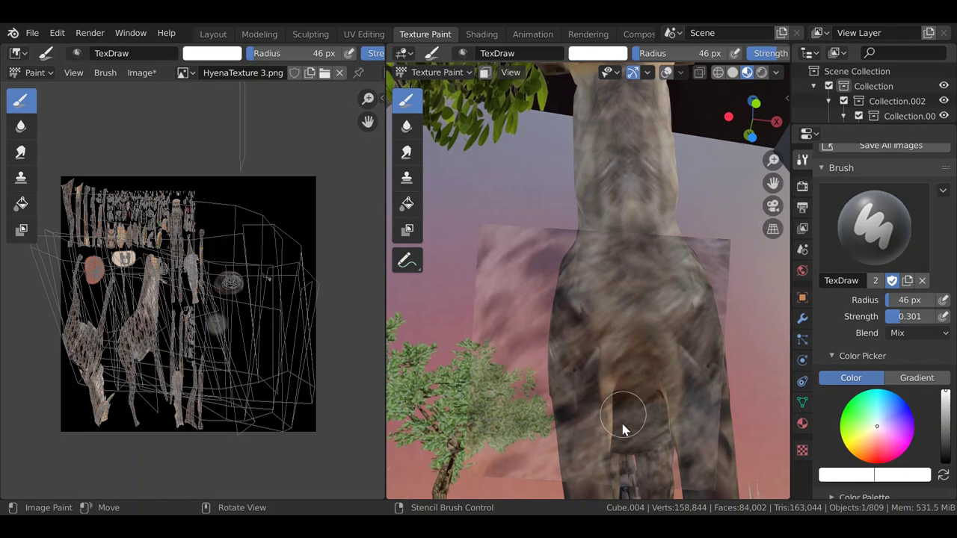
mouse_move(678, 338)
middle_mouse_down()
mouse_move(661, 378)
mouse_move(535, 378)
mouse_move(570, 370)
mouse_move(593, 394)
mouse_move(586, 397)
middle_mouse_up()
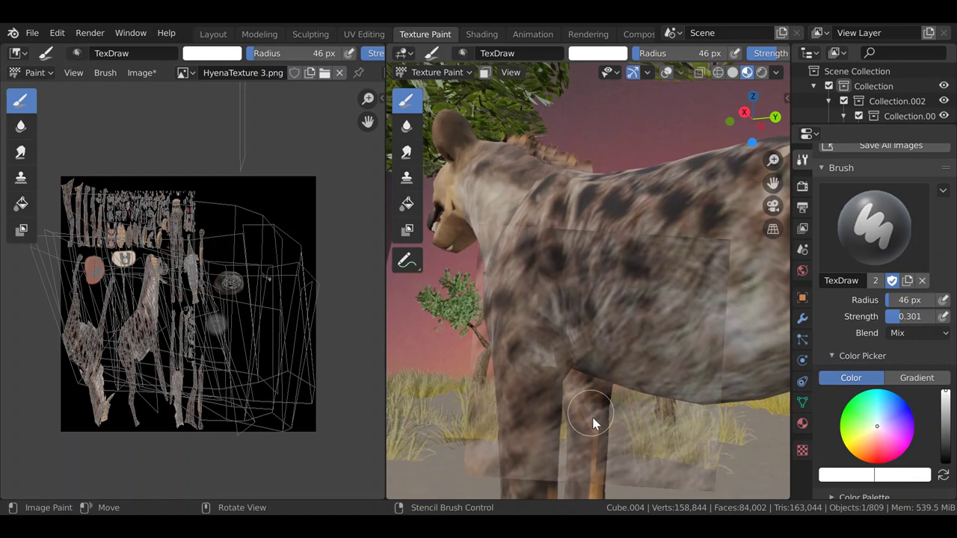
mouse_move(601, 401)
middle_mouse_down()
mouse_move(613, 388)
mouse_move(572, 404)
mouse_move(579, 403)
middle_mouse_up()
- Switch the brush's stencil texture to Texture.002
scroll(895, 356, "down", 10)
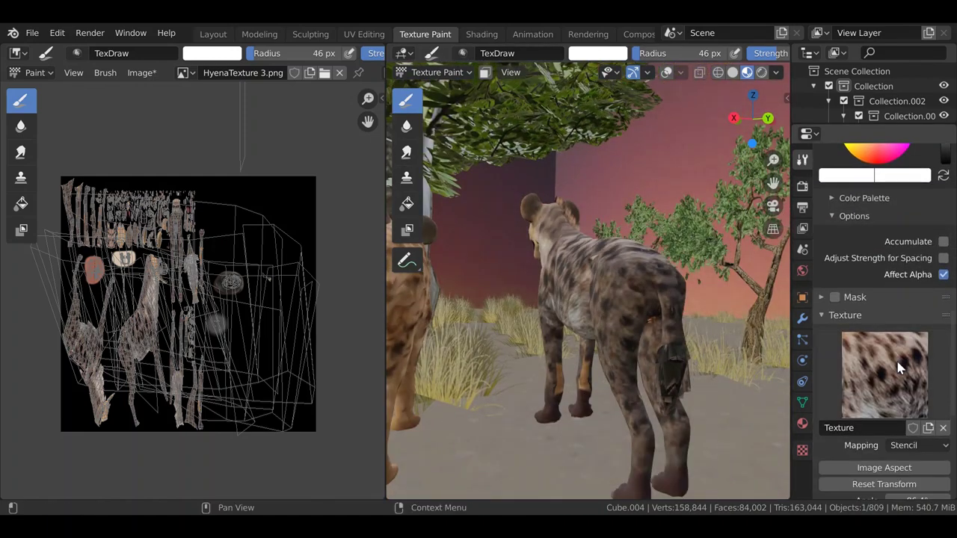
scroll(897, 362, "down", 4)
left_click(899, 326)
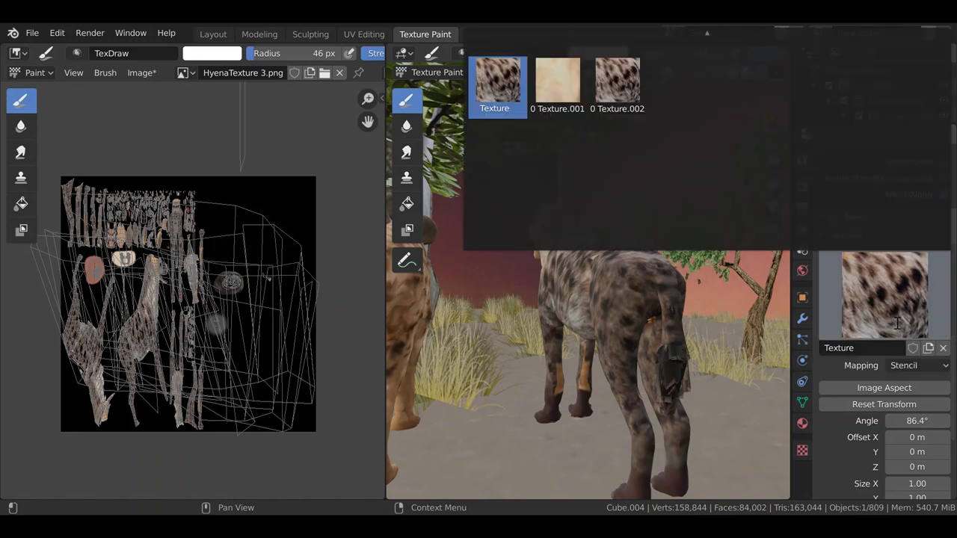
left_click(617, 84)
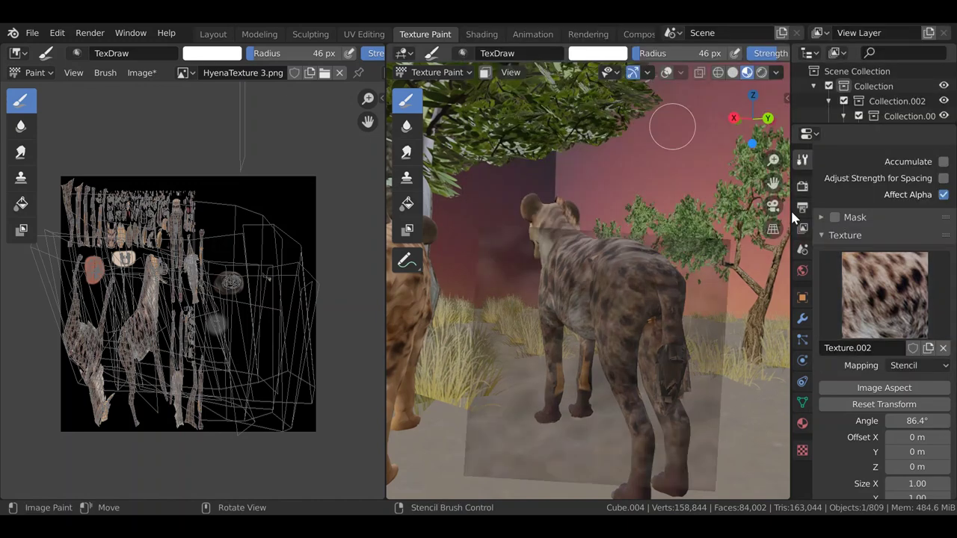
scroll(892, 381, "down", 9)
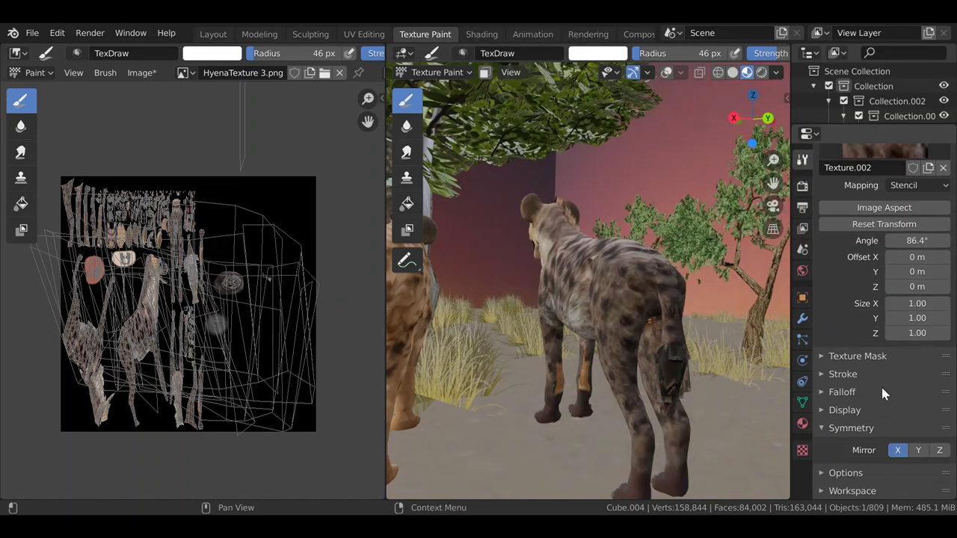
- Paint mottled fur over the seam between the hyena's neck base and shoulder to blend them
middle_click_drag(636, 288, 713, 300)
scroll(712, 301, "up", 5)
middle_click_drag(641, 275, 591, 275)
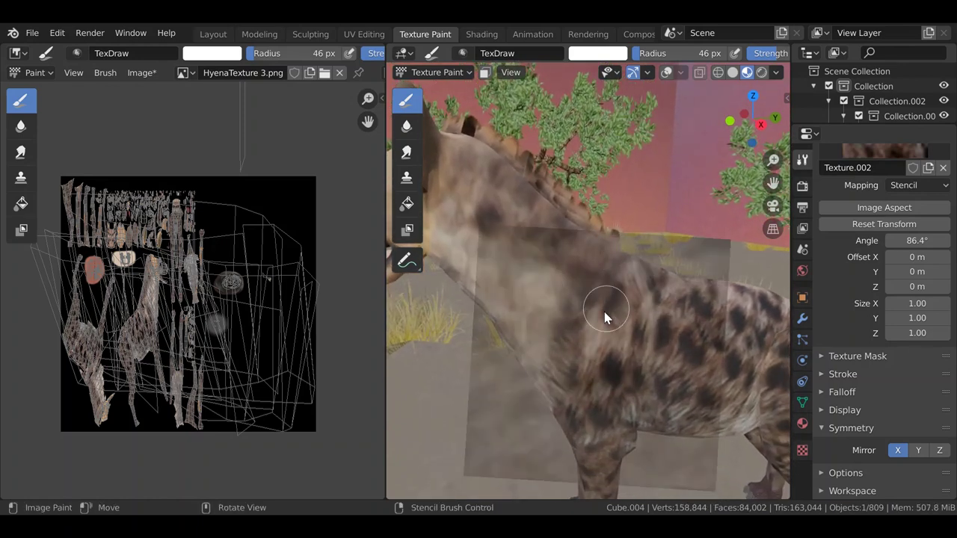
middle_click_drag(604, 314, 629, 276)
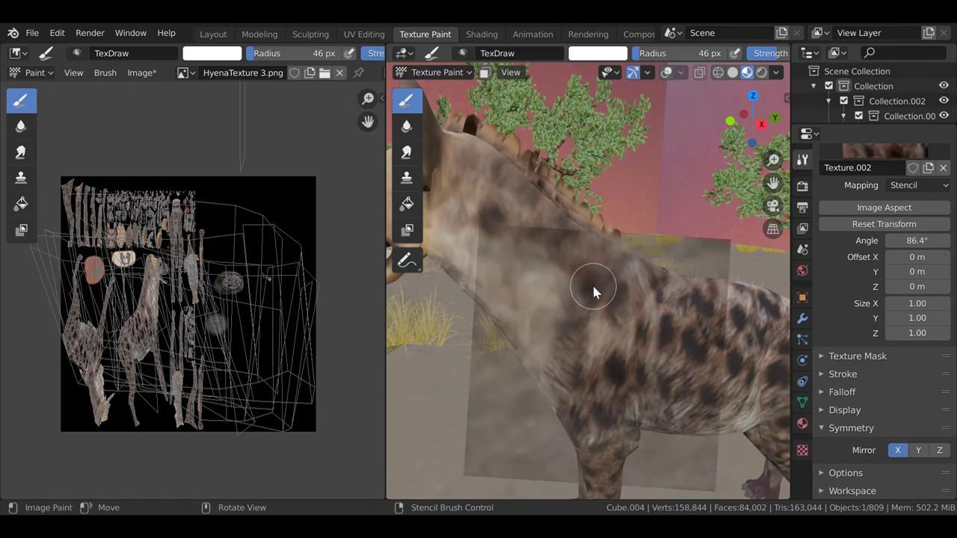
mouse_move(603, 309)
left_mouse_down()
mouse_move(600, 342)
mouse_move(625, 311)
left_mouse_up()
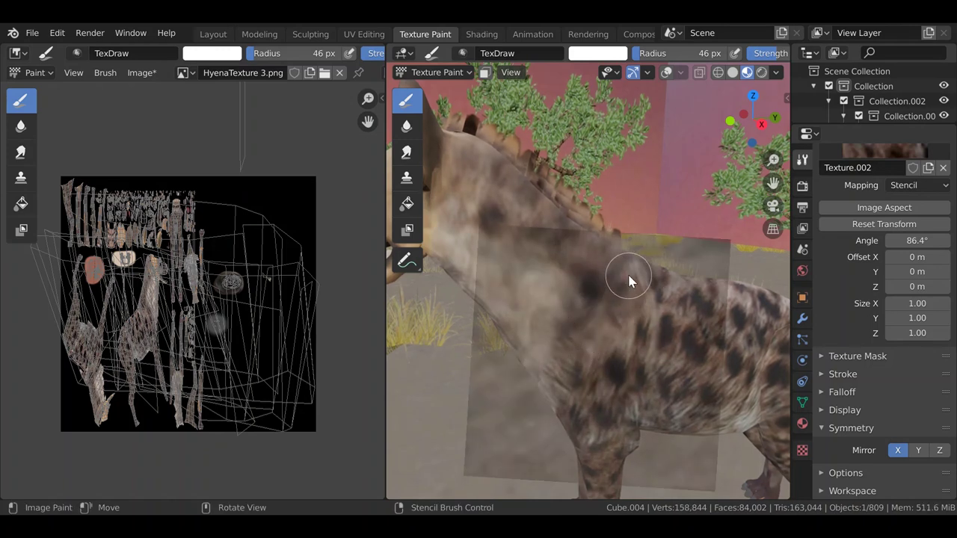
middle_click_drag(608, 329, 602, 311)
scroll(602, 311, "down", 2)
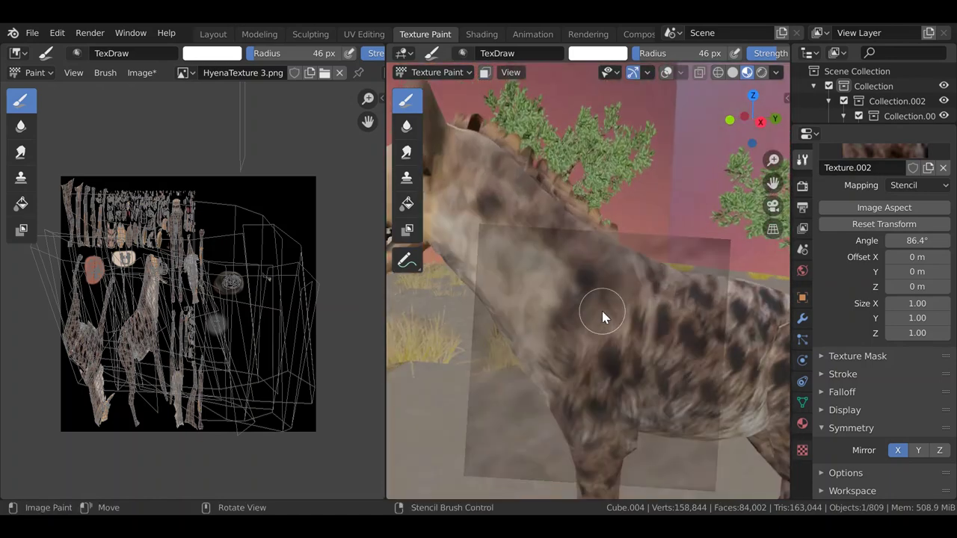
- Switch the brush's stencil texture to Texture, the sharper spotted fur image, for the neck and shoulder area
scroll(602, 311, "up", 4)
scroll(918, 252, "up", 3)
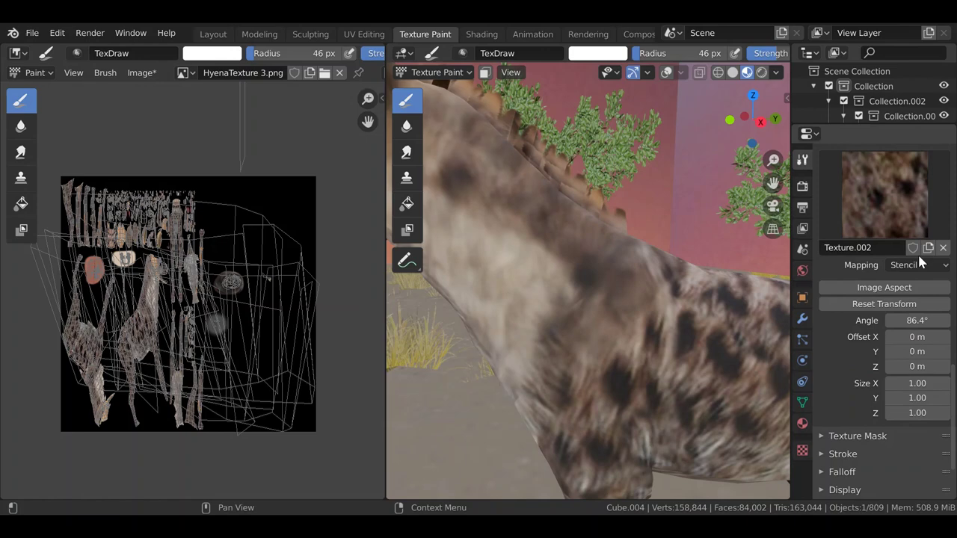
left_click(869, 185)
left_click(507, 294)
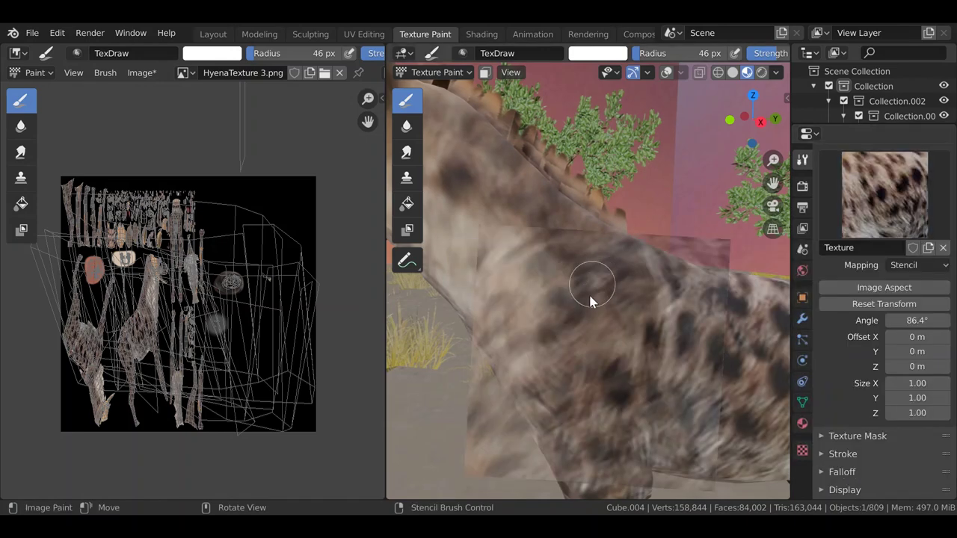
middle_click_drag(622, 280, 639, 267)
scroll(625, 278, "down", 8)
scroll(672, 278, "up", 6)
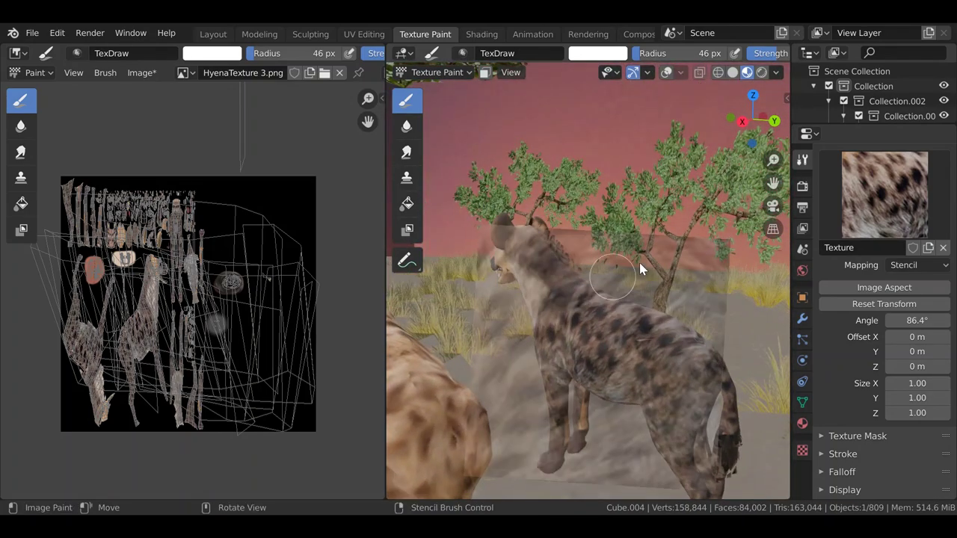
- Switch the brush's stencil texture to Texture.002 and begin covering the tan strip on the inner front leg
left_click(878, 207)
left_click(618, 281)
scroll(624, 344, "up", 2)
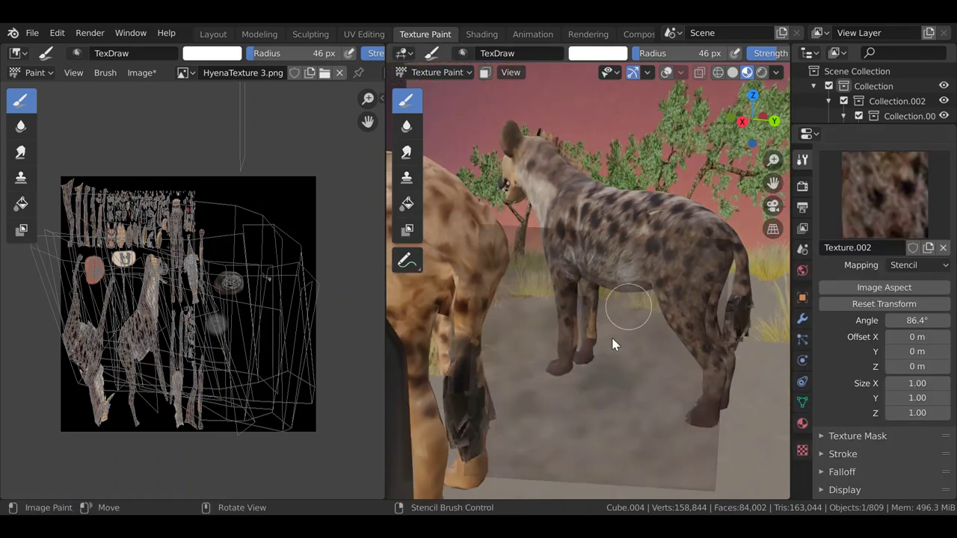
scroll(598, 366, "up", 3)
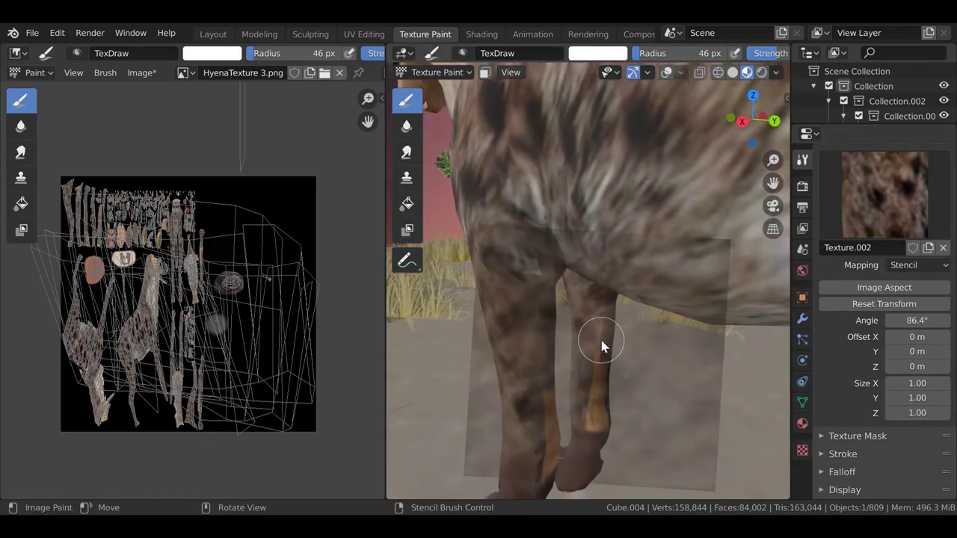
scroll(873, 278, "down", 1)
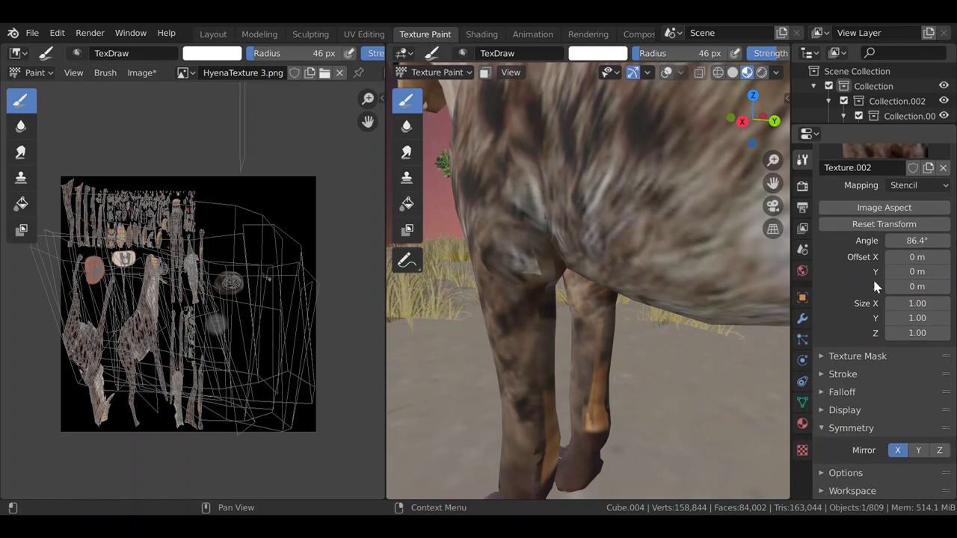
- Set the brush strength to 1.000 and cover the tan strip along the inner front leg with dark mottled fur
scroll(912, 385, "up", 8)
scroll(912, 381, "up", 10)
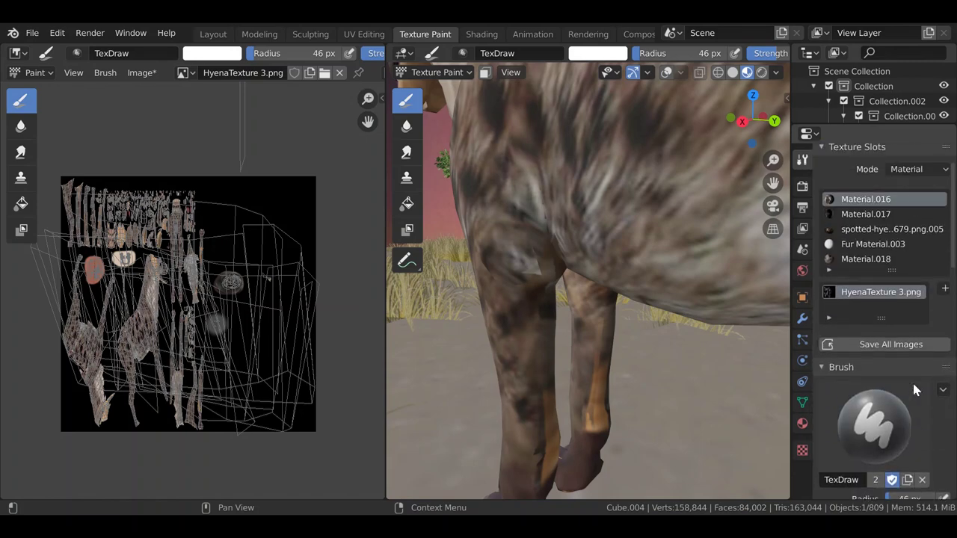
scroll(911, 380, "down", 4)
scroll(912, 383, "up", 1)
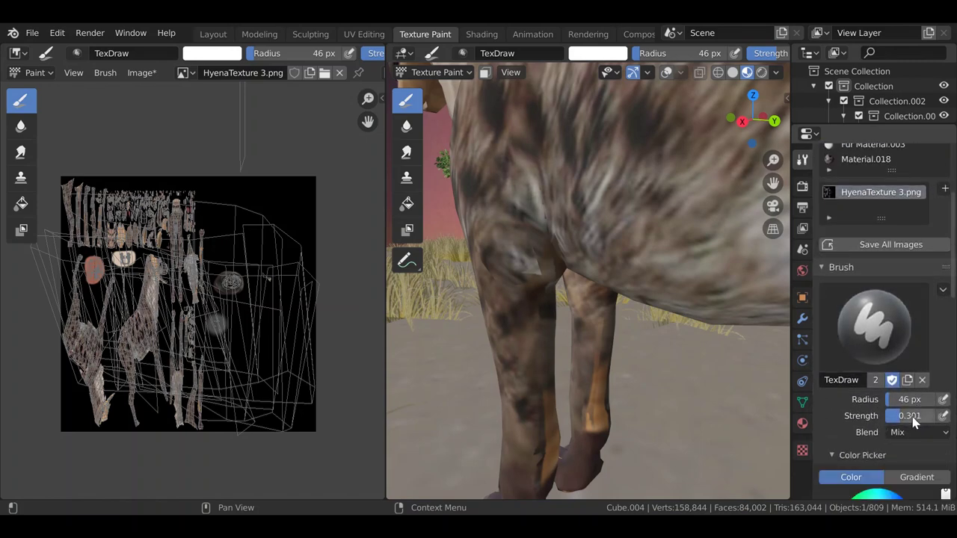
left_click_drag(913, 416, 953, 417)
mouse_move(649, 416)
left_mouse_down()
mouse_move(603, 408)
mouse_move(593, 412)
mouse_move(599, 426)
left_mouse_up()
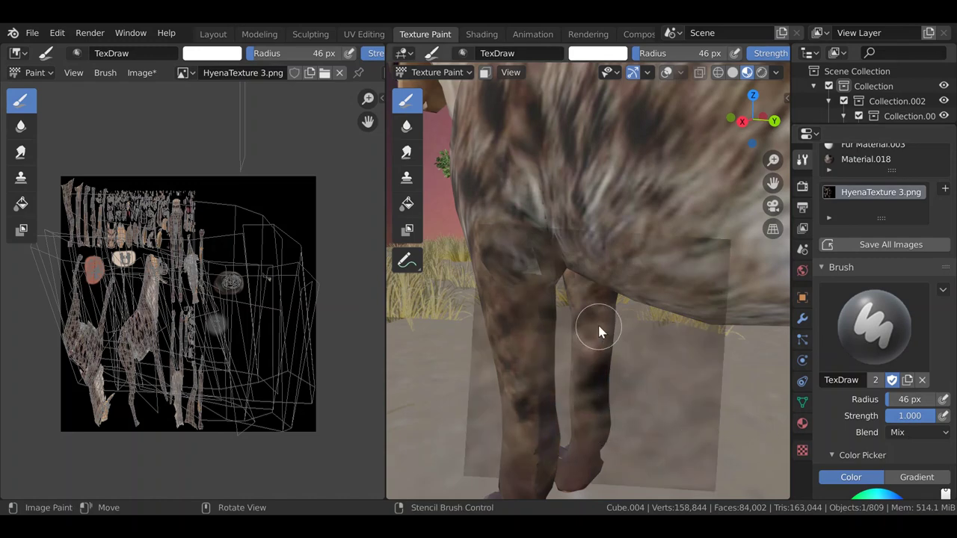
middle_click_drag(617, 340, 700, 342)
middle_click_drag(647, 314, 665, 337, "shift")
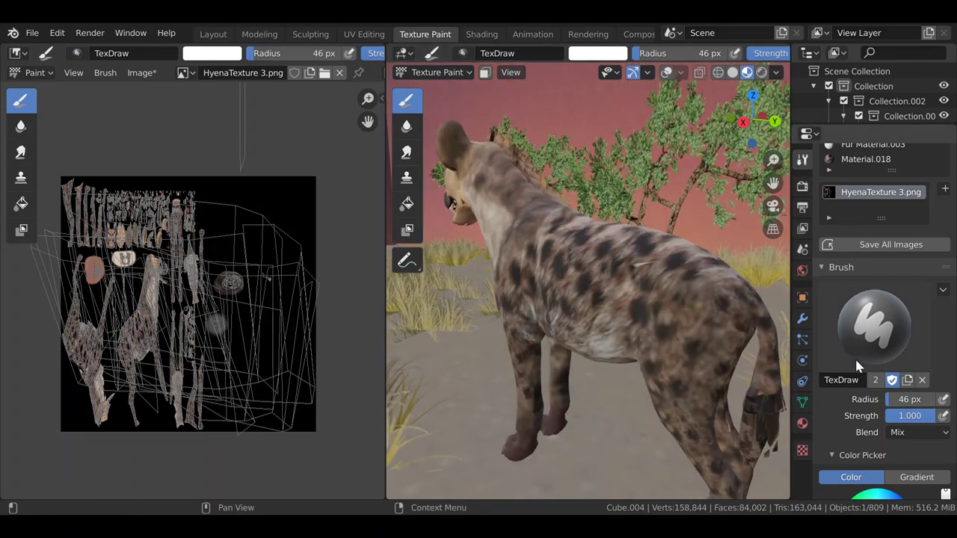
- Load TanEar.png as the image of the brush's Texture.002 for painting the ears
scroll(831, 320, "down", 12)
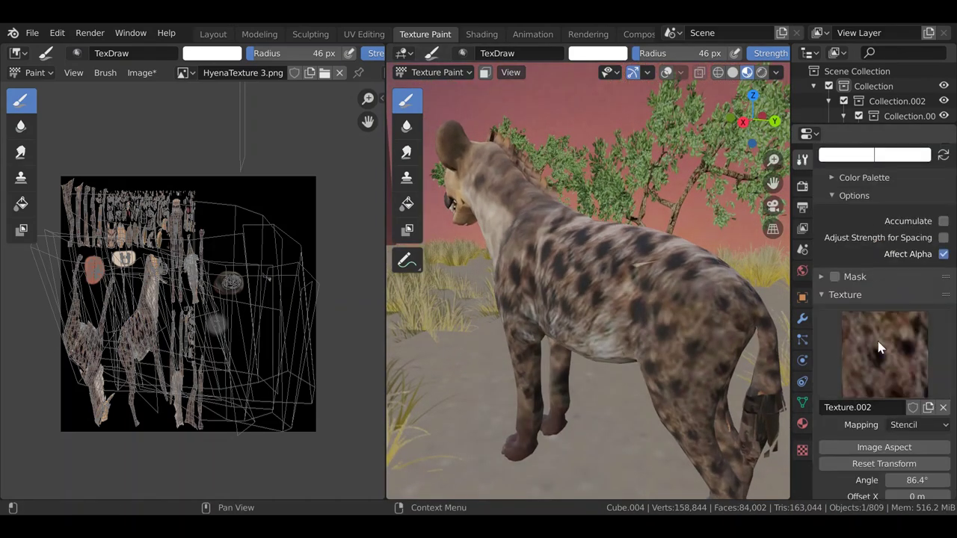
left_click(802, 450)
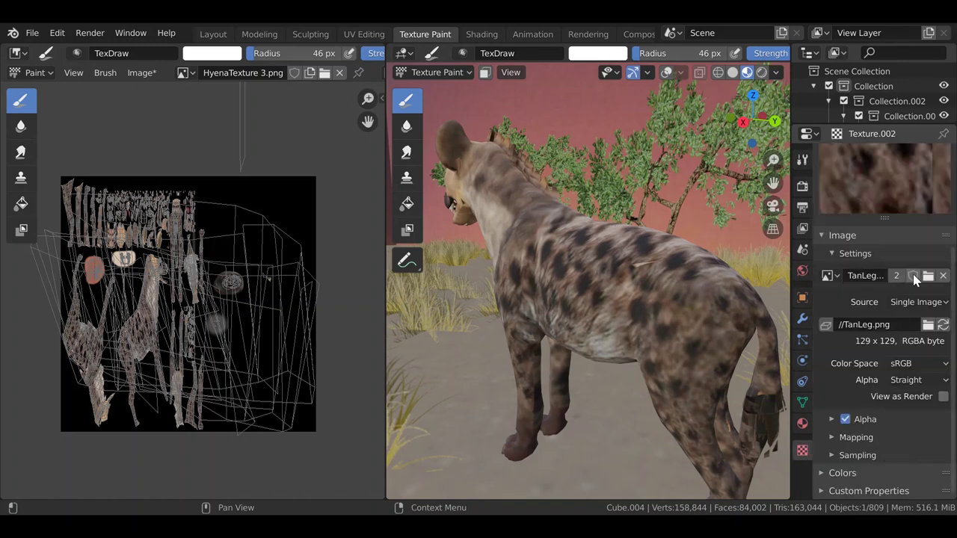
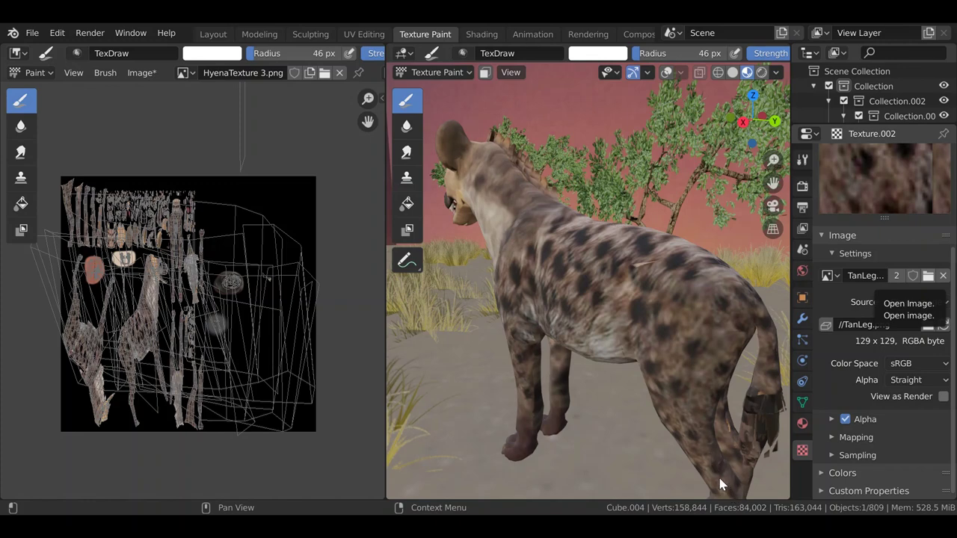
middle_click_drag(720, 485, 646, 312)
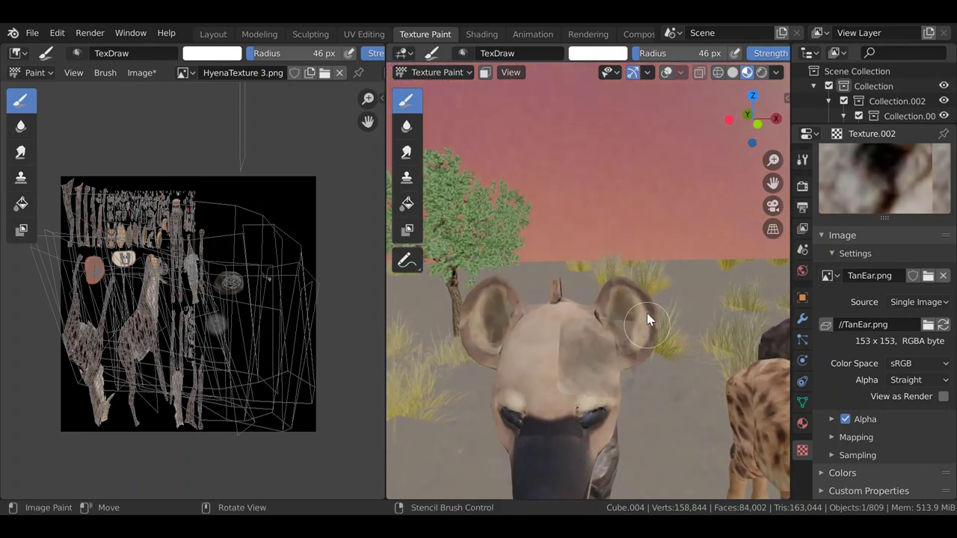
- Rotate the ear stencil to fit the ear and paint its dark centre and light fur onto the inner ear
right_click_drag(634, 316, 637, 403, "ctrl")
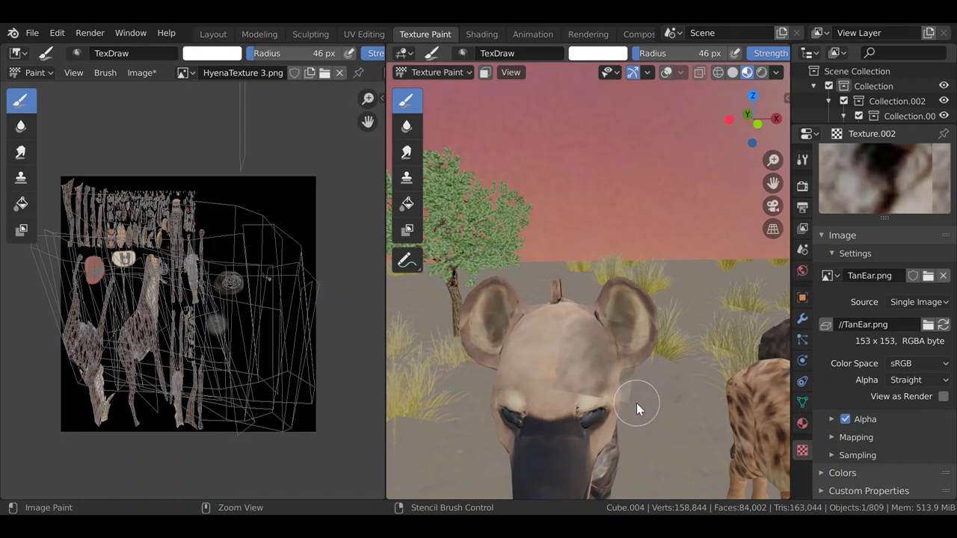
middle_click_drag(653, 340, 635, 362)
mouse_move(624, 319)
middle_mouse_down()
mouse_move(644, 318)
mouse_move(632, 314)
middle_mouse_up()
scroll(645, 314, "up", 2)
middle_click_drag(612, 347, 623, 345, "shift")
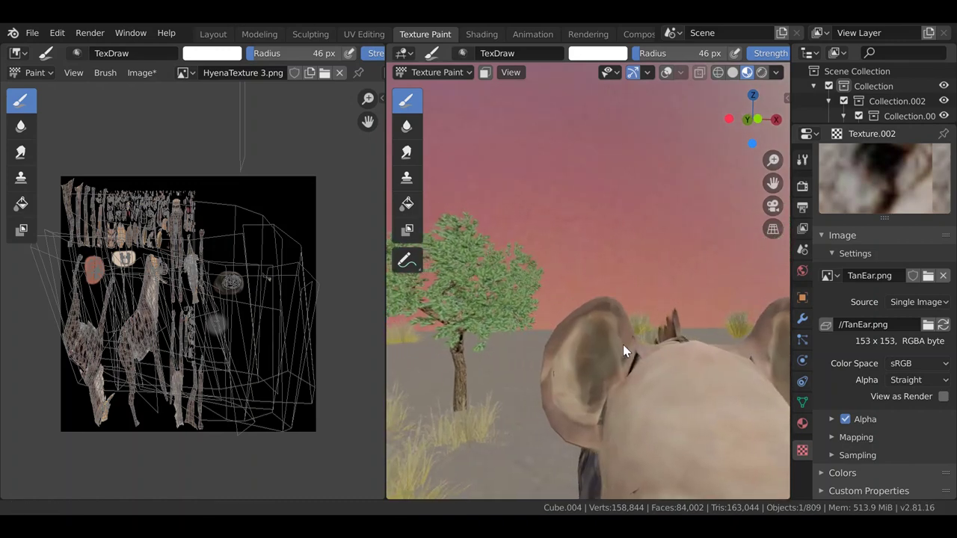
mouse_move(623, 345)
left_mouse_down()
mouse_move(610, 366)
mouse_move(603, 350)
mouse_move(612, 317)
left_mouse_up()
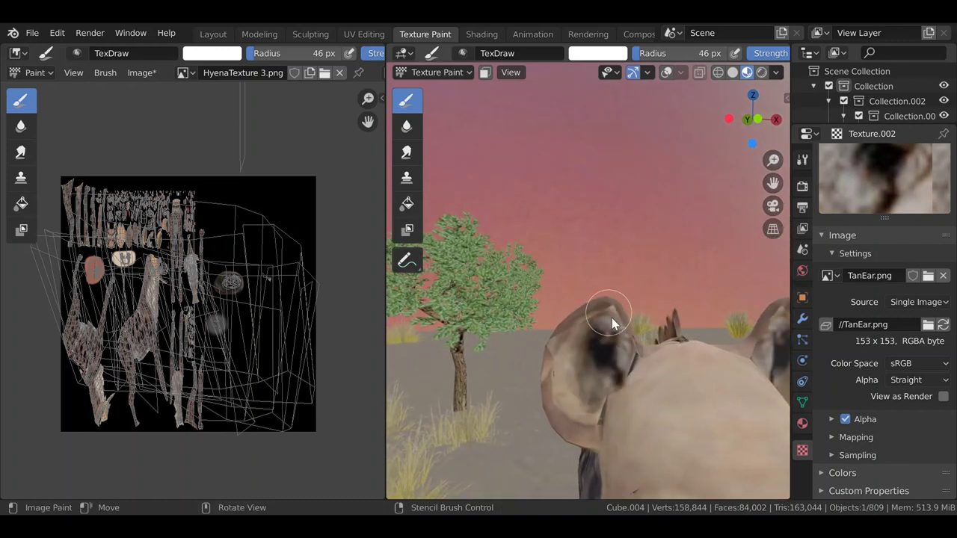
middle_click_drag(608, 341, 607, 358)
mouse_move(607, 359)
left_mouse_down()
mouse_move(589, 341)
mouse_move(596, 334)
mouse_move(578, 399)
left_mouse_up()
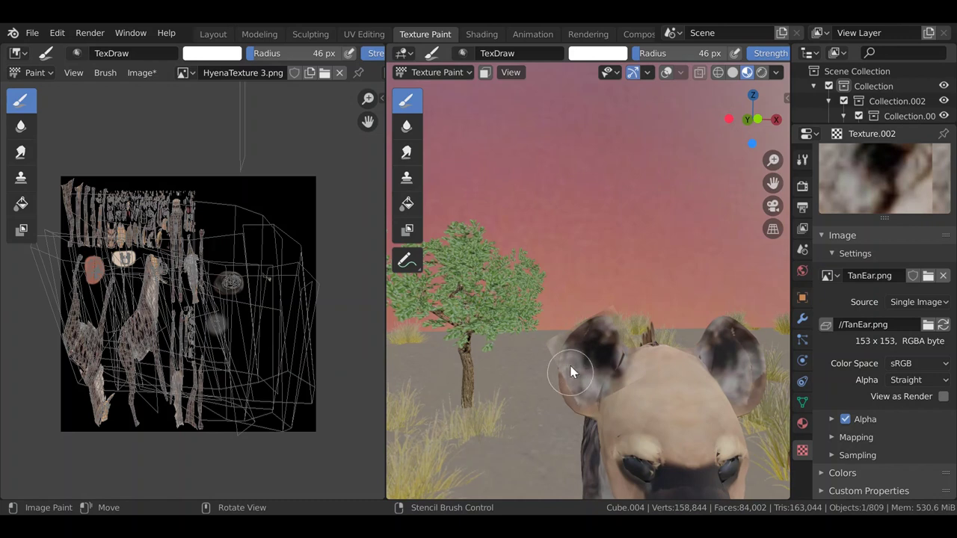
- Extend the ear fur texture over the outer and upper rim of the inner ear
middle_click_drag(570, 371, 577, 357)
mouse_move(577, 358)
left_mouse_down()
mouse_move(591, 347)
mouse_move(600, 381)
mouse_move(608, 312)
left_mouse_up()
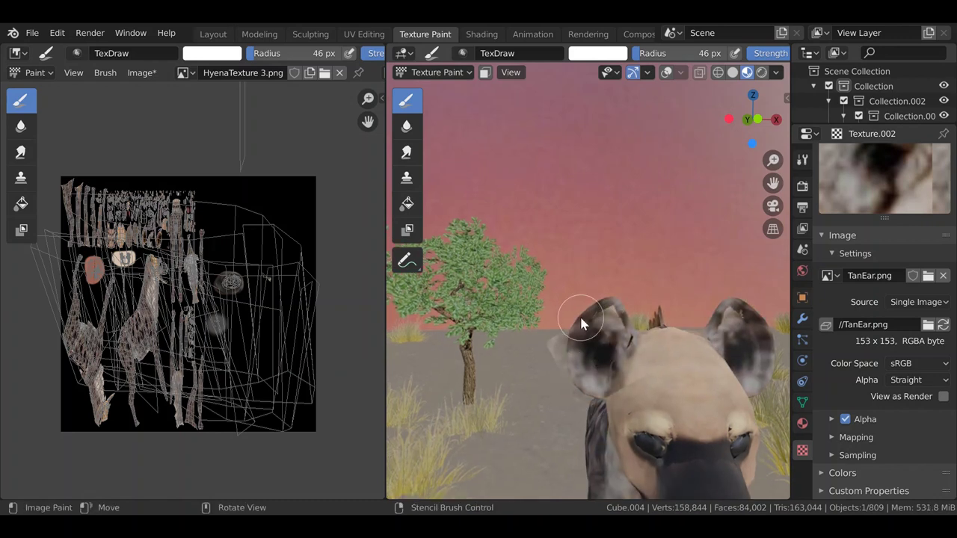
middle_click_drag(581, 321, 577, 384)
left_click_drag(575, 358, 577, 351)
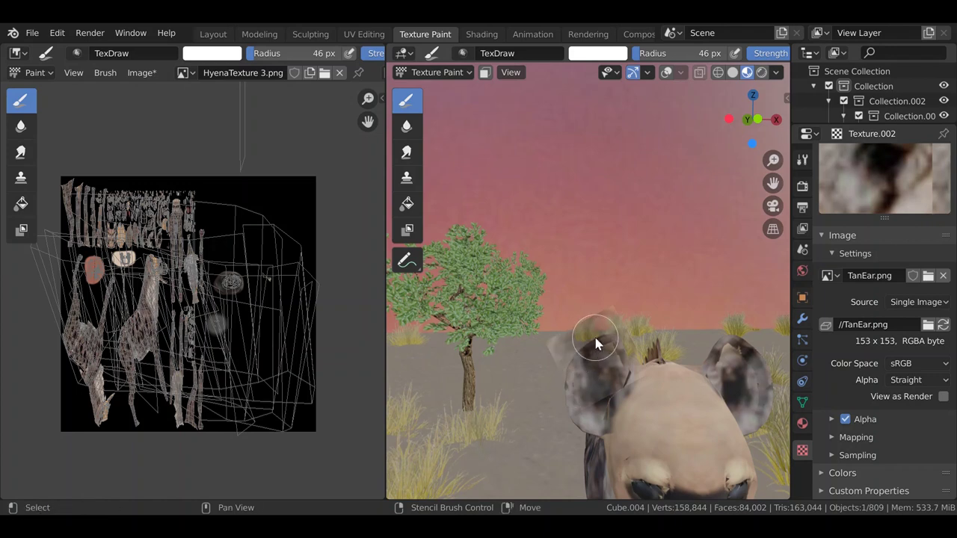
middle_click_drag(596, 339, 591, 335, "shift")
left_click_drag(569, 355, 593, 329)
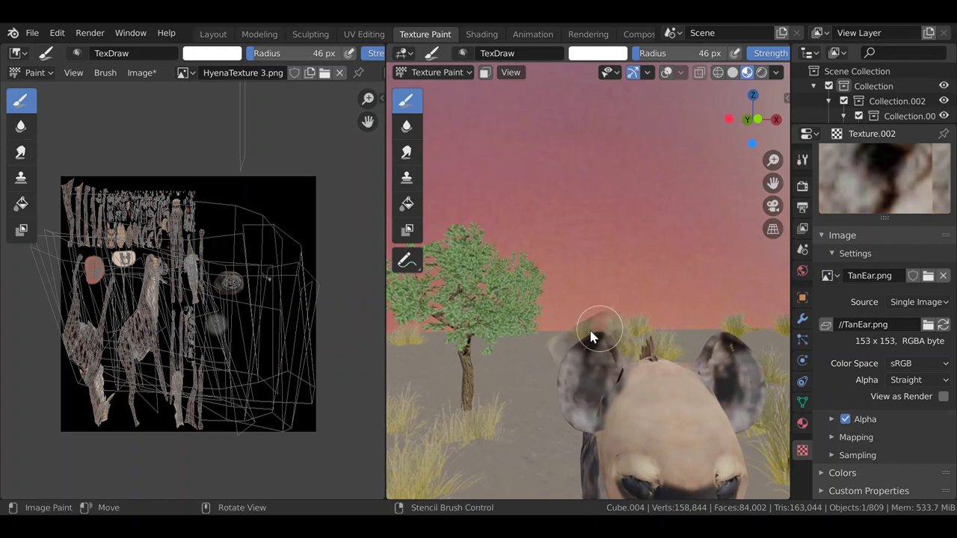
- Rotate the ear stencil again and fill in the remaining edge of the inner ear, undoing a stray dab
mouse_move(592, 337)
middle_mouse_down()
mouse_move(609, 363)
mouse_move(632, 366)
mouse_move(603, 354)
middle_mouse_up()
right_click_drag(615, 363, 609, 325, "ctrl")
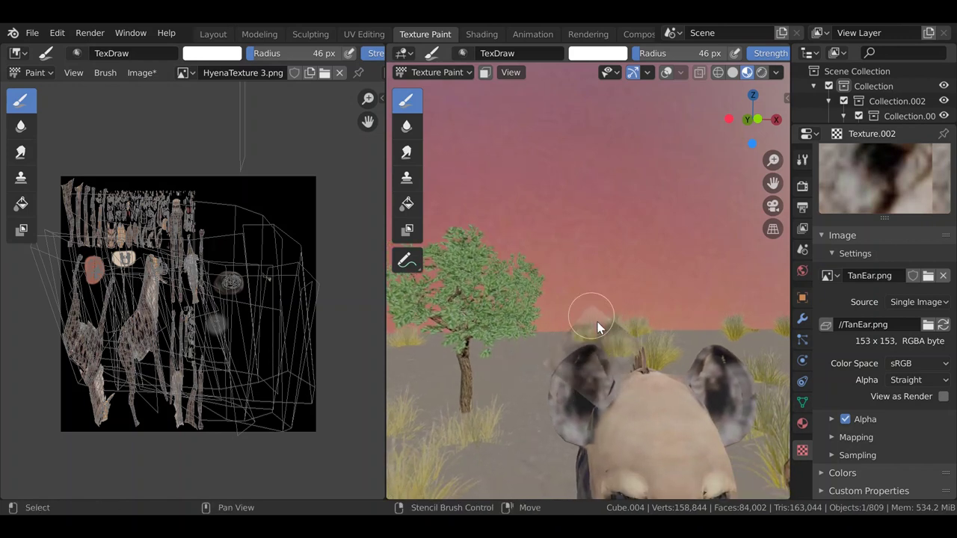
mouse_move(600, 327)
middle_mouse_down()
mouse_move(623, 342)
mouse_move(619, 373)
middle_mouse_up()
left_click(607, 375)
key("ctrl+z")
left_click(605, 371)
left_click_drag(619, 373, 620, 362)
middle_click_drag(598, 387, 614, 374, "shift")
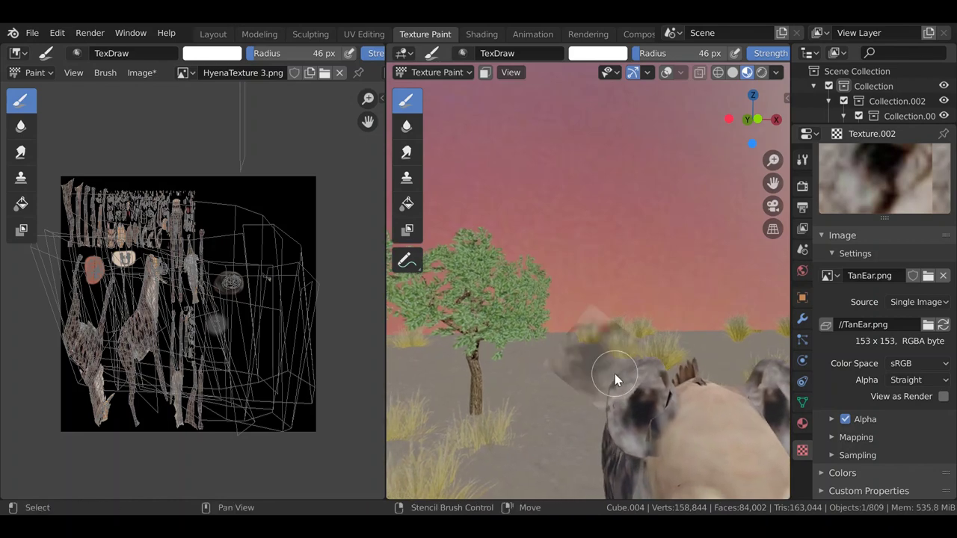
- Paint the ear fur texture over the backs of the ears and inspect the ears from the front and behind
middle_click_drag(655, 349, 477, 363, "shift")
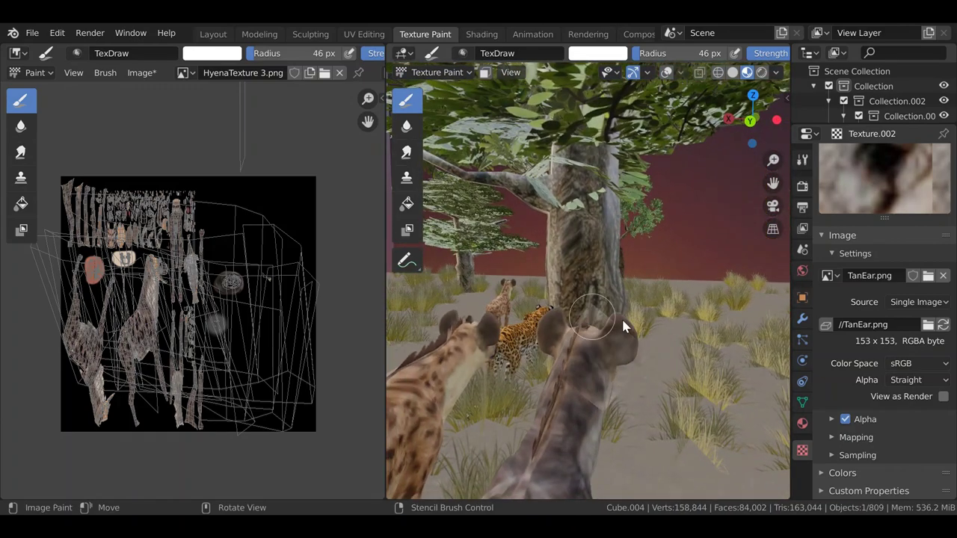
mouse_move(647, 326)
middle_mouse_down()
mouse_move(541, 336)
mouse_move(459, 319)
mouse_move(546, 329)
mouse_move(647, 373)
mouse_move(612, 338)
mouse_move(618, 364)
middle_mouse_up()
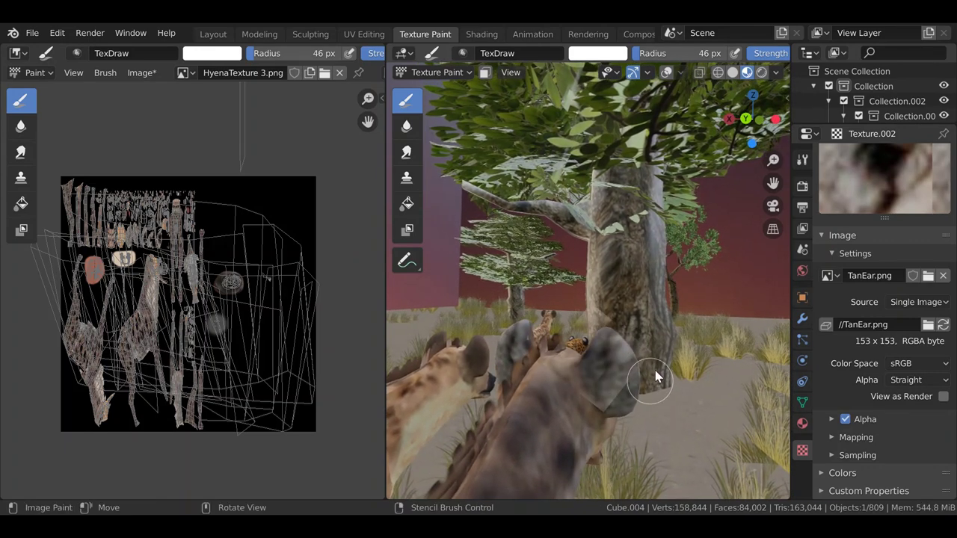
middle_click_drag(655, 370, 477, 377)
scroll(477, 376, "down", 3)
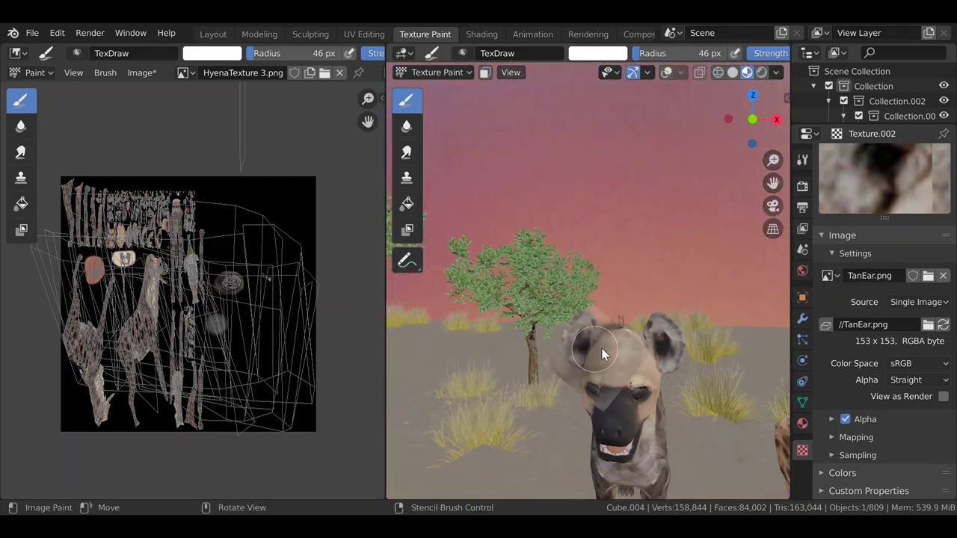
scroll(602, 352, "down", 3)
middle_click_drag(602, 353, 553, 340)
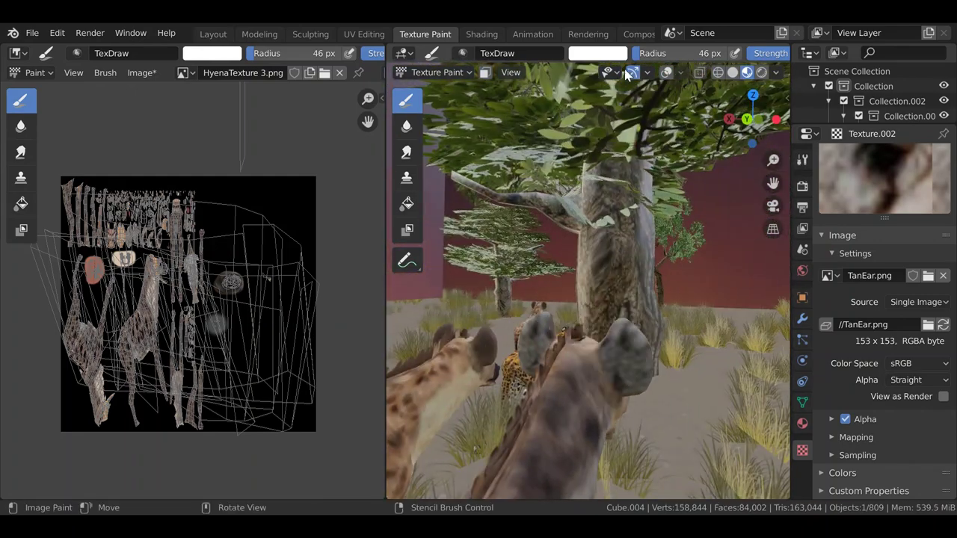
- Darken the brush colour to a value of 0.724 and repaint the backs of the ears in the darker fur
left_click(610, 54)
left_click_drag(697, 70, 696, 99)
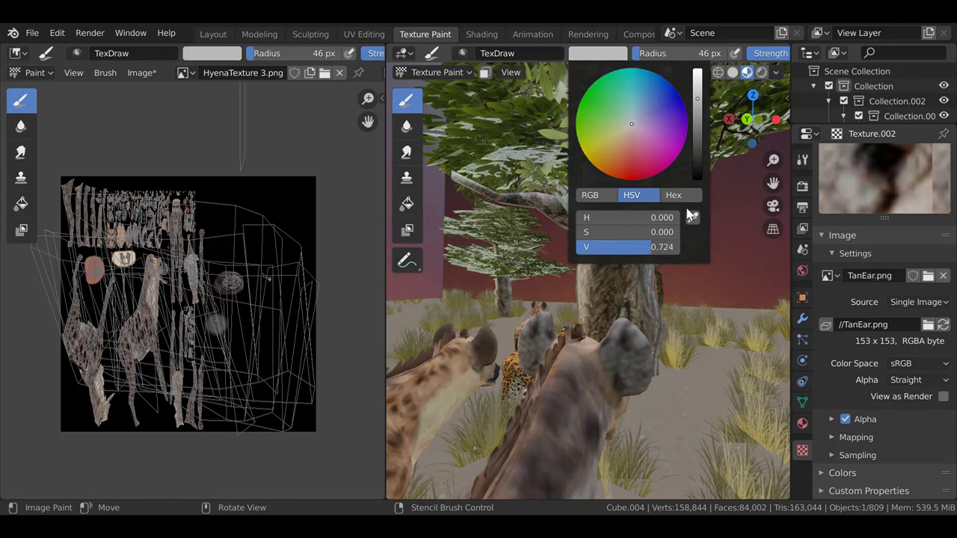
mouse_move(628, 364)
middle_mouse_down()
mouse_move(625, 355)
mouse_move(617, 362)
middle_mouse_up()
mouse_move(617, 363)
left_mouse_down()
mouse_move(622, 377)
mouse_move(629, 340)
left_mouse_up()
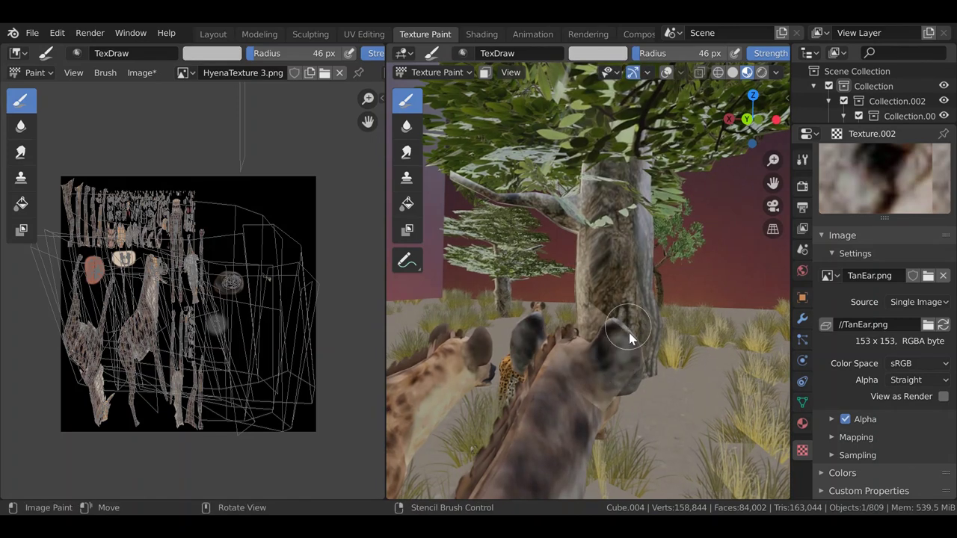
mouse_move(628, 333)
middle_mouse_down()
mouse_move(611, 328)
mouse_move(620, 378)
mouse_move(651, 367)
mouse_move(625, 335)
mouse_move(634, 354)
mouse_move(620, 342)
mouse_move(645, 333)
mouse_move(641, 356)
mouse_move(622, 349)
mouse_move(530, 360)
mouse_move(575, 348)
mouse_move(470, 323)
mouse_move(534, 323)
mouse_move(528, 313)
mouse_move(513, 316)
middle_mouse_up()
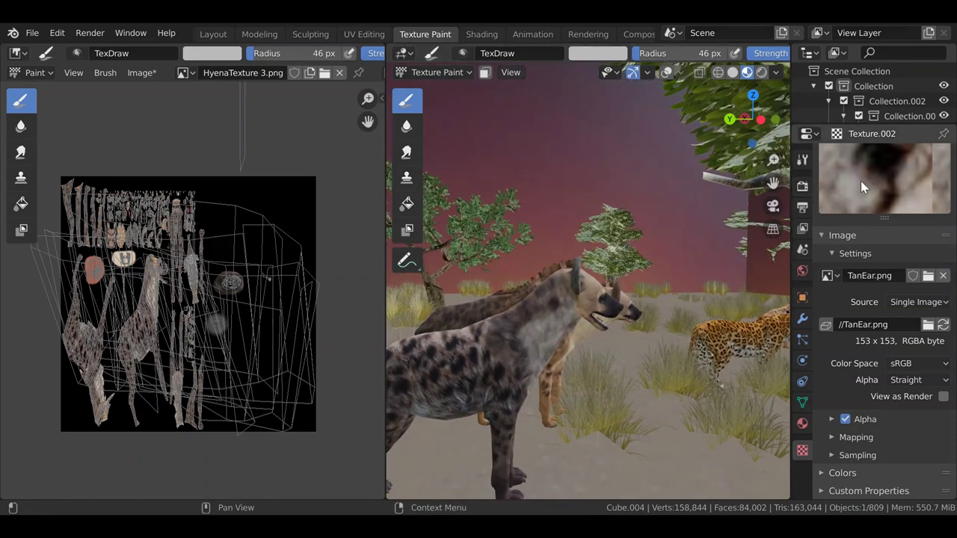
scroll(861, 181, "up", 5)
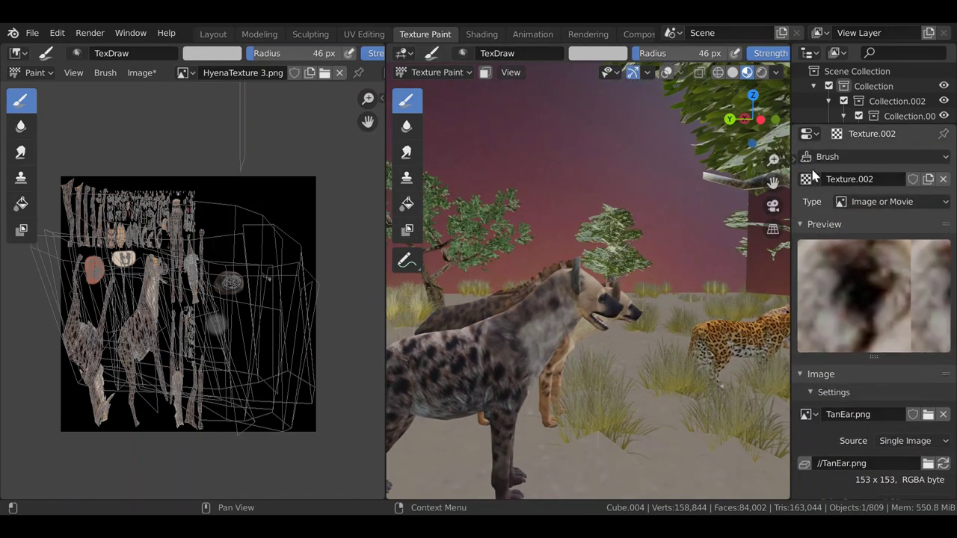
- Switch the brush texture to Texture, the TanTorso.png image, rotate its stencil and paint spotted torso fur over the shoulder area
left_click(822, 178)
left_click(728, 204)
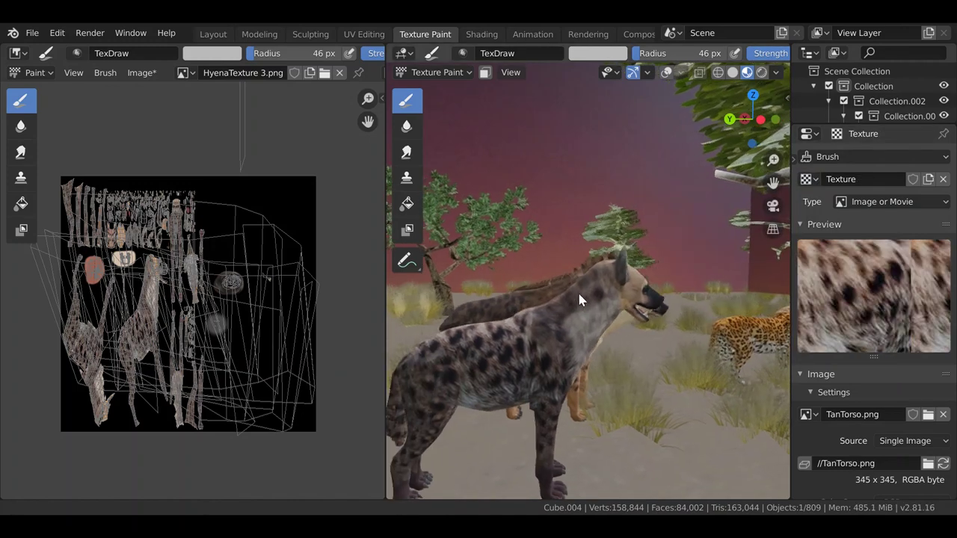
mouse_move(606, 358)
right_mouse_down("ctrl")
mouse_move(595, 372)
mouse_move(607, 364)
mouse_move(593, 358)
right_mouse_up("ctrl")
scroll(593, 358, "up", 1)
mouse_move(601, 351)
left_mouse_down()
mouse_move(612, 364)
mouse_move(608, 357)
left_mouse_up()
middle_click_drag(608, 357, 578, 334)
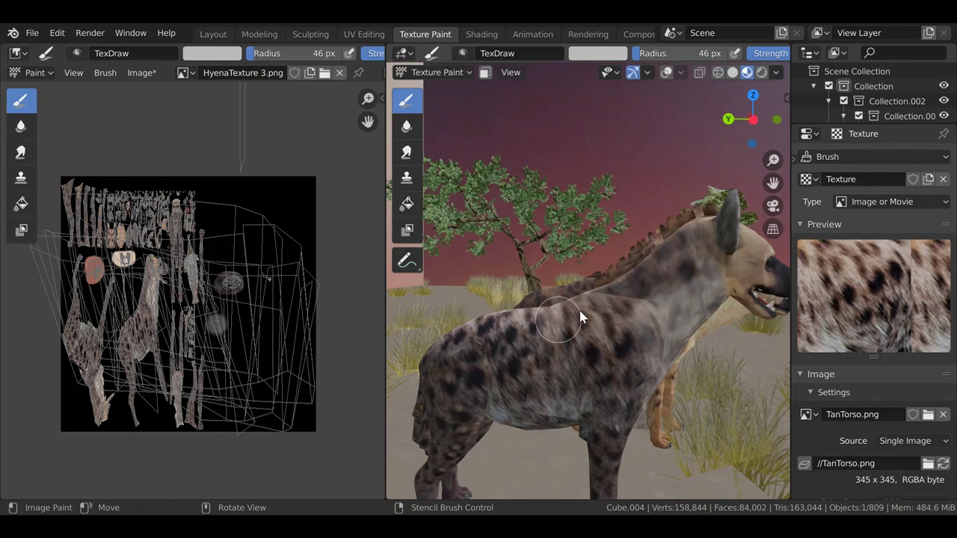
- Paint the torso fur over the top of the shoulder and along the upper back, blending it into the neck
mouse_move(577, 320)
middle_mouse_down()
mouse_move(590, 333)
mouse_move(611, 318)
mouse_move(595, 336)
mouse_move(604, 328)
mouse_move(608, 342)
mouse_move(595, 360)
middle_mouse_up()
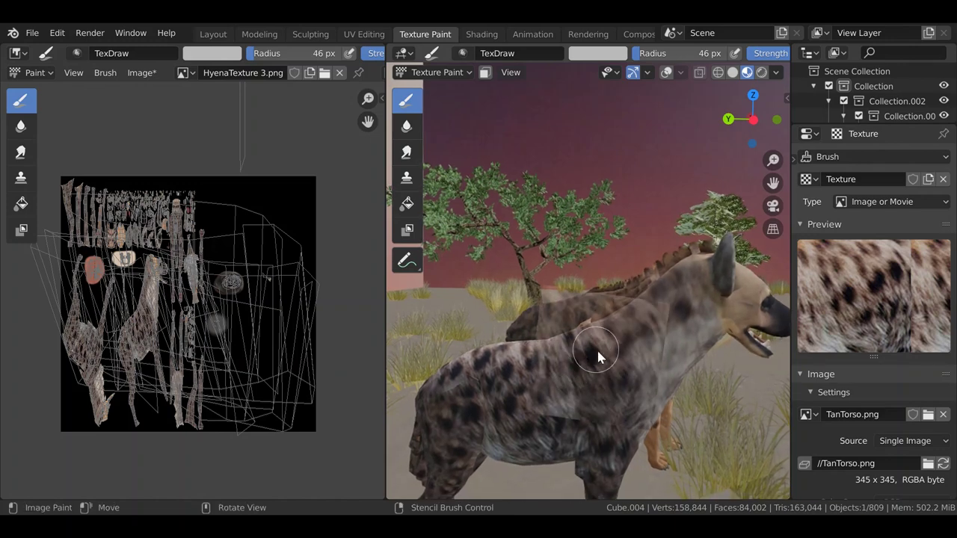
mouse_move(566, 348)
middle_mouse_down()
mouse_move(576, 359)
mouse_move(593, 341)
middle_mouse_up()
mouse_move(606, 346)
left_mouse_down()
mouse_move(613, 352)
mouse_move(611, 341)
mouse_move(572, 381)
mouse_move(602, 384)
mouse_move(612, 334)
left_mouse_up()
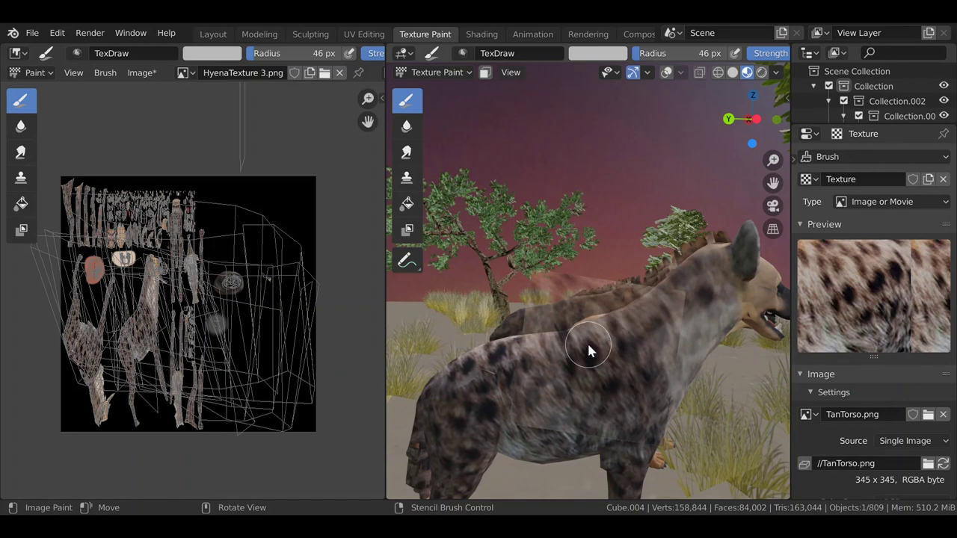
mouse_move(587, 341)
middle_mouse_down()
mouse_move(602, 342)
mouse_move(592, 381)
mouse_move(581, 373)
middle_mouse_up()
mouse_move(580, 371)
left_mouse_down()
mouse_move(587, 368)
mouse_move(530, 374)
mouse_move(514, 362)
left_mouse_up()
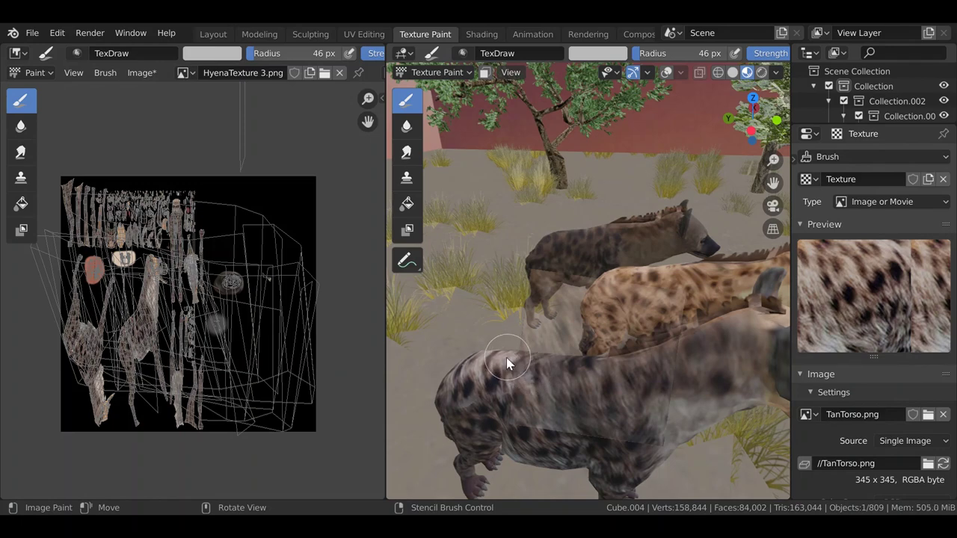
- Extend the spotted torso fur across the upper flank and along the back toward the rump
mouse_move(506, 357)
middle_mouse_down()
mouse_move(559, 349)
mouse_move(573, 363)
mouse_move(598, 311)
mouse_move(591, 292)
mouse_move(581, 337)
middle_mouse_up()
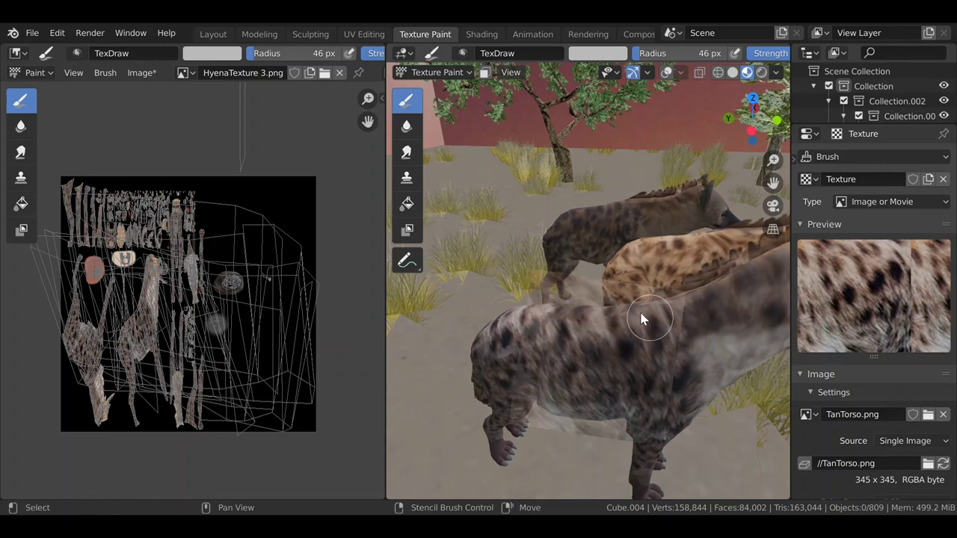
mouse_move(671, 323)
middle_mouse_down()
mouse_move(643, 305)
mouse_move(627, 337)
middle_mouse_up()
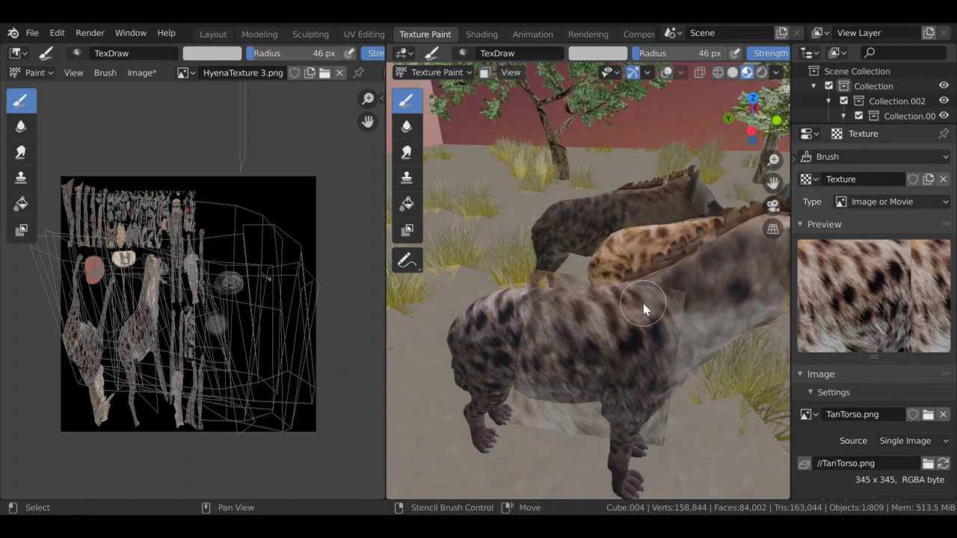
middle_click_drag(632, 299, 639, 327)
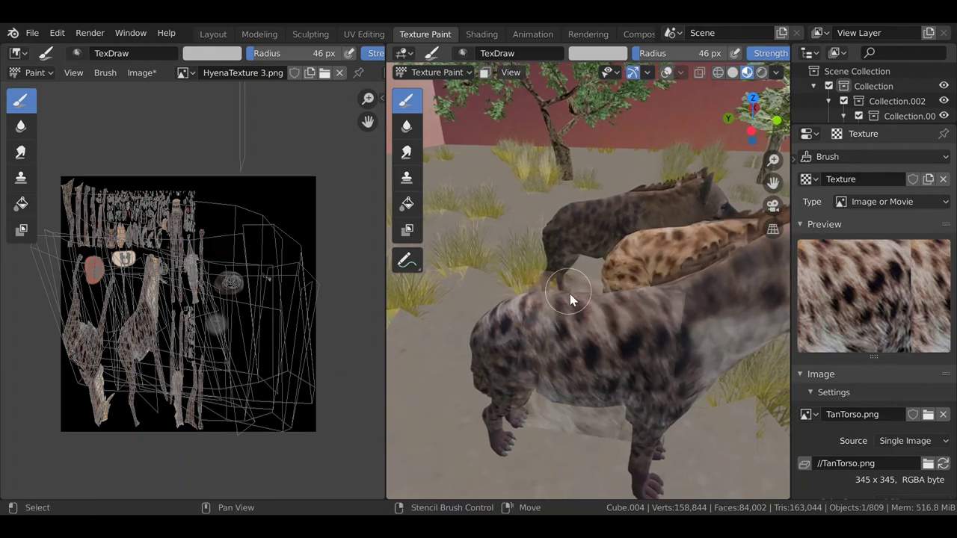
mouse_move(572, 299)
middle_mouse_down("shift")
mouse_move(619, 314)
mouse_move(599, 302)
mouse_move(614, 299)
mouse_move(598, 314)
middle_mouse_up("shift")
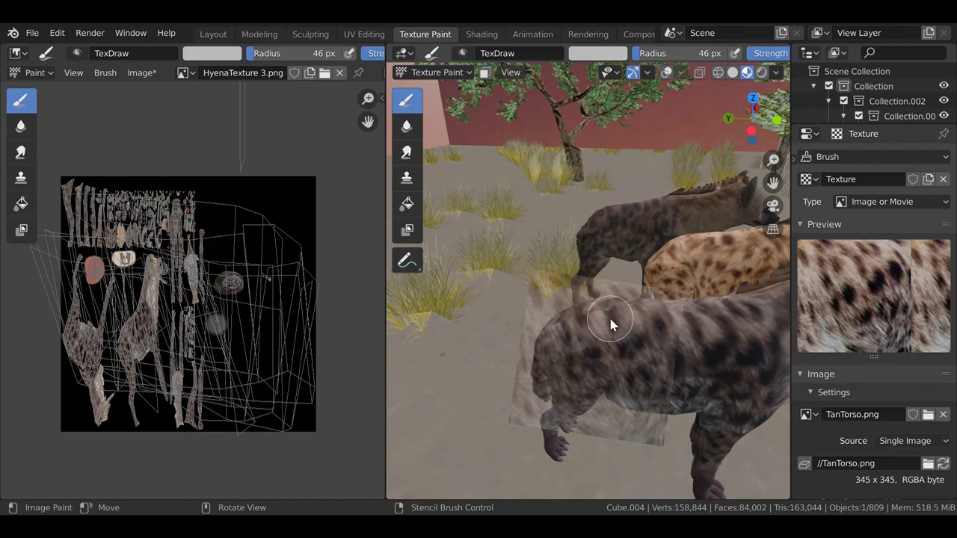
- Paint the torso fur over the rump and rear flank, repositioning the view between strokes, and undo the last stroke
mouse_move(609, 324)
middle_mouse_down()
mouse_move(615, 346)
mouse_move(606, 299)
mouse_move(628, 278)
mouse_move(607, 292)
mouse_move(604, 336)
middle_mouse_up()
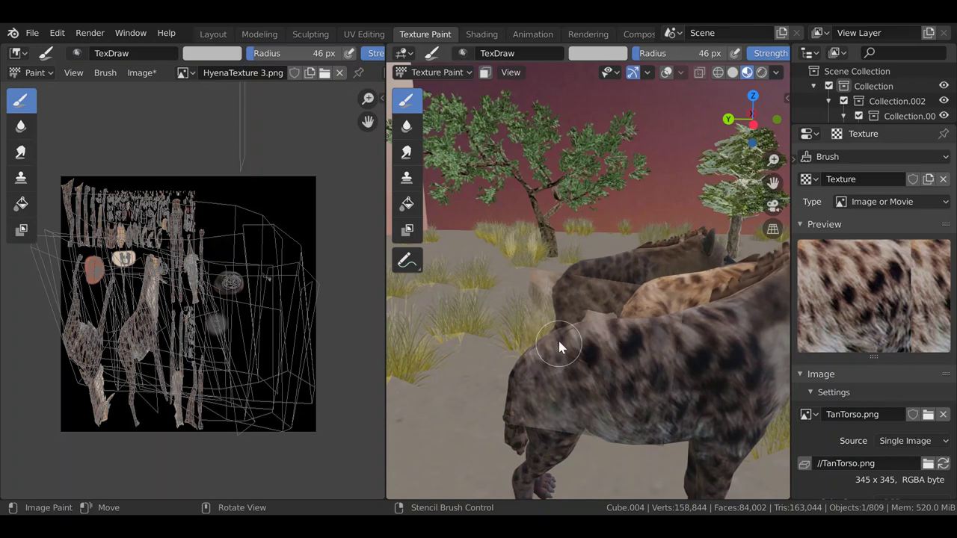
middle_click_drag(604, 342, 604, 336)
mouse_move(583, 374)
left_mouse_down()
mouse_move(566, 372)
mouse_move(546, 342)
mouse_move(588, 318)
left_mouse_up()
middle_click_drag(589, 327, 586, 317, "shift")
mouse_move(642, 342)
left_mouse_down()
mouse_move(648, 333)
mouse_move(641, 375)
mouse_move(642, 362)
left_mouse_up()
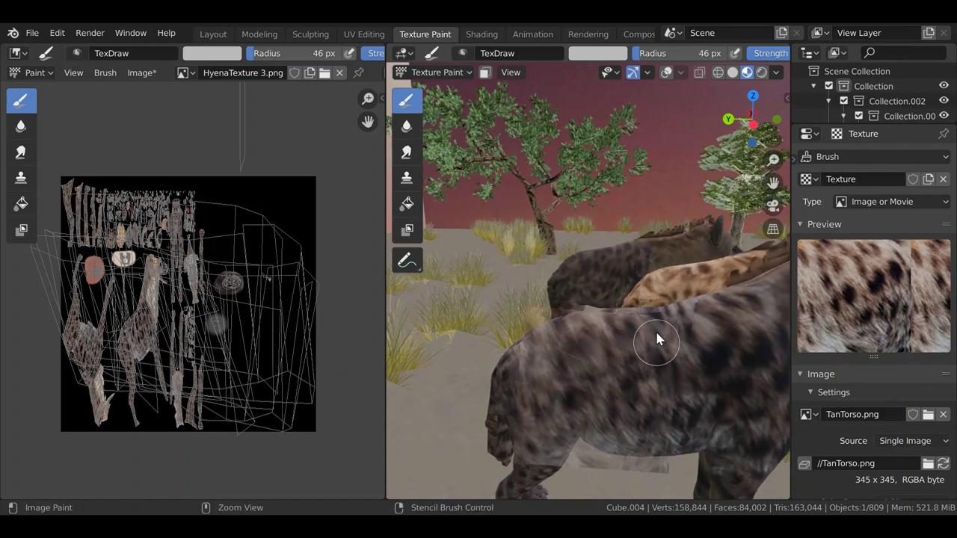
key("ctrl+z")
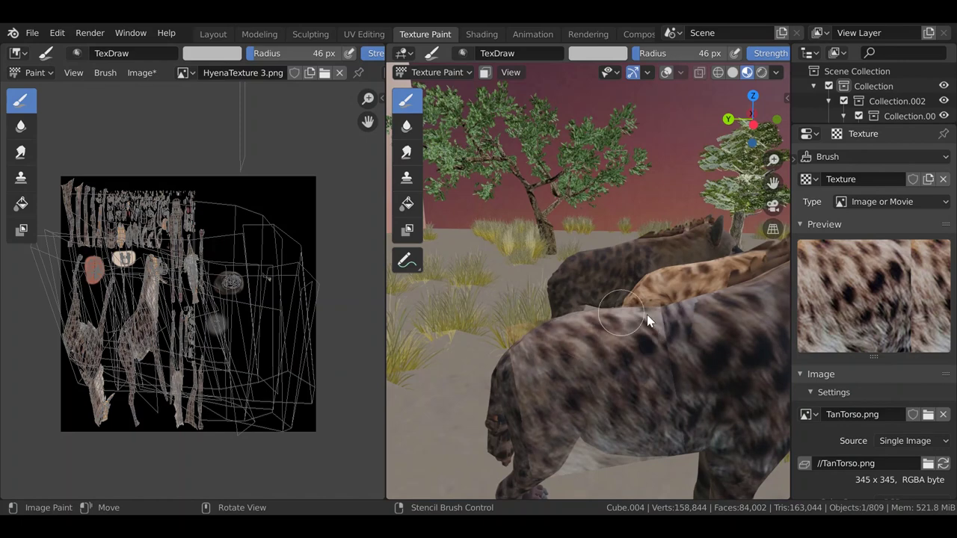
- Repaint the spotted fur across the rear back and flank down to the belly edge
middle_click_drag(641, 337, 628, 345, "shift")
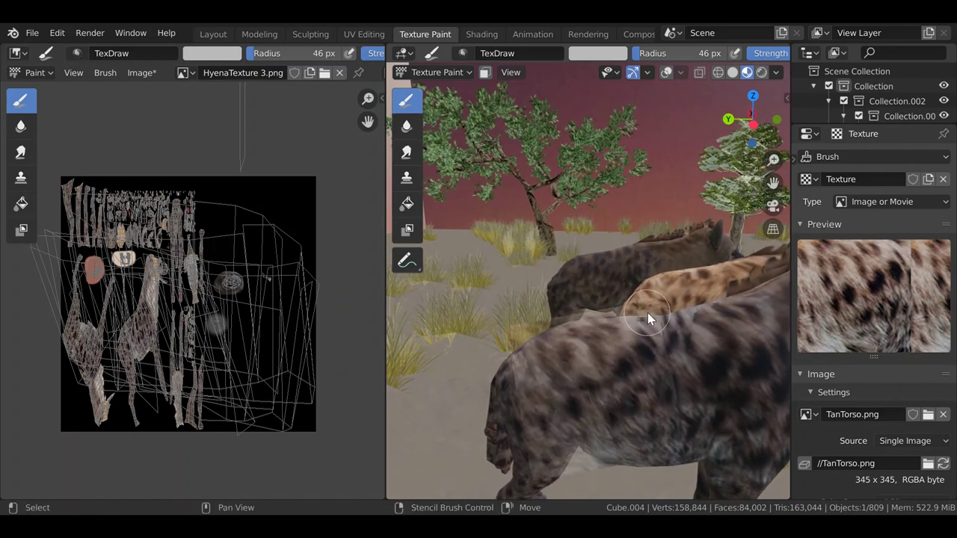
left_click_drag(571, 357, 628, 331)
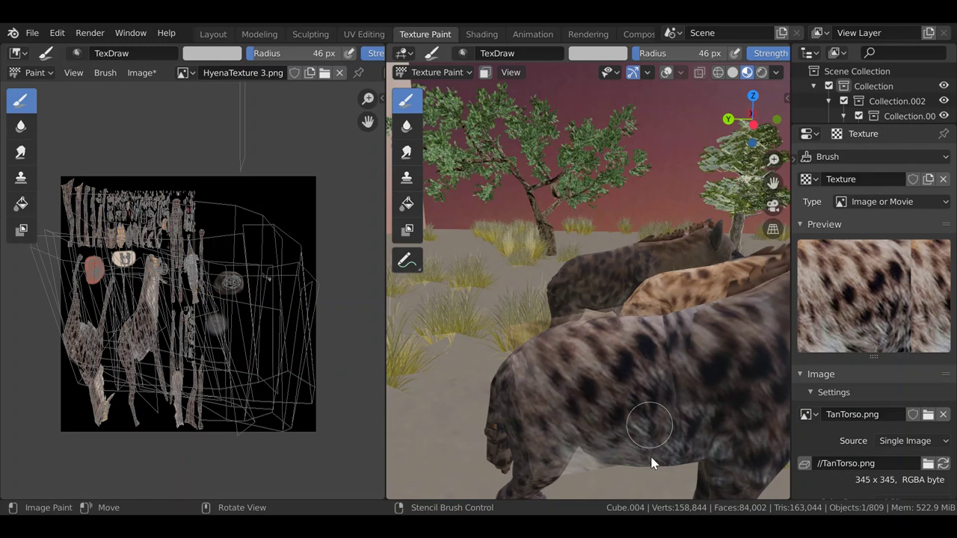
mouse_move(663, 333)
middle_mouse_down()
mouse_move(636, 324)
mouse_move(631, 384)
middle_mouse_up()
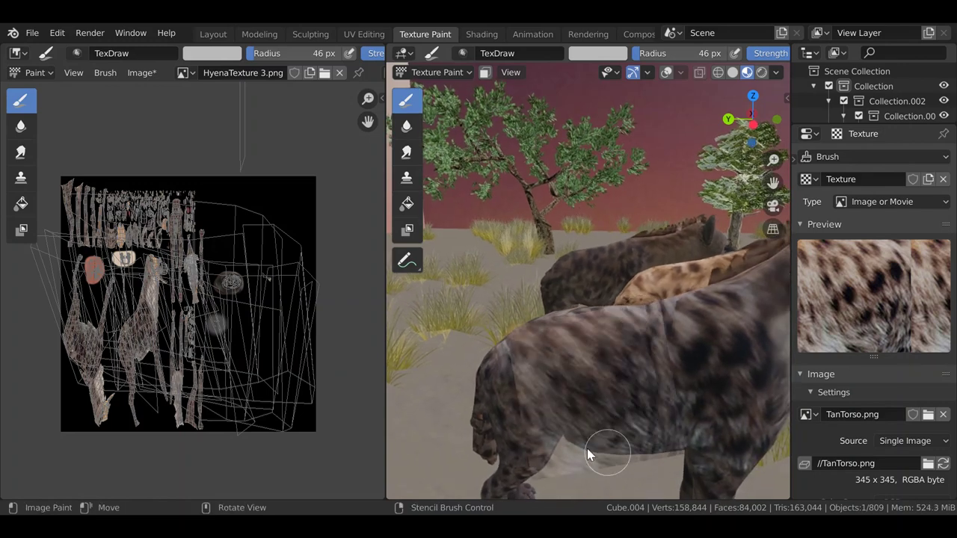
mouse_move(606, 452)
middle_mouse_down()
mouse_move(638, 418)
mouse_move(614, 435)
mouse_move(616, 354)
middle_mouse_up()
- Rotate the torso stencil and paint the middle of the back and the flank behind the shoulder to blend the seams
right_click_drag(632, 330, 643, 341, "ctrl")
middle_click_drag(643, 341, 634, 353, "shift")
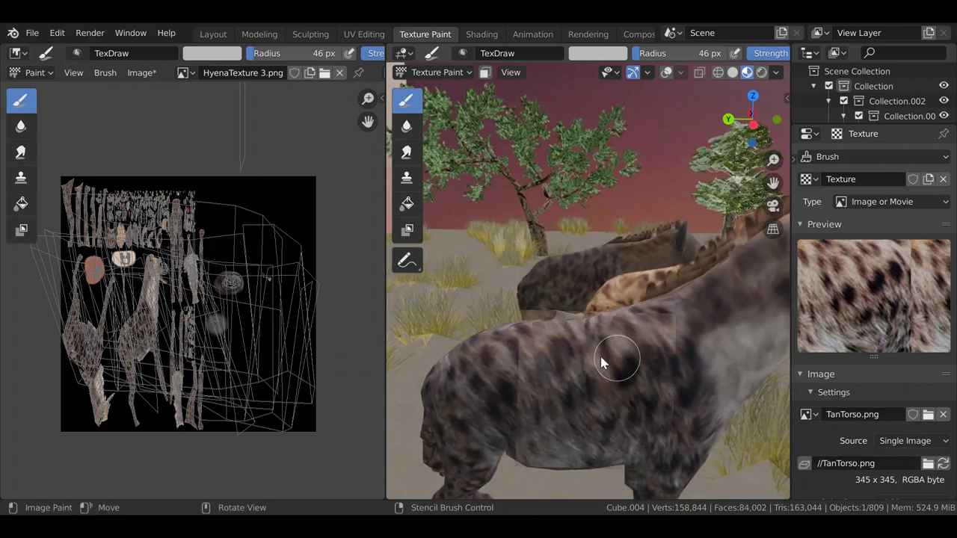
mouse_move(601, 357)
left_mouse_down()
mouse_move(570, 347)
mouse_move(634, 319)
left_mouse_up()
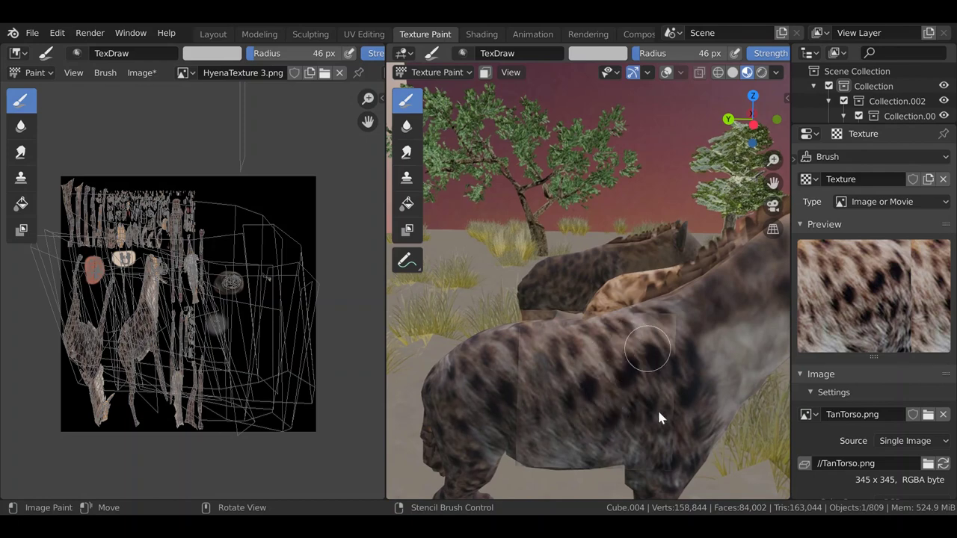
mouse_move(639, 411)
middle_mouse_down()
mouse_move(619, 362)
mouse_move(608, 366)
middle_mouse_up()
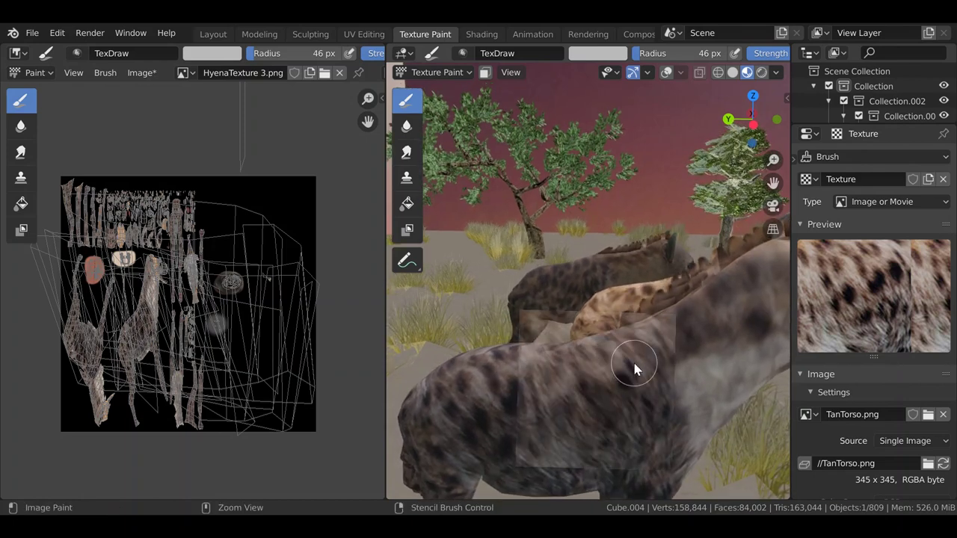
mouse_move(633, 359)
right_mouse_down("ctrl")
mouse_move(643, 346)
mouse_move(627, 346)
right_mouse_up("ctrl")
left_click_drag(615, 351, 611, 364)
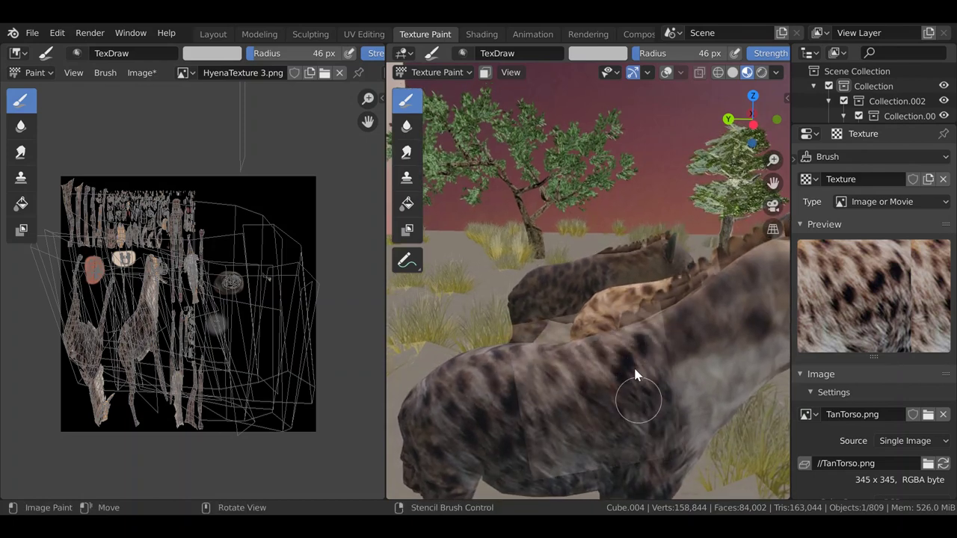
mouse_move(650, 367)
middle_mouse_down()
mouse_move(630, 370)
mouse_move(669, 372)
middle_mouse_up()
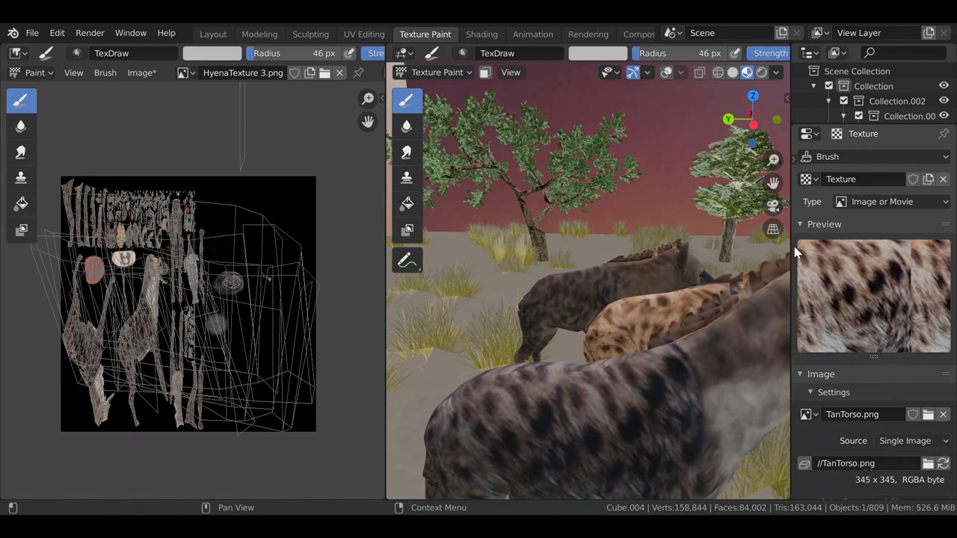
- Undo the last stroke and paint the spotted torso fur over the flank on the hyena's opposite side
scroll(641, 299, "up", 3)
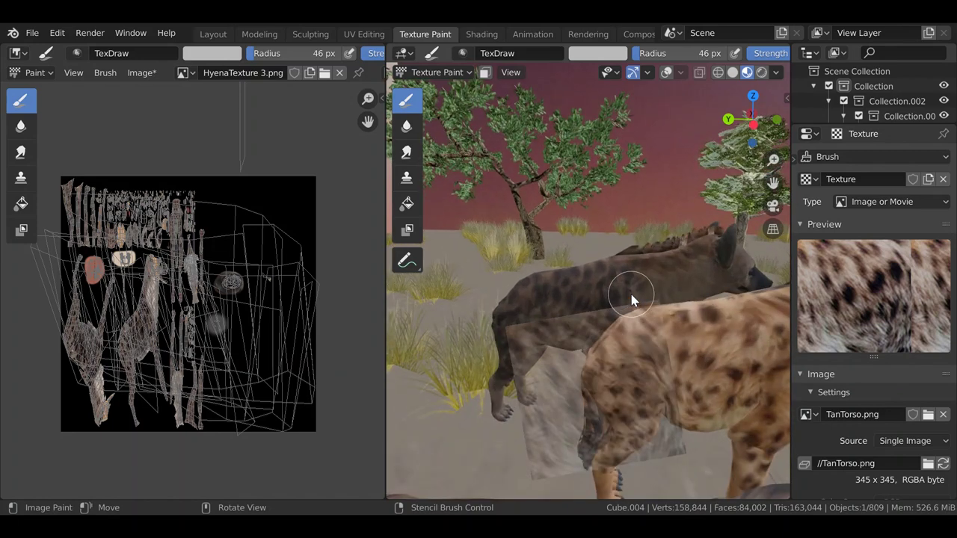
scroll(658, 380, "down", 3)
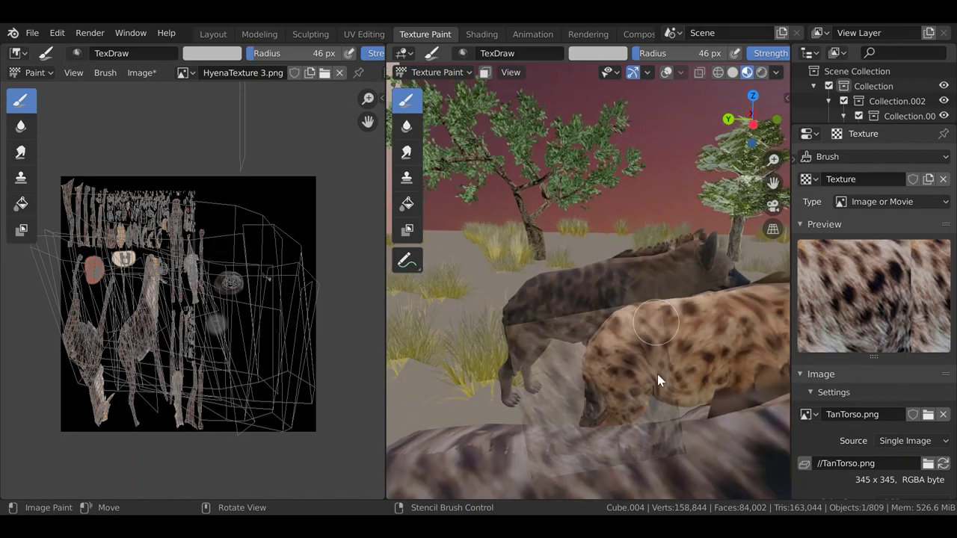
mouse_move(674, 382)
middle_mouse_down("shift")
mouse_move(637, 374)
mouse_move(624, 388)
mouse_move(655, 397)
mouse_move(626, 393)
mouse_move(663, 395)
mouse_move(671, 413)
mouse_move(652, 409)
mouse_move(631, 366)
mouse_move(632, 346)
mouse_move(671, 363)
mouse_move(478, 410)
mouse_move(442, 397)
mouse_move(585, 384)
mouse_move(611, 367)
mouse_move(596, 328)
mouse_move(405, 337)
mouse_move(774, 323)
mouse_move(527, 336)
mouse_move(652, 327)
mouse_move(684, 350)
mouse_move(716, 349)
mouse_move(651, 336)
mouse_move(626, 309)
mouse_move(636, 348)
mouse_move(662, 363)
mouse_move(662, 340)
mouse_move(619, 359)
mouse_move(600, 397)
mouse_move(628, 376)
middle_mouse_up("shift")
scroll(643, 341, "down", 1)
mouse_move(658, 374)
middle_mouse_down("shift")
mouse_move(649, 371)
mouse_move(671, 349)
mouse_move(653, 368)
middle_mouse_up("shift")
key("ctrl+z")
middle_click_drag(601, 394, 596, 379, "shift")
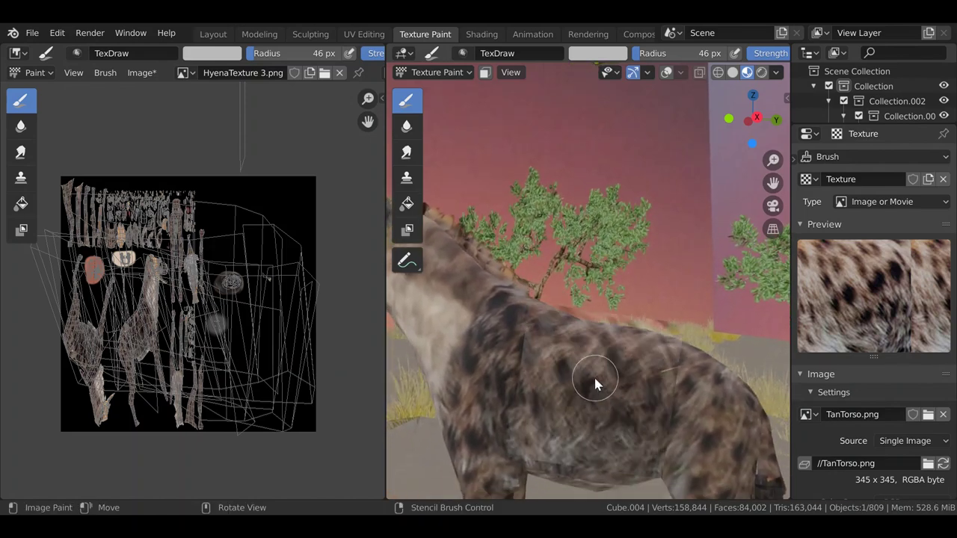
middle_click_drag(581, 441, 581, 424, "shift")
left_click_drag(572, 440, 530, 424)
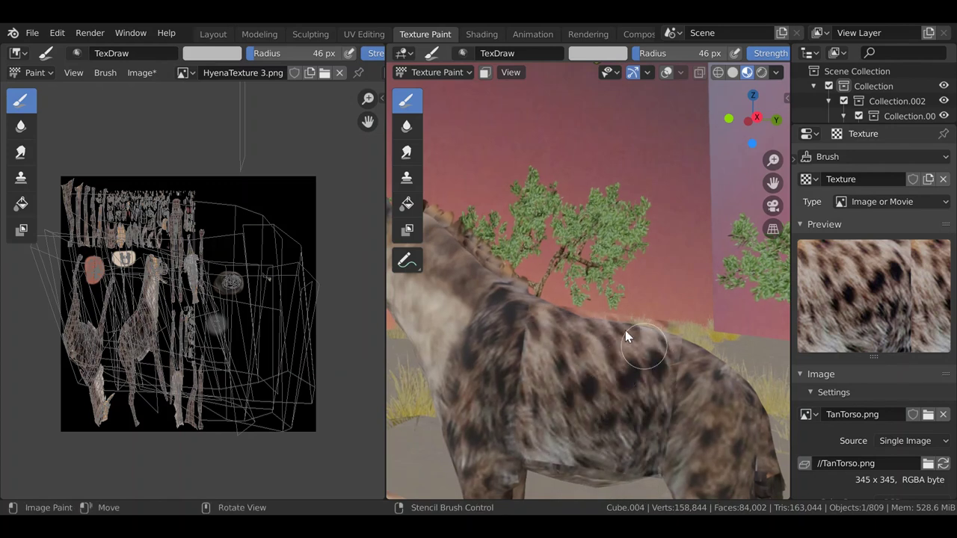
- Paint the torso fur over the opposite shoulder and down to the top of the front leg
middle_click_drag(551, 321, 658, 317)
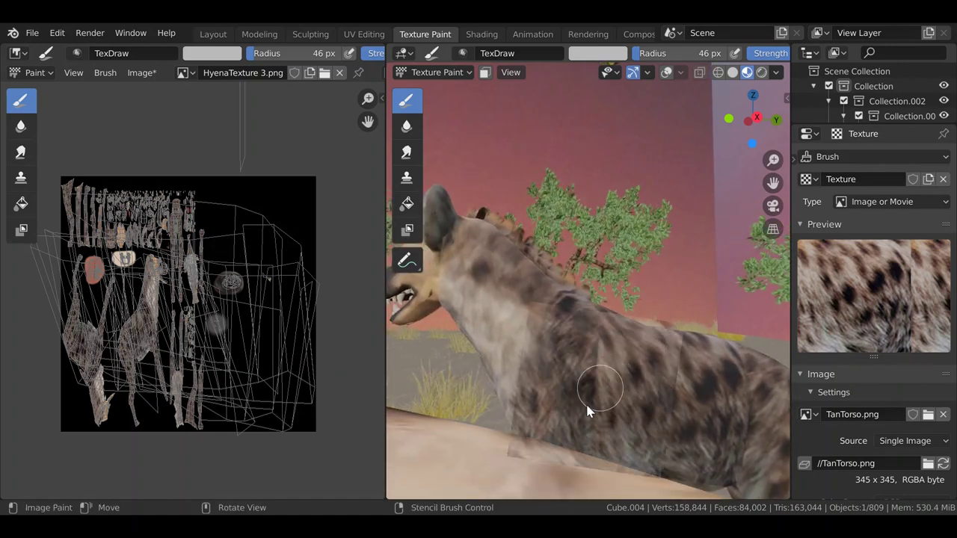
middle_click_drag(593, 338, 604, 359)
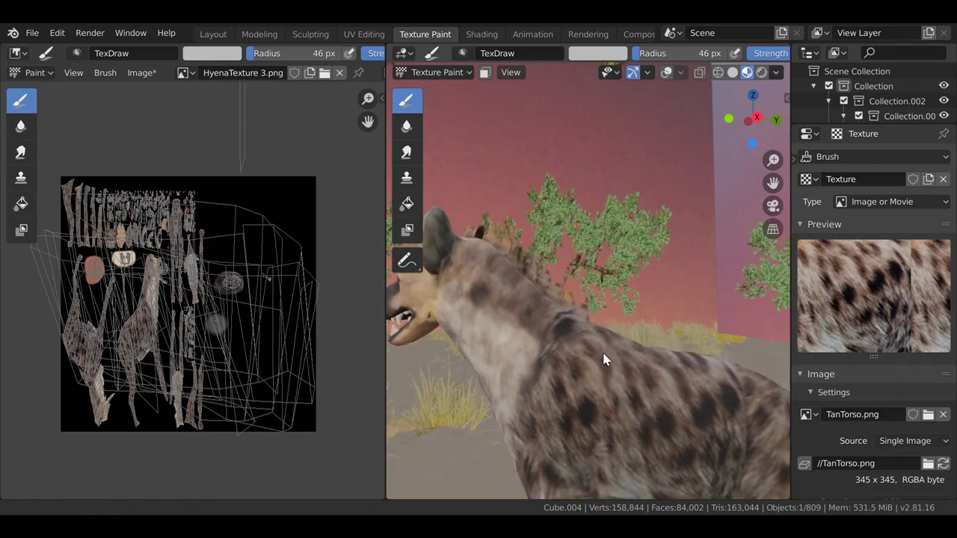
mouse_move(667, 327)
middle_mouse_down()
mouse_move(605, 301)
mouse_move(579, 278)
mouse_move(630, 271)
mouse_move(575, 366)
mouse_move(640, 293)
mouse_move(577, 378)
mouse_move(576, 405)
mouse_move(580, 383)
middle_mouse_up()
scroll(584, 351, "down", 3)
scroll(640, 294, "down", 1)
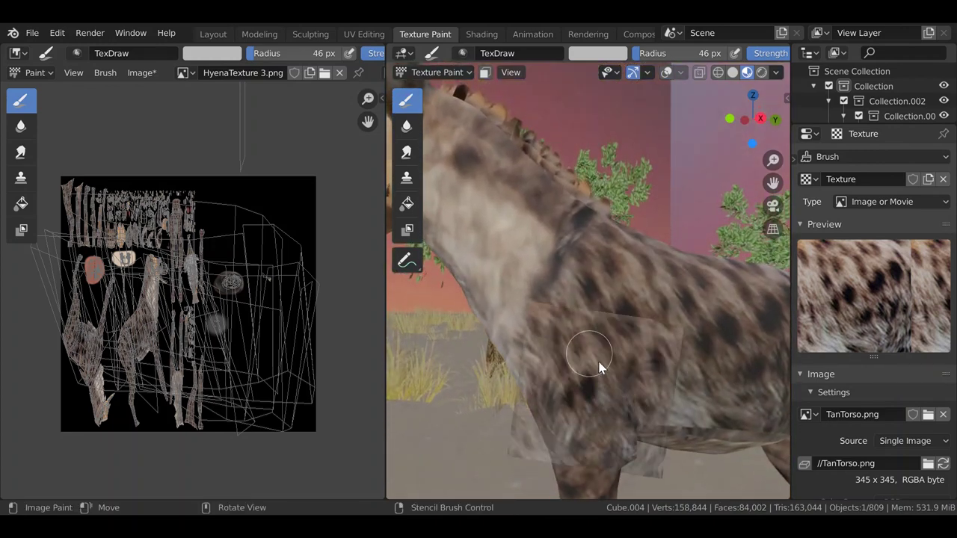
middle_click_drag(589, 420, 594, 391)
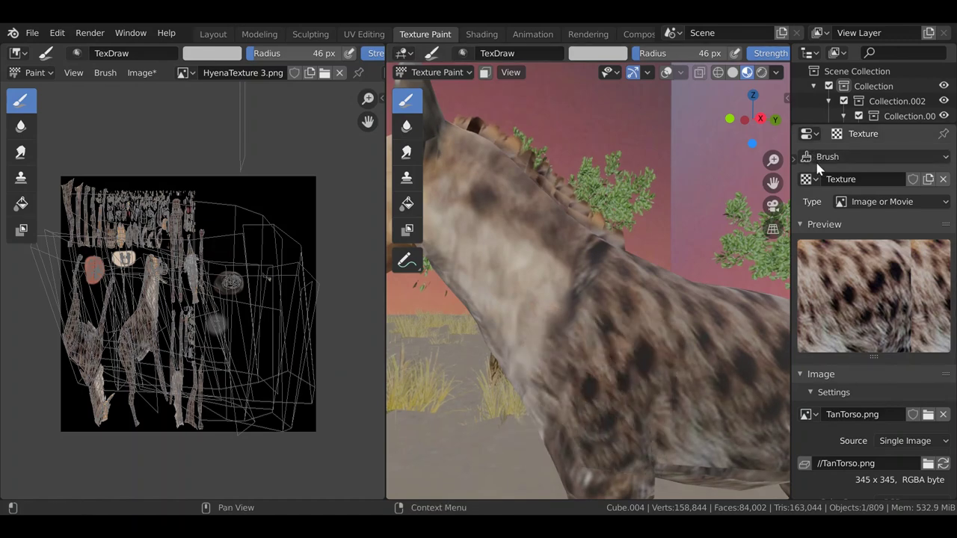
- Switch the brush texture to Texture.001, the TanLeg.png image, and paint the upper front leg, undoing the last stroke
left_click(811, 181)
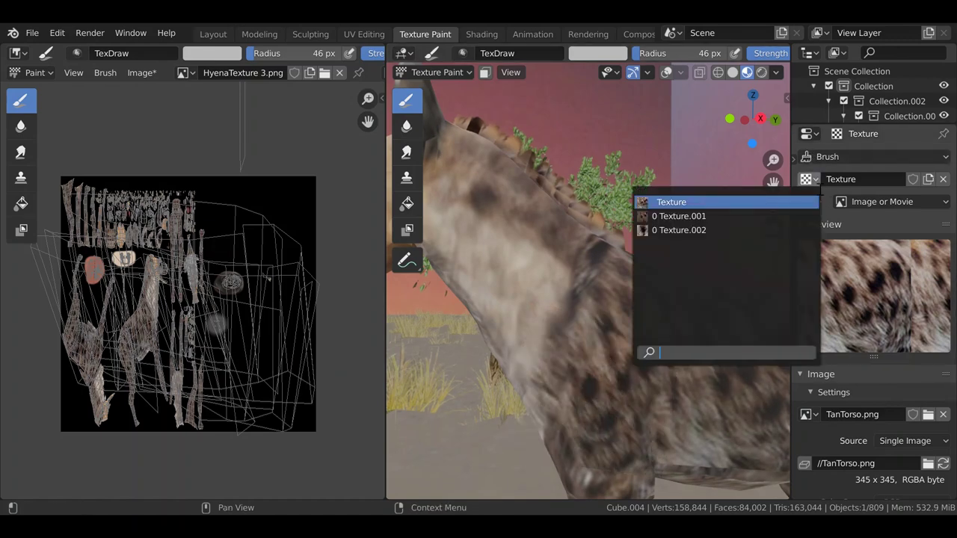
left_click(789, 215)
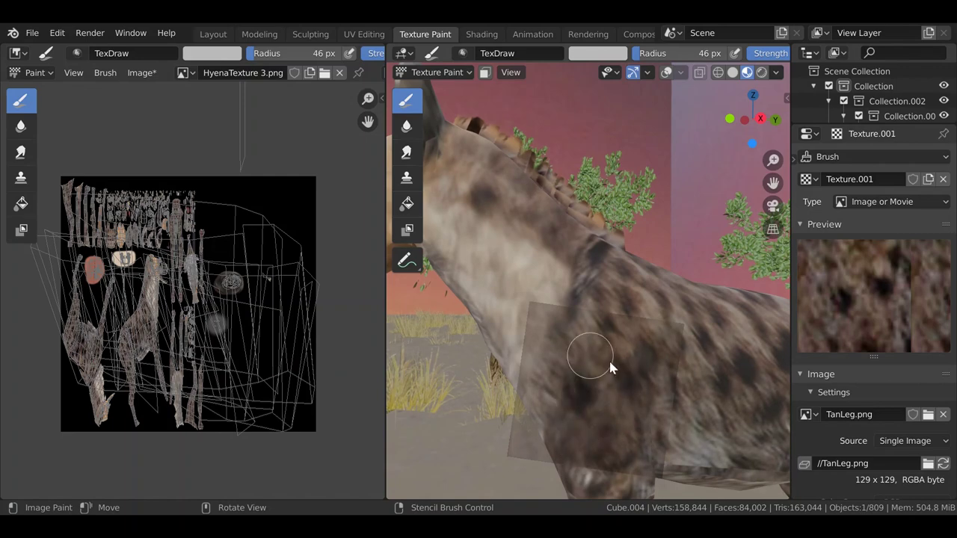
left_click_drag(607, 410, 630, 420)
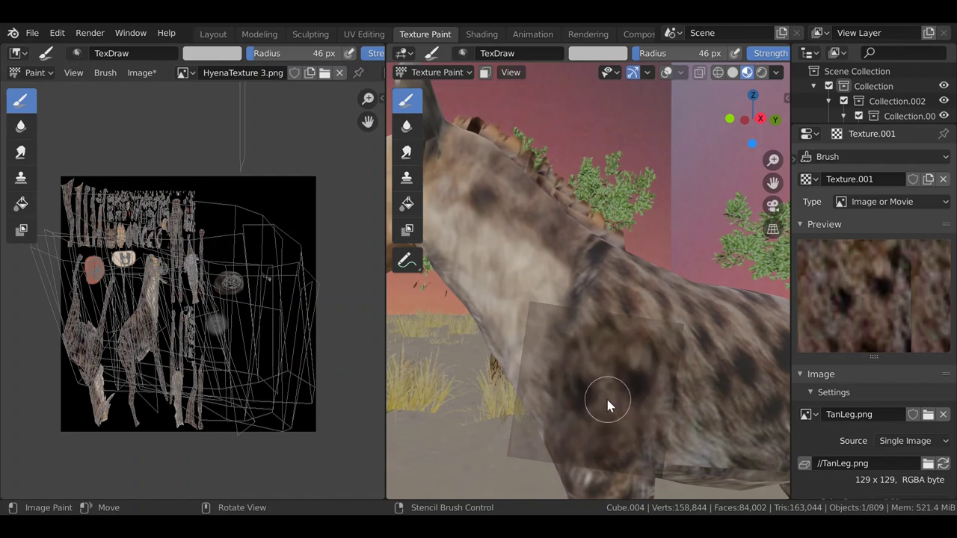
mouse_move(607, 400)
middle_mouse_down()
mouse_move(609, 382)
mouse_move(606, 418)
mouse_move(603, 357)
middle_mouse_up()
key("ctrl+z")
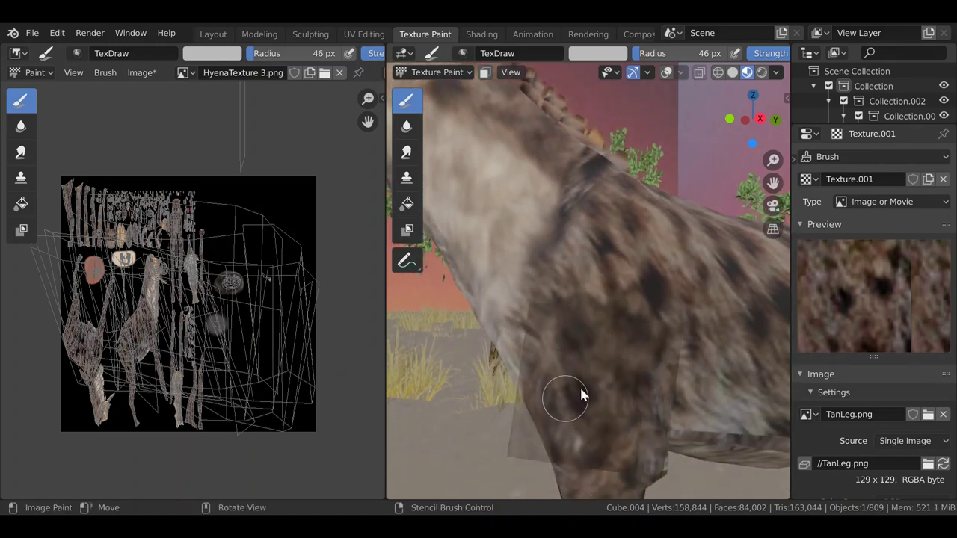
- Paint the TanLeg.png fur down the front leg and blend it into the fur at the top of the leg
mouse_move(582, 395)
middle_mouse_down()
mouse_move(579, 415)
mouse_move(604, 378)
mouse_move(616, 439)
mouse_move(621, 346)
mouse_move(605, 392)
middle_mouse_up()
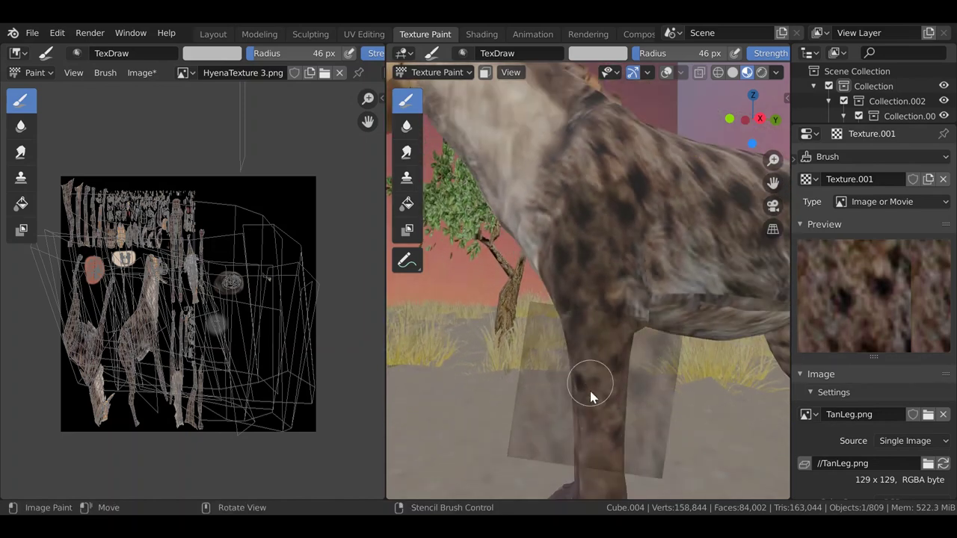
mouse_move(593, 373)
left_mouse_down()
mouse_move(589, 347)
mouse_move(613, 368)
mouse_move(617, 439)
left_mouse_up()
mouse_move(590, 392)
middle_mouse_down()
mouse_move(604, 417)
mouse_move(600, 404)
middle_mouse_up()
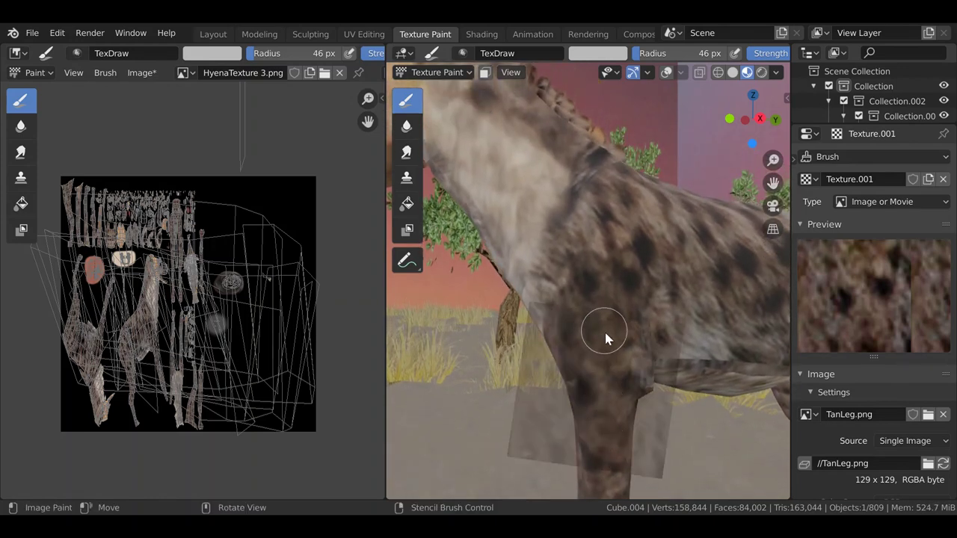
middle_click_drag(606, 335, 604, 363)
- Switch the brush texture to Texture, the TanTorso.png image, enlarge its stencil and paint the shoulder above the front leg
left_click(808, 179)
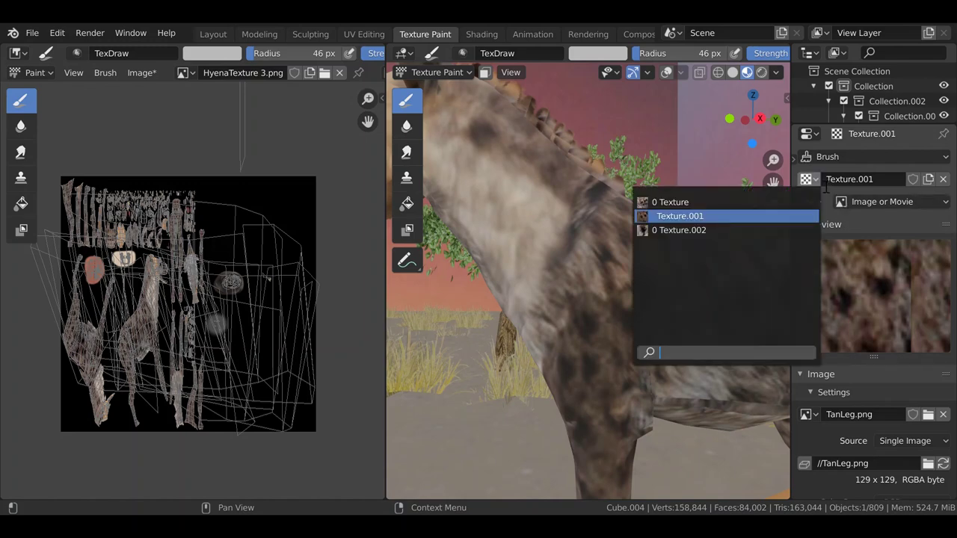
left_click(764, 201)
middle_click_drag(612, 336, 621, 341)
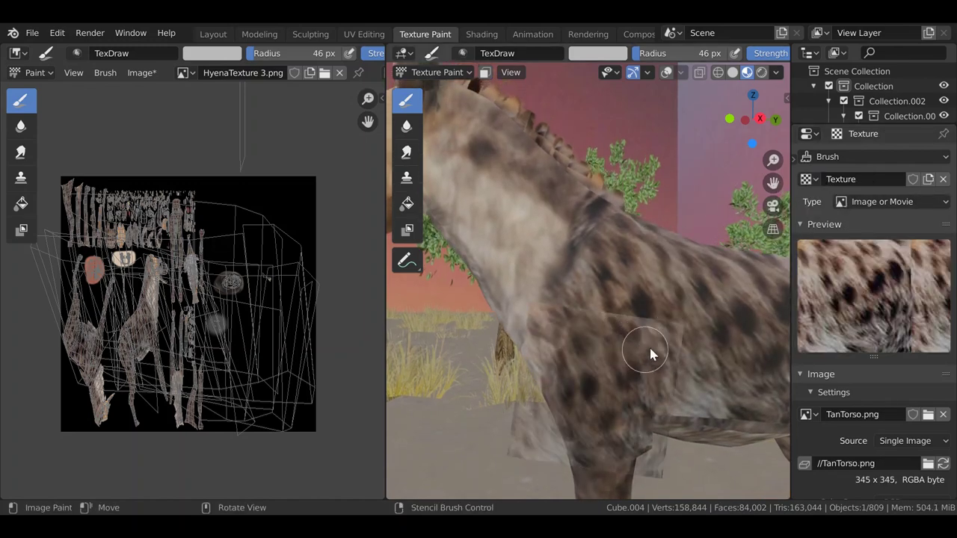
mouse_move(650, 348)
left_mouse_down()
mouse_move(659, 343)
mouse_move(647, 334)
left_mouse_up()
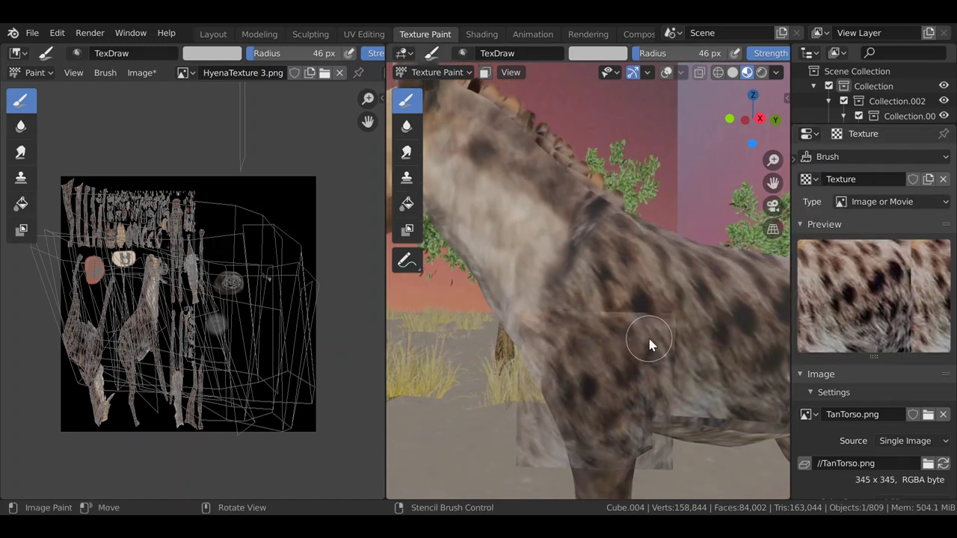
right_click_drag(649, 339, 669, 323, "shift")
middle_click_drag(644, 304, 652, 345, "shift")
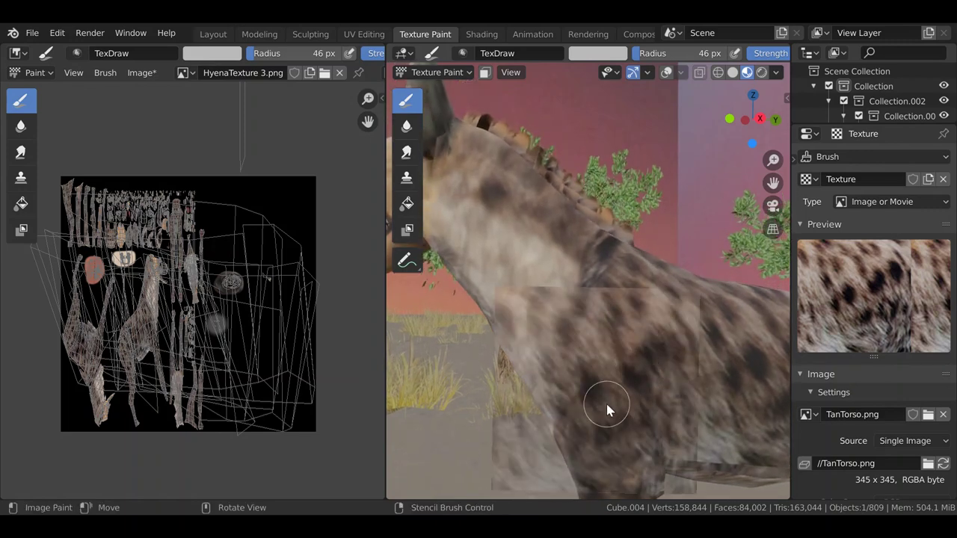
- Paint the spotted torso fur over the flank between the front and hind legs, down to the belly edge
middle_click_drag(613, 377, 483, 357)
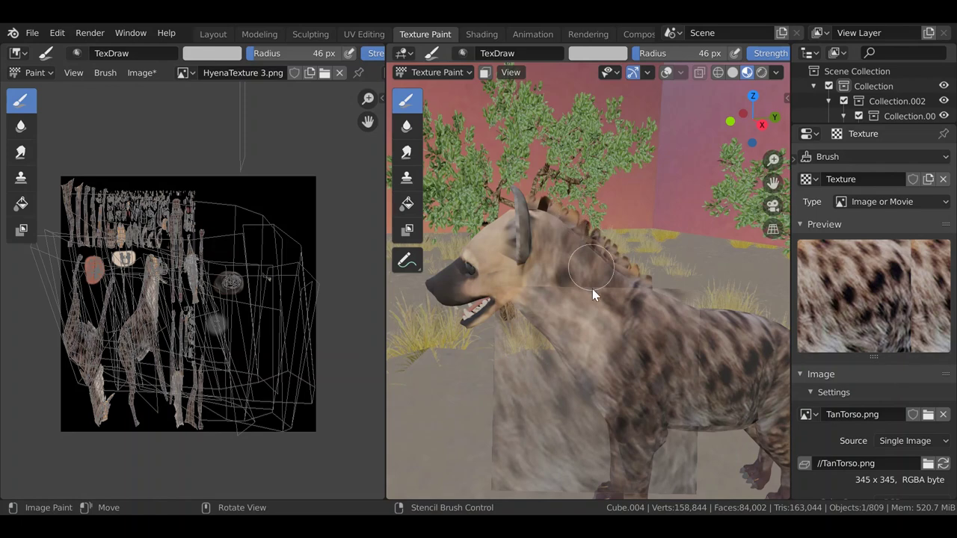
middle_click_drag(592, 289, 664, 346)
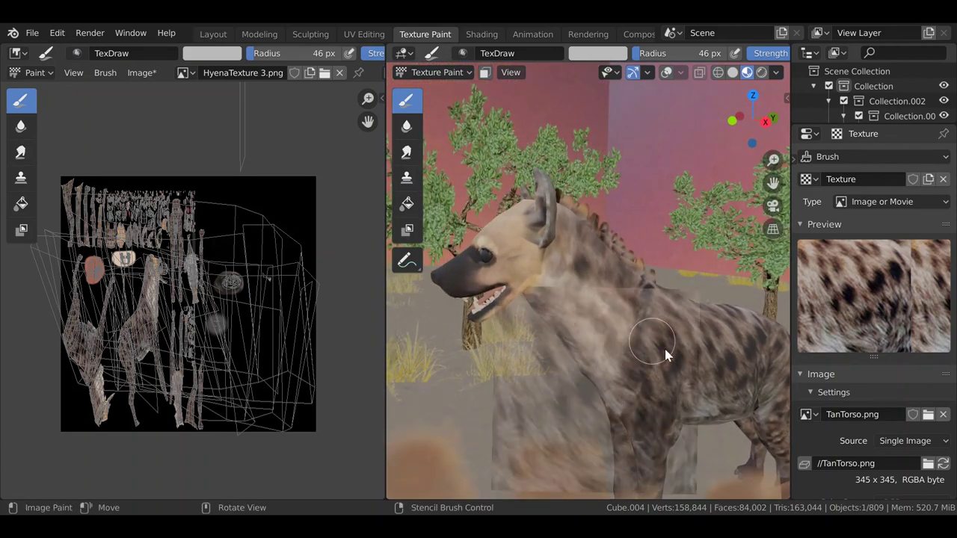
middle_click_drag(696, 378, 646, 401)
scroll(640, 392, "up", 1)
scroll(642, 378, "down", 1)
scroll(642, 377, "up", 1)
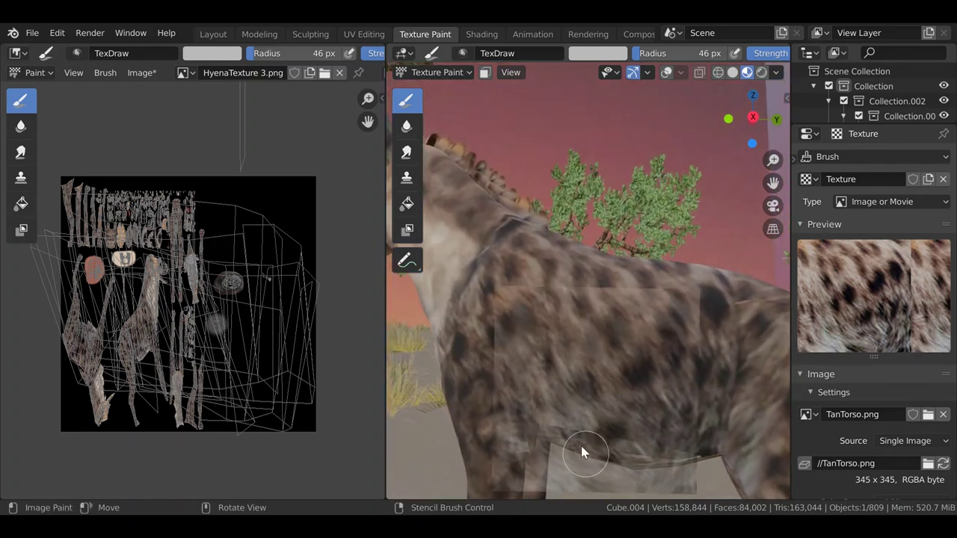
mouse_move(582, 447)
middle_mouse_down()
mouse_move(594, 444)
mouse_move(586, 443)
middle_mouse_up()
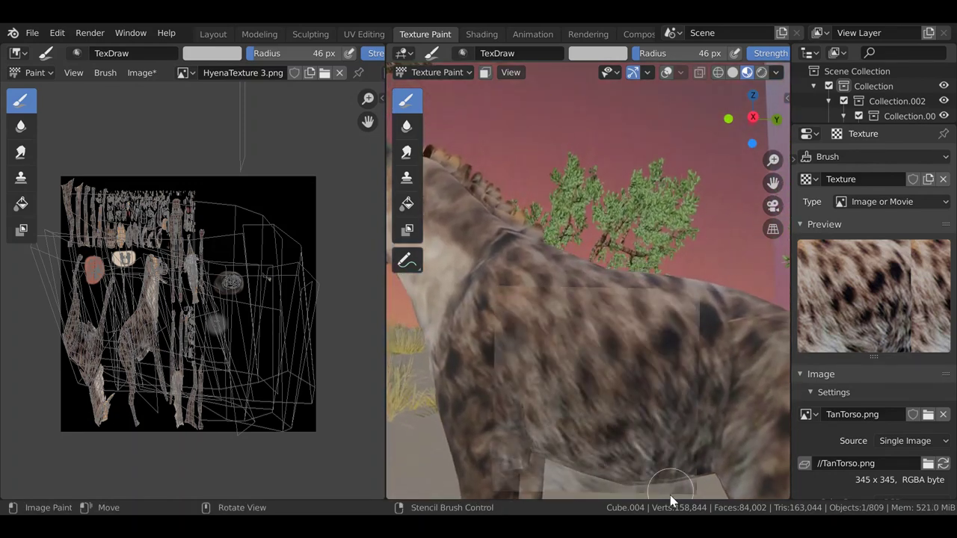
- Rescale the torso stencil over the opposite flank and paint the spotted fur just below the spine
mouse_move(671, 498)
middle_mouse_down()
mouse_move(613, 427)
mouse_move(632, 417)
mouse_move(446, 454)
mouse_move(536, 430)
mouse_move(637, 381)
mouse_move(652, 388)
middle_mouse_up()
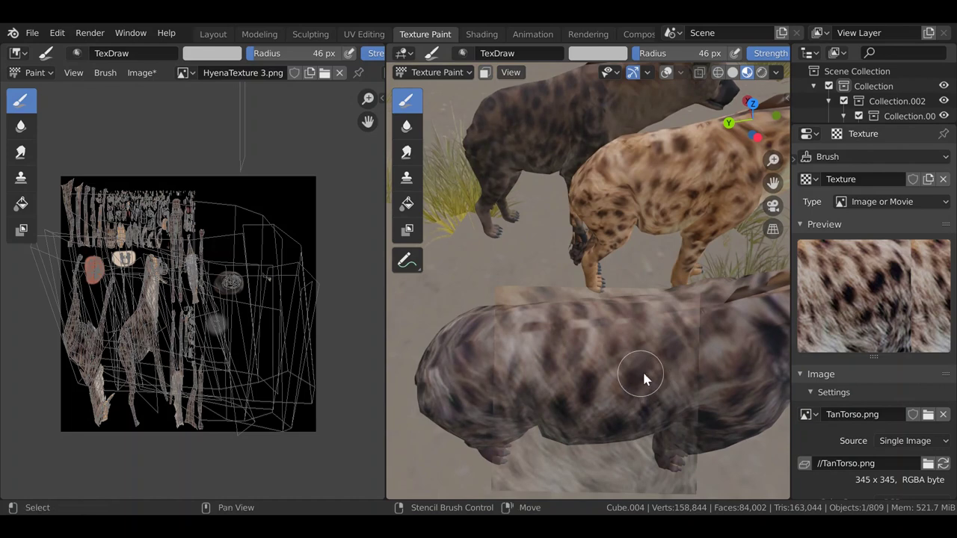
right_click_drag(644, 374, 652, 372, "shift")
middle_click_drag(652, 372, 648, 362)
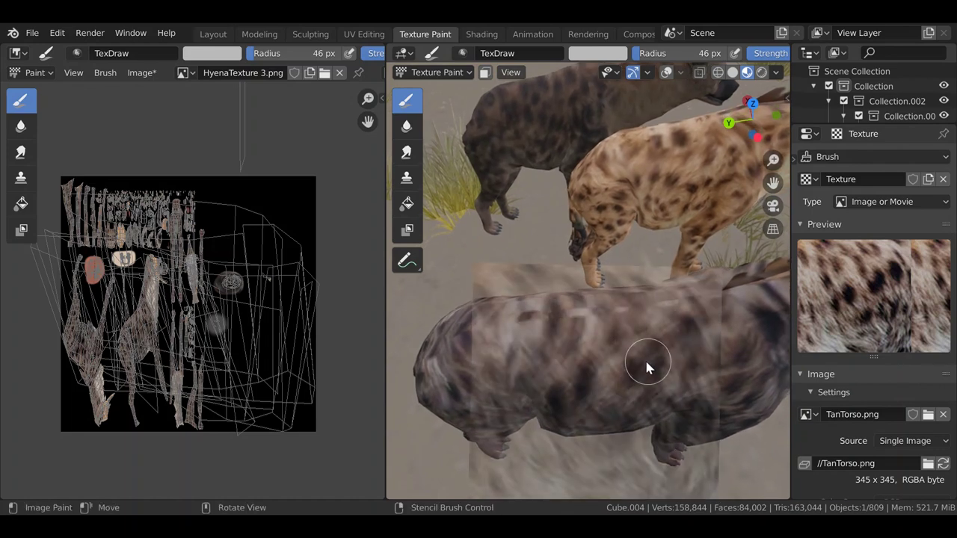
mouse_move(651, 361)
right_mouse_down()
mouse_move(659, 364)
mouse_move(651, 364)
right_mouse_up()
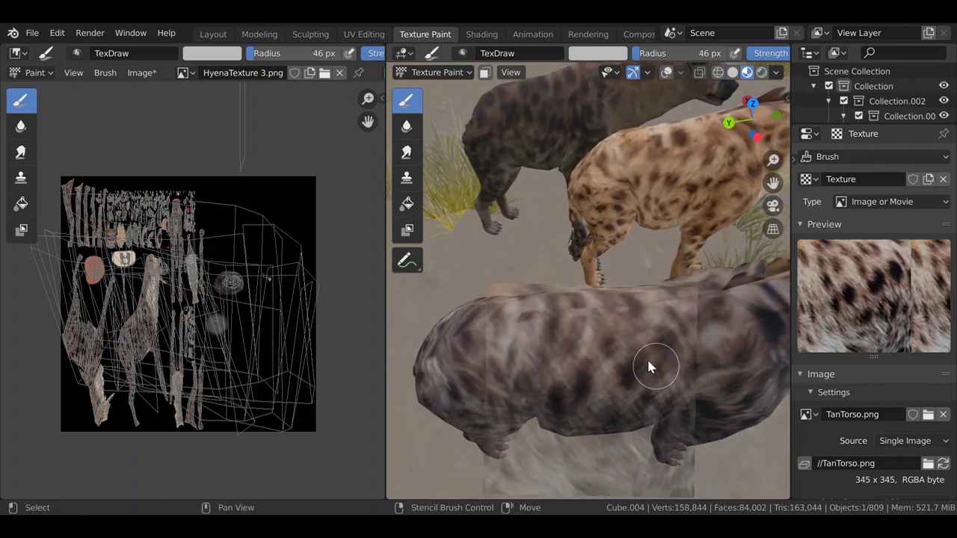
mouse_move(532, 328)
left_mouse_down()
mouse_move(574, 322)
mouse_move(549, 318)
left_mouse_up()
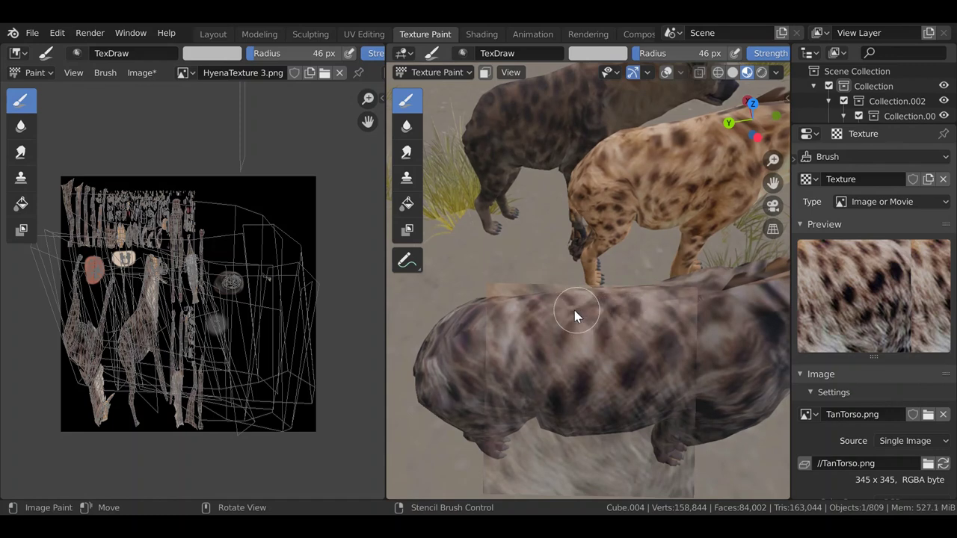
- Paint the torso fur along the top of the back and undo the last stroke
middle_click_drag(647, 313, 621, 324)
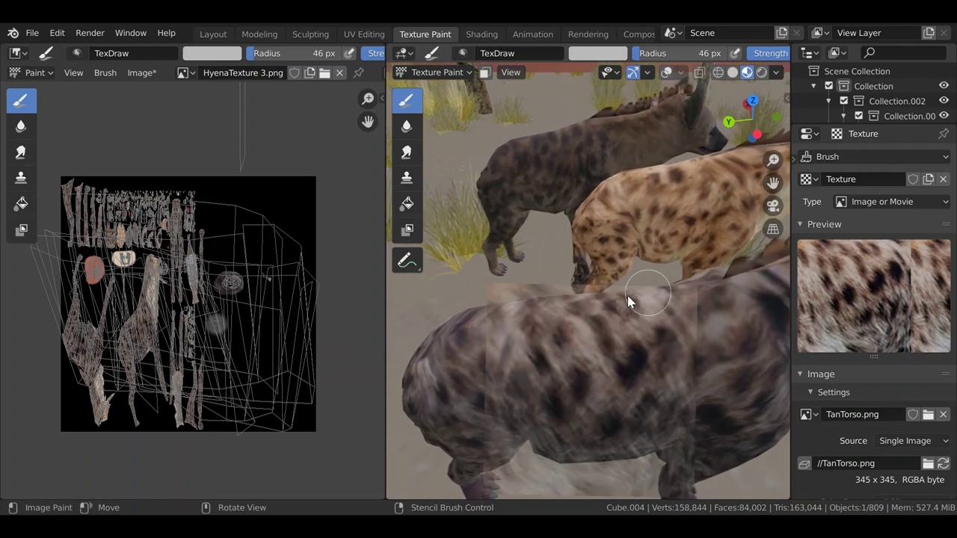
mouse_move(553, 305)
middle_mouse_down()
mouse_move(558, 278)
mouse_move(592, 326)
mouse_move(588, 306)
mouse_move(603, 352)
mouse_move(590, 351)
mouse_move(590, 360)
mouse_move(606, 379)
middle_mouse_up()
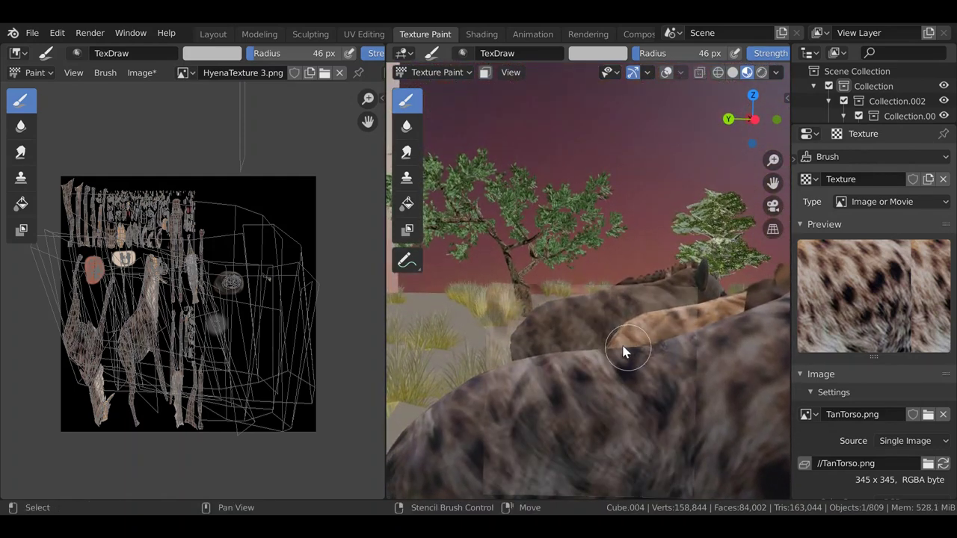
middle_click_drag(623, 347, 609, 322, "shift")
scroll(616, 339, "down", 1)
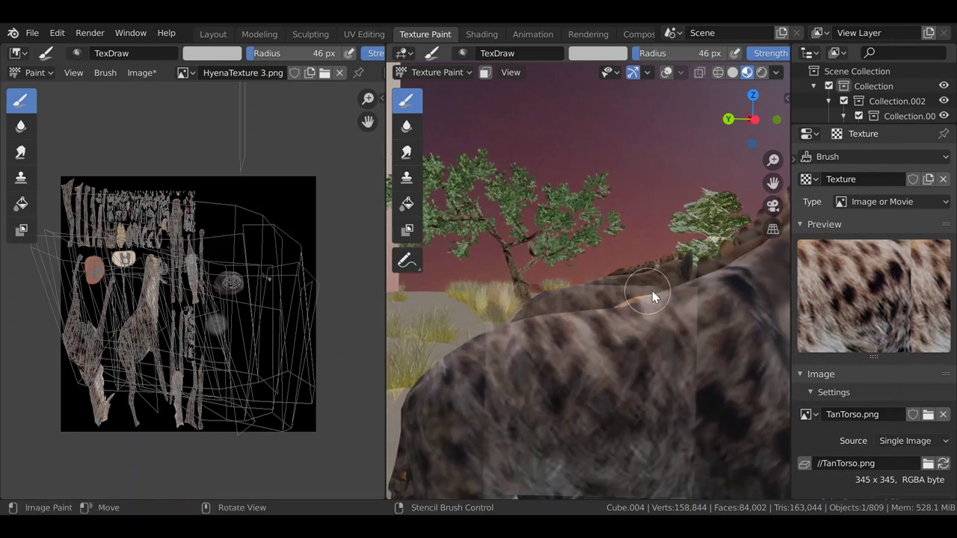
middle_click_drag(652, 291, 618, 266)
key("ctrl+z")
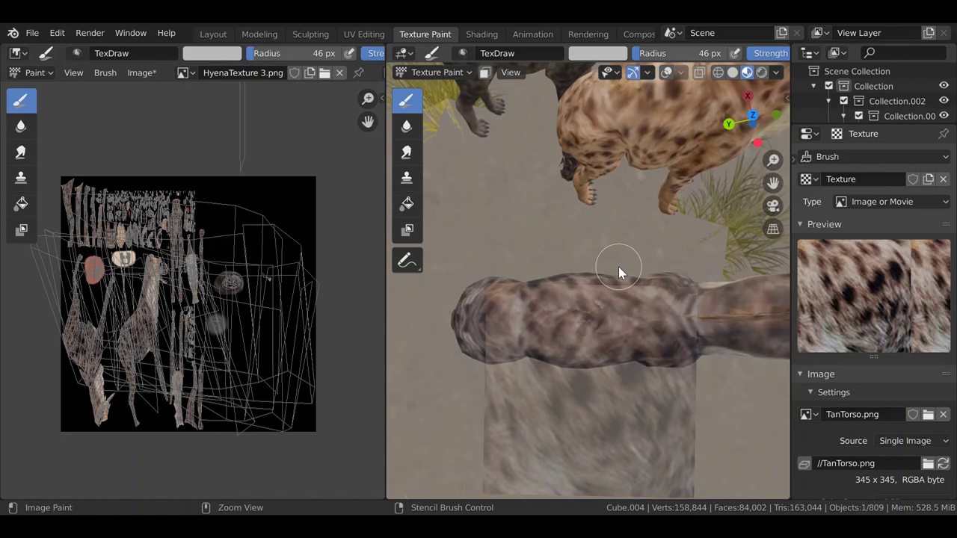
left_click(618, 266)
- Paint the spotted torso fur across the middle of the flank, from the upper back down toward the belly
middle_click_drag(606, 279, 600, 201)
mouse_move(598, 342)
middle_mouse_down()
mouse_move(602, 325)
mouse_move(588, 357)
middle_mouse_up()
left_click(588, 356)
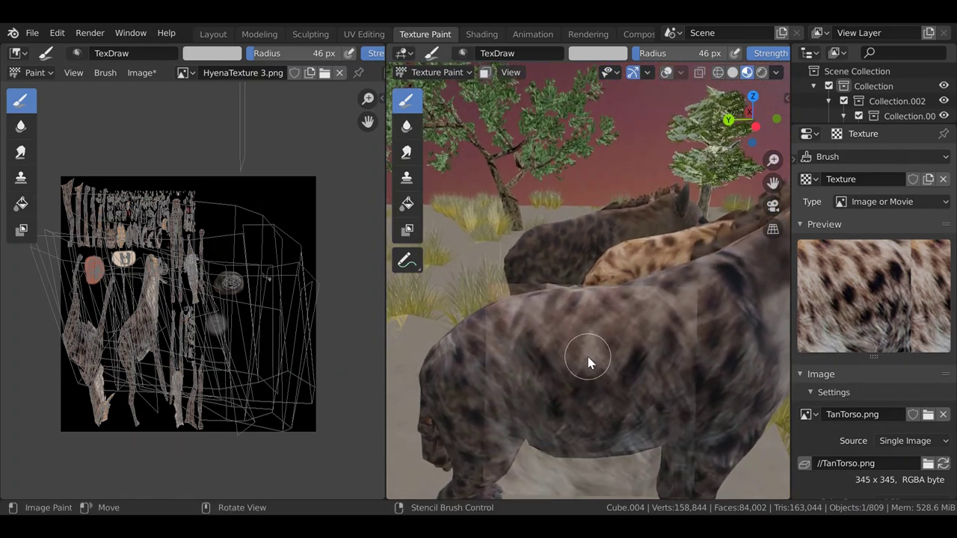
scroll(588, 356, "up", 3)
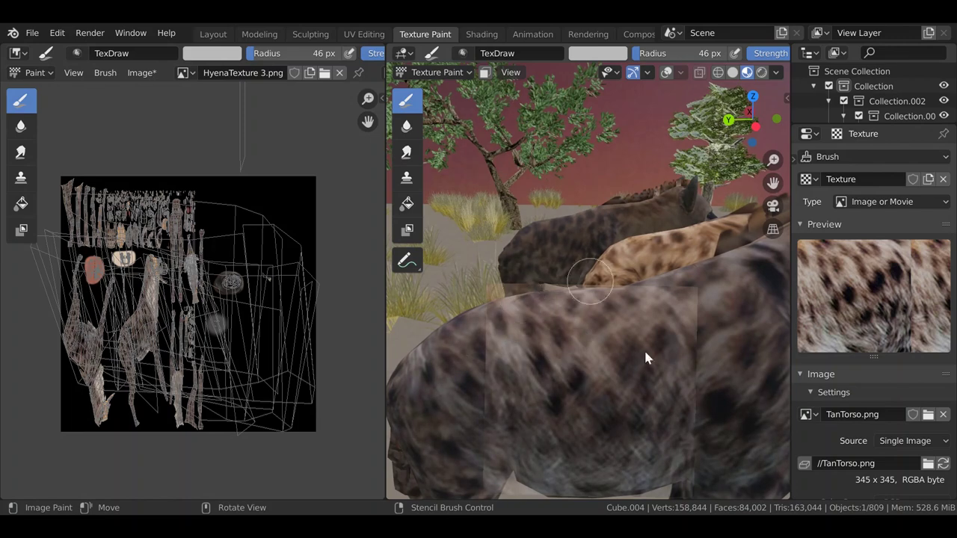
left_click_drag(586, 384, 681, 406)
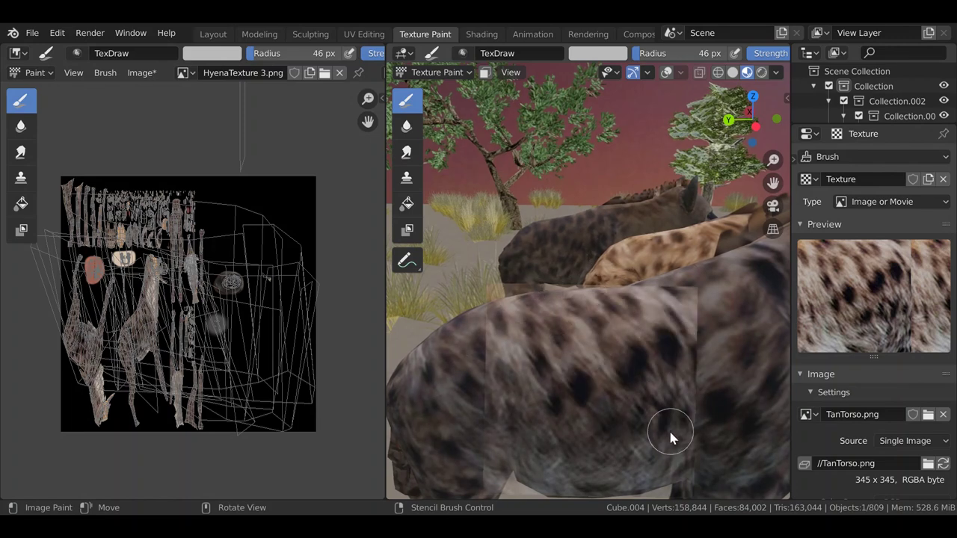
- Paint the torso fur over the upper back and rump to blend the flank into the hindquarters
middle_click_drag(665, 362, 647, 412, "shift")
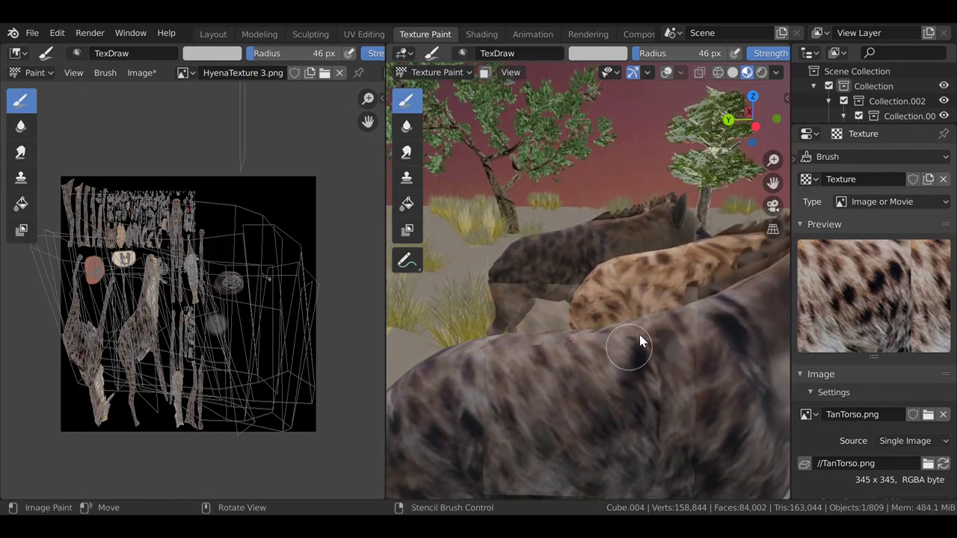
scroll(619, 381, "down", 2)
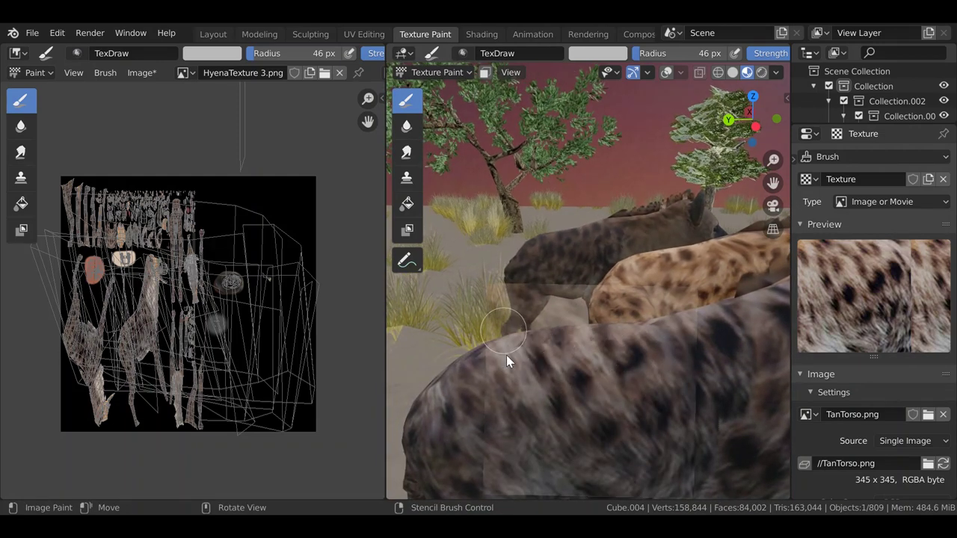
middle_click_drag(507, 354, 568, 343, "shift")
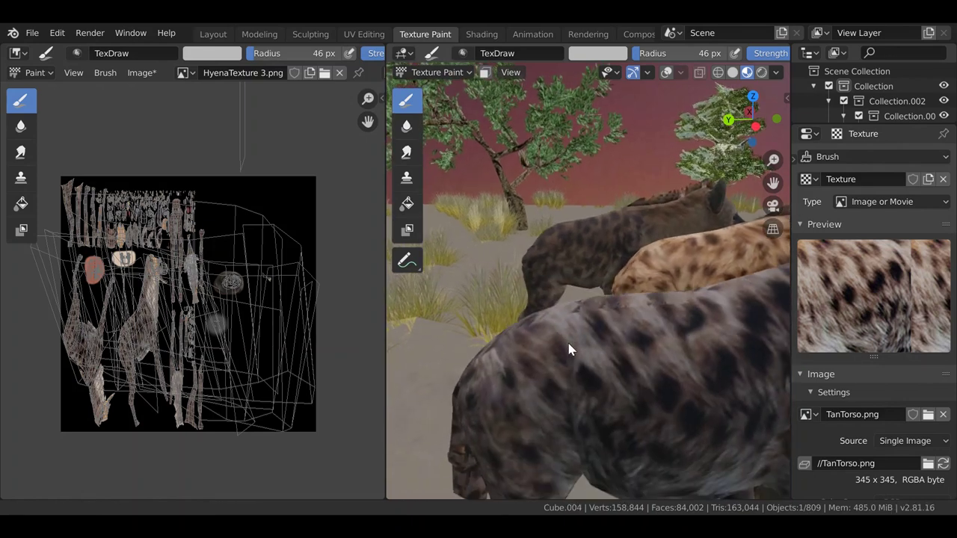
left_click_drag(569, 349, 566, 356)
- Enlarge the torso stencil and paint over the seam between the spine and the upper flank
middle_click_drag(633, 317, 640, 380, "shift")
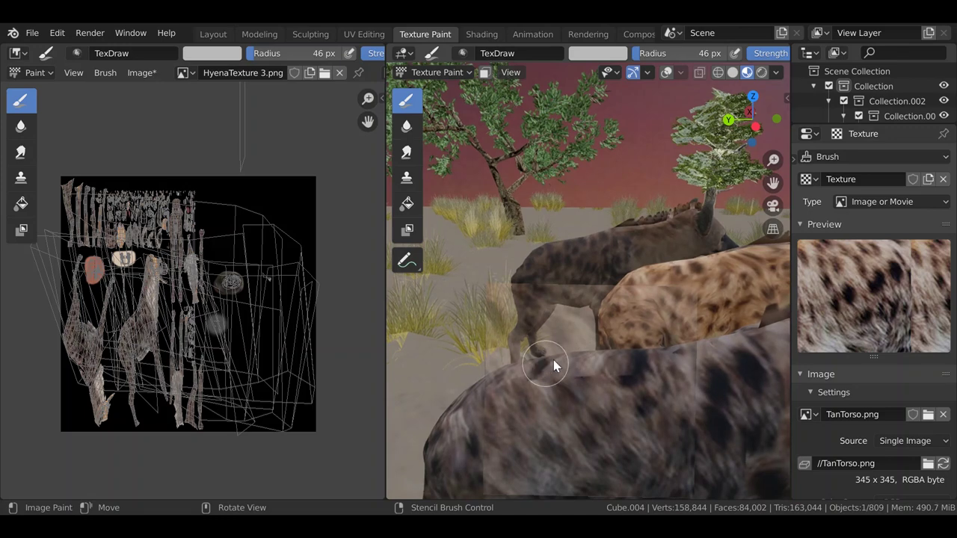
middle_click_drag(571, 367, 545, 288, "shift")
middle_click_drag(591, 332, 598, 363, "shift")
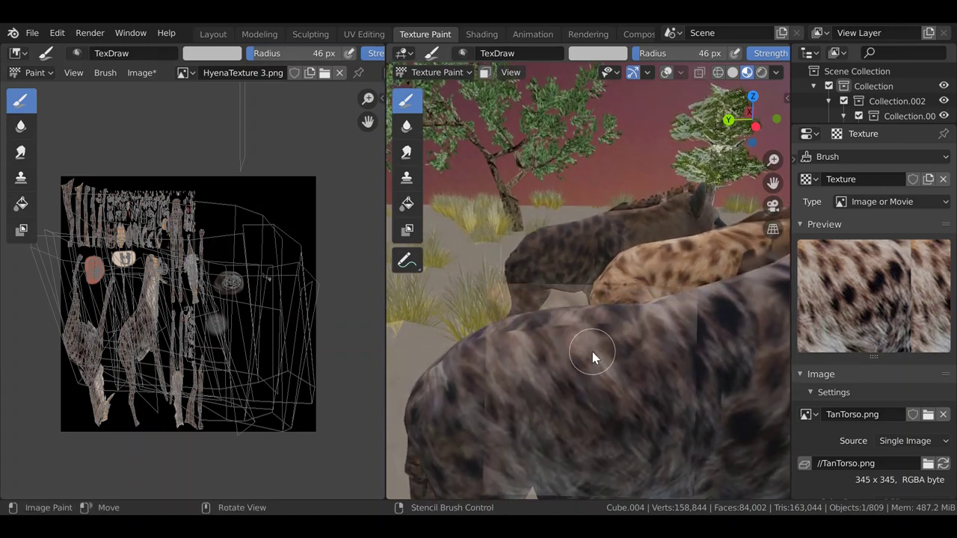
mouse_move(602, 357)
left_mouse_down()
mouse_move(620, 352)
mouse_move(600, 325)
mouse_move(573, 336)
mouse_move(545, 320)
mouse_move(534, 341)
mouse_move(557, 316)
left_mouse_up()
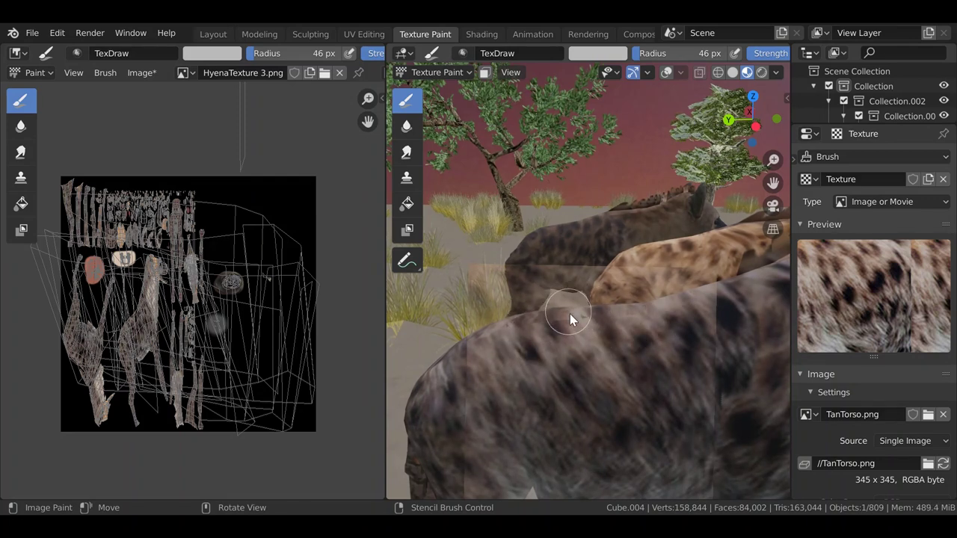
- Paint the torso fur from the side, covering the flank from the rump to behind the shoulder
mouse_move(713, 320)
middle_mouse_down()
mouse_move(718, 306)
mouse_move(677, 318)
mouse_move(617, 367)
mouse_move(614, 311)
middle_mouse_up()
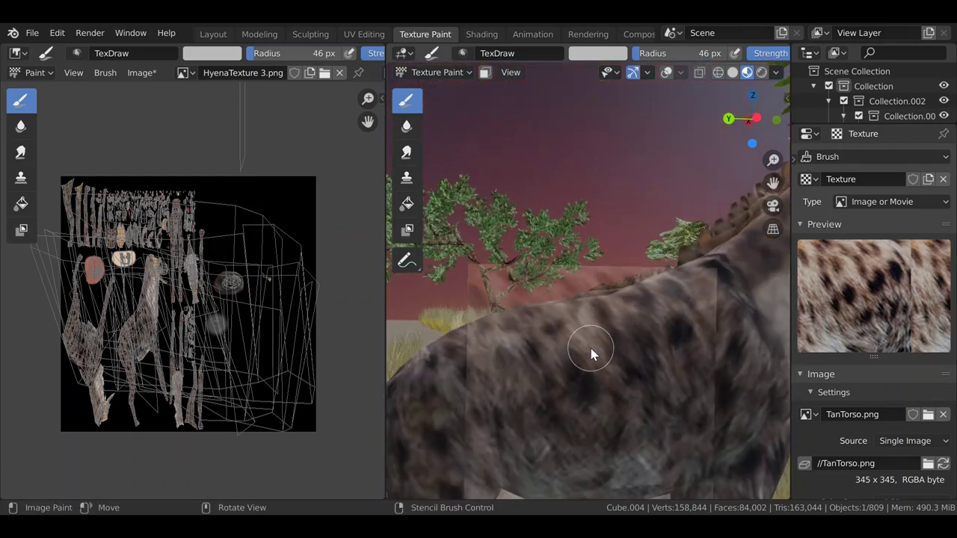
middle_click_drag(590, 350, 602, 331, "shift")
mouse_move(566, 331)
left_mouse_down()
mouse_move(536, 297)
mouse_move(503, 312)
left_mouse_up()
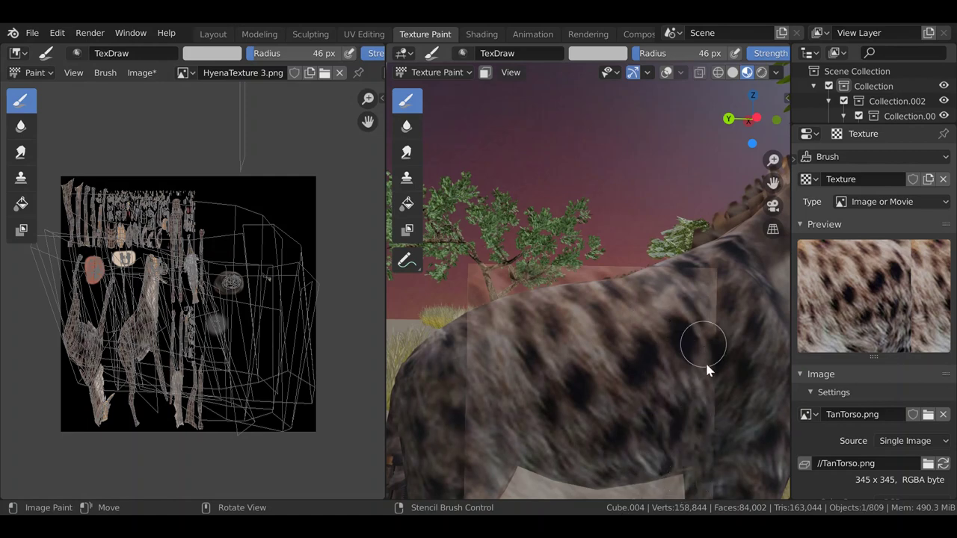
left_click_drag(691, 362, 688, 341)
- Scale the torso stencil down to fit the flank between the legs and paint the spotted fur there
scroll(689, 341, "down", 1)
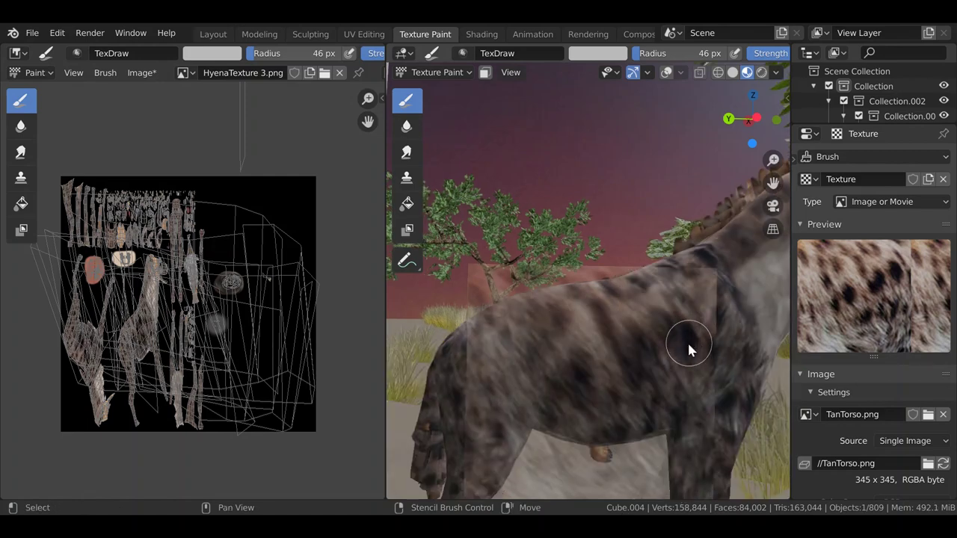
middle_click_drag(689, 344, 687, 353, "shift")
key("ctrl+z")
key("ctrl+z")
key("ctrl+z")
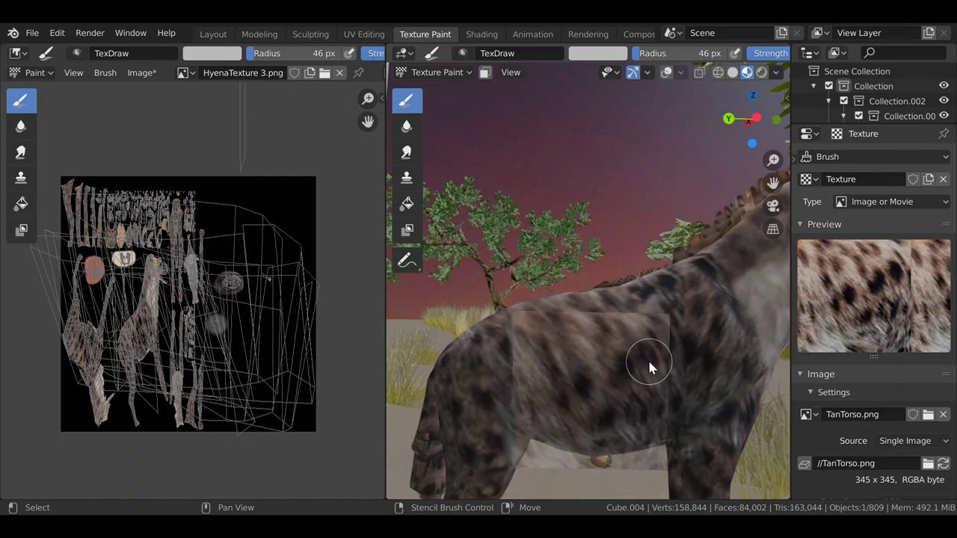
key("ctrl+z")
middle_click_drag(654, 363, 653, 369, "shift")
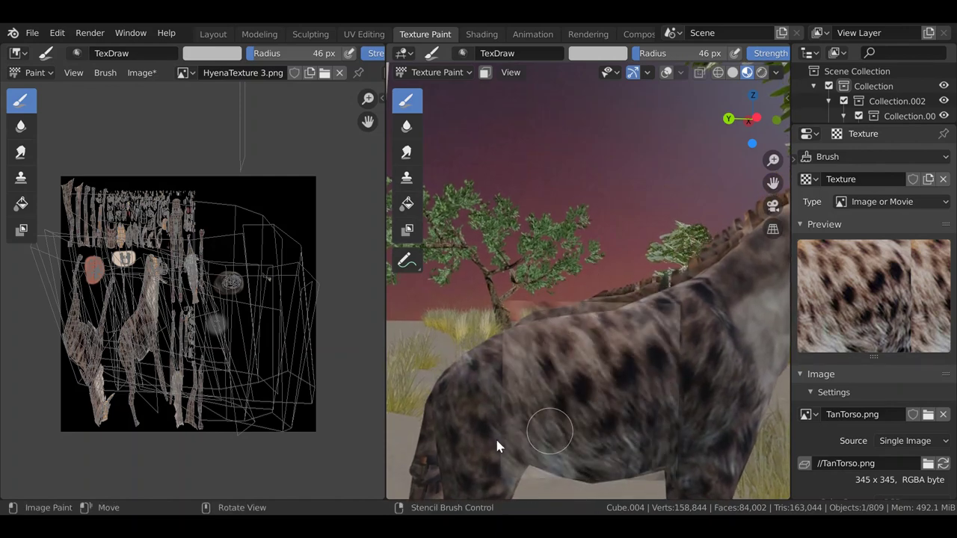
- Paint the torso fur over the withers and the seam behind the shoulder, and continue toward the hindquarters
mouse_move(649, 308)
left_mouse_down()
mouse_move(662, 335)
mouse_move(674, 301)
left_mouse_up()
middle_click_drag(675, 302, 647, 300, "shift")
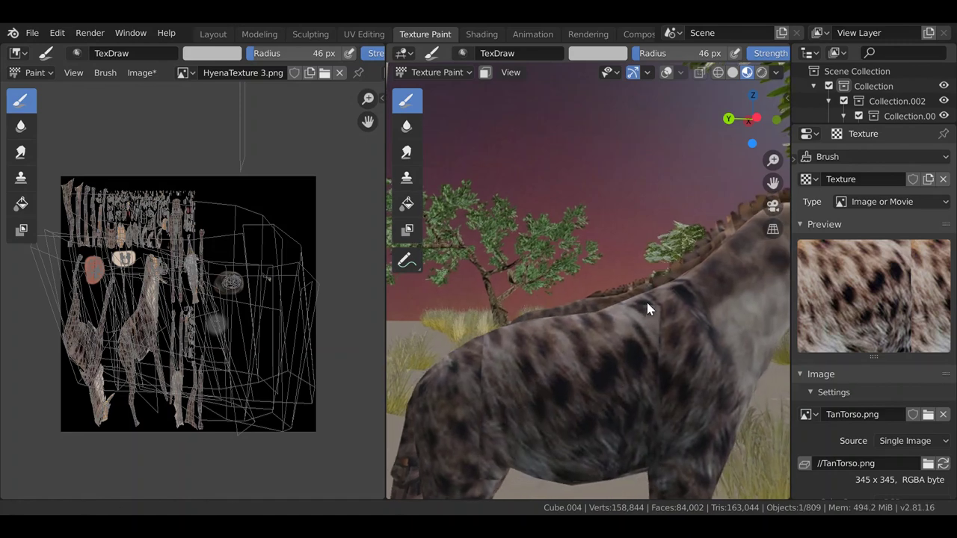
mouse_move(649, 305)
left_mouse_down()
mouse_move(661, 333)
mouse_move(656, 309)
left_mouse_up()
middle_click_drag(648, 325, 644, 346, "shift")
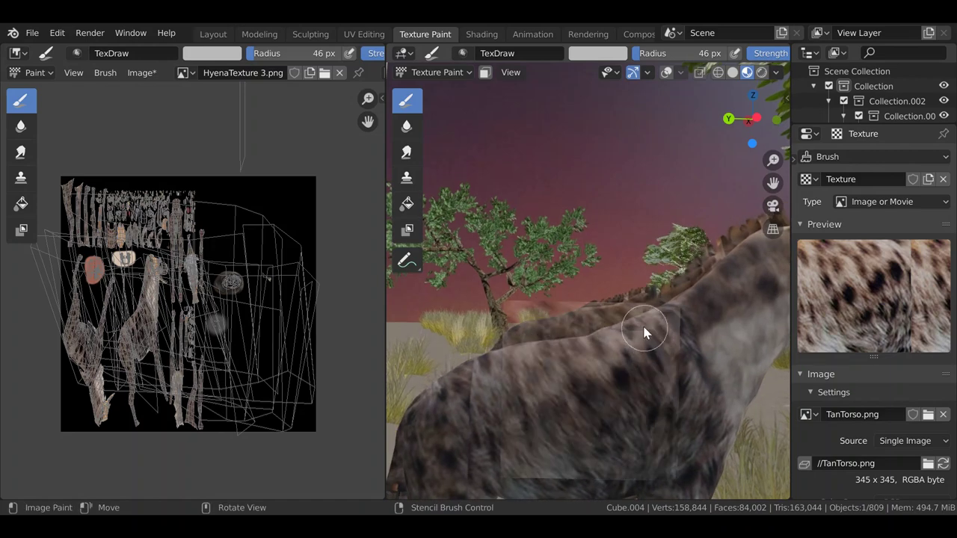
left_click_drag(645, 327, 655, 334)
middle_click_drag(655, 334, 643, 307, "shift")
middle_click_drag(636, 422, 606, 360)
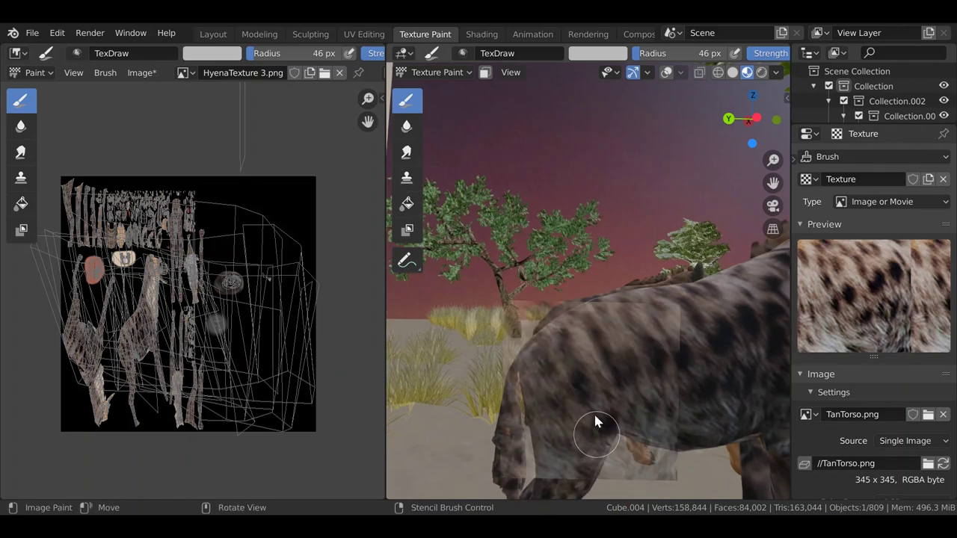
- Paint the torso fur over the shoulder and the front of the chest, and check the coat from both sides
mouse_move(594, 423)
middle_mouse_down()
mouse_move(570, 387)
mouse_move(501, 391)
mouse_move(650, 385)
mouse_move(618, 359)
mouse_move(582, 420)
middle_mouse_up()
middle_click_drag(605, 355, 598, 391)
mouse_move(616, 344)
middle_mouse_down()
mouse_move(616, 362)
mouse_move(605, 349)
mouse_move(615, 380)
middle_mouse_up()
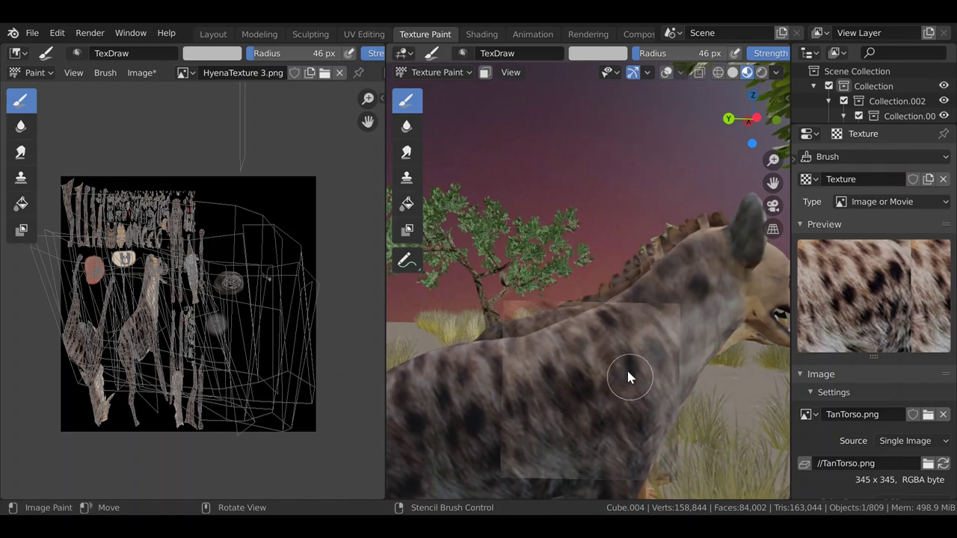
middle_click_drag(613, 334, 602, 364)
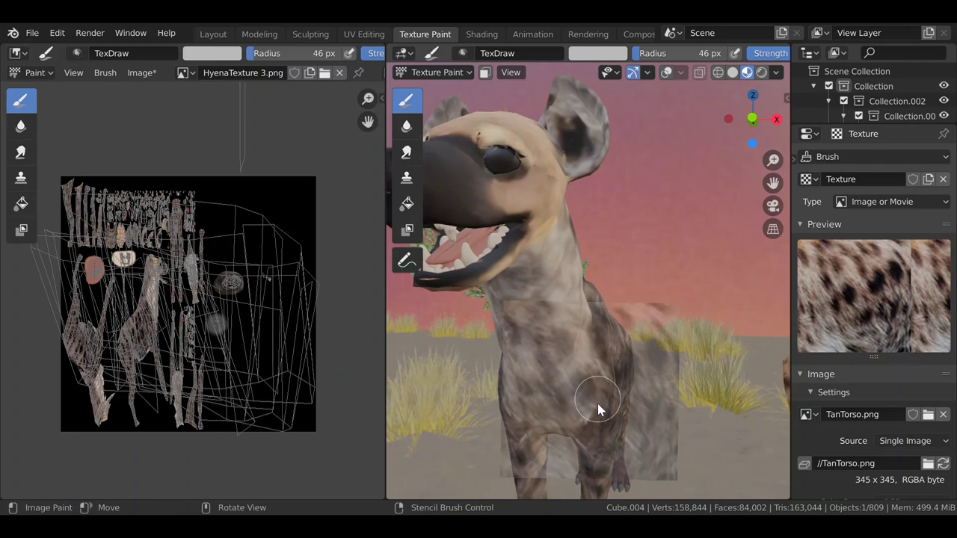
mouse_move(597, 420)
left_mouse_down()
mouse_move(604, 346)
mouse_move(605, 405)
left_mouse_up()
scroll(613, 389, "down", 5)
middle_click_drag(625, 366, 776, 364)
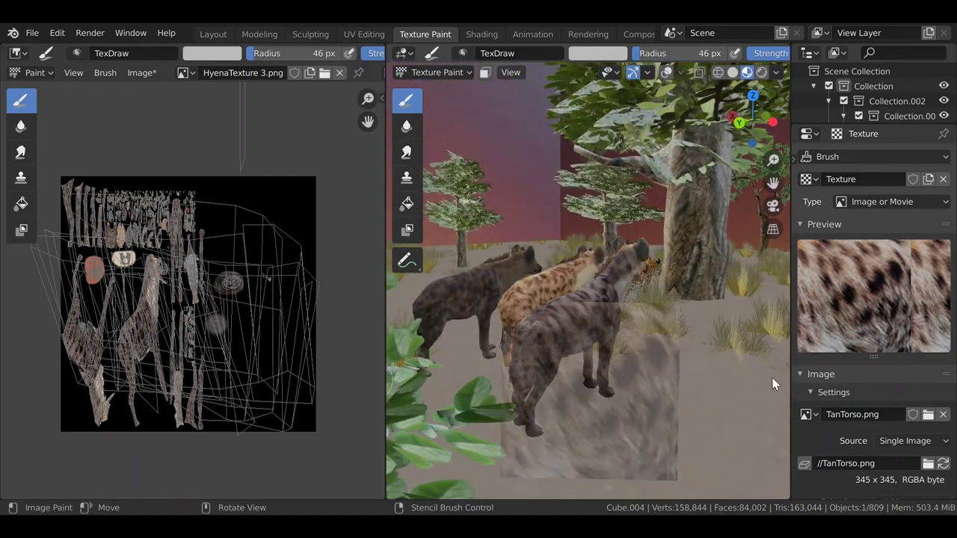
middle_click_drag(676, 337, 598, 337)
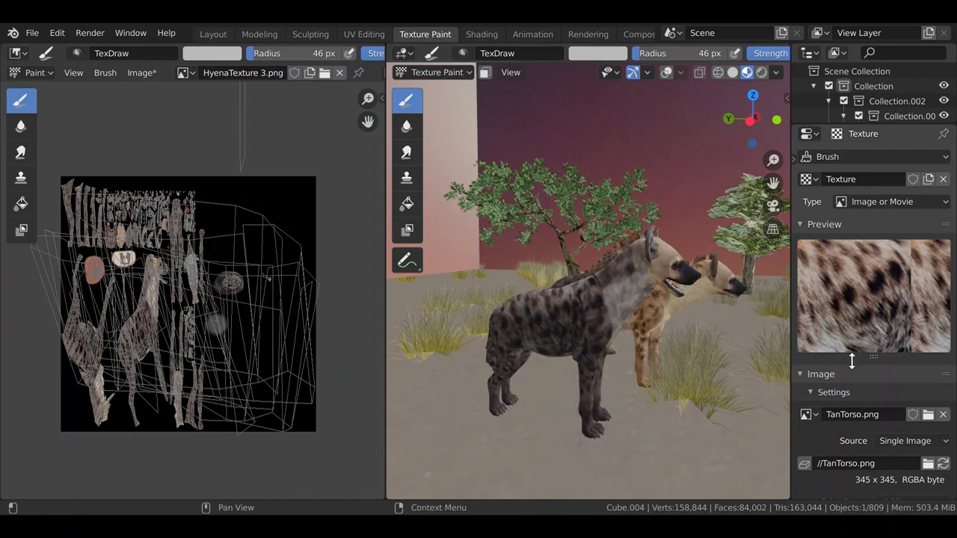
- Load TanHeadMain.png as the stencil image, scale the stencil to the head and paint fur on both sides of the forehead
left_click(928, 415)
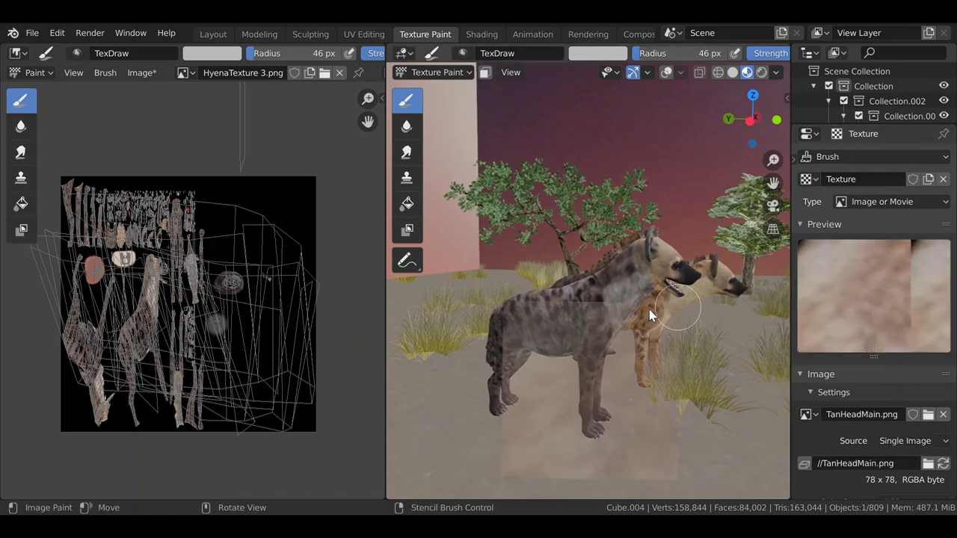
middle_click_drag(649, 310, 578, 322)
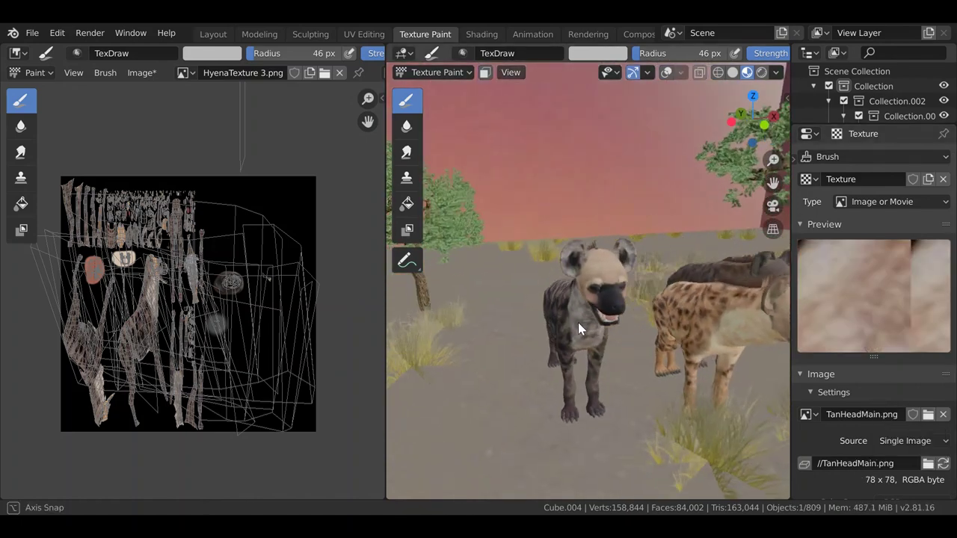
scroll(580, 294, "up", 5)
right_click_drag(620, 324, 588, 367, "shift")
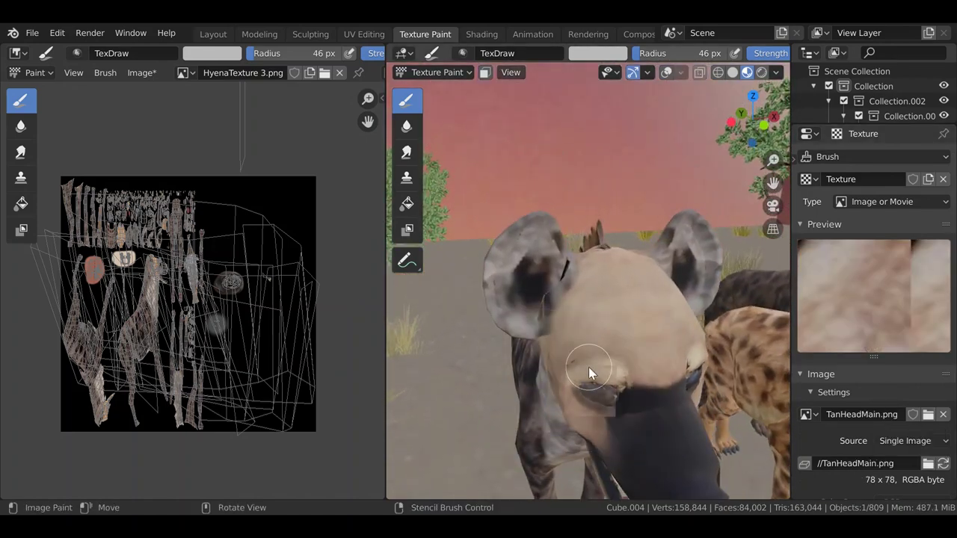
middle_click_drag(604, 321, 612, 393, "shift")
right_click_drag(586, 404, 622, 392, "shift")
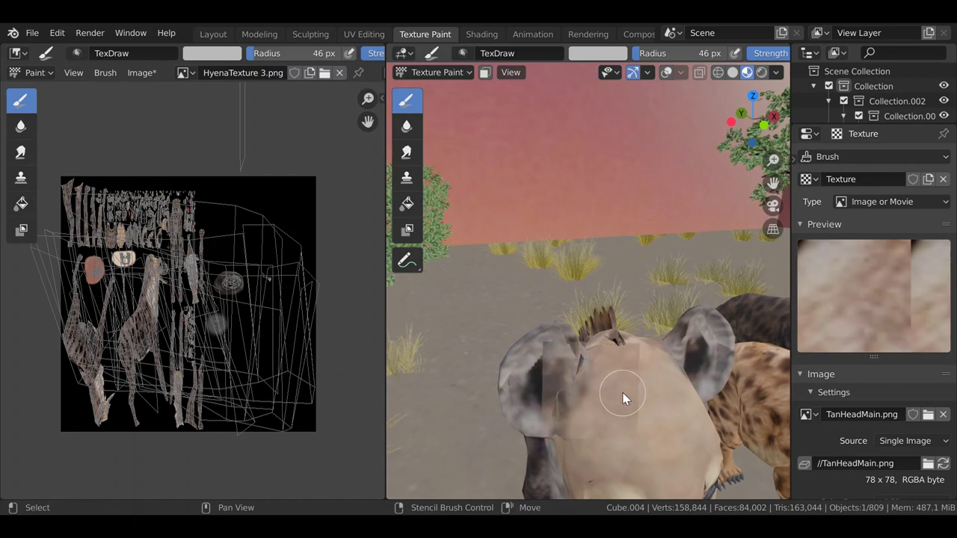
middle_click_drag(622, 392, 582, 365)
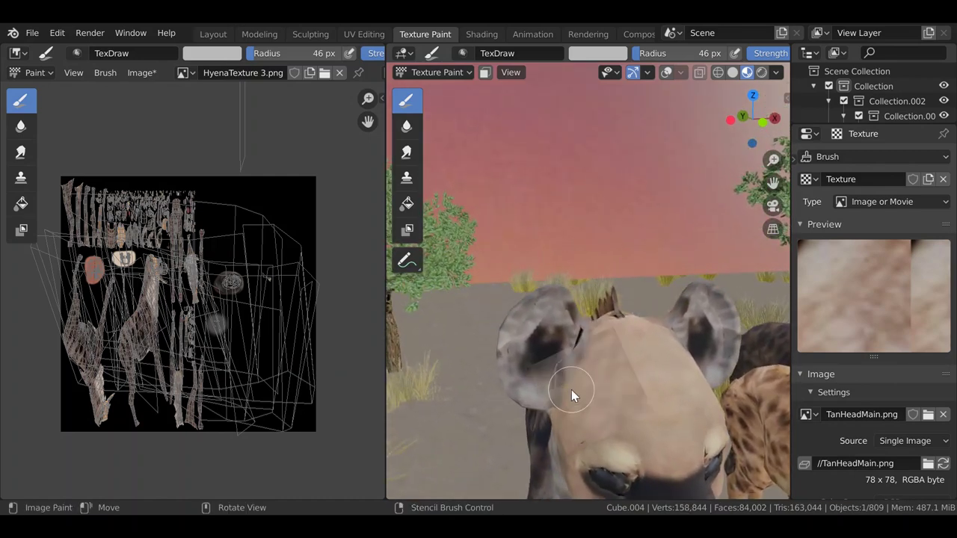
mouse_move(586, 372)
left_mouse_down()
mouse_move(606, 369)
mouse_move(628, 394)
mouse_move(584, 429)
left_mouse_up()
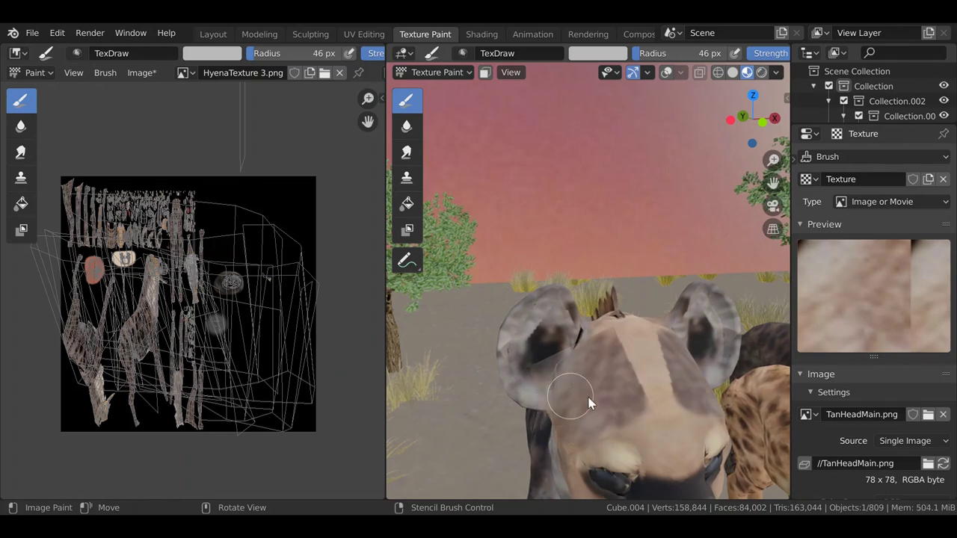
- Paint the main head fur over the temple, cheek and lower jaw on the side of the face
mouse_move(573, 391)
middle_mouse_down()
mouse_move(623, 391)
mouse_move(641, 376)
mouse_move(632, 346)
mouse_move(673, 375)
mouse_move(617, 395)
middle_mouse_up()
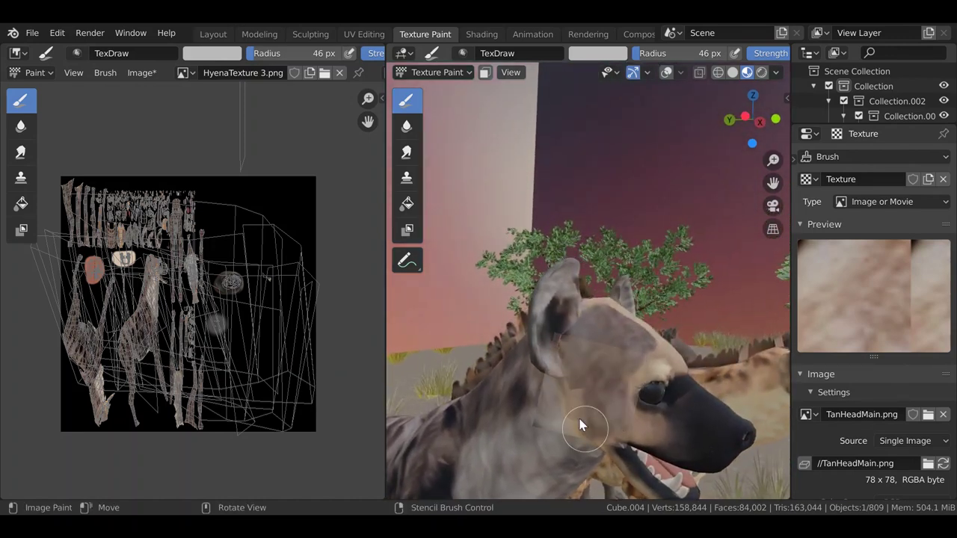
mouse_move(596, 394)
middle_mouse_down("shift")
mouse_move(587, 376)
mouse_move(590, 386)
middle_mouse_up("shift")
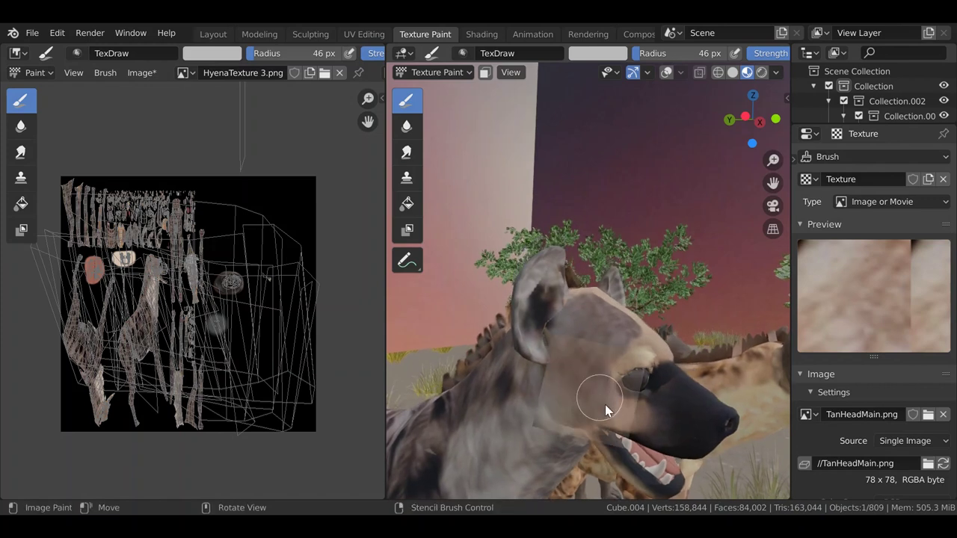
middle_click_drag(628, 411, 605, 391, "shift")
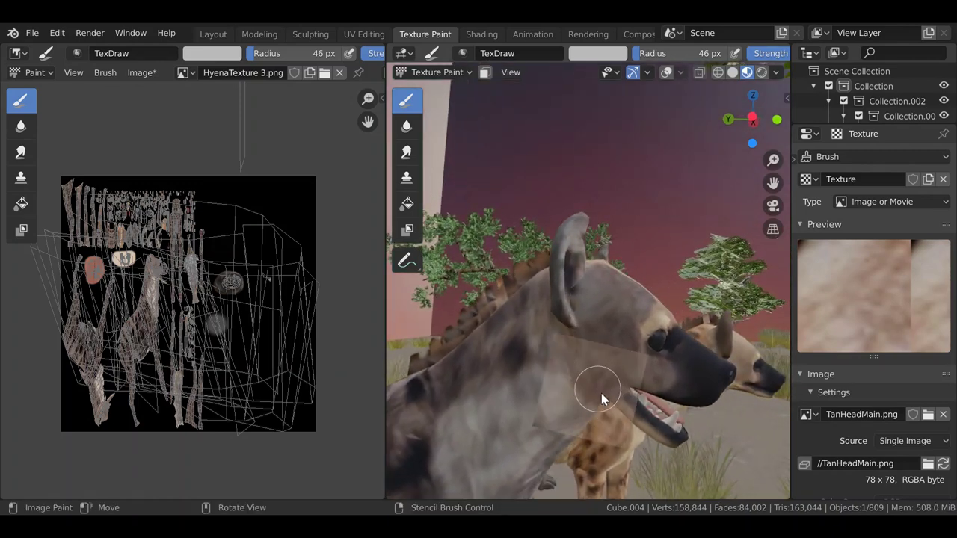
middle_click_drag(615, 408, 574, 364)
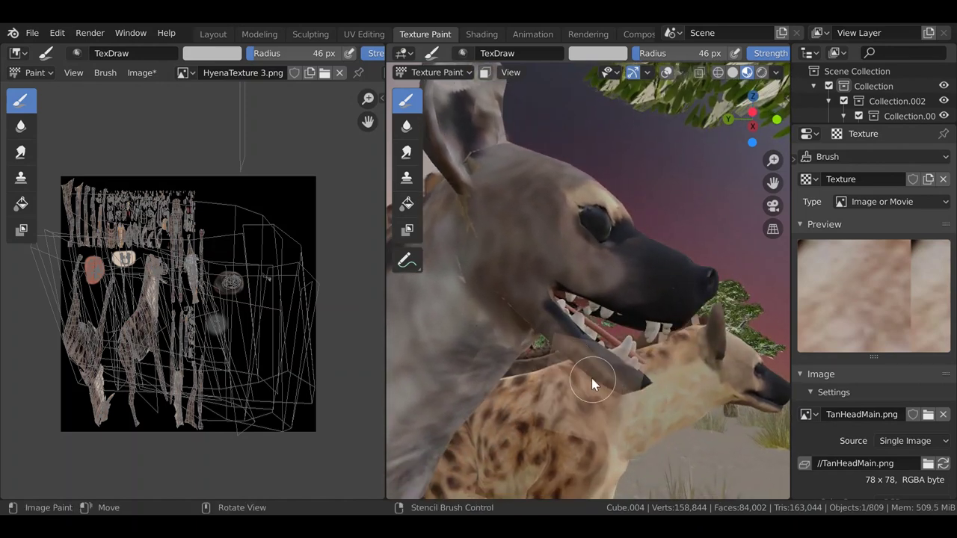
mouse_move(610, 385)
left_mouse_down()
mouse_move(571, 357)
mouse_move(624, 389)
left_mouse_up()
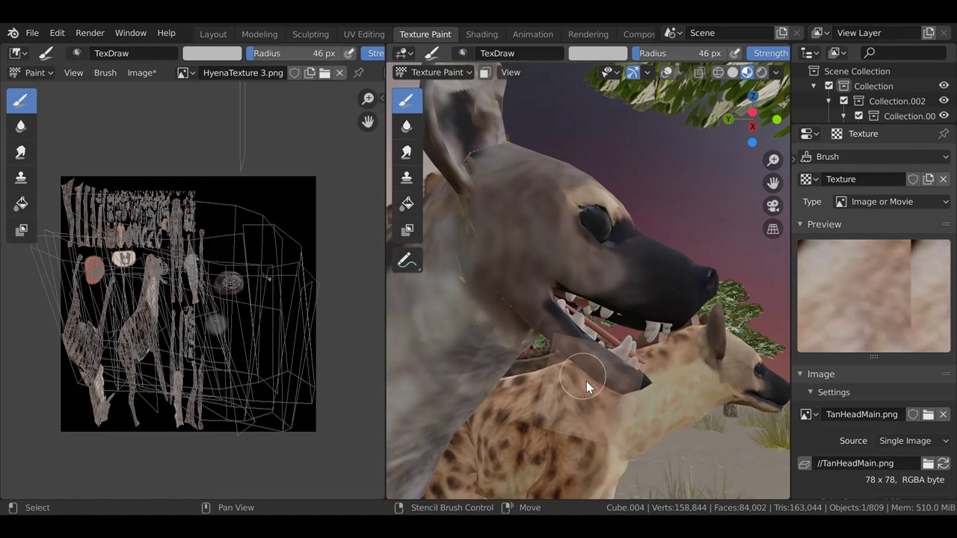
- Load TanHeadMiddle.png as the stencil image and line up the forehead beneath the stencil from the front
middle_click_drag(586, 381, 577, 413)
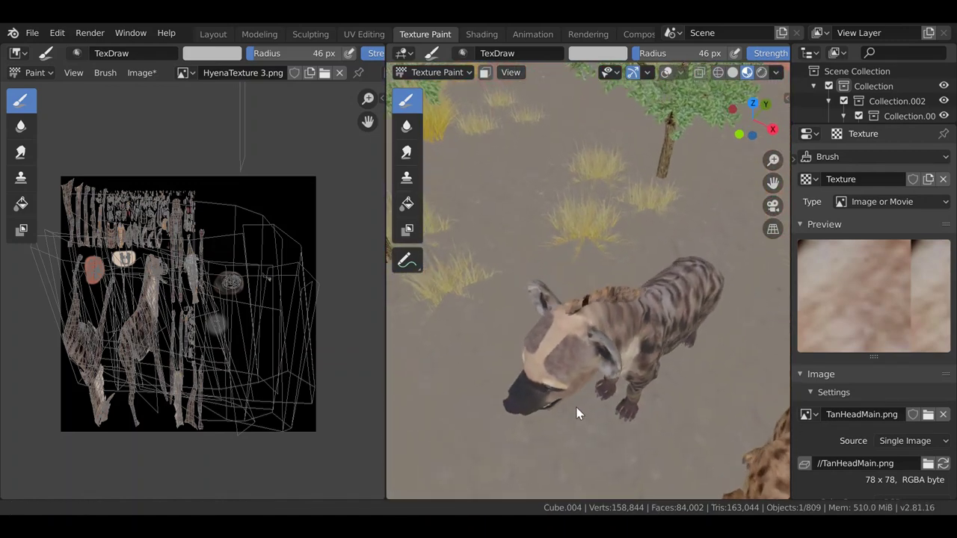
scroll(577, 414, "up", 2)
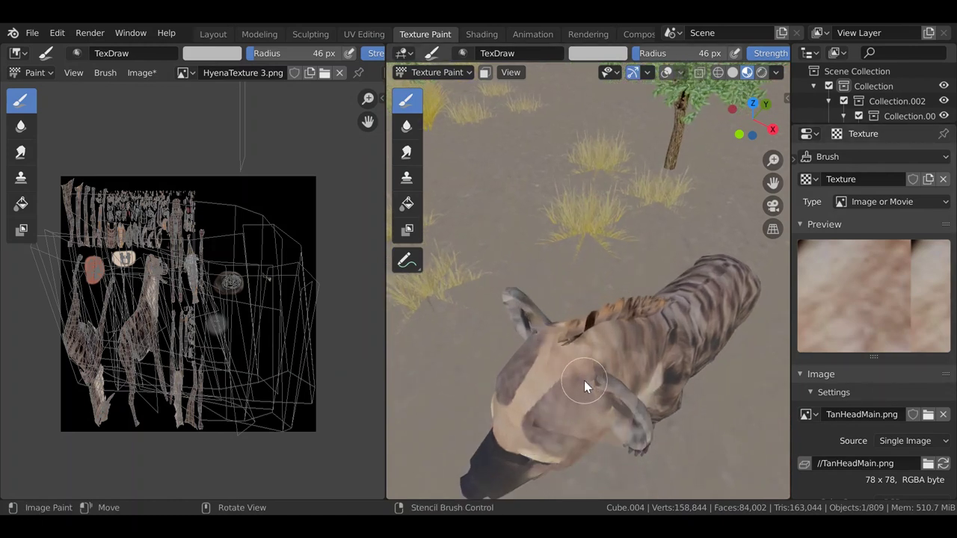
middle_click_drag(595, 352, 587, 385)
middle_click_drag(603, 417, 584, 341)
middle_click_drag(578, 392, 598, 321)
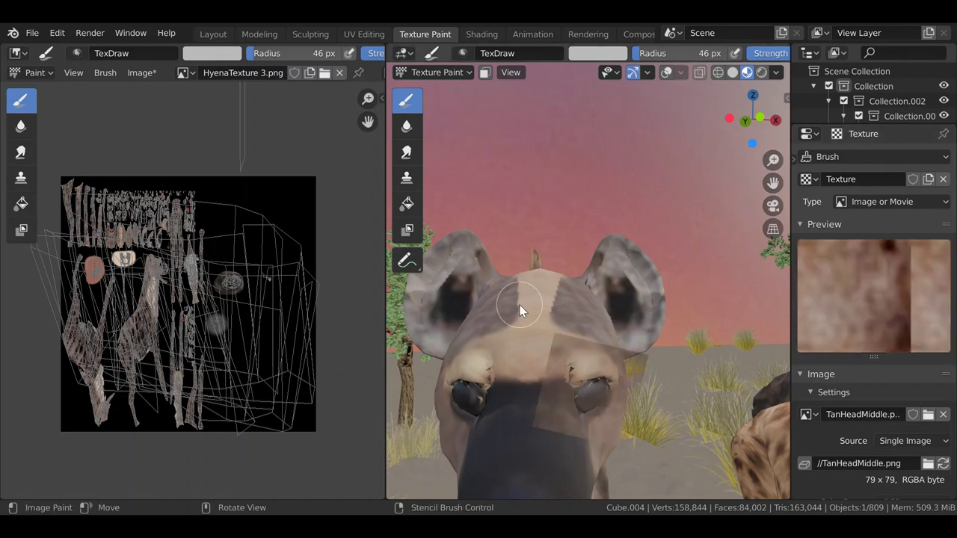
scroll(554, 335, "up", 2)
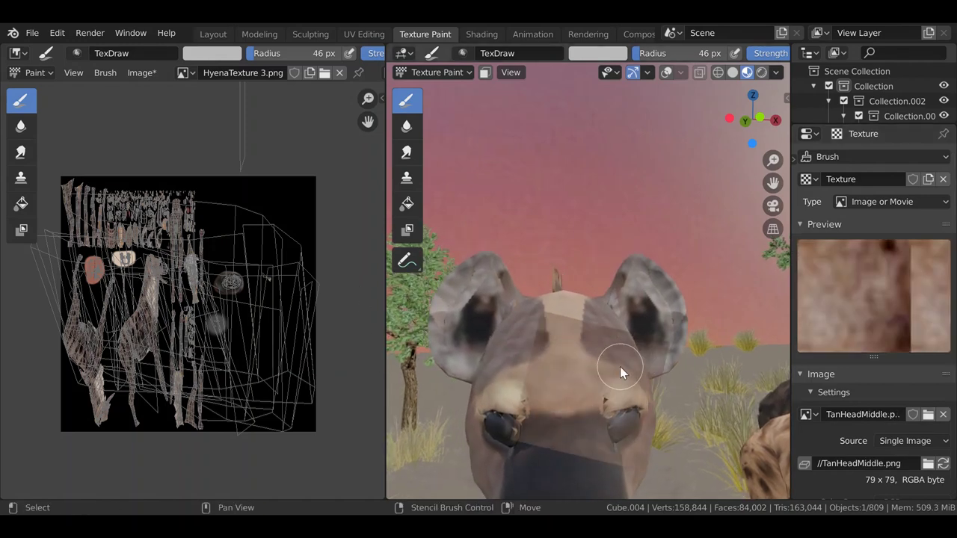
mouse_move(617, 355)
middle_mouse_down("shift")
mouse_move(671, 394)
mouse_move(668, 365)
mouse_move(645, 364)
middle_mouse_up("shift")
- Paint the middle head fur over the bare tan strip from the crown down to between the eyes
mouse_move(645, 363)
left_mouse_down()
mouse_move(642, 396)
mouse_move(641, 365)
left_mouse_up()
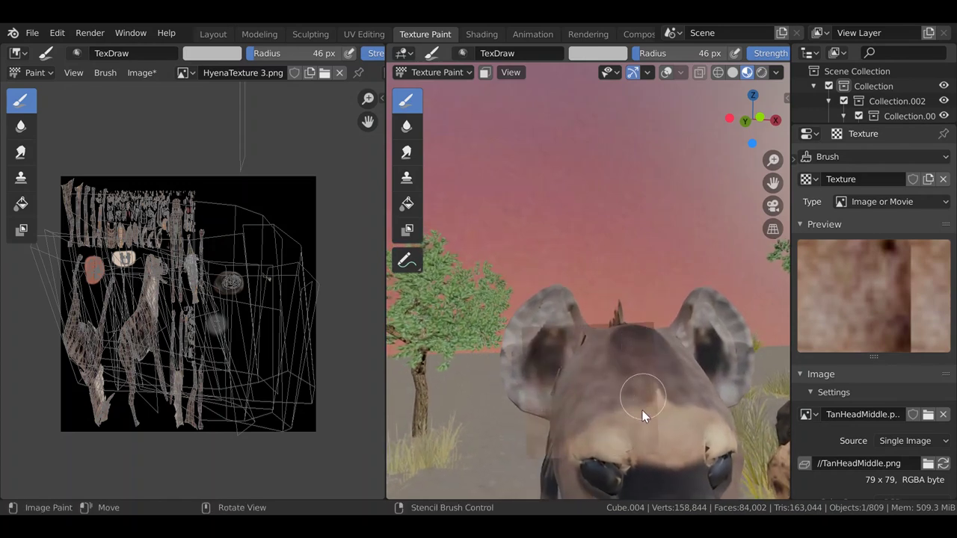
left_click_drag(643, 408, 643, 428)
middle_click_drag(647, 419, 634, 408, "shift")
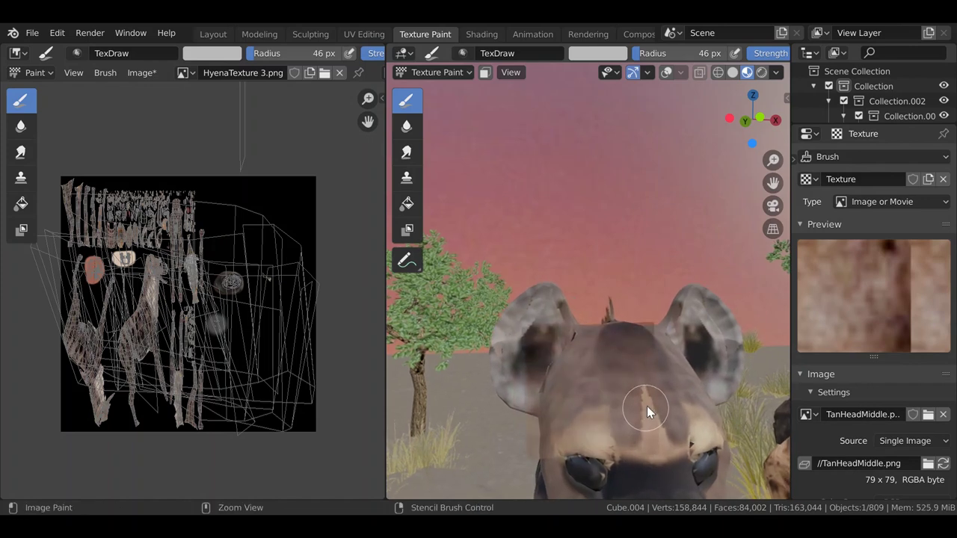
left_click_drag(648, 406, 644, 447)
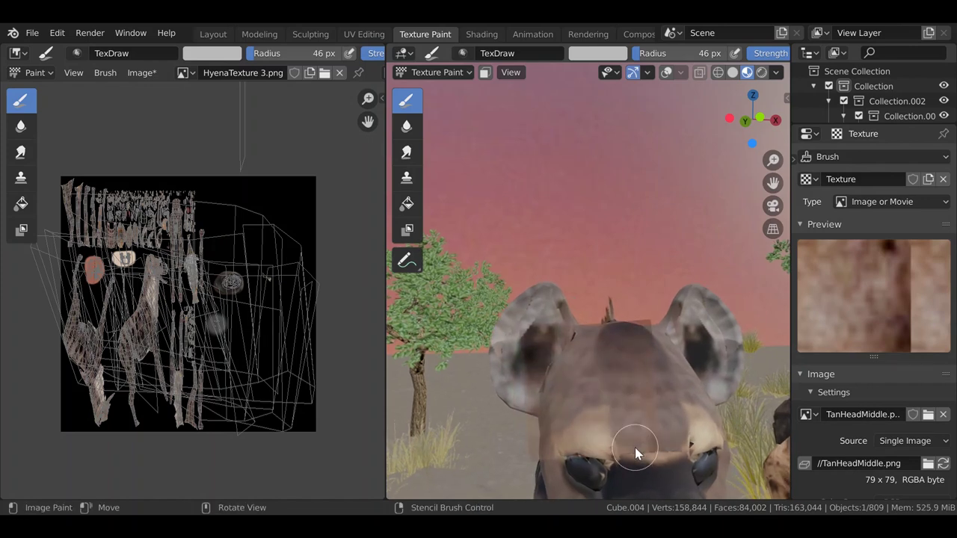
middle_click_drag(634, 447, 625, 426, "shift")
left_click_drag(640, 444, 641, 433)
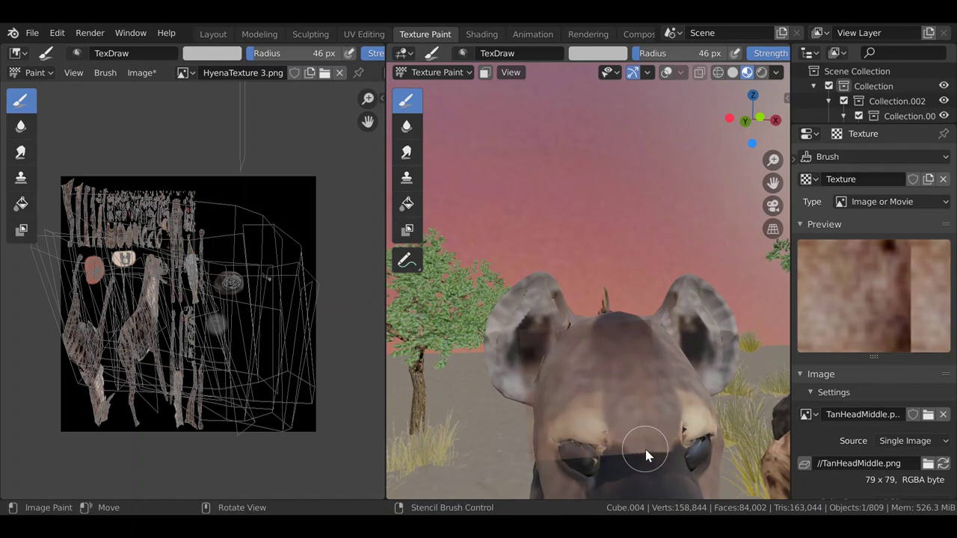
- Paint the middle head fur from beside the ear across the forehead, covering the seams with the side fur
middle_click_drag(647, 456, 625, 416)
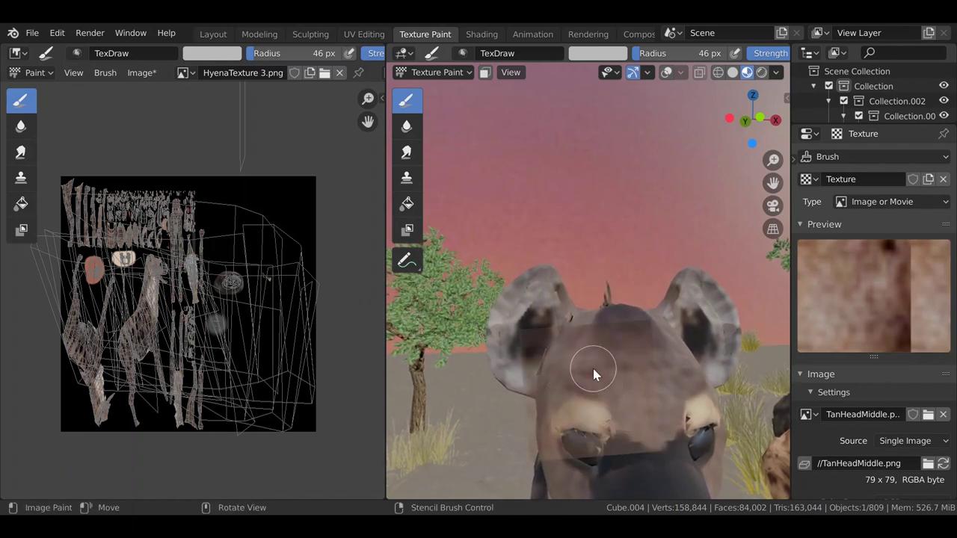
mouse_move(588, 378)
left_mouse_down()
mouse_move(587, 360)
mouse_move(570, 359)
left_mouse_up()
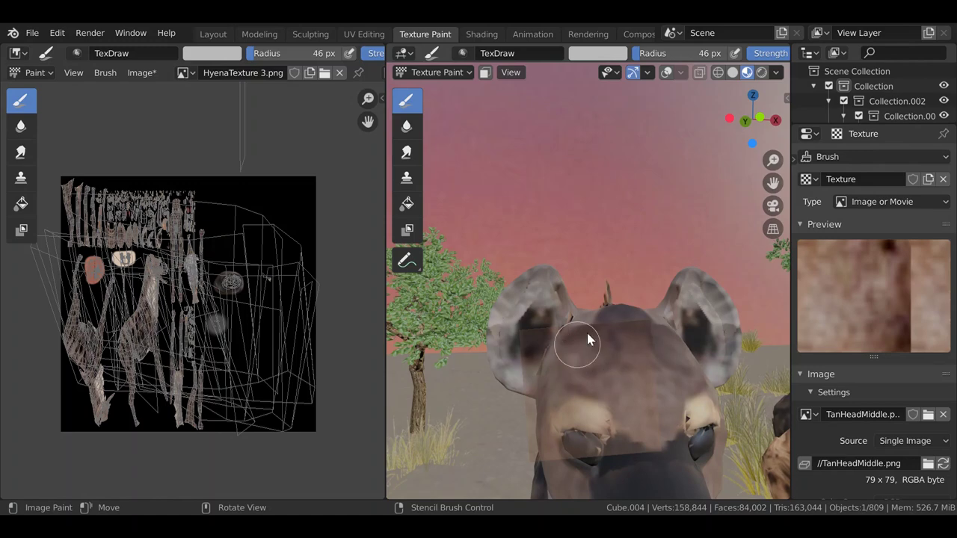
middle_click_drag(594, 350, 647, 389, "shift")
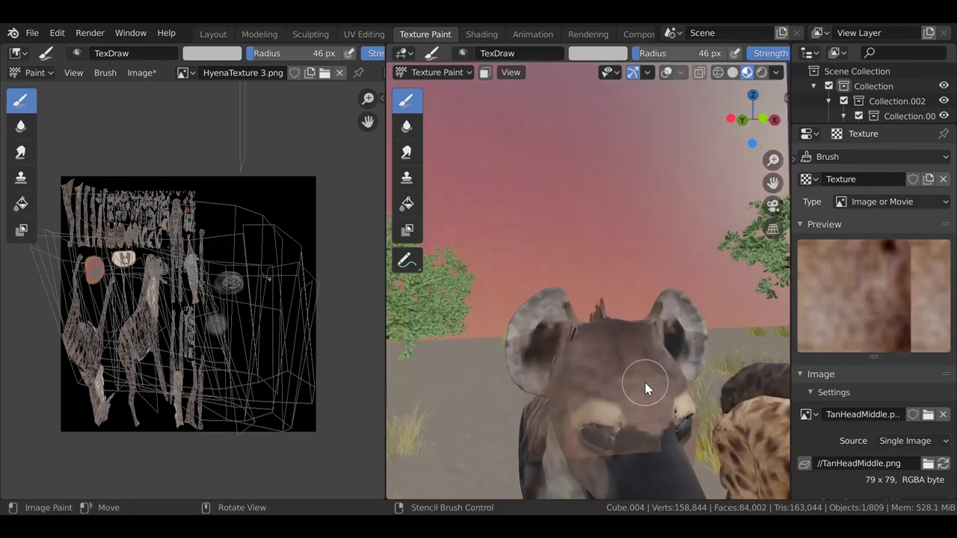
scroll(581, 410, "up", 2)
scroll(570, 414, "up", 3)
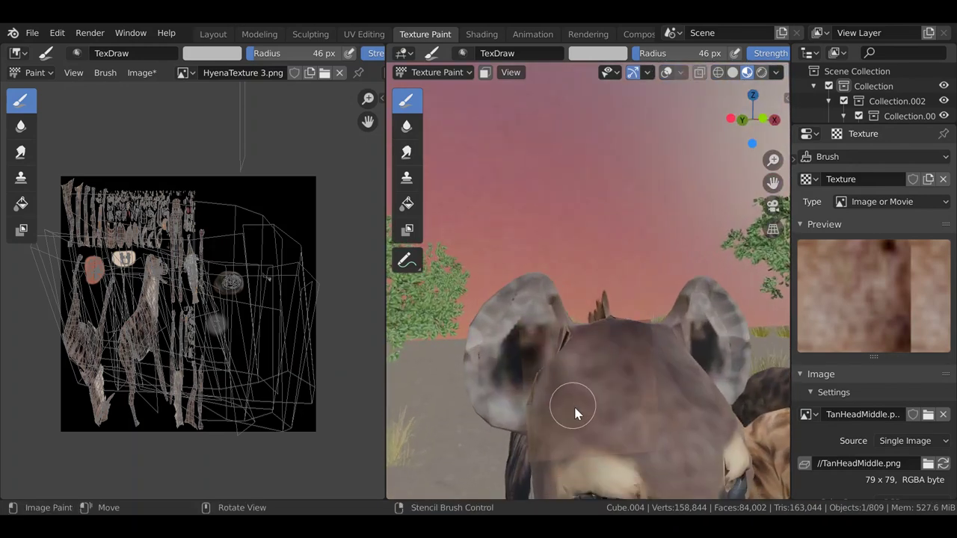
mouse_move(574, 405)
left_mouse_down()
mouse_move(590, 362)
mouse_move(640, 439)
mouse_move(635, 349)
mouse_move(647, 402)
mouse_move(640, 437)
mouse_move(622, 384)
mouse_move(605, 368)
mouse_move(636, 432)
mouse_move(654, 431)
left_mouse_up()
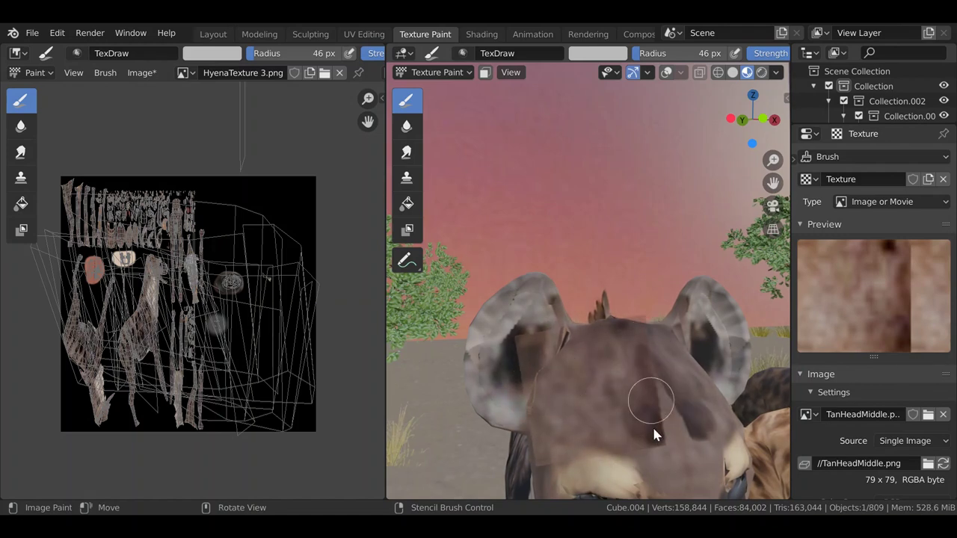
- Paint darker fur over the centre of the forehead above the brows and blend it upward toward the crown
middle_click_drag(654, 431, 645, 411)
mouse_move(645, 412)
left_mouse_down()
mouse_move(639, 384)
mouse_move(649, 388)
mouse_move(646, 412)
left_mouse_up()
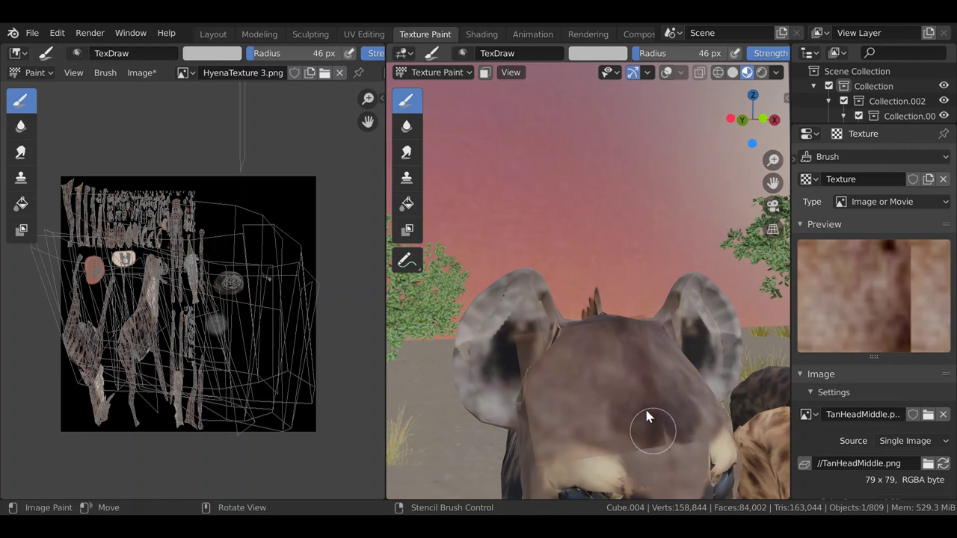
mouse_move(647, 417)
middle_mouse_down()
mouse_move(648, 427)
mouse_move(619, 381)
mouse_move(632, 387)
mouse_move(617, 383)
middle_mouse_up()
scroll(624, 346, "down", 1)
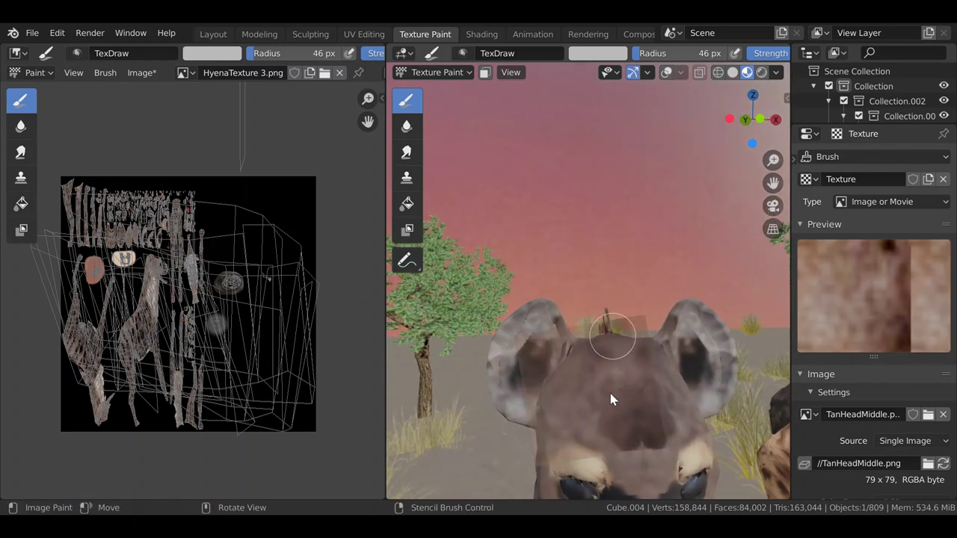
mouse_move(610, 393)
left_mouse_down()
mouse_move(626, 391)
mouse_move(624, 420)
left_mouse_up()
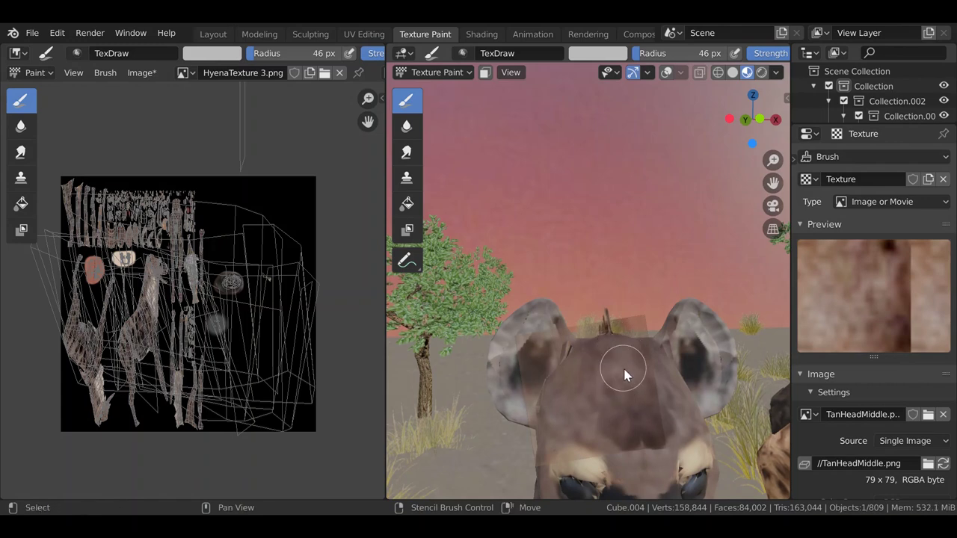
- Rotate the head stencil upright and paint over the crown and the dark patch above the brows to even out the forehead
middle_click_drag(621, 377, 636, 397, "shift")
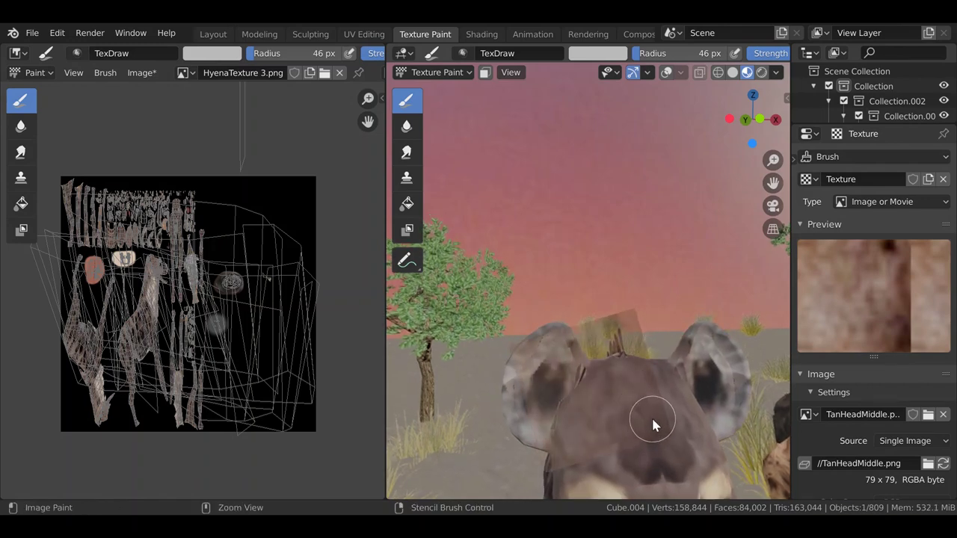
mouse_move(656, 422)
right_mouse_down("ctrl")
mouse_move(656, 436)
mouse_move(627, 356)
mouse_move(648, 430)
right_mouse_up("ctrl")
middle_click_drag(627, 392, 631, 380, "shift")
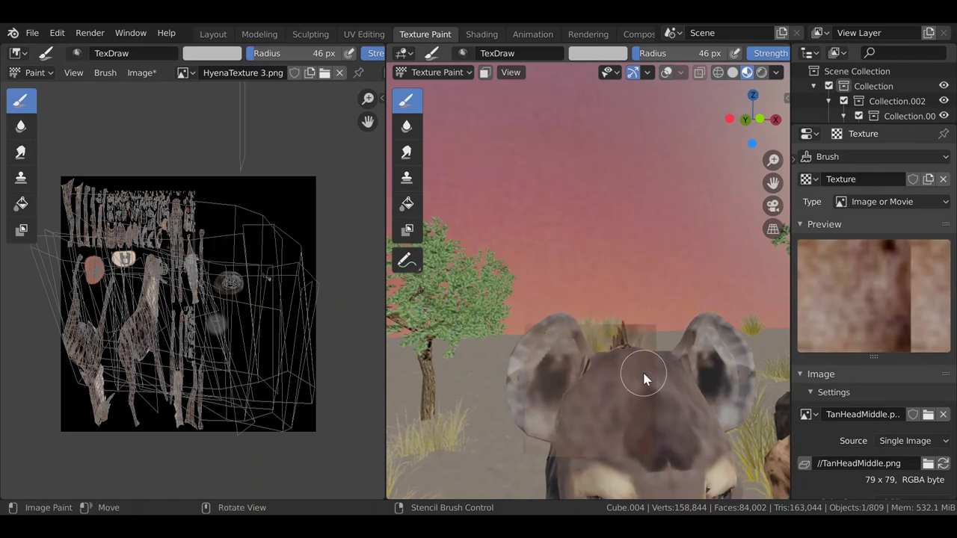
mouse_move(643, 355)
left_mouse_down()
mouse_move(639, 347)
mouse_move(641, 390)
mouse_move(645, 373)
left_mouse_up()
middle_click_drag(648, 387, 627, 326, "shift")
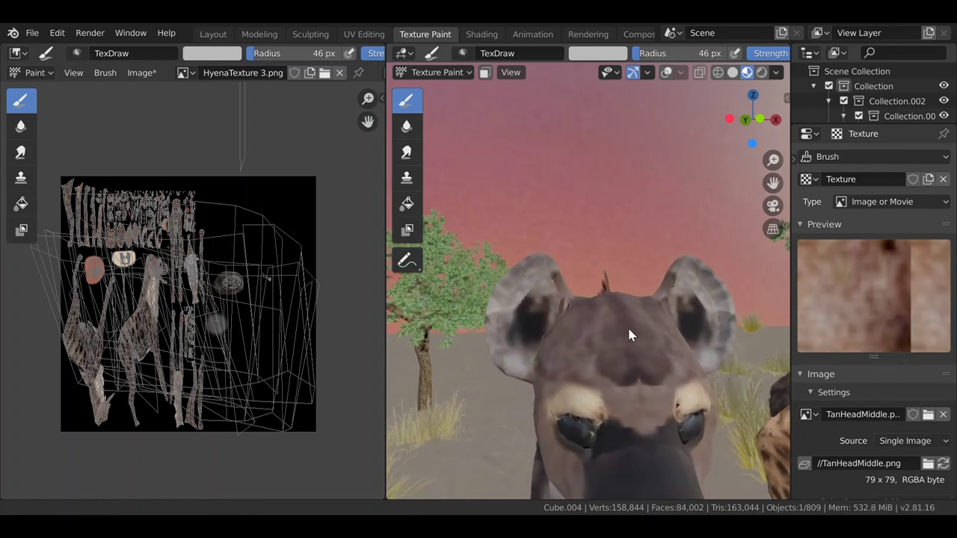
left_click(642, 401)
middle_click_drag(631, 382, 632, 392, "shift")
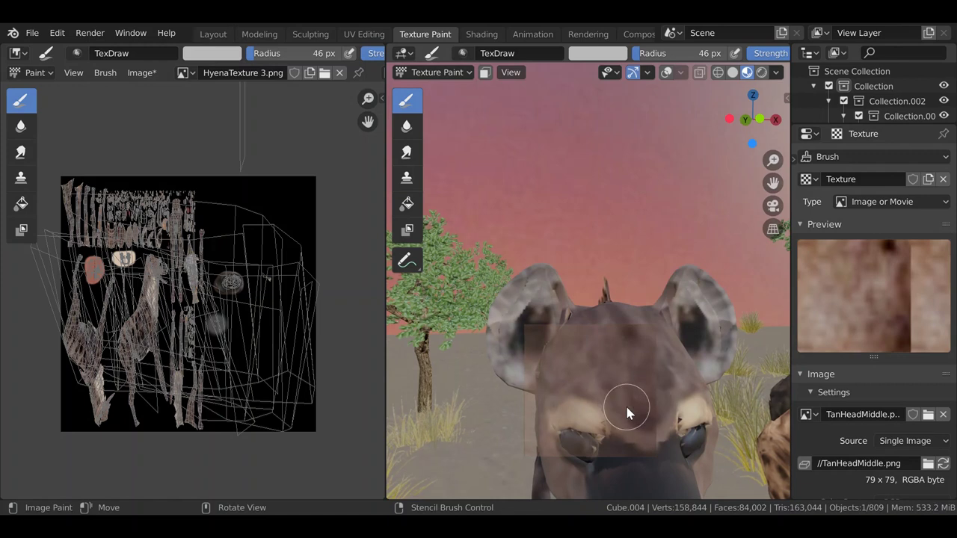
- Load TanHeadMain.png as the brush stencil and paint its fur over the bare tan patches on the cheek and lower jaw
middle_click_drag(649, 431, 658, 424, "shift")
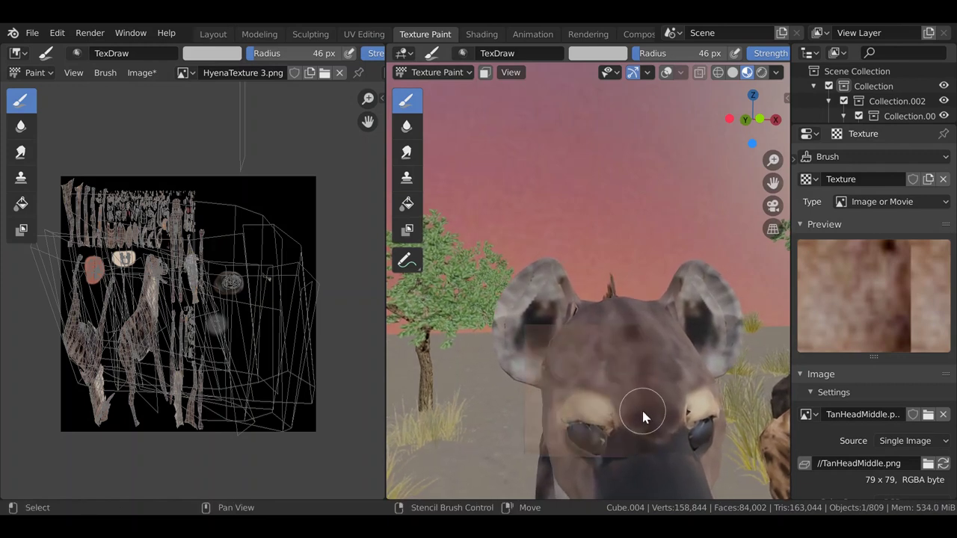
mouse_move(634, 417)
middle_mouse_down()
mouse_move(664, 423)
mouse_move(699, 412)
middle_mouse_up()
mouse_move(708, 358)
middle_mouse_down()
mouse_move(538, 364)
mouse_move(573, 366)
mouse_move(573, 395)
middle_mouse_up()
scroll(540, 365, "up", 4)
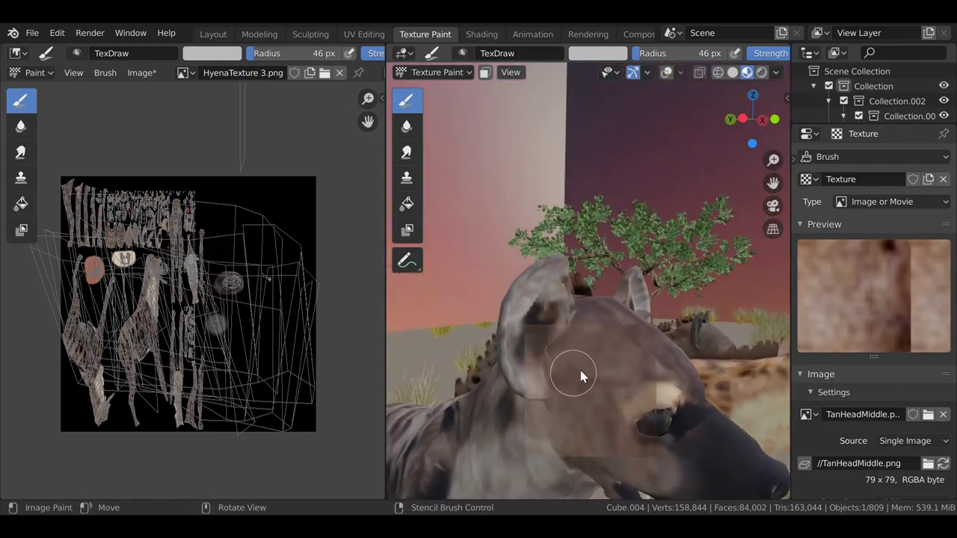
middle_click_drag(619, 373, 568, 351)
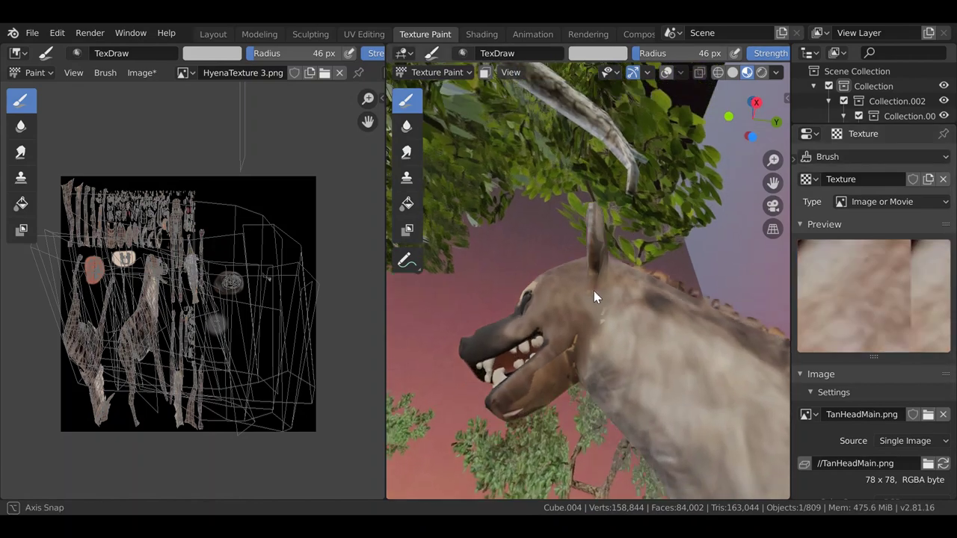
middle_click_drag(593, 290, 583, 374)
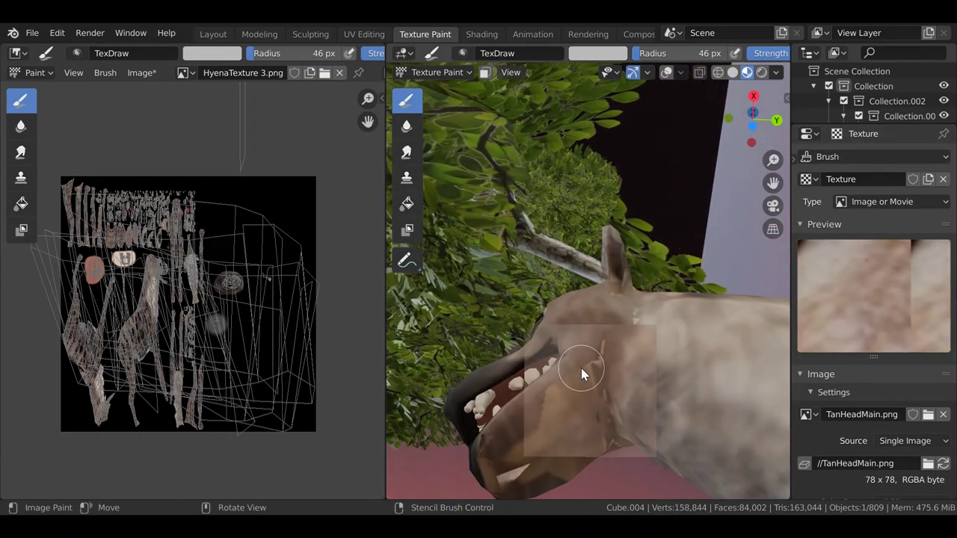
mouse_move(581, 368)
left_mouse_down()
mouse_move(597, 360)
mouse_move(596, 439)
mouse_move(567, 379)
mouse_move(555, 444)
mouse_move(583, 387)
left_mouse_up()
middle_click_drag(584, 387, 627, 359, "shift")
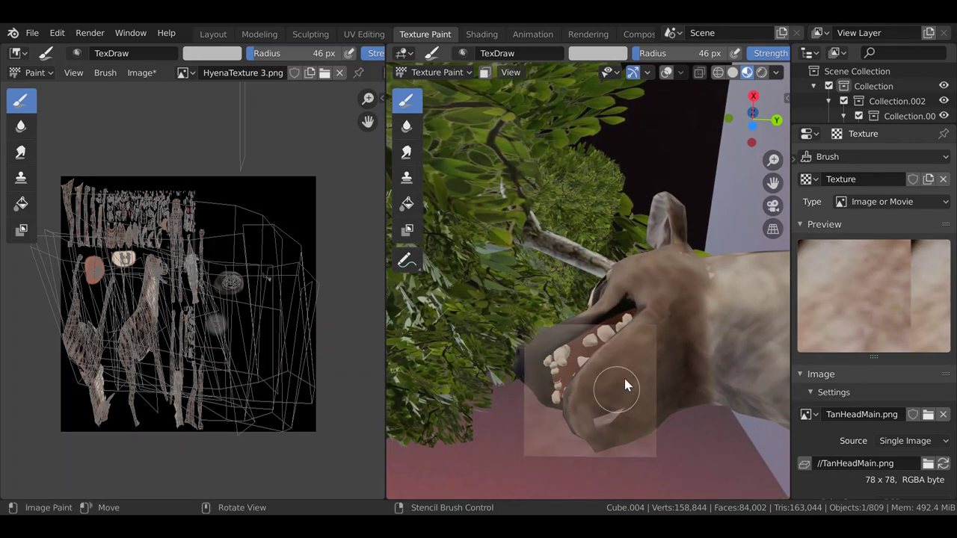
- Reduce and tilt the TanHeadMain stencil and paint its fur over the temple between the brow and the base of the ear
mouse_move(609, 425)
middle_mouse_down()
mouse_move(604, 406)
mouse_move(623, 469)
mouse_move(638, 436)
mouse_move(610, 372)
mouse_move(661, 358)
mouse_move(641, 350)
mouse_move(577, 394)
middle_mouse_up()
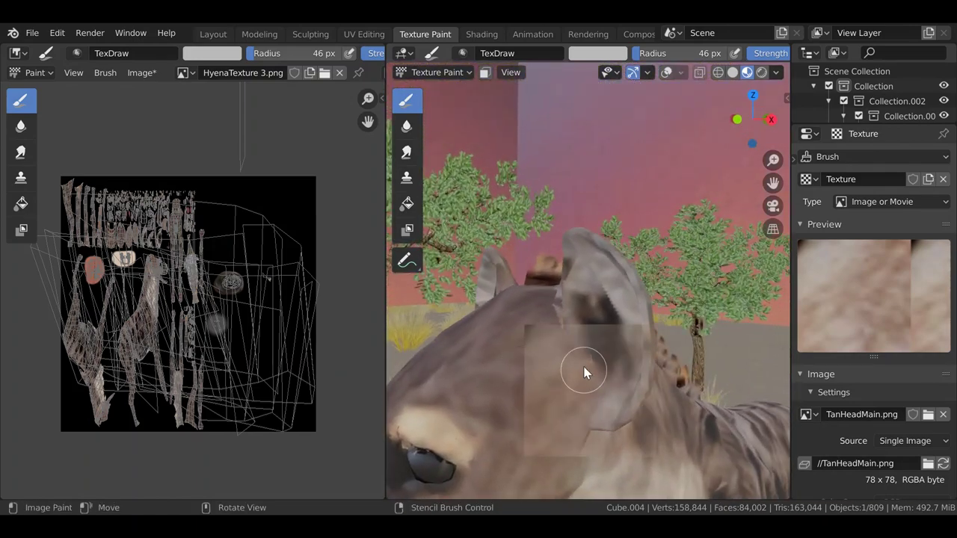
mouse_move(579, 357)
middle_mouse_down()
mouse_move(596, 378)
mouse_move(614, 376)
mouse_move(577, 372)
middle_mouse_up()
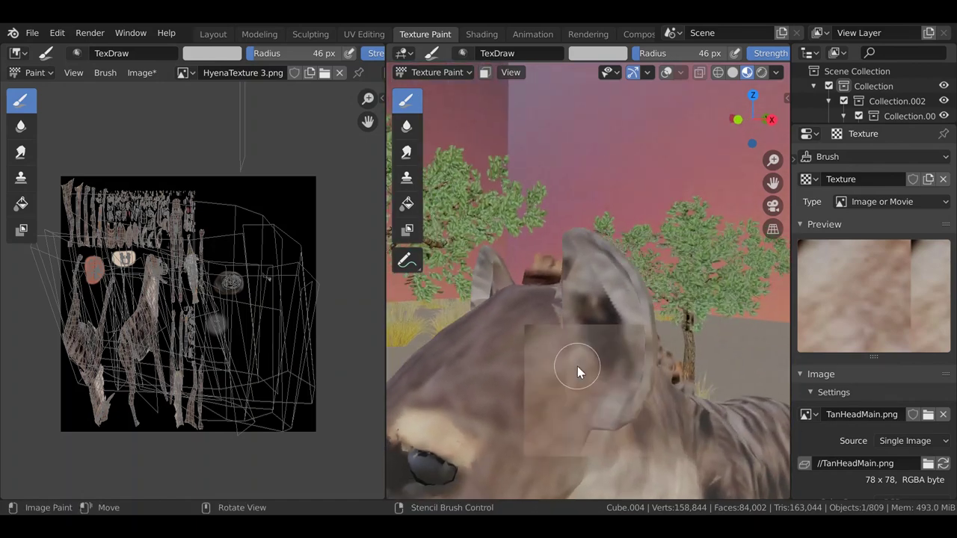
right_click_drag(603, 374, 613, 407, "shift")
middle_click_drag(613, 407, 624, 390)
middle_click_drag(596, 360, 643, 430)
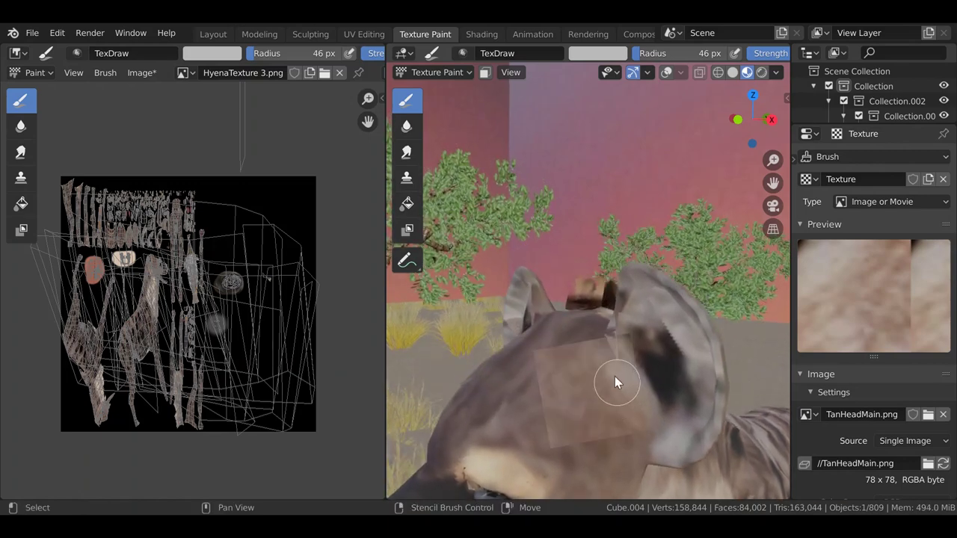
scroll(613, 373, "down", 1)
middle_click_drag(613, 372, 600, 351, "shift")
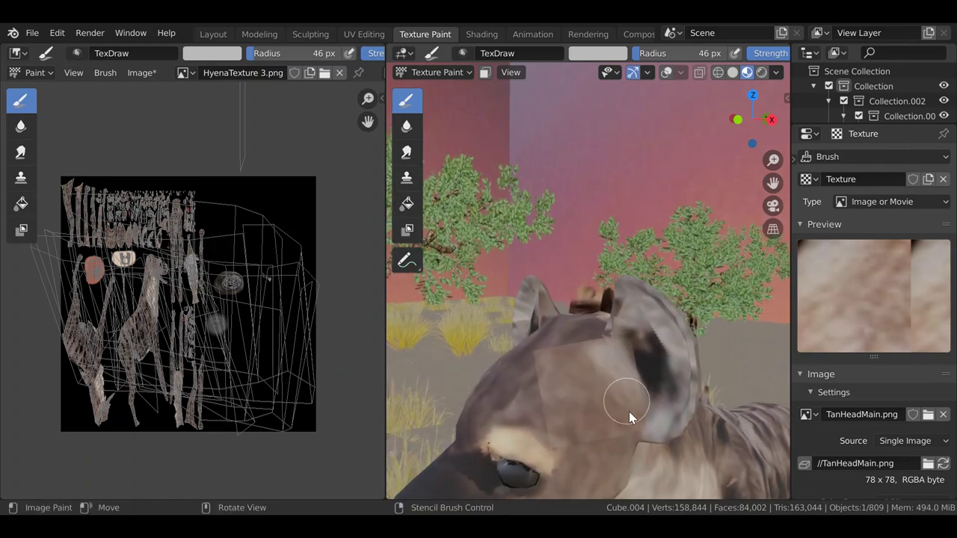
middle_click_drag(630, 401, 626, 396, "shift")
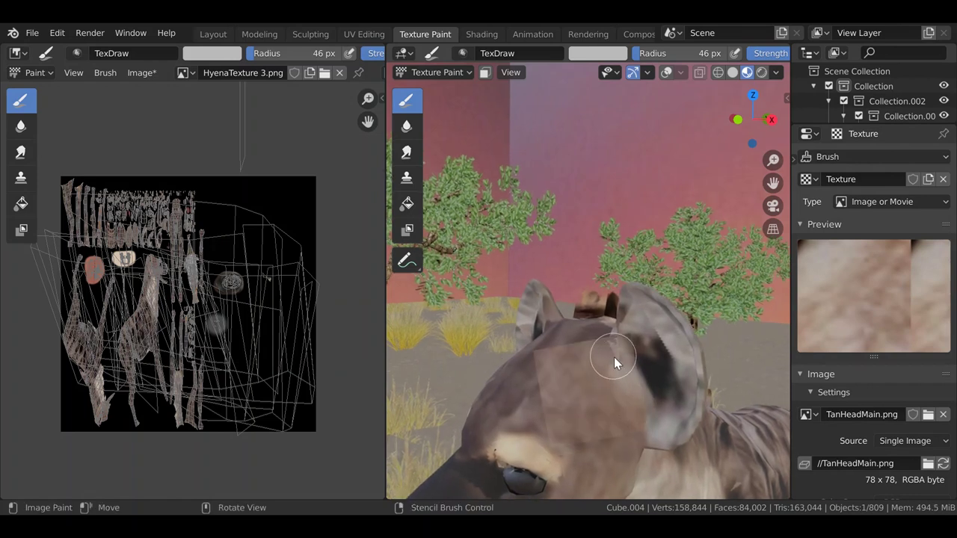
mouse_move(641, 438)
middle_mouse_down("shift")
mouse_move(618, 345)
mouse_move(625, 365)
mouse_move(729, 365)
mouse_move(617, 374)
mouse_move(556, 366)
mouse_move(616, 355)
mouse_move(619, 388)
mouse_move(597, 383)
mouse_move(610, 407)
mouse_move(608, 373)
mouse_move(590, 370)
mouse_move(577, 397)
mouse_move(627, 403)
mouse_move(489, 372)
mouse_move(761, 391)
mouse_move(536, 384)
mouse_move(575, 401)
middle_mouse_up("shift")
- Load TanBrow.png as the stencil and paint greyish brow fur over the bare tan patches above both eyes
scroll(624, 364, "down", 3)
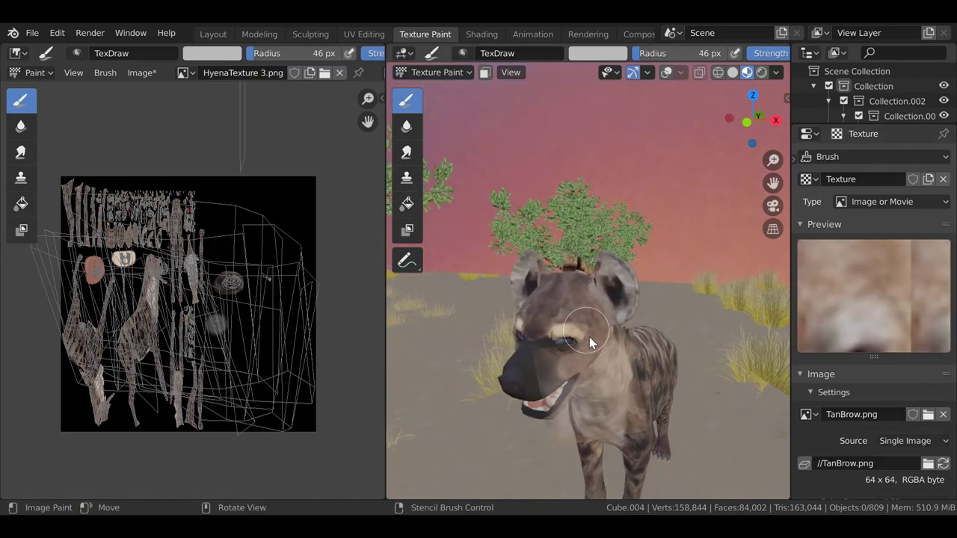
scroll(589, 337, "up", 6)
middle_click_drag(615, 333, 626, 321, "shift")
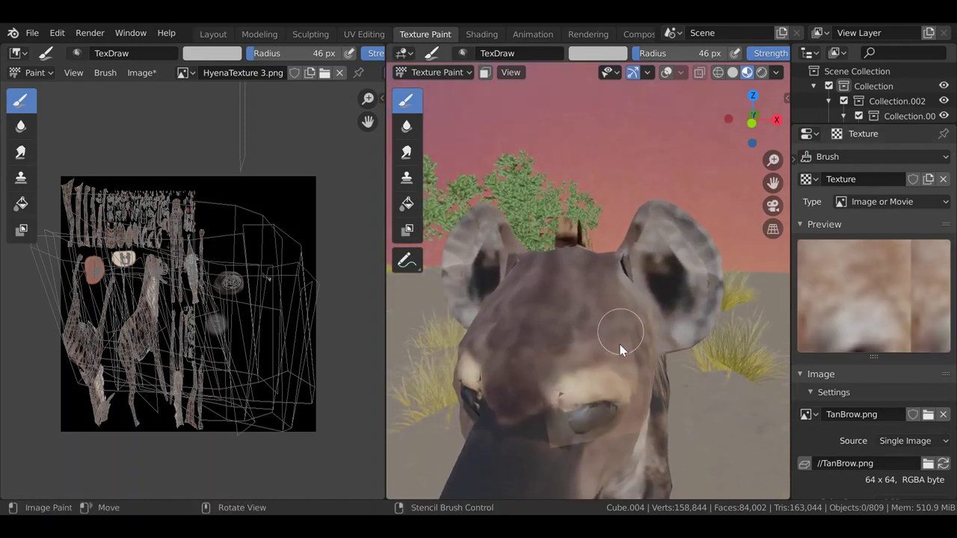
mouse_move(604, 384)
left_mouse_down()
mouse_move(563, 391)
mouse_move(618, 397)
left_mouse_up()
middle_click_drag(618, 397, 579, 370)
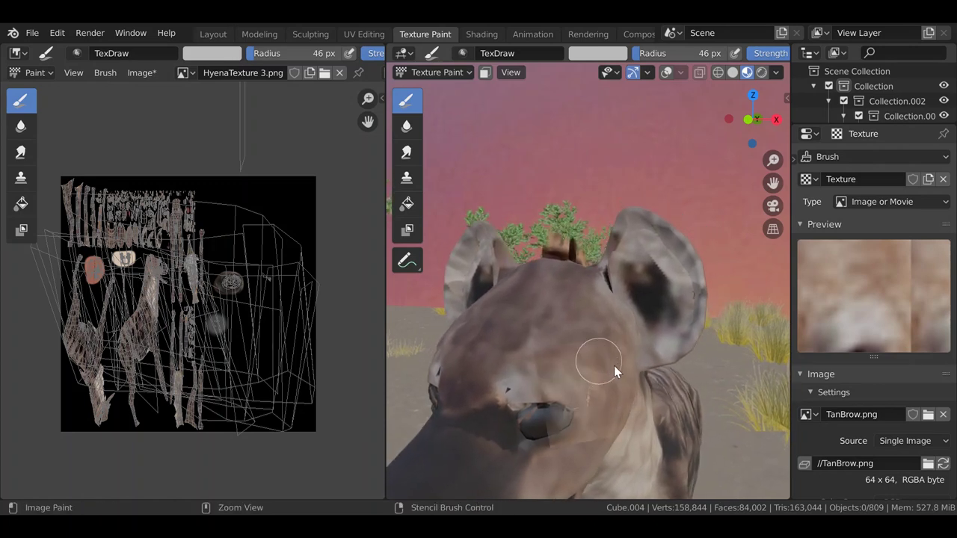
right_click_drag(613, 366, 613, 402, "ctrl")
mouse_move(607, 390)
middle_mouse_down("shift")
mouse_move(612, 382)
mouse_move(569, 379)
mouse_move(585, 372)
mouse_move(558, 377)
mouse_move(626, 367)
mouse_move(547, 364)
middle_mouse_up("shift")
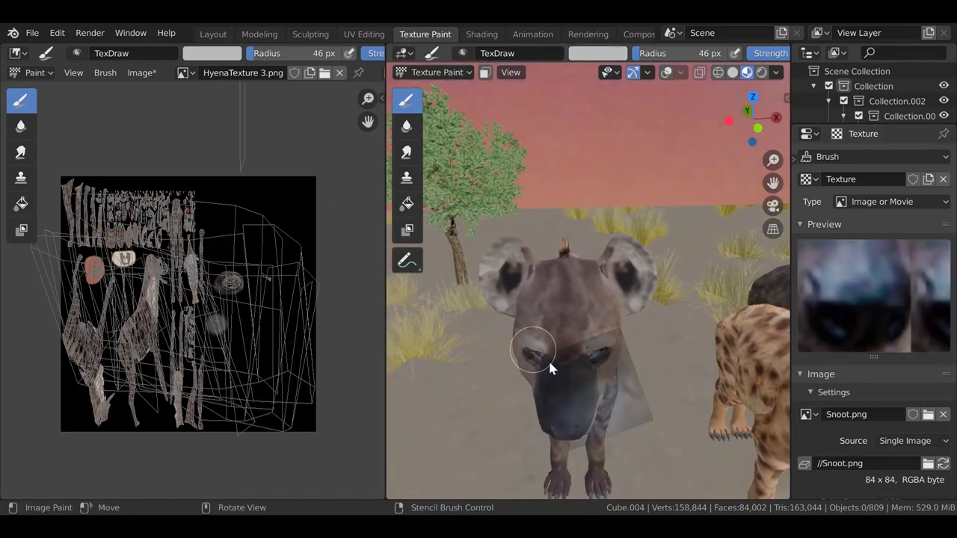
- Fit the Snoot.png stencil upright over the front of the muzzle and paint the bluish highlight and nose detail
scroll(548, 359, "up", 4)
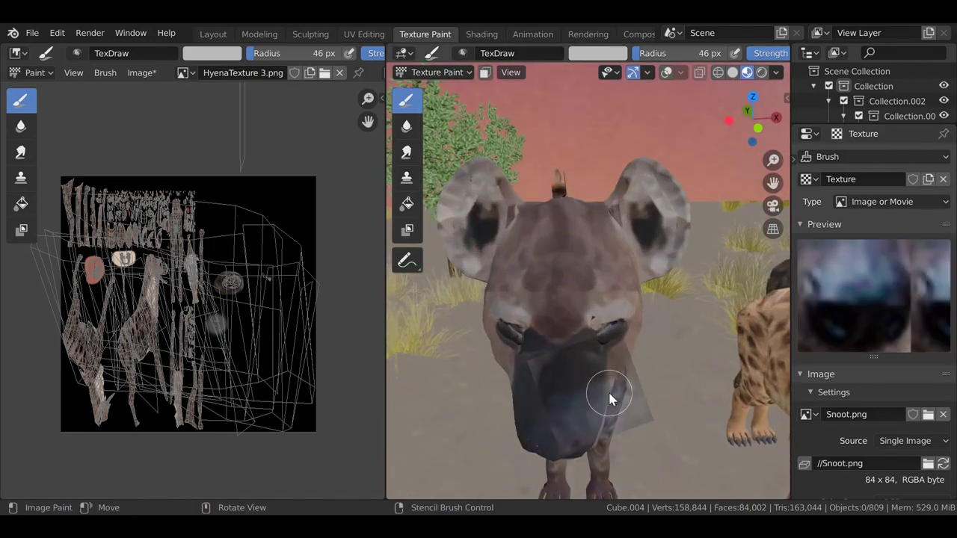
mouse_move(609, 400)
middle_mouse_down()
mouse_move(617, 384)
mouse_move(595, 383)
mouse_move(606, 382)
middle_mouse_up()
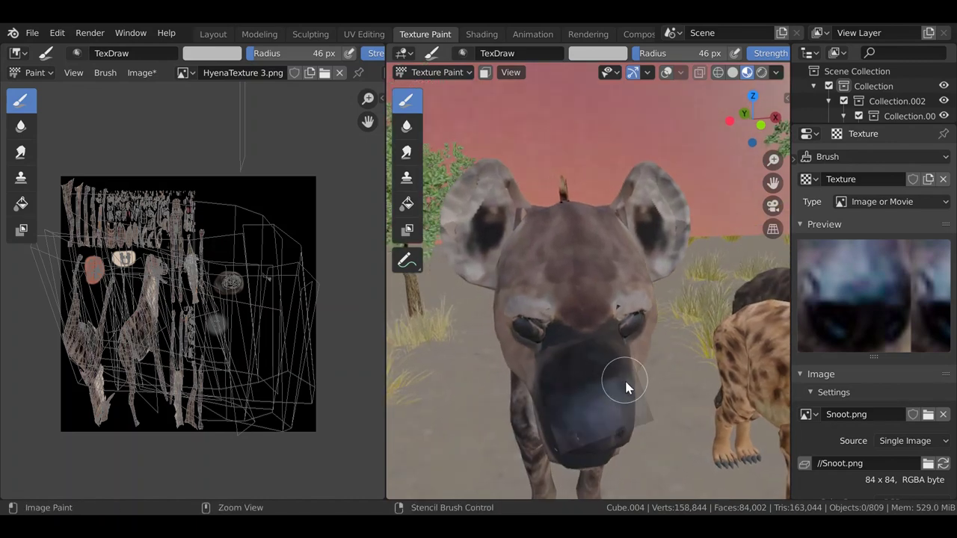
mouse_move(626, 387)
left_mouse_down()
mouse_move(633, 376)
mouse_move(560, 335)
mouse_move(549, 396)
left_mouse_up()
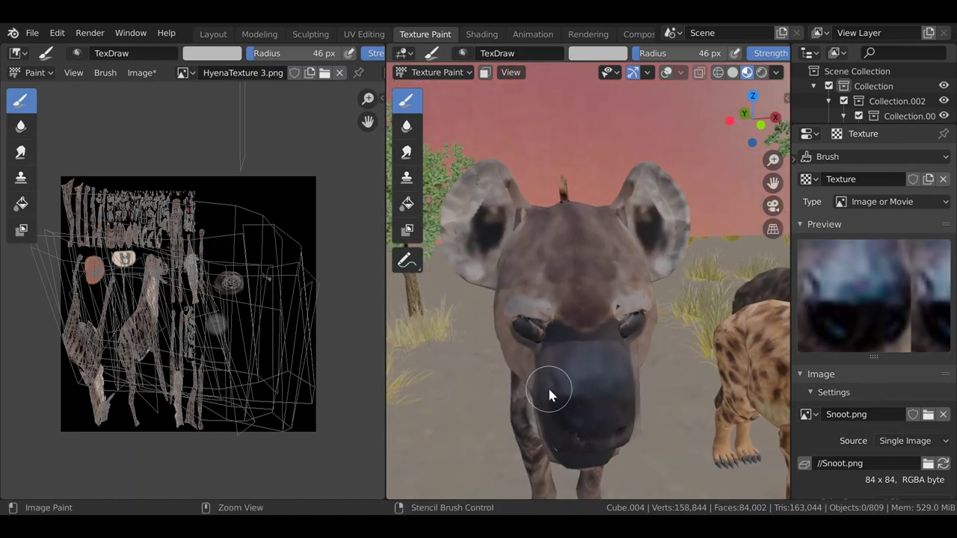
middle_click_drag(548, 386, 592, 394)
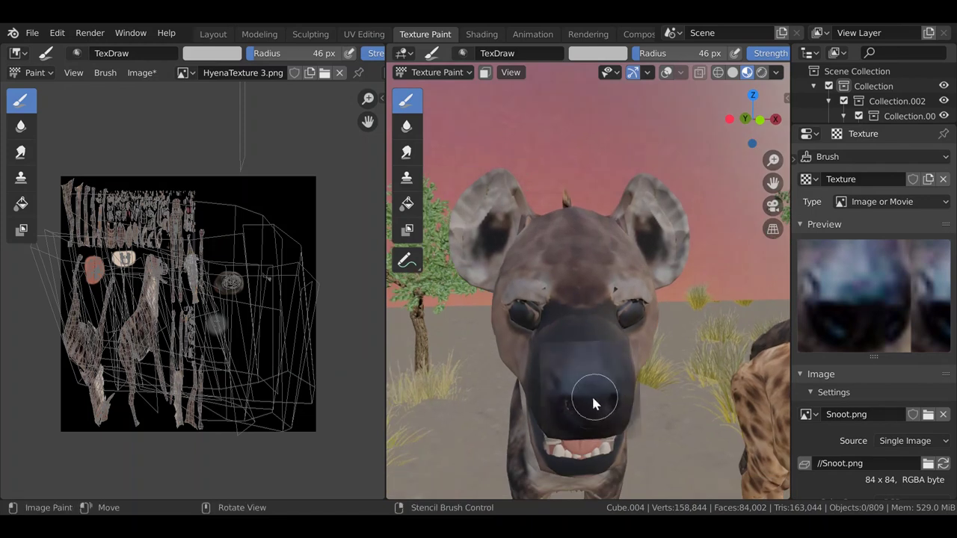
mouse_move(570, 409)
left_mouse_down()
mouse_move(591, 403)
mouse_move(570, 374)
left_mouse_up()
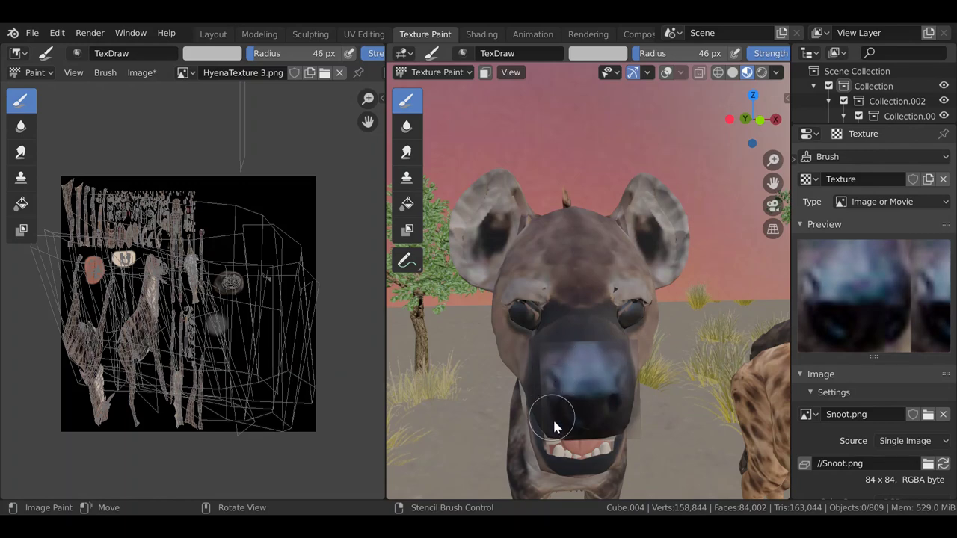
middle_click_drag(551, 404, 630, 397)
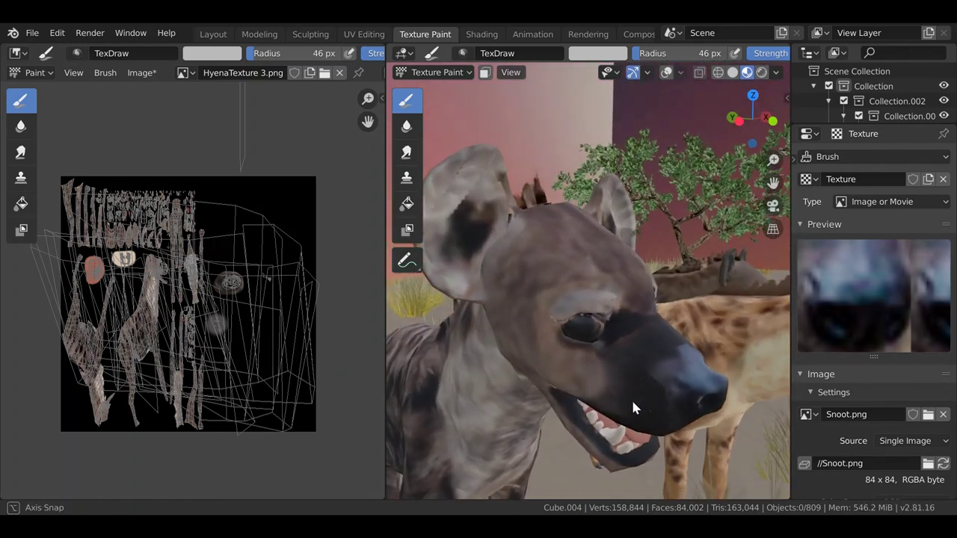
- Load BrownSnout.png as the stencil, position it over the side of the muzzle and paint the brown-to-dark fur below the eye
middle_click_drag(681, 263, 688, 268)
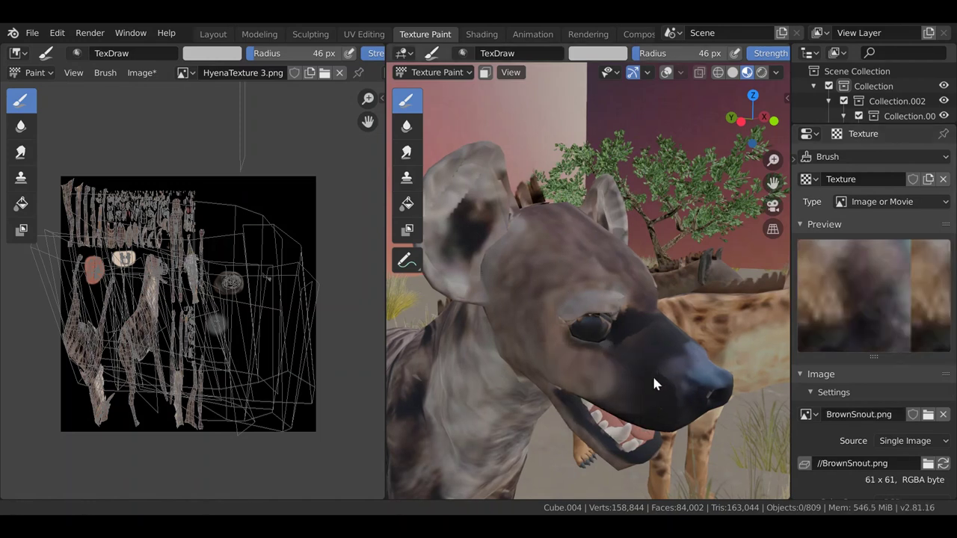
right_click_drag(652, 373, 618, 394)
mouse_move(620, 419)
middle_mouse_down()
mouse_move(641, 403)
mouse_move(619, 389)
mouse_move(621, 400)
mouse_move(633, 406)
mouse_move(621, 379)
mouse_move(589, 361)
mouse_move(612, 399)
mouse_move(566, 391)
mouse_move(566, 400)
mouse_move(588, 376)
middle_mouse_up()
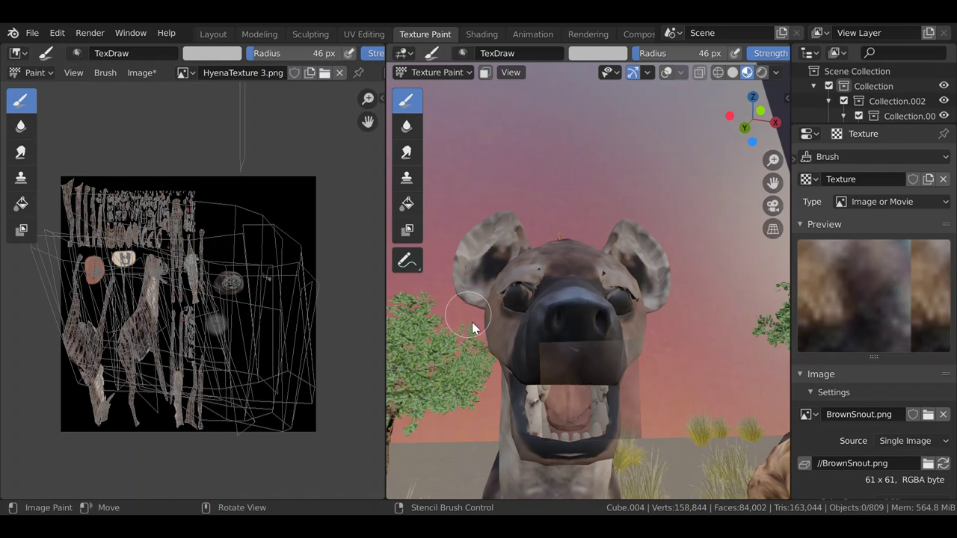
middle_click_drag(472, 327, 594, 386)
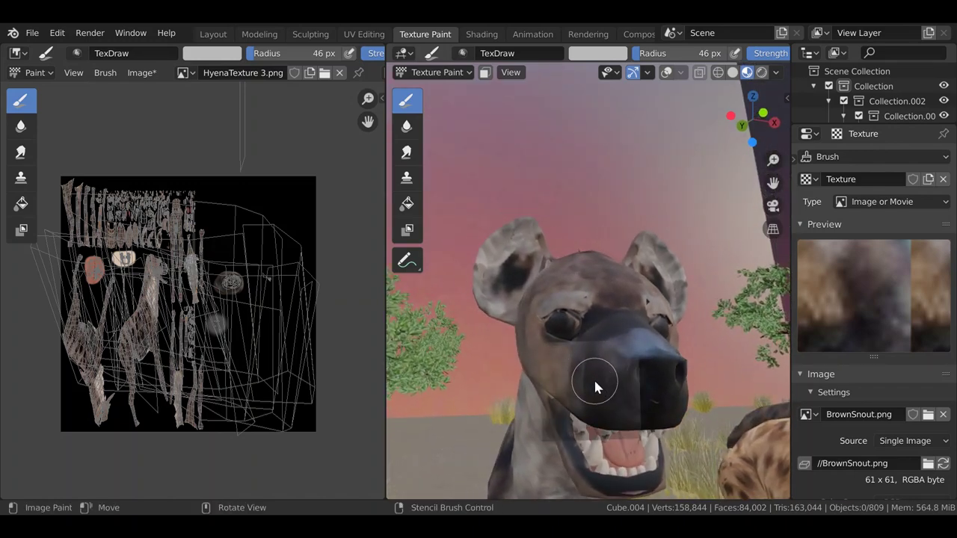
scroll(595, 381, "up", 1)
right_click_drag(615, 377, 617, 358, "shift")
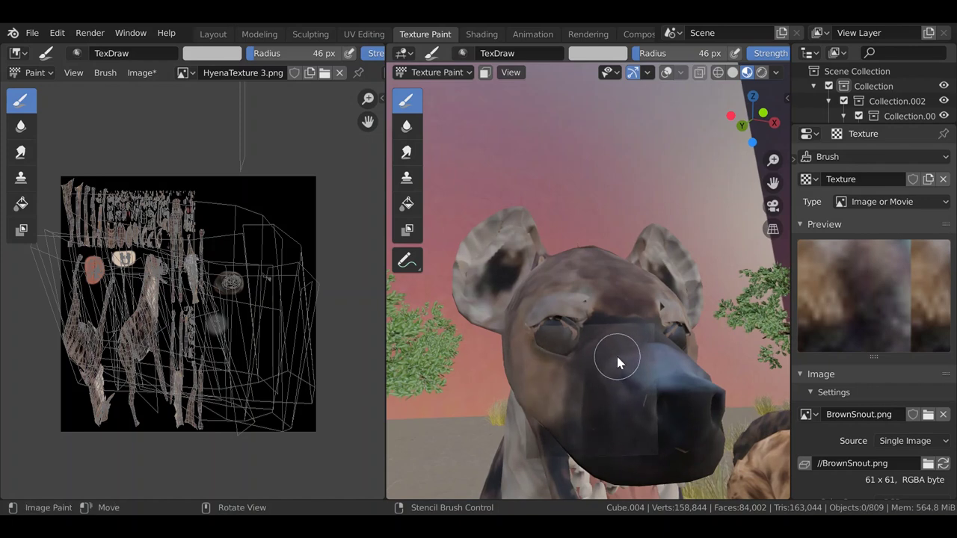
mouse_move(618, 362)
middle_mouse_down()
mouse_move(643, 338)
mouse_move(634, 397)
mouse_move(620, 376)
middle_mouse_up()
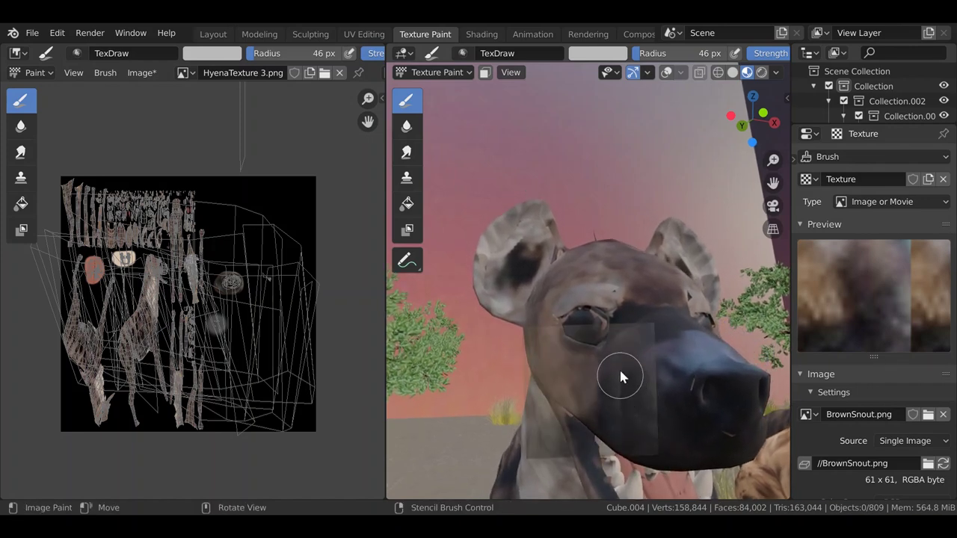
middle_click_drag(617, 418, 619, 385)
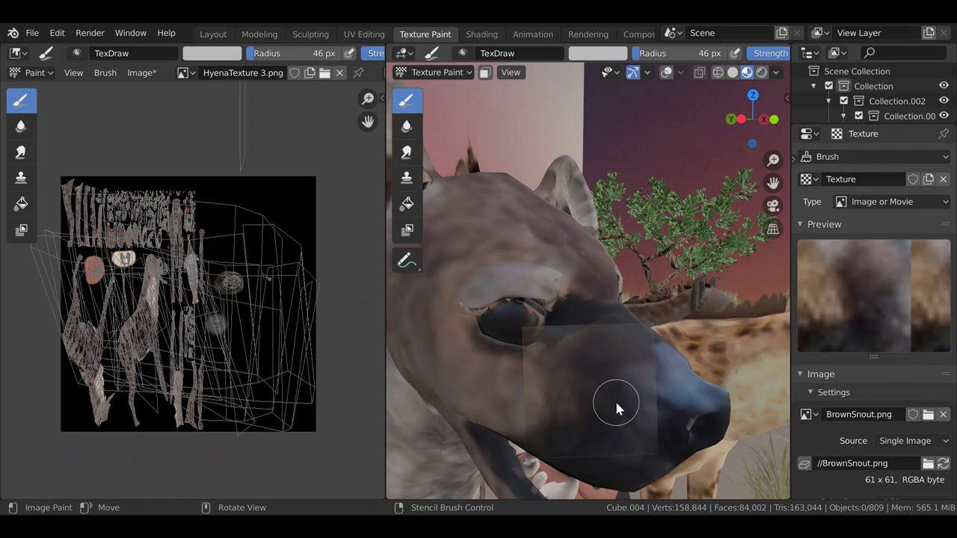
- Paint more BrownSnout fur along the upper lip and mouth corner, blending the dark muzzle into the cheek
middle_click_drag(608, 394, 627, 365)
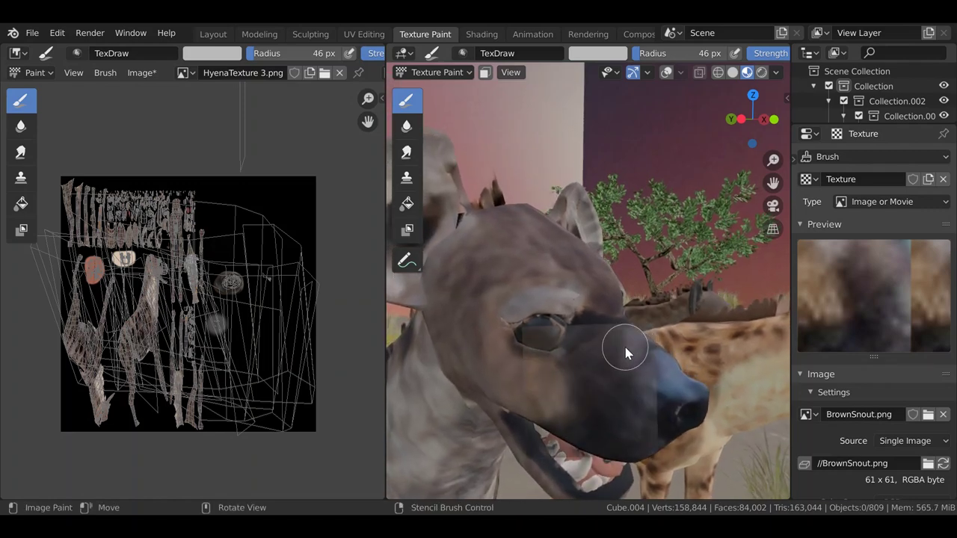
scroll(625, 420, "down", 1)
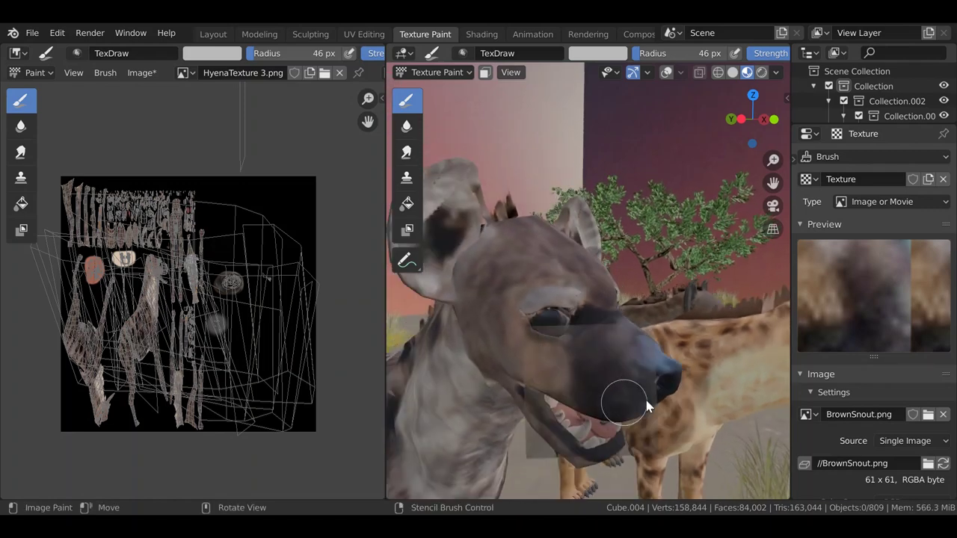
mouse_move(639, 337)
middle_mouse_down()
mouse_move(632, 365)
mouse_move(660, 366)
middle_mouse_up()
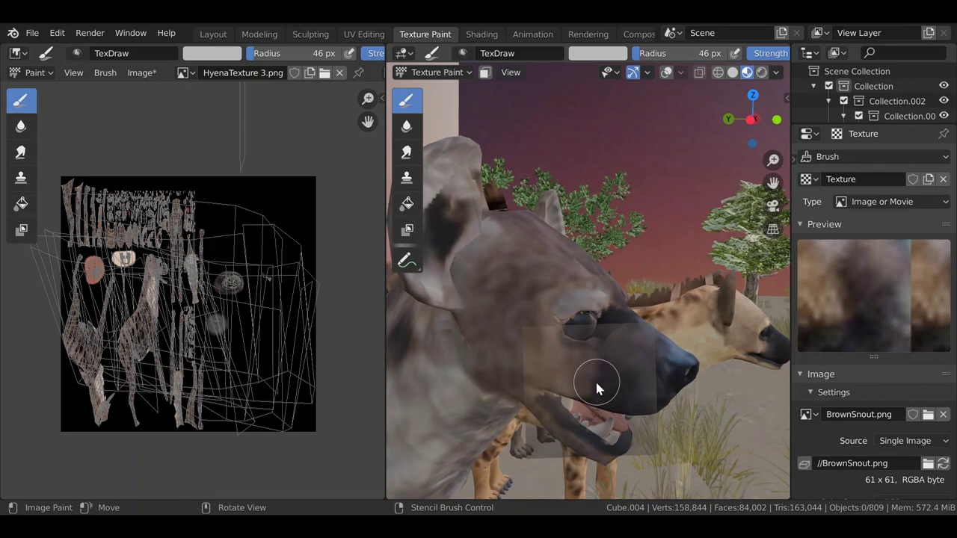
middle_click_drag(595, 381, 632, 380)
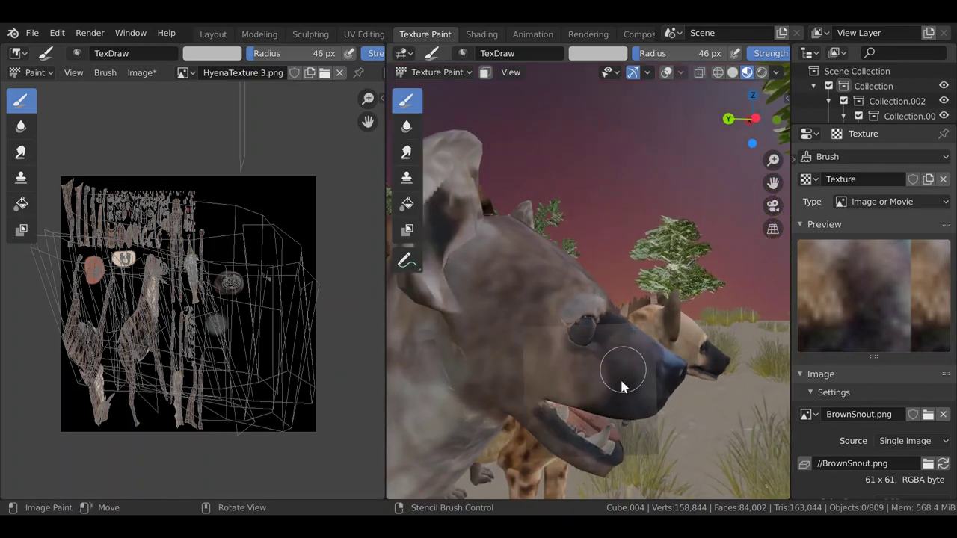
mouse_move(579, 400)
middle_mouse_down()
mouse_move(614, 387)
mouse_move(599, 387)
middle_mouse_up()
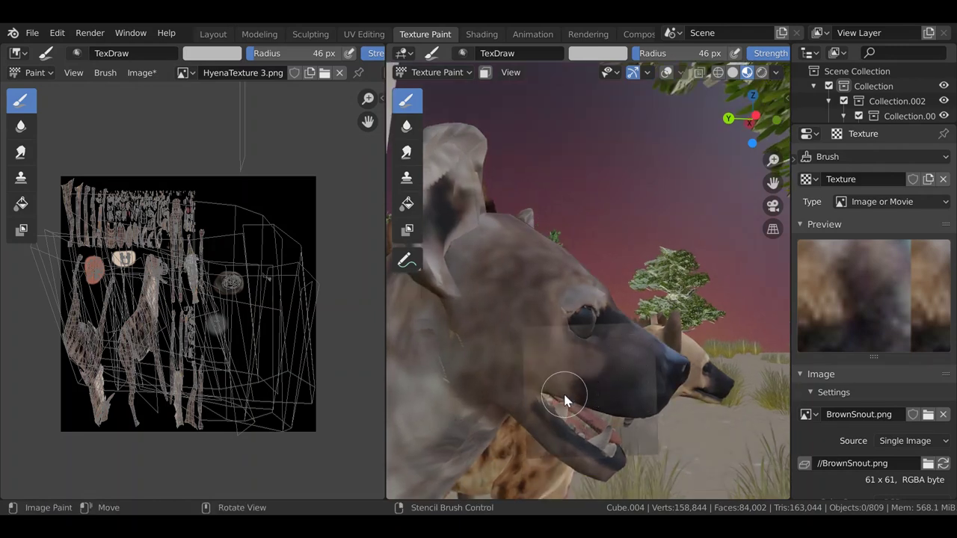
mouse_move(628, 349)
middle_mouse_down()
mouse_move(638, 377)
mouse_move(617, 414)
mouse_move(585, 399)
mouse_move(584, 412)
mouse_move(595, 397)
mouse_move(591, 419)
middle_mouse_up()
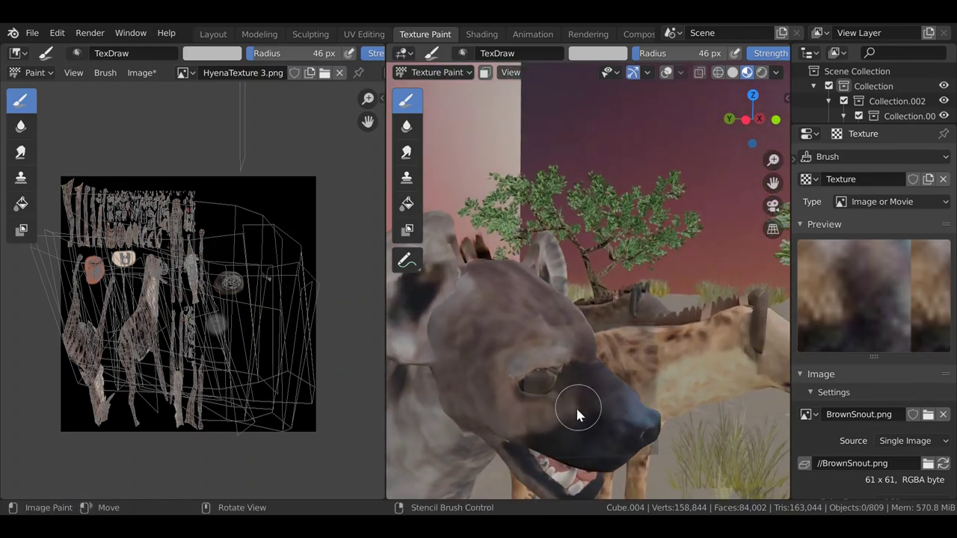
mouse_move(592, 402)
middle_mouse_down()
mouse_move(547, 415)
mouse_move(460, 404)
mouse_move(594, 396)
mouse_move(599, 406)
mouse_move(601, 391)
mouse_move(585, 381)
mouse_move(613, 401)
mouse_move(616, 367)
mouse_move(758, 362)
mouse_move(672, 351)
middle_mouse_up()
scroll(576, 397, "up", 1)
- Return the hyena to Object Mode and save the painted HyenaTexture 3.png image
left_click(437, 72)
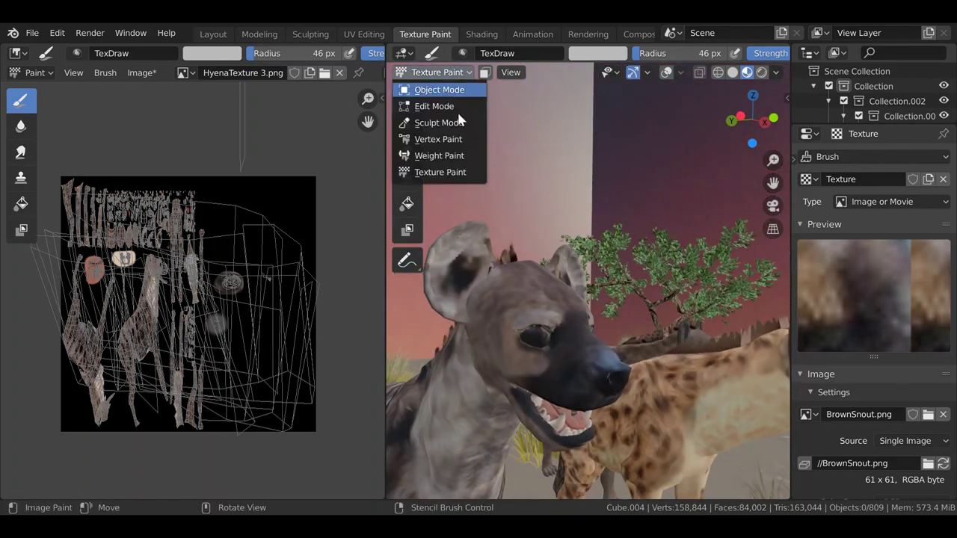
left_click(439, 89)
scroll(579, 303, "down", 4)
middle_click_drag(578, 304, 598, 358)
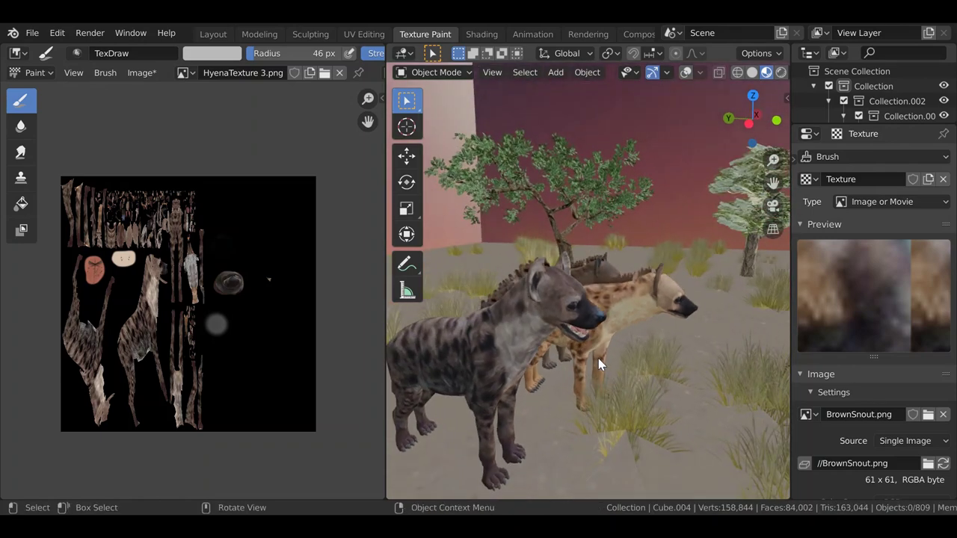
left_click(142, 73)
left_click(203, 193)
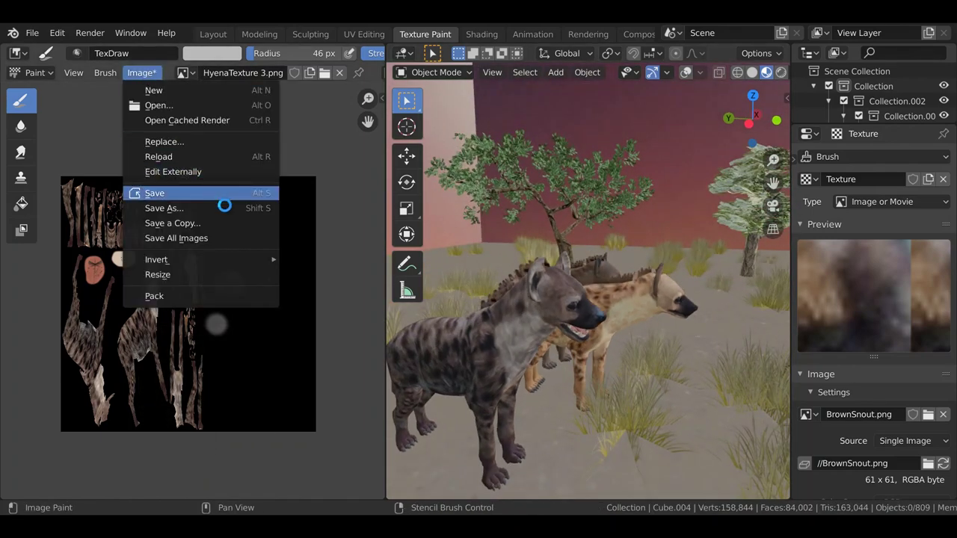
- Quit the program without saving the changes to the Pounce project
middle_click_drag(539, 318, 553, 303)
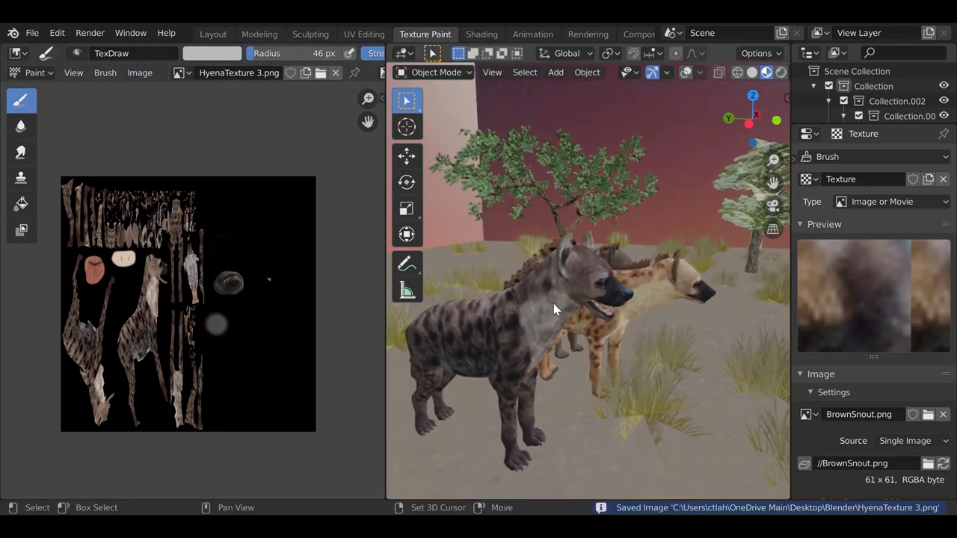
key("ctrl+q")
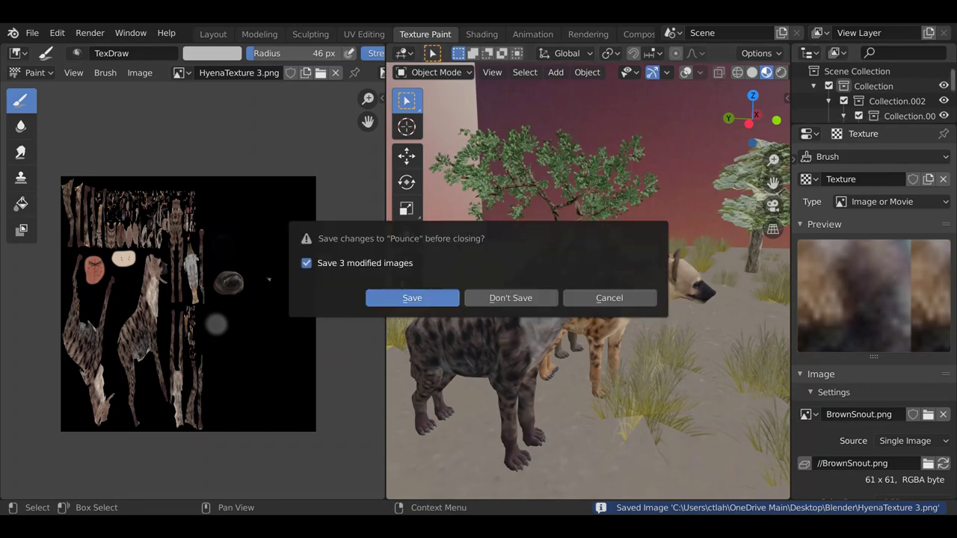
left_click(495, 302)
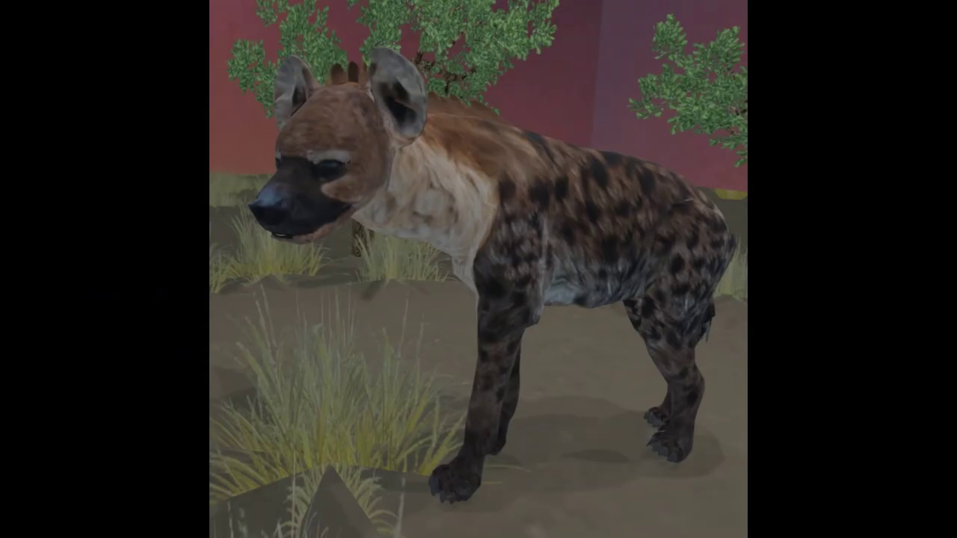